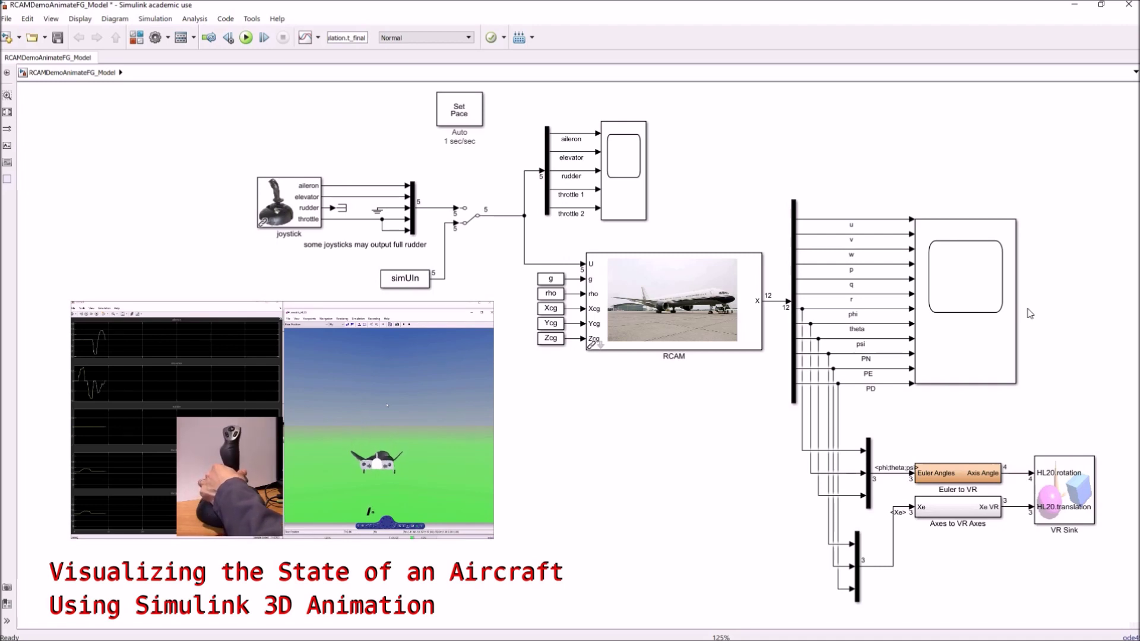
left_click(393, 278)
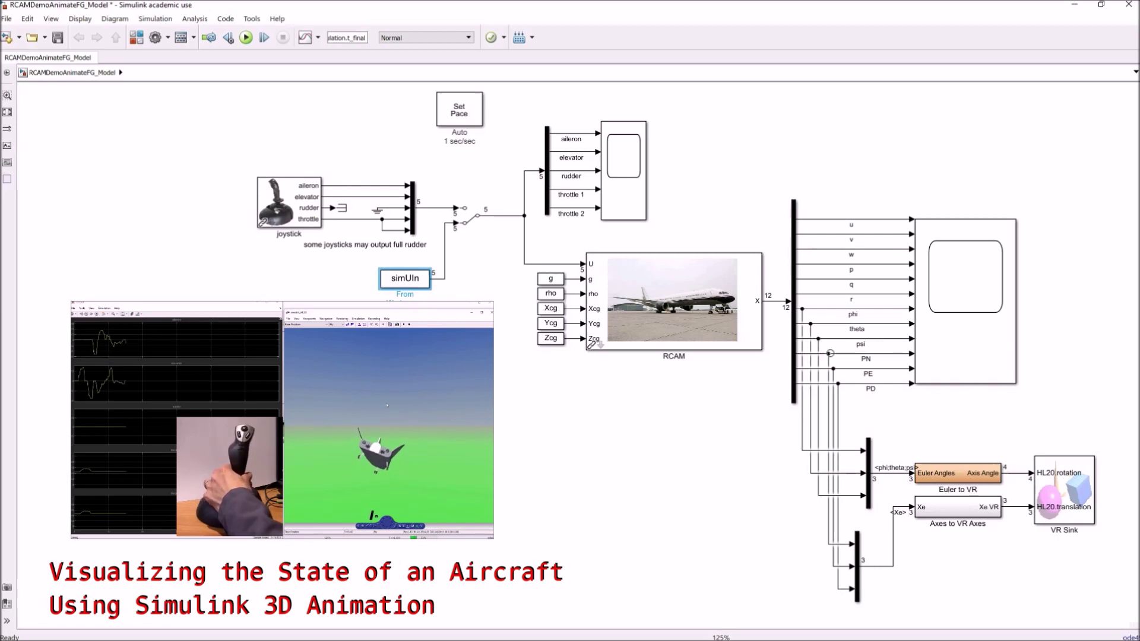
left_click(1048, 475)
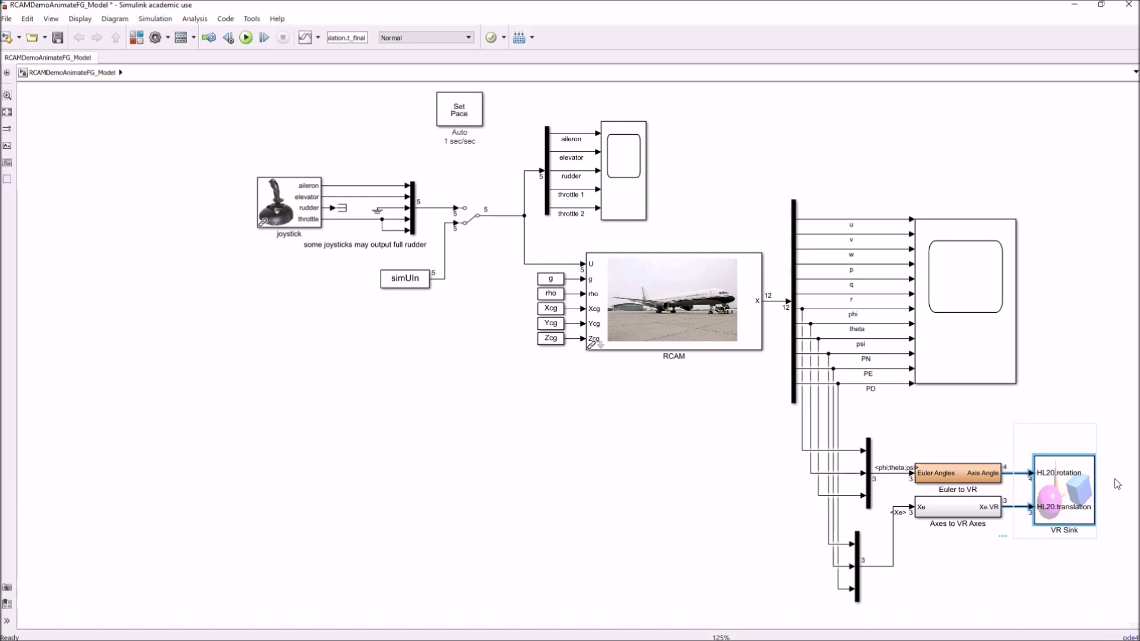
left_click(1062, 471)
- Add a FlightGear Preconfigured 6DoF Animation block from the Aerospace Blockset's Flight Simulator Interfaces library and place it below the lower mux
left_click(137, 38)
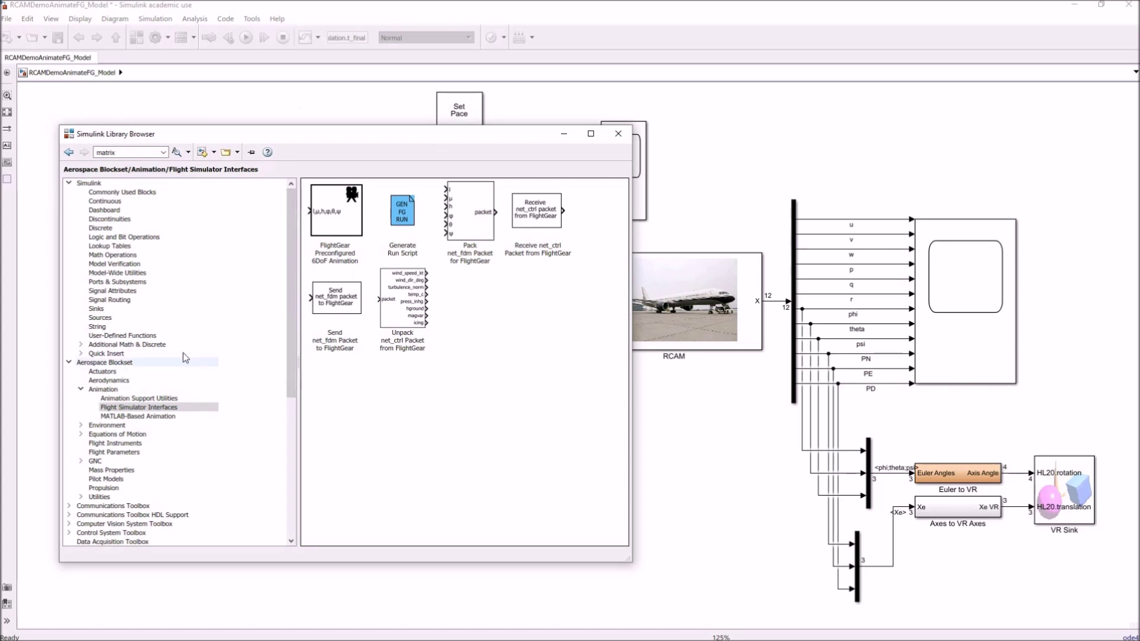
left_click(101, 363)
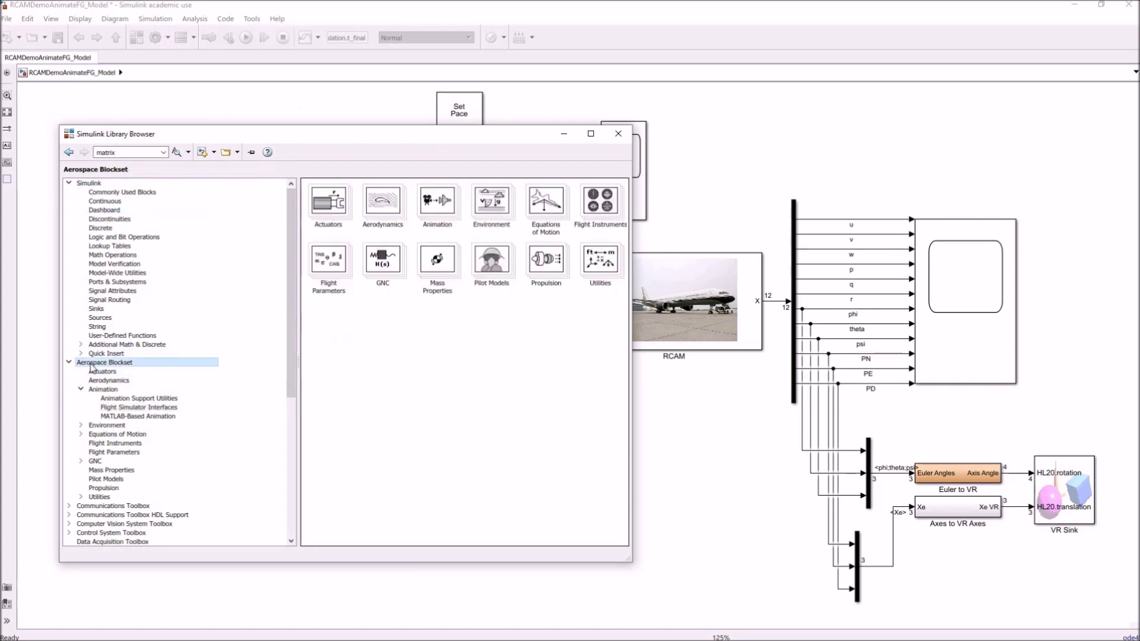
left_click(103, 389)
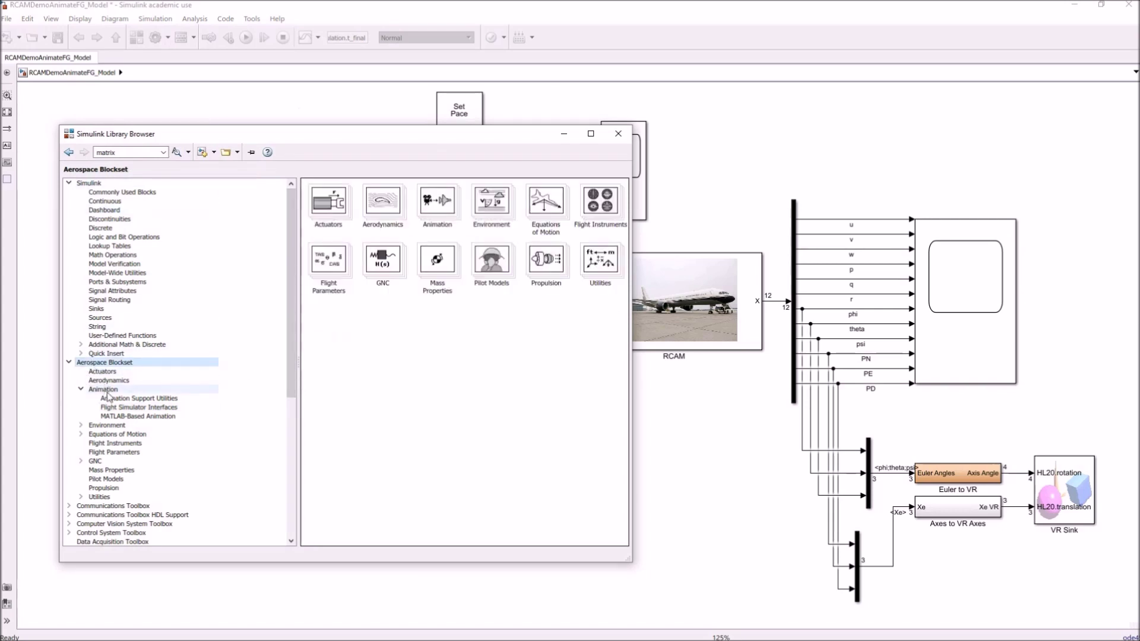
left_click(132, 409)
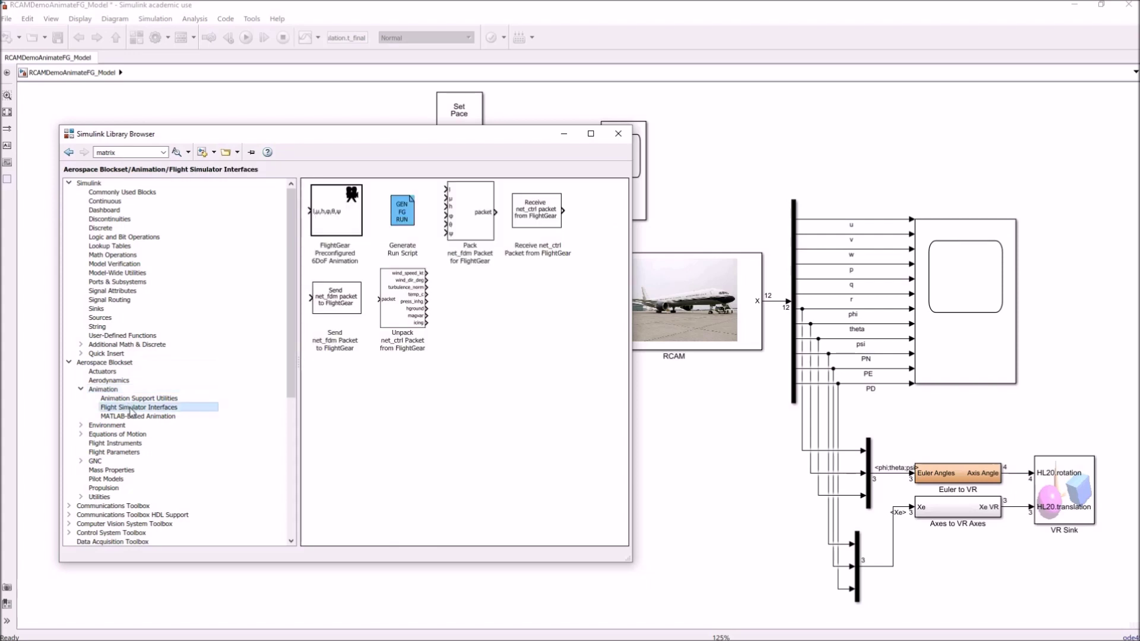
left_click(333, 214)
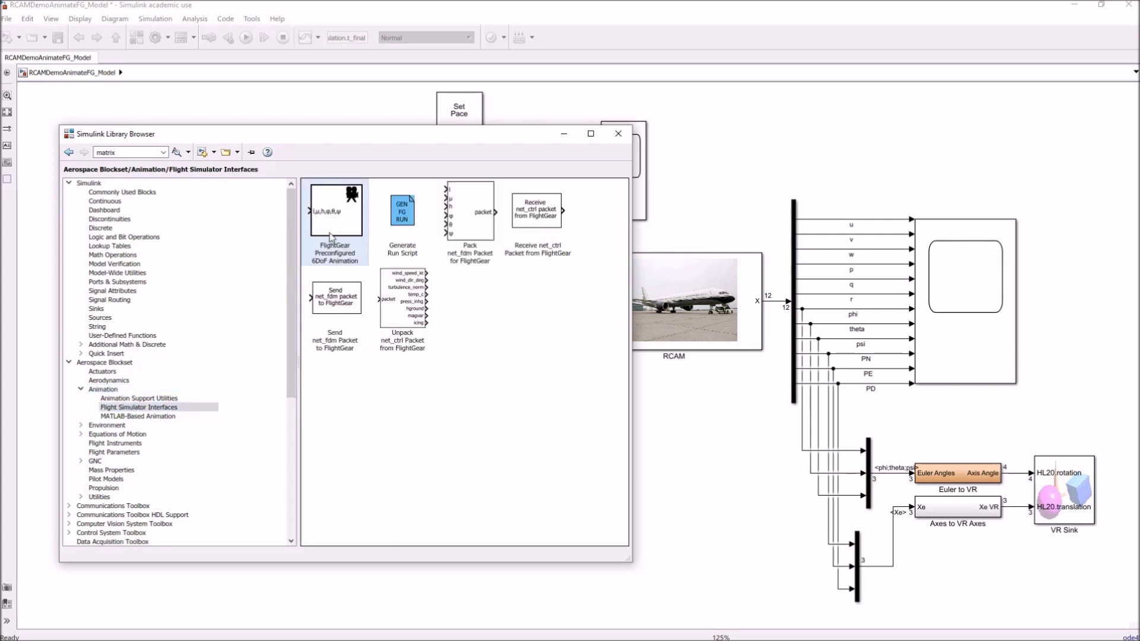
mouse_move(330, 229)
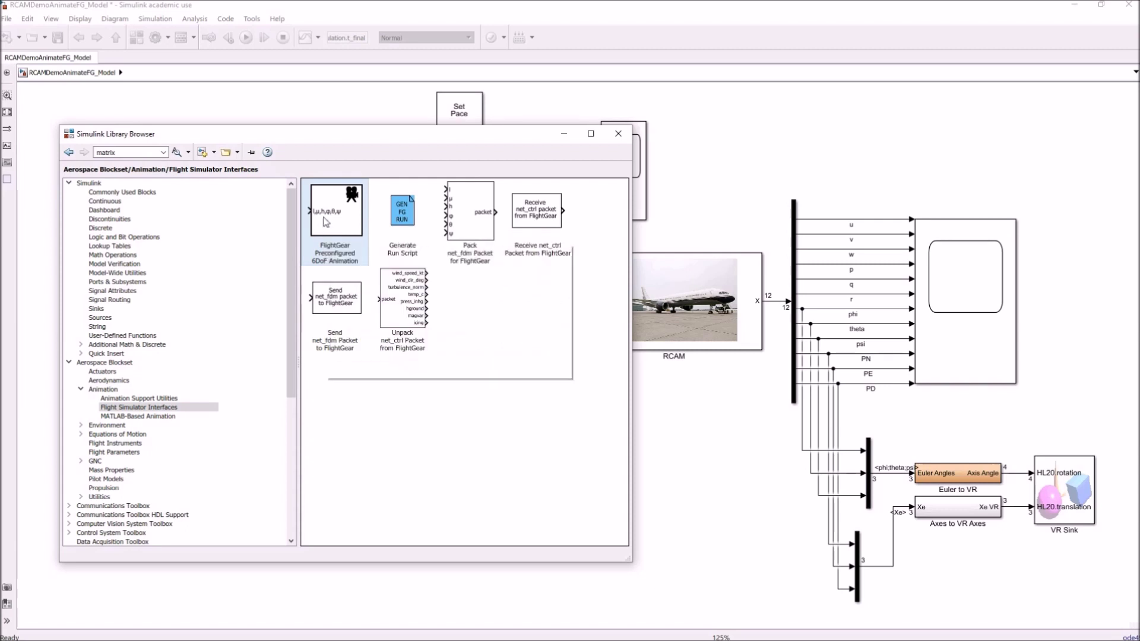
left_click_drag(331, 221, 715, 531)
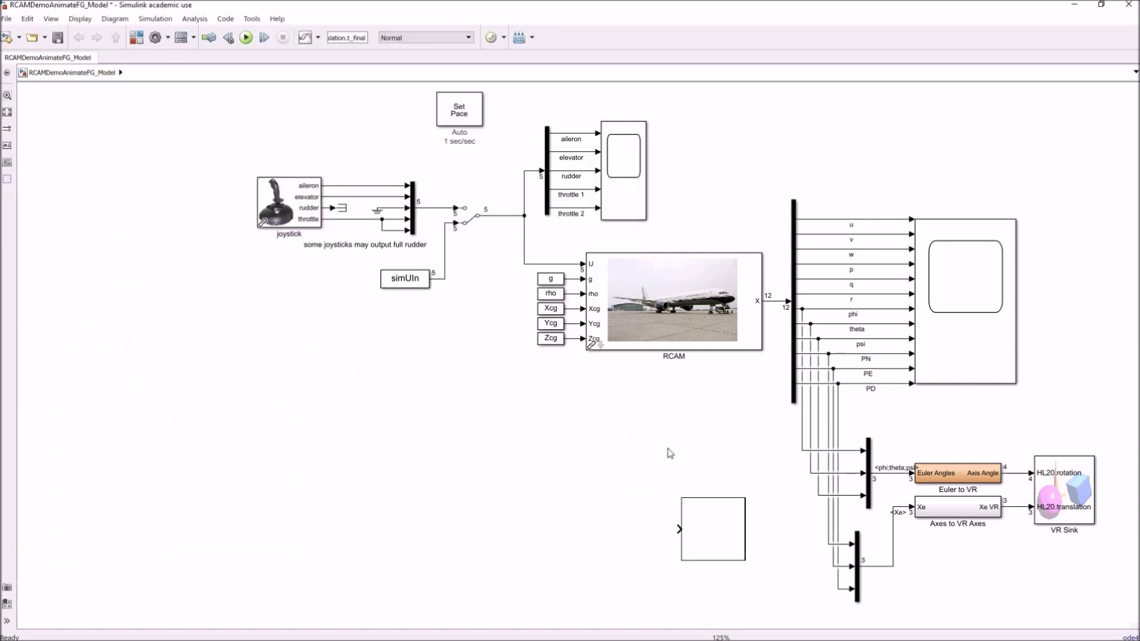
left_click_drag(667, 449, 579, 282)
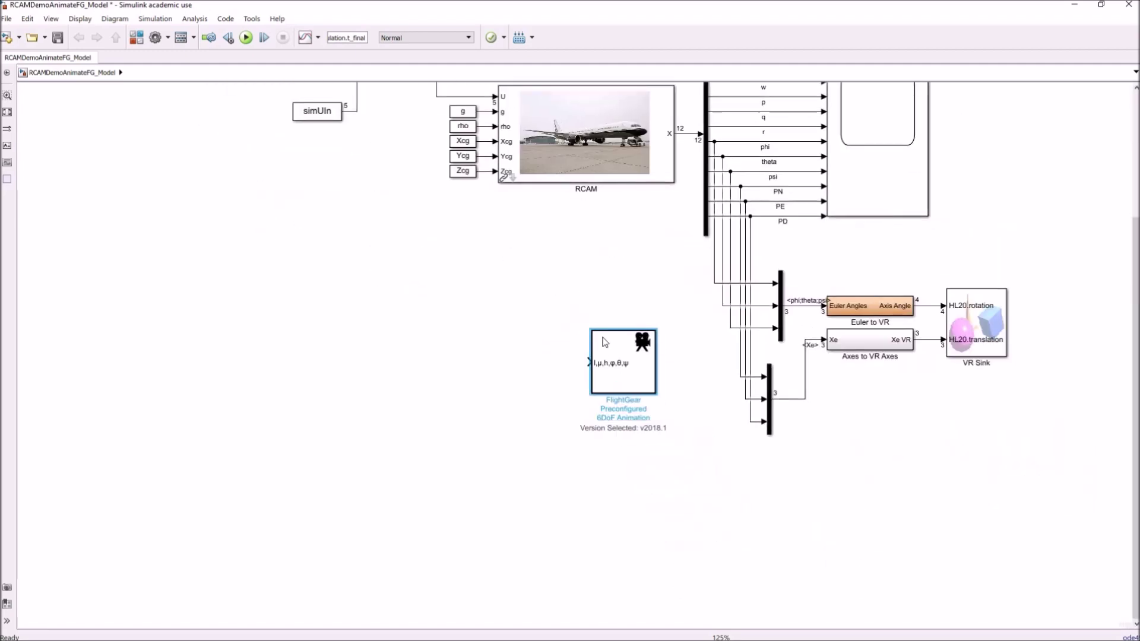
left_click_drag(614, 352, 747, 482)
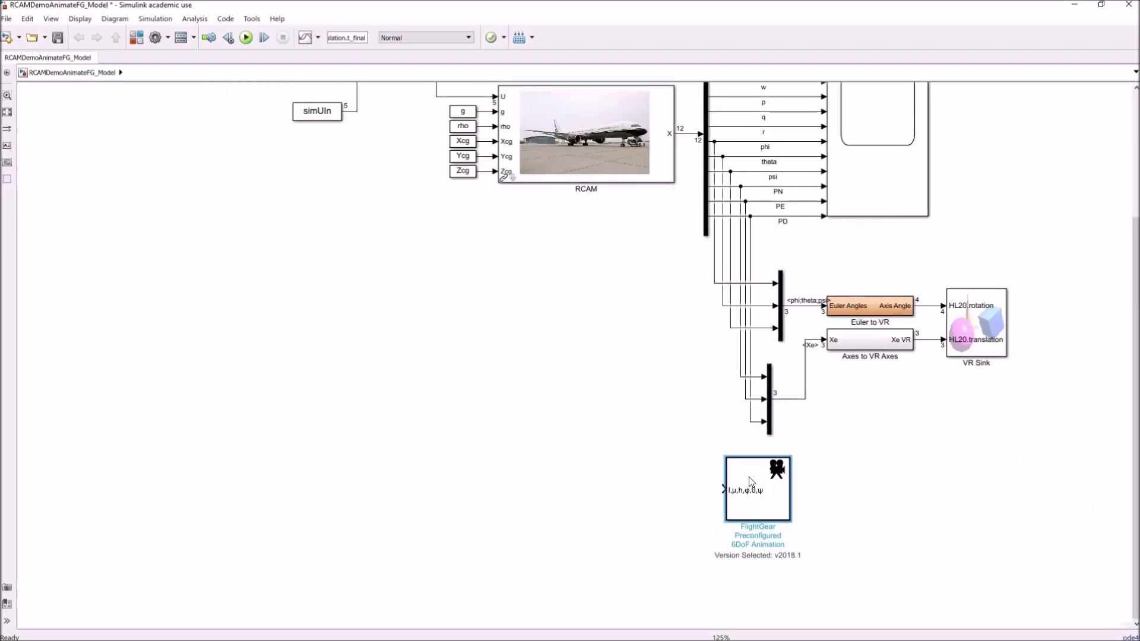
- Open the FlightGear Preconfigured 6DoF Animation block's parameters and choose v2018.1 as the FlightGear version
double_click(751, 482)
left_click_drag(858, 302, 851, 94)
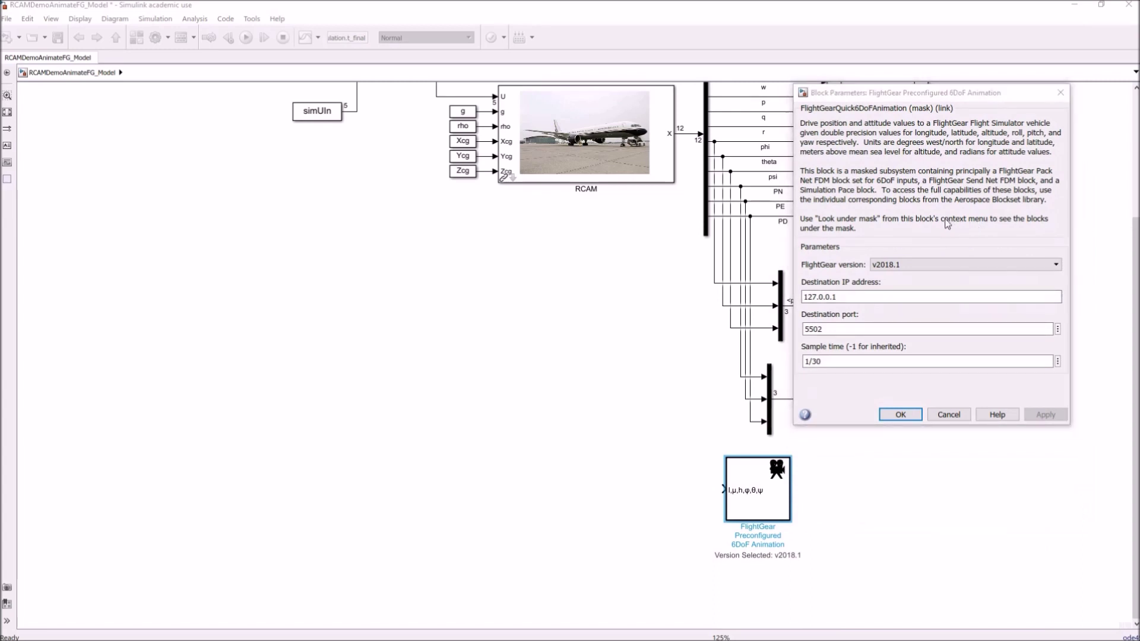
left_click(845, 96)
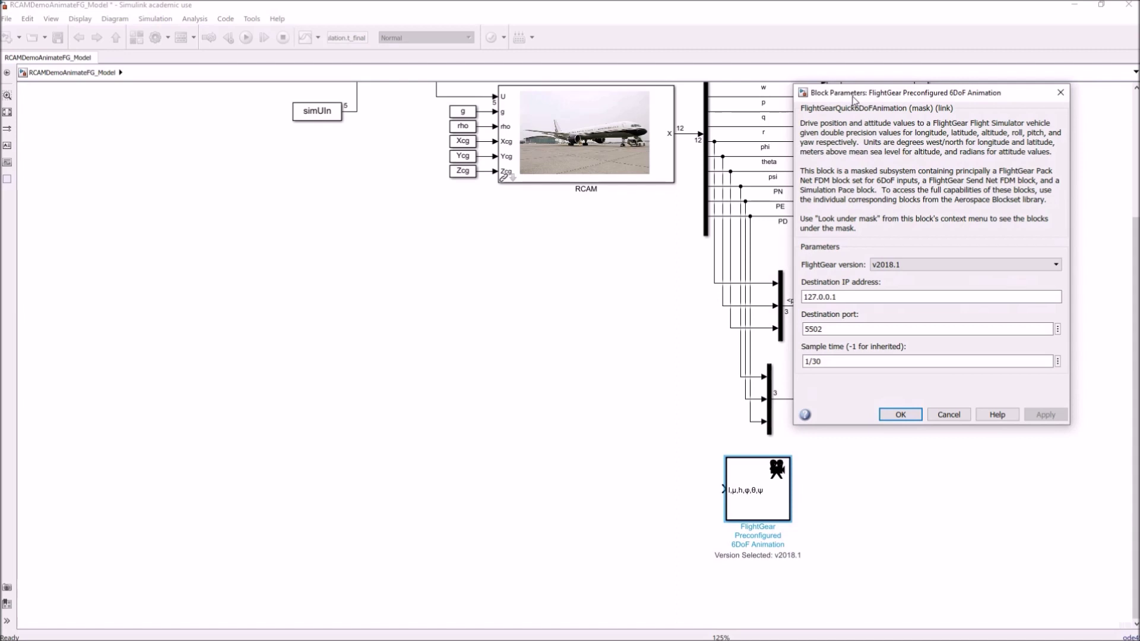
left_click(917, 266)
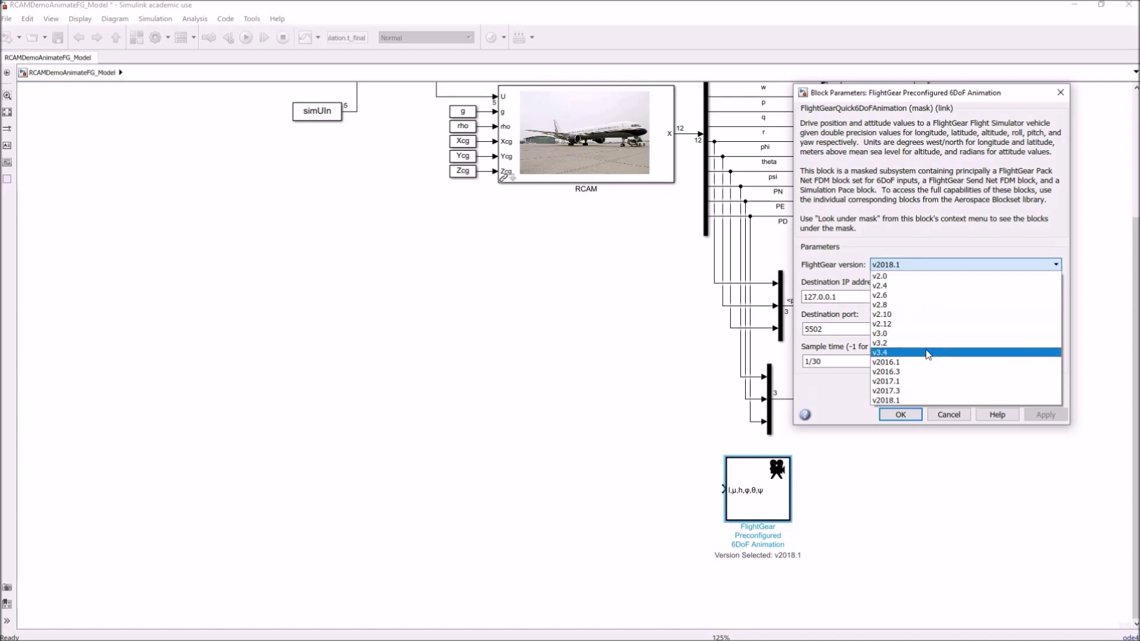
left_click(923, 399)
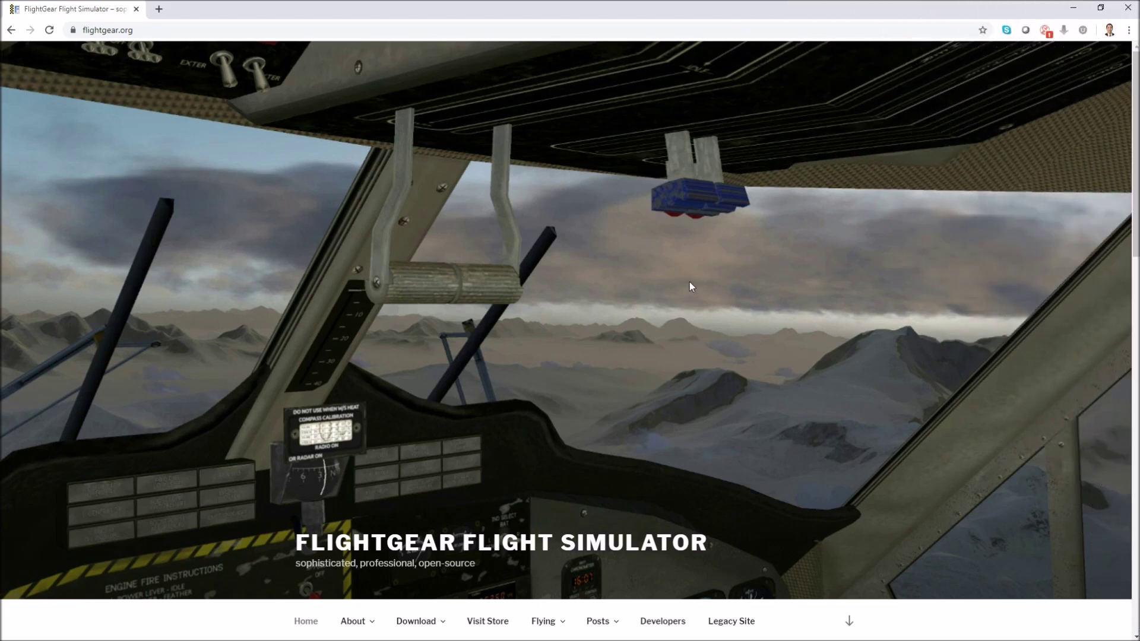
- Switch to the browser at flightgear.org and go through Download Central to the source code download page
left_click(156, 31)
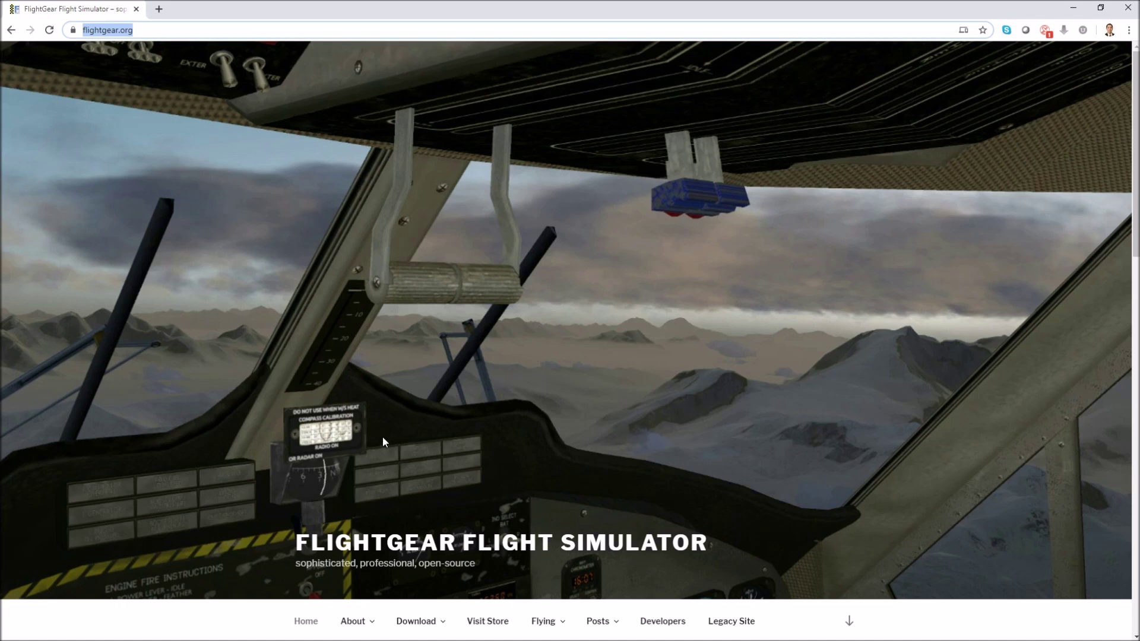
left_click(465, 419)
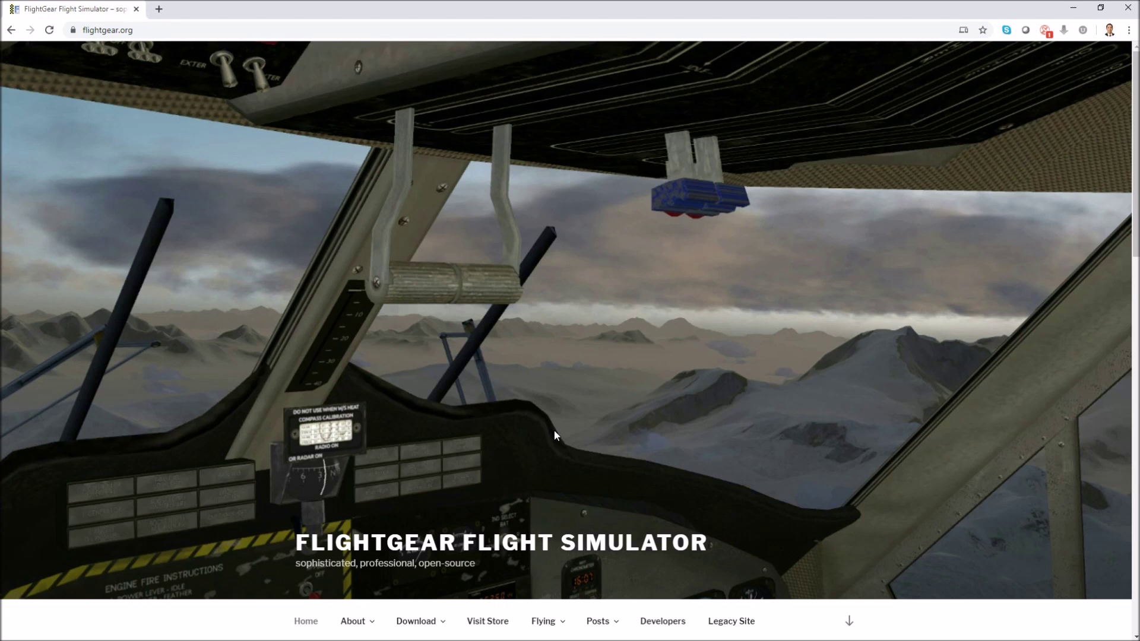
left_click(417, 622)
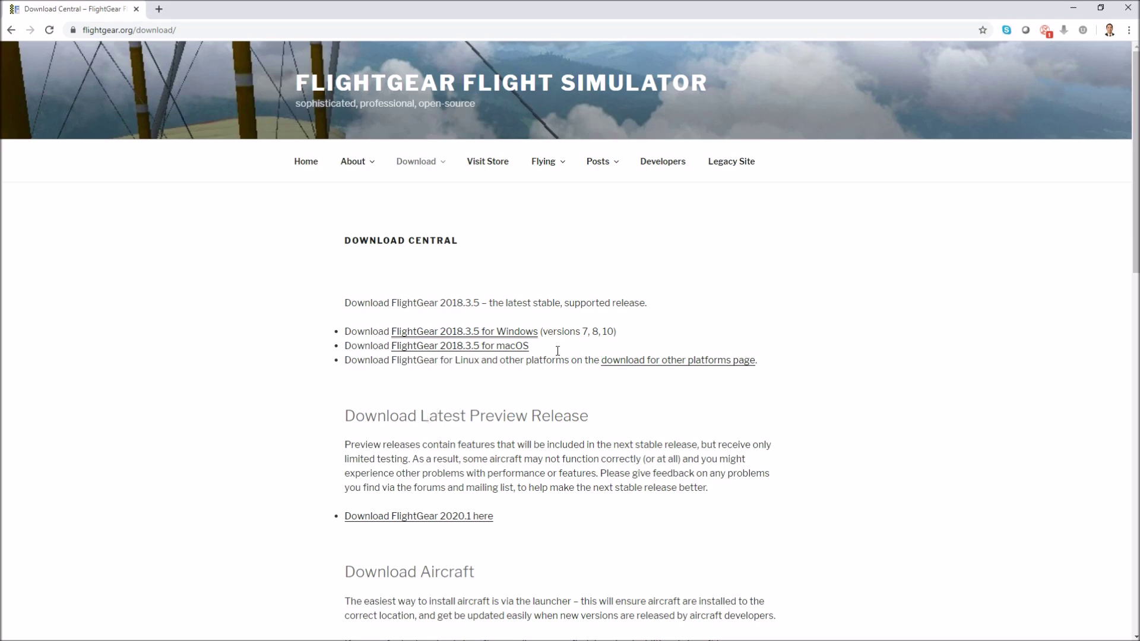
scroll(491, 517, "down", 8)
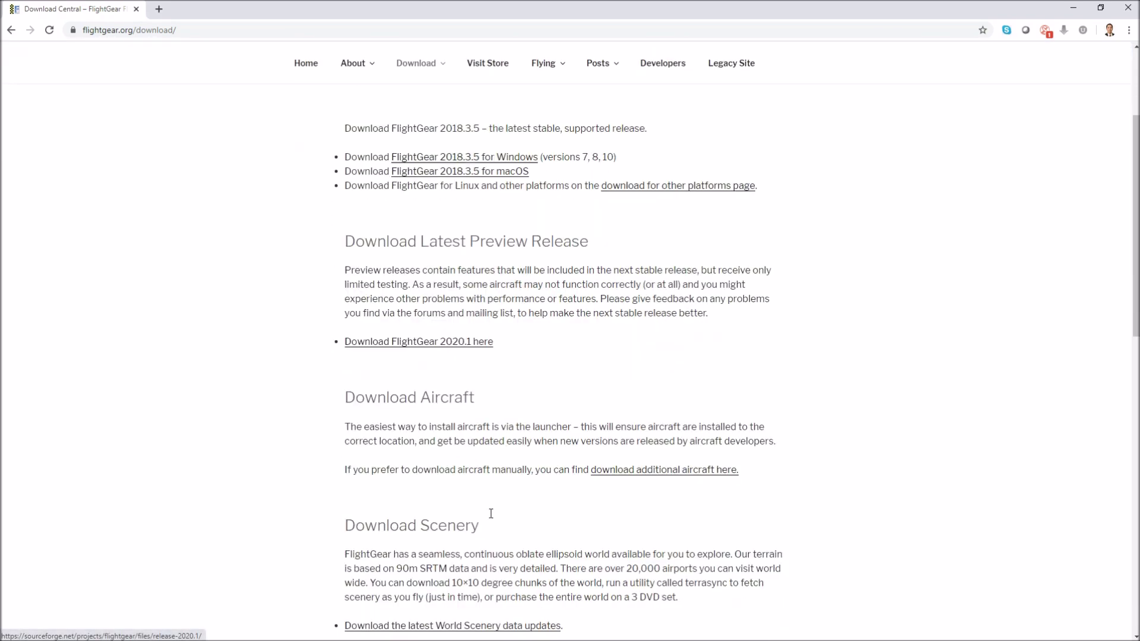
scroll(491, 517, "down", 1)
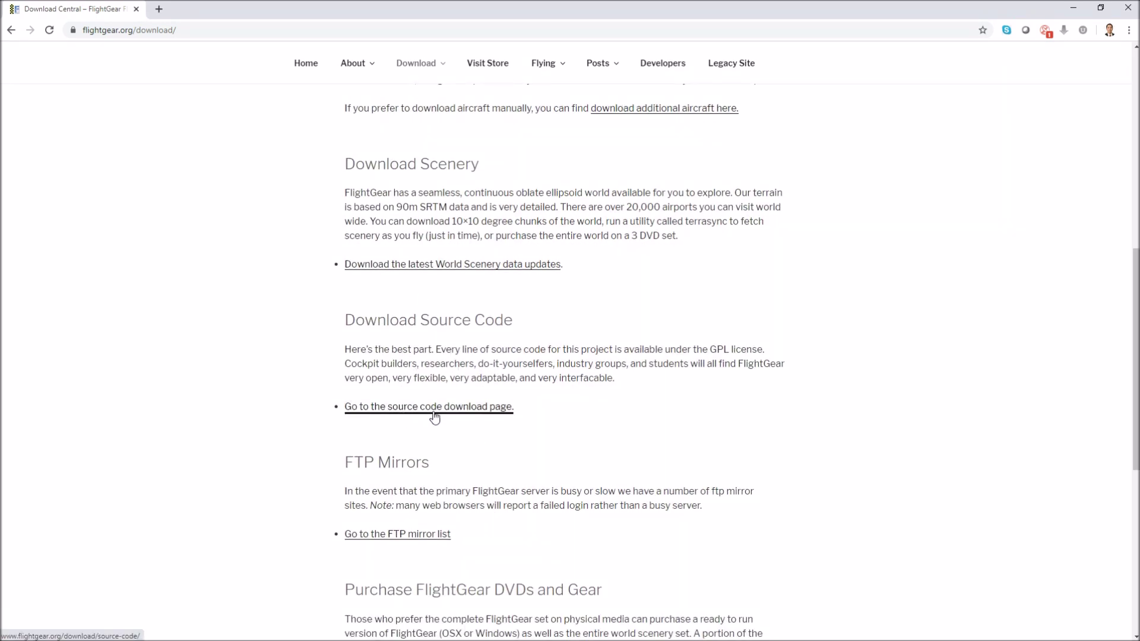
left_click(403, 414)
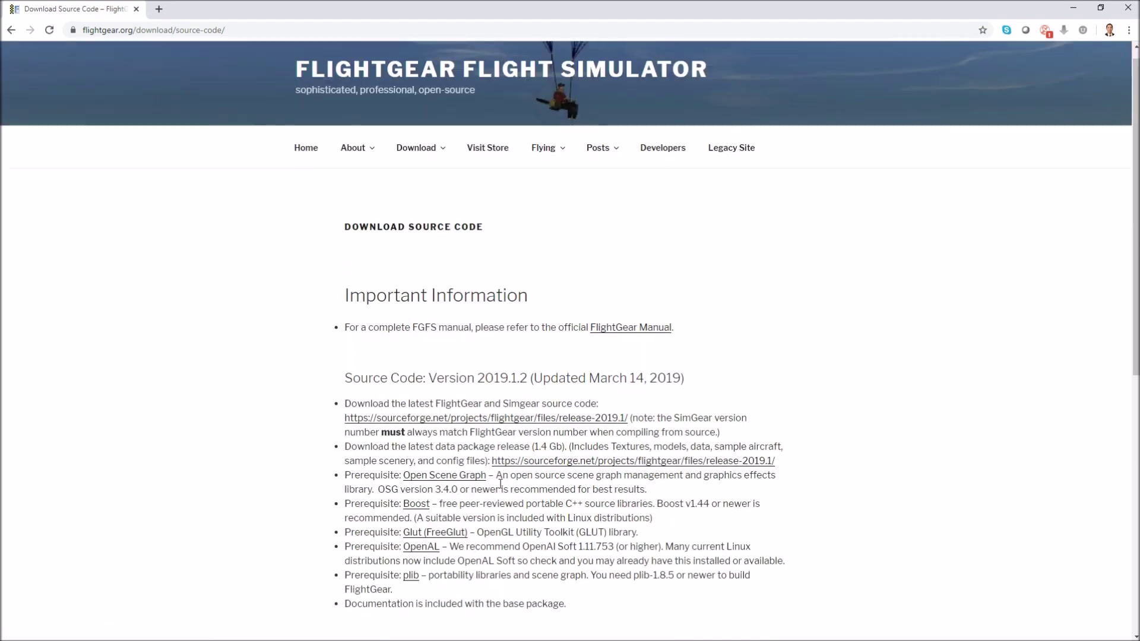
- Go through the Mirror 1 historical archive to the release-2018.1 directory and download FlightGear-2018.1.1.exe
scroll(500, 487, "down", 6)
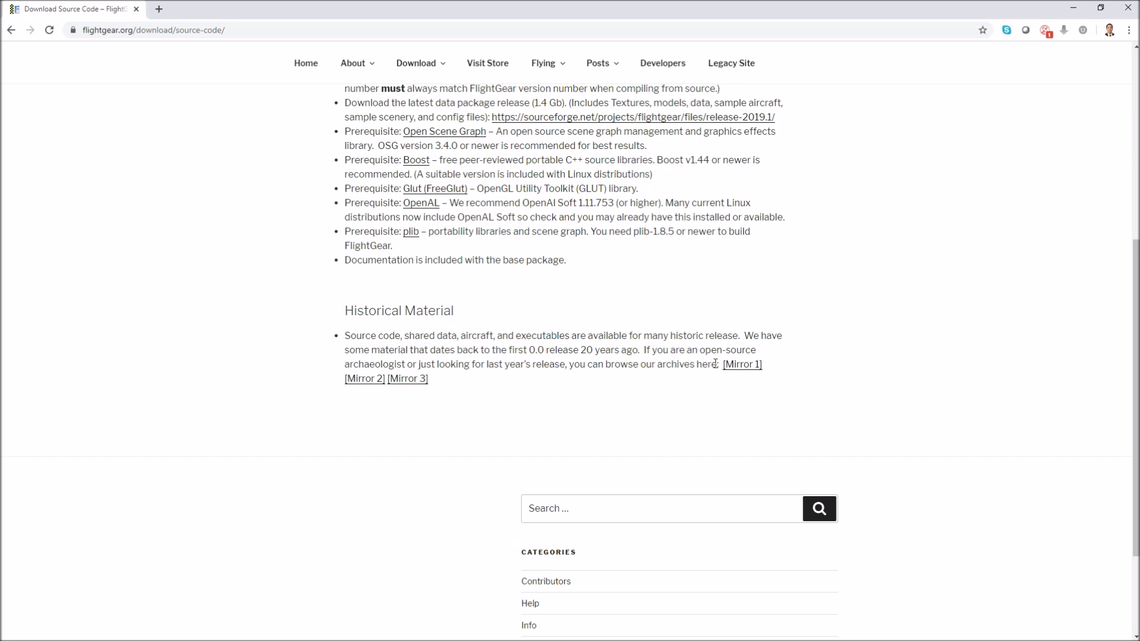
left_click(741, 371)
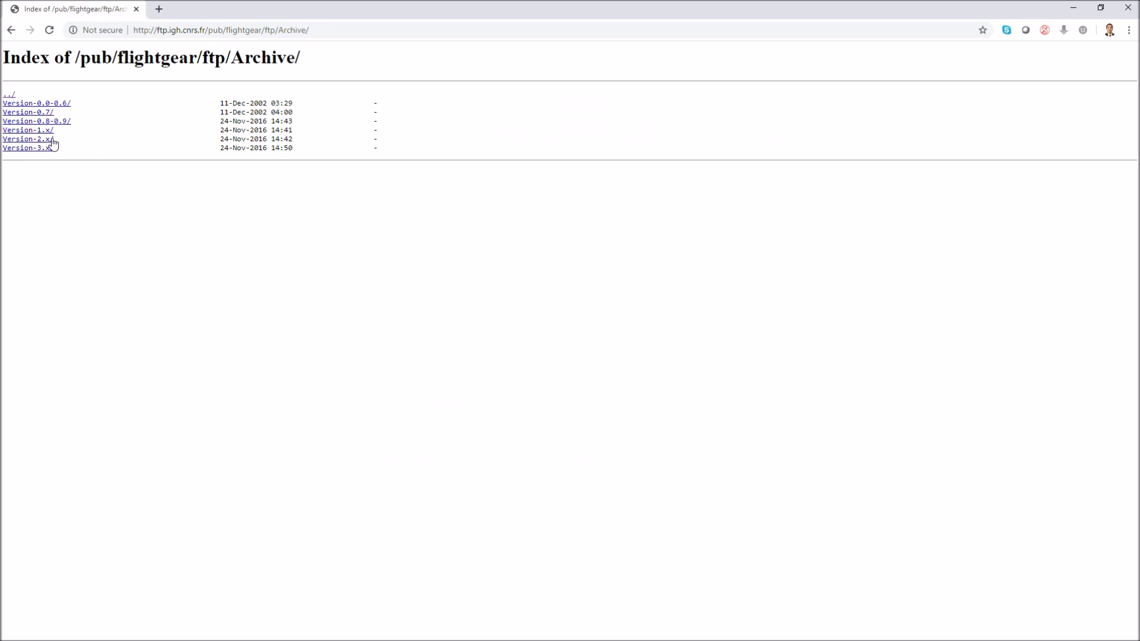
left_click(9, 96)
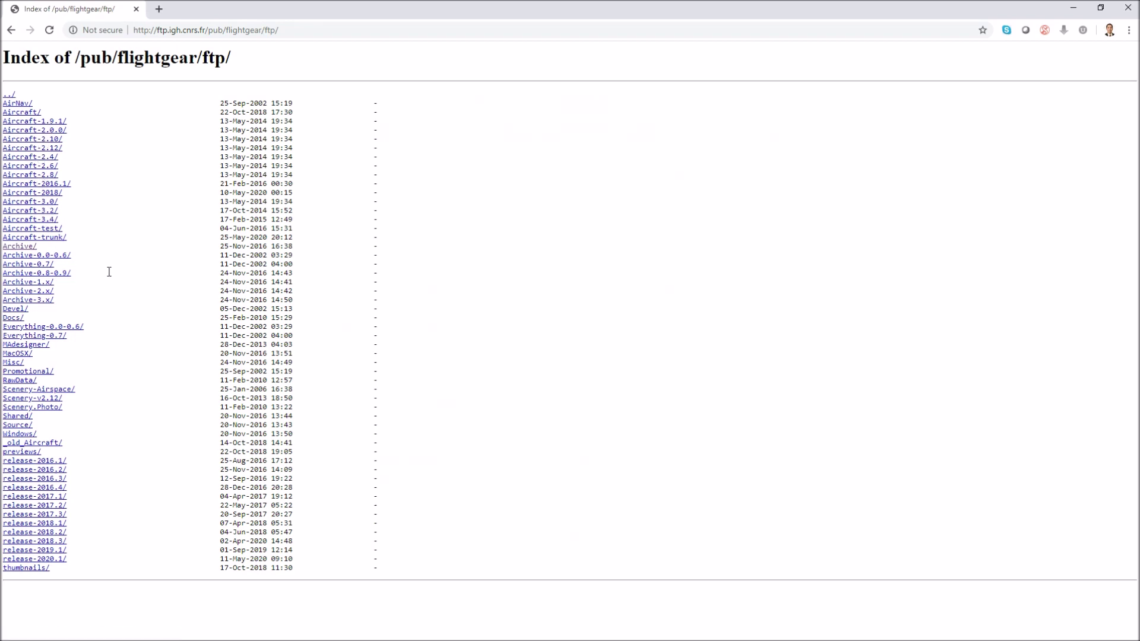
left_click(43, 527)
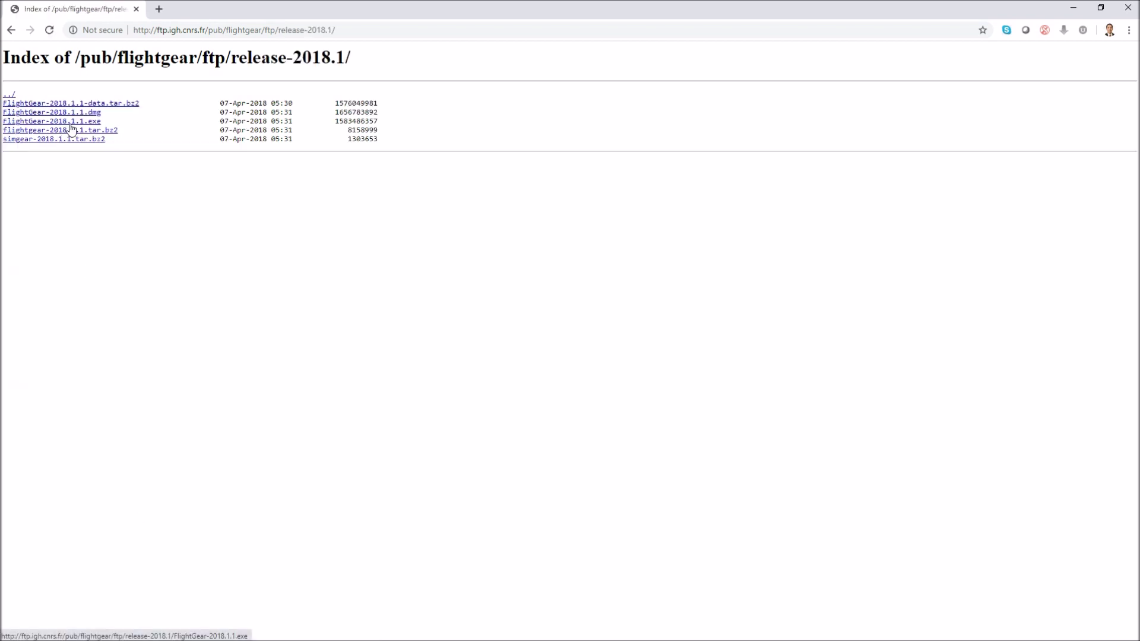
left_click(80, 122)
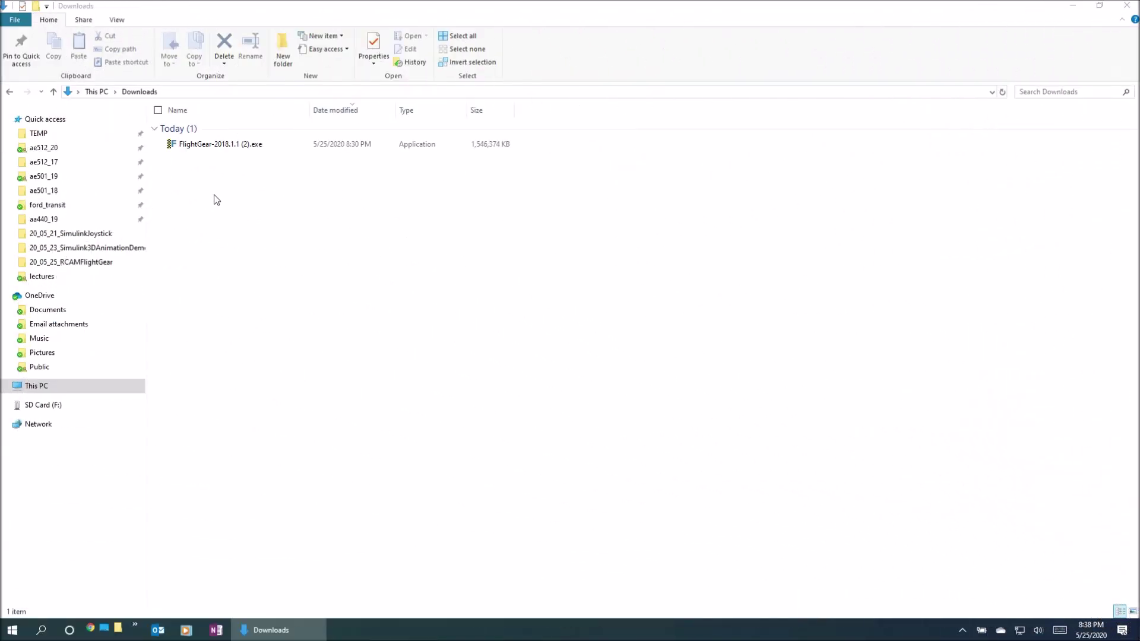
- Run the downloaded FlightGear 2018.1.1 installer, accept the license agreement and continue past the pre-installation information
left_click(208, 149)
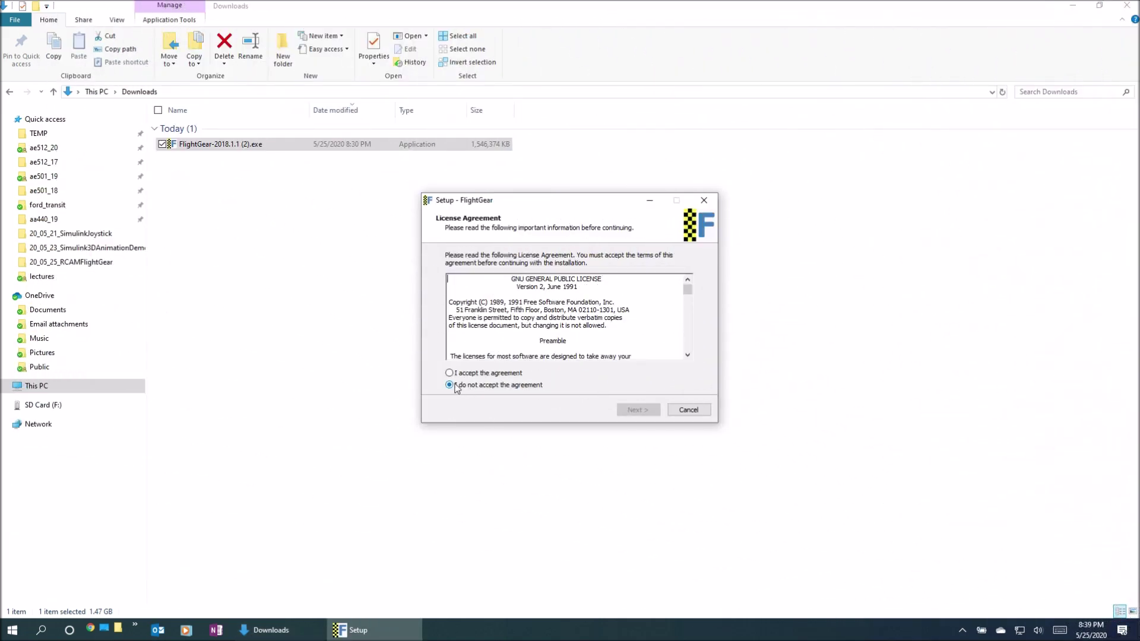
left_click(449, 374)
left_click(628, 414)
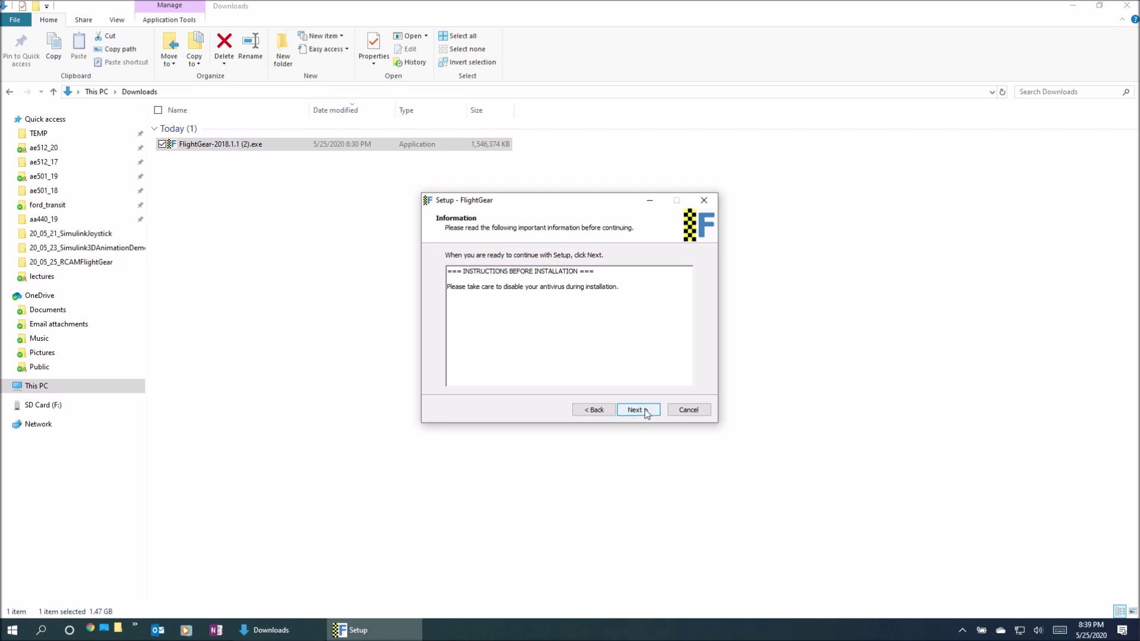
left_click(644, 410)
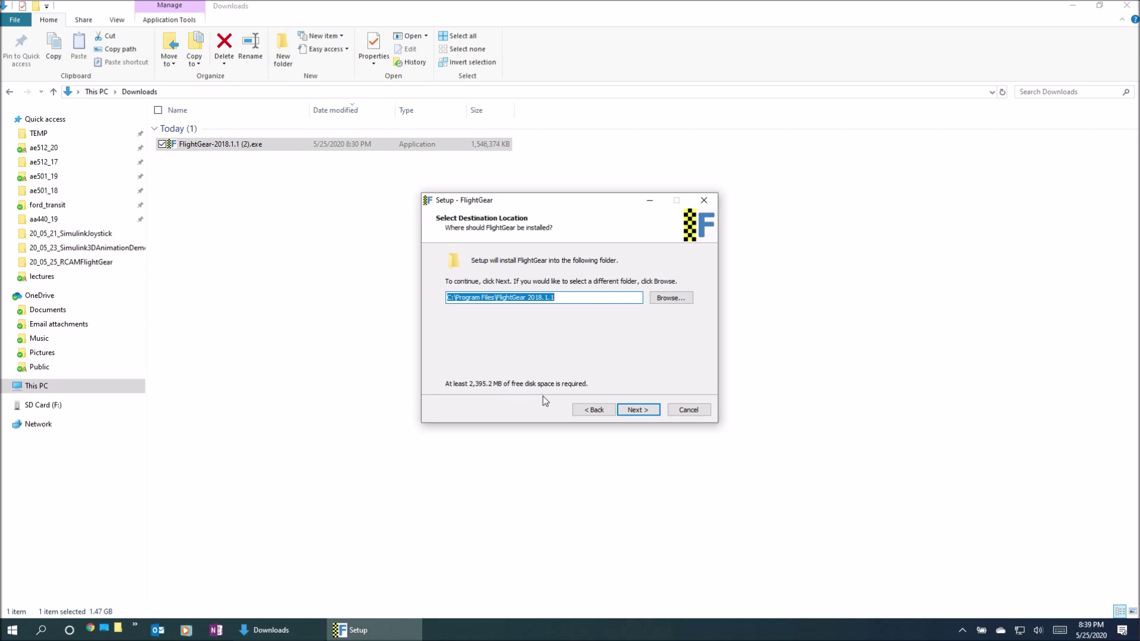
- Install FlightGear into C:\Program Files\FlightGear 2018.1.1, keeping the default shortcut folder and desktop icon, and exit the setup
left_click(637, 412)
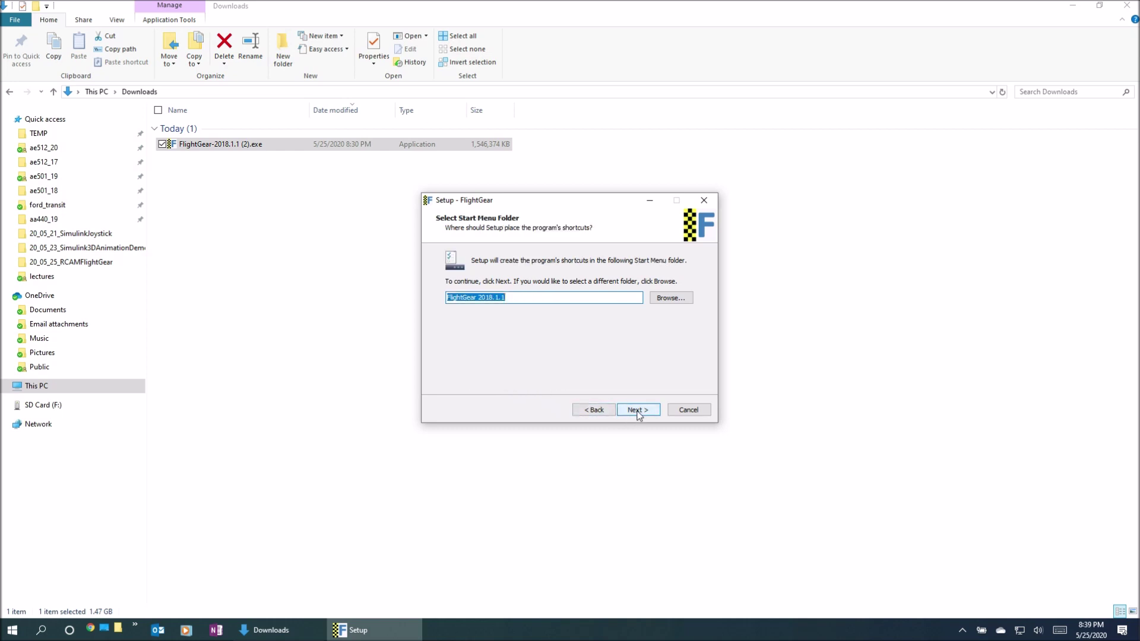
left_click(638, 412)
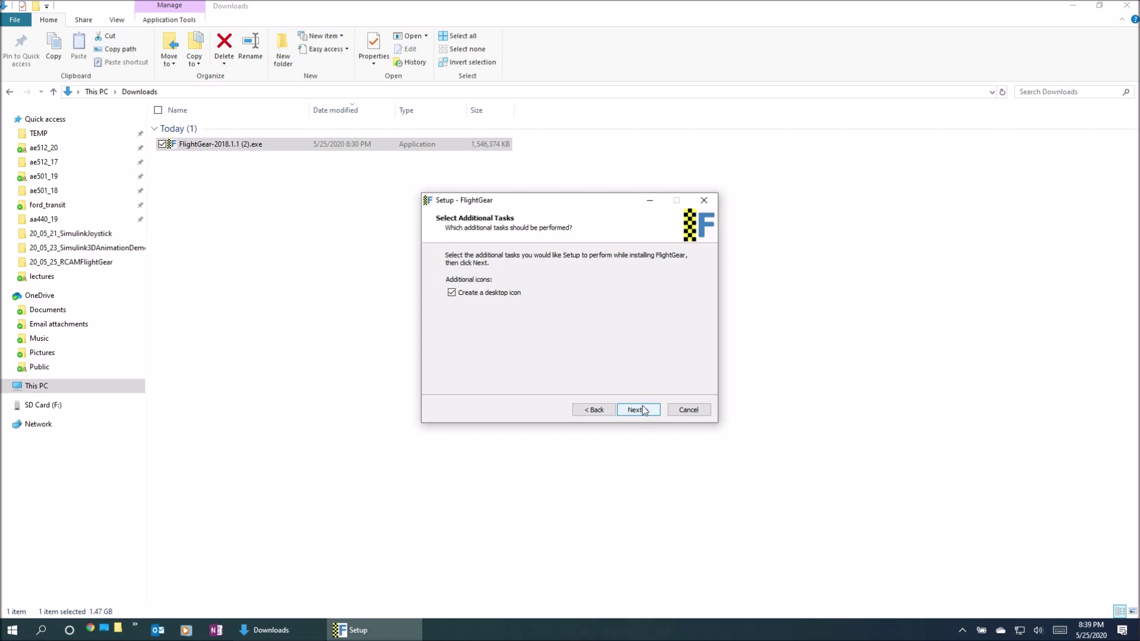
left_click(639, 413)
left_click(639, 411)
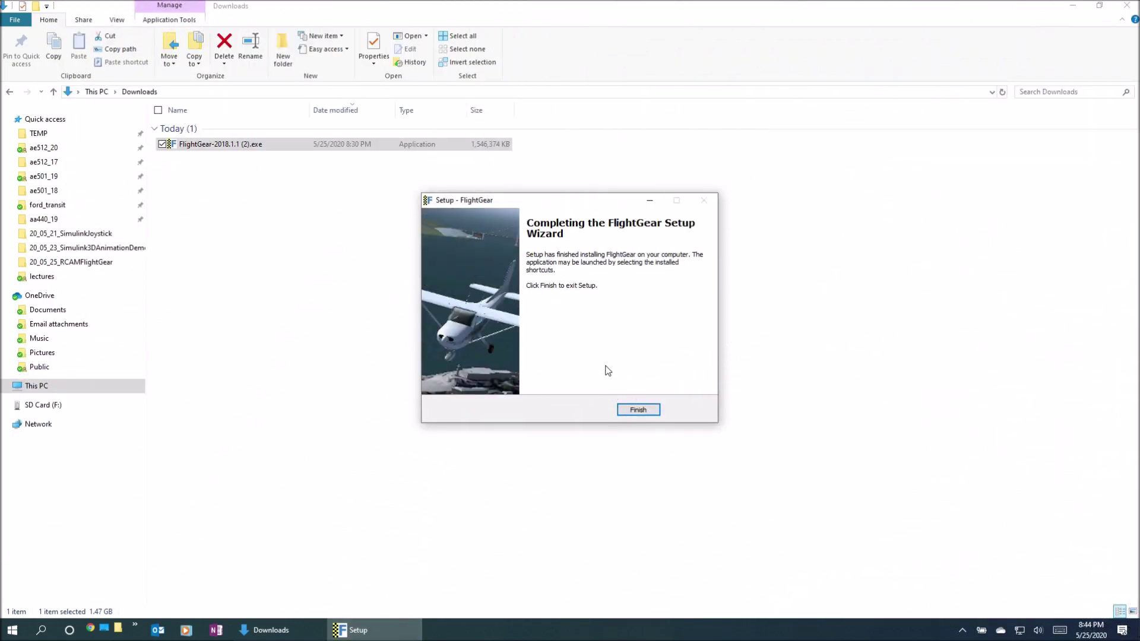
left_click(638, 410)
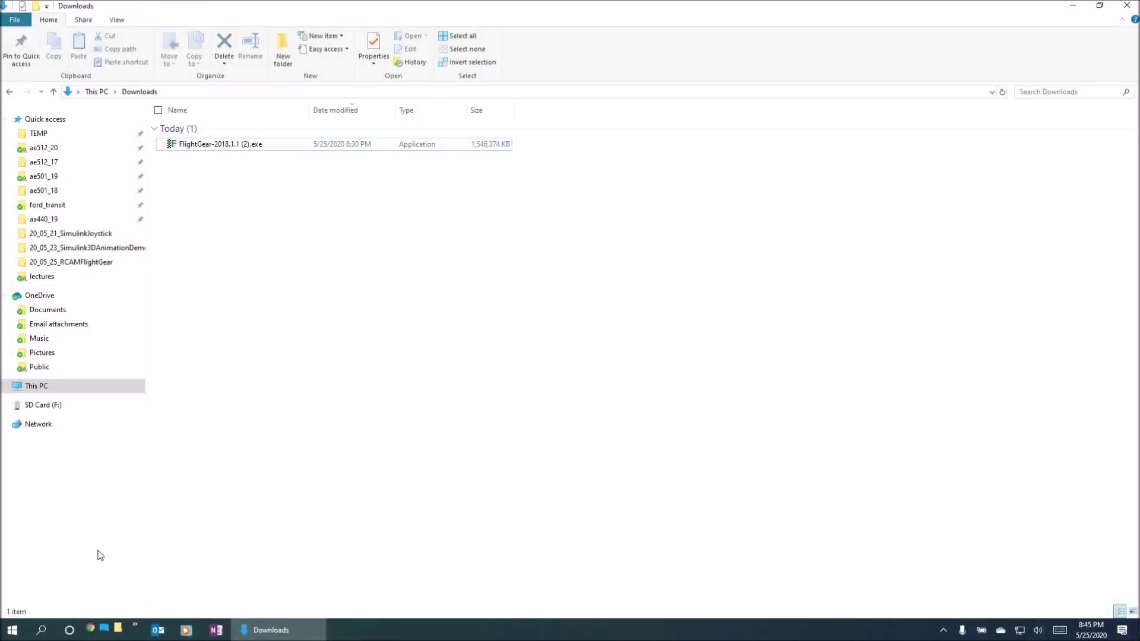
- Launch FlightGear from the installed FlightGear 2018.1.1 program folder
left_click(9, 634)
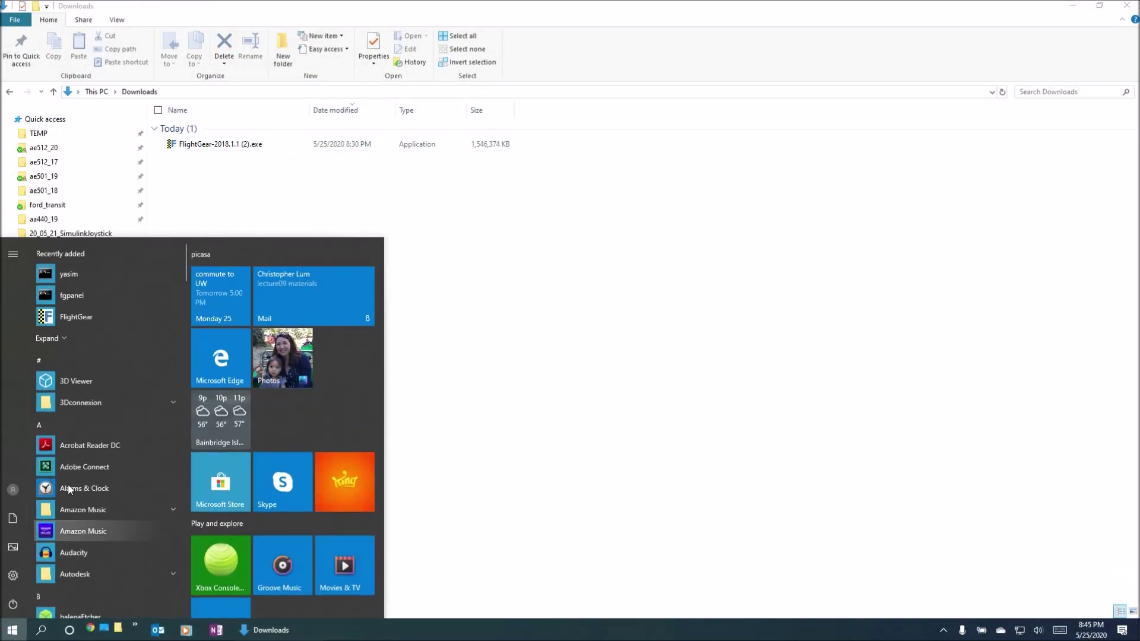
scroll(67, 476, "down", 5)
scroll(66, 476, "down", 8)
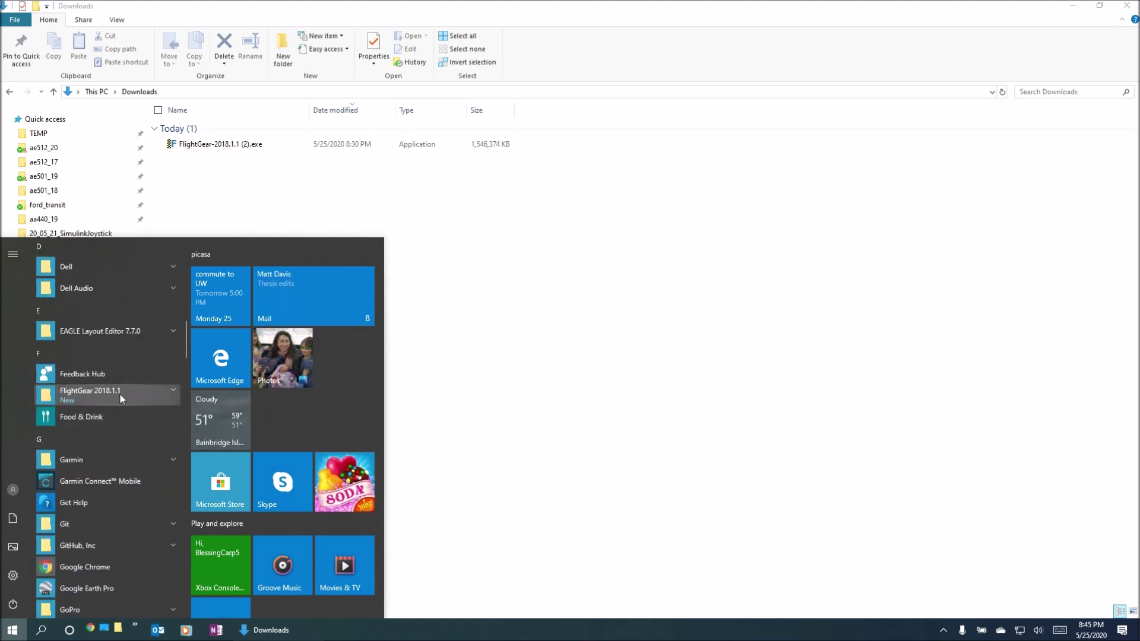
left_click(137, 393)
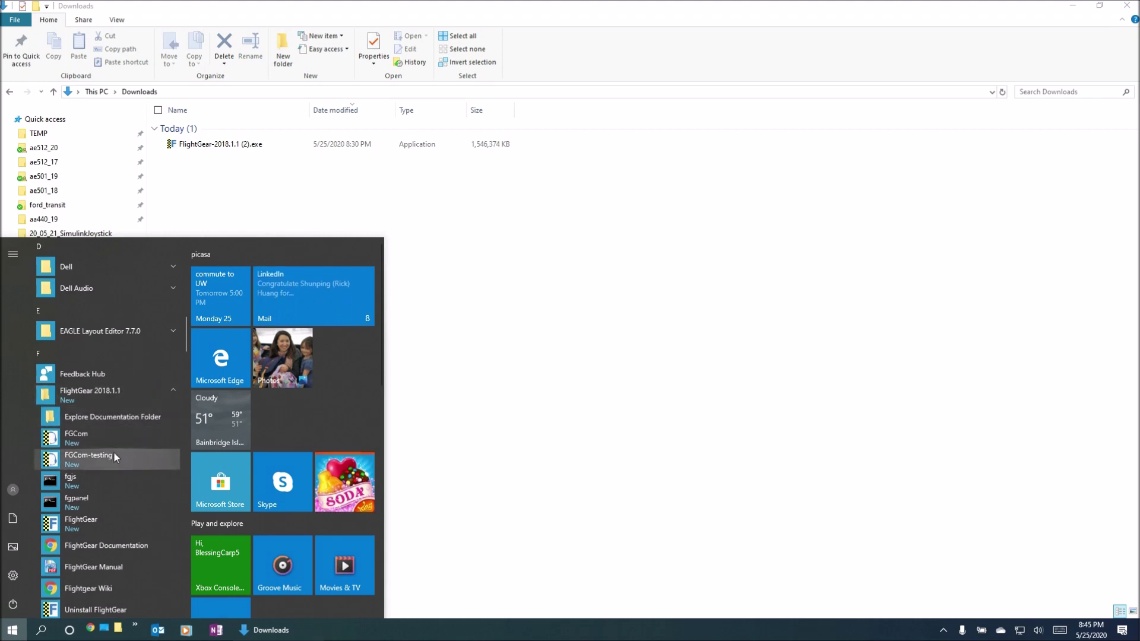
left_click(98, 522)
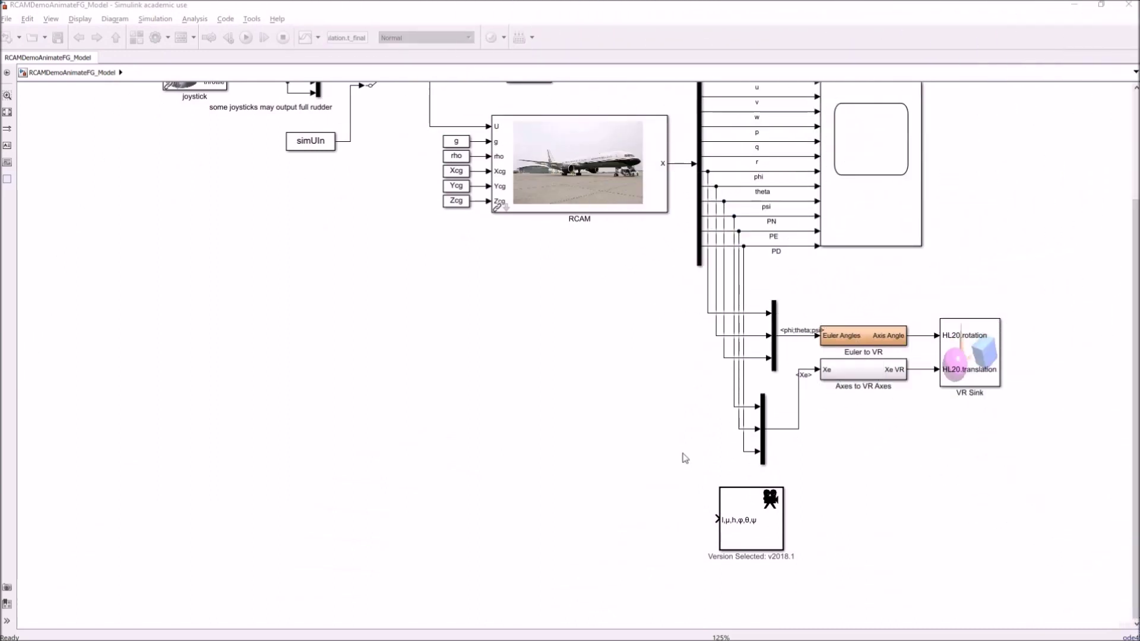
- Switch on the block name display for the FlightGear animation block below the mux blocks in RCAMDemoAnimateFG_Model
left_click(631, 439)
left_click(749, 506)
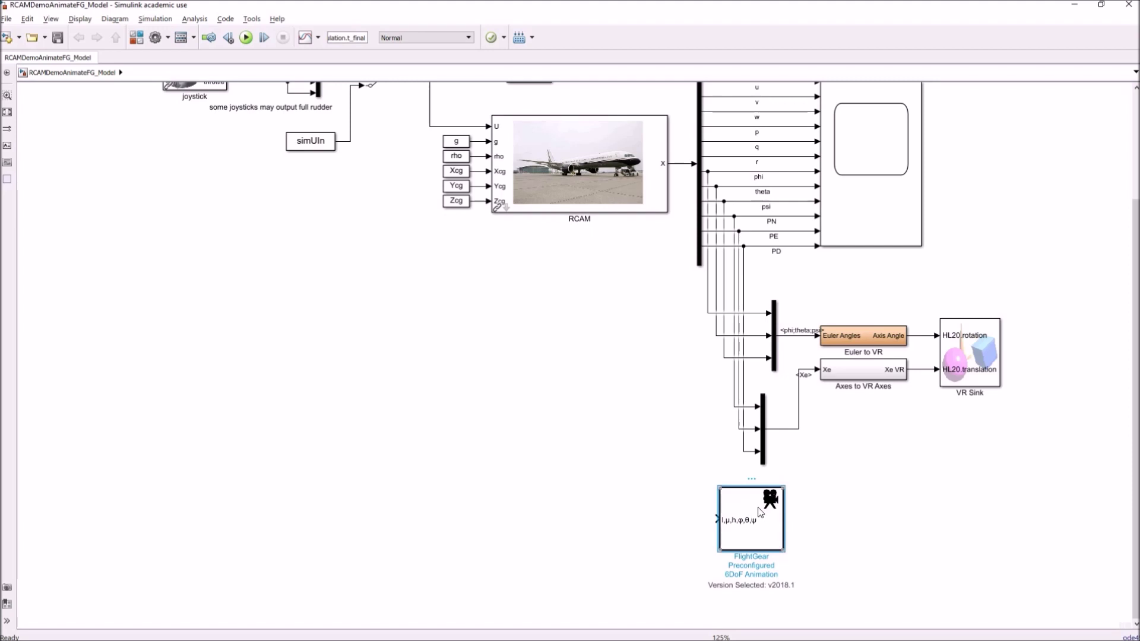
right_click(742, 506)
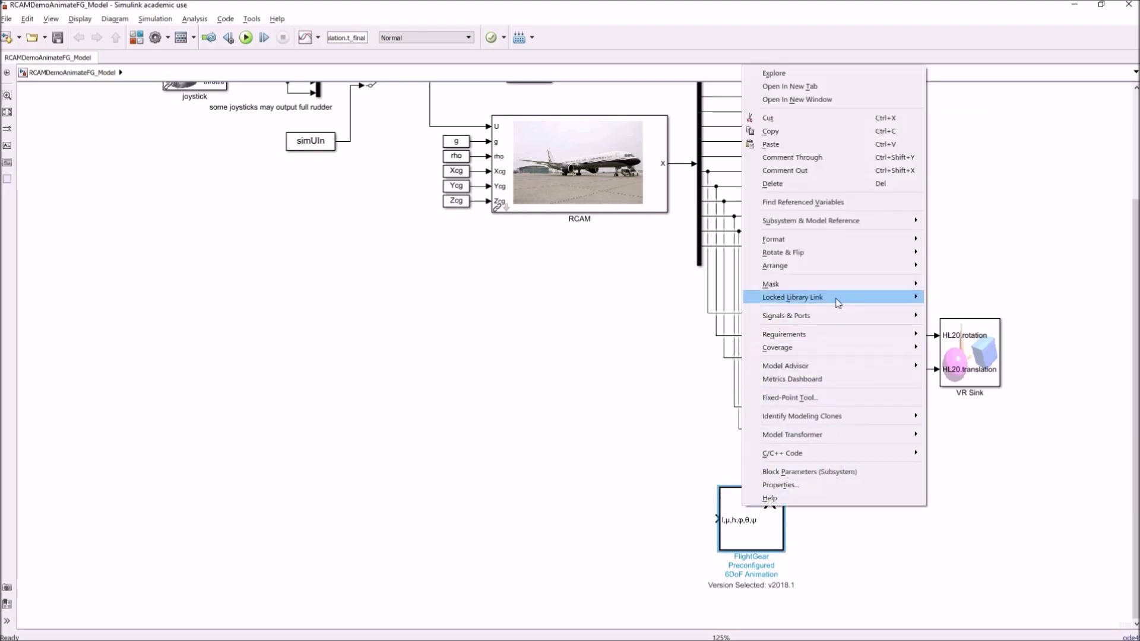
mouse_move(852, 242)
mouse_move(987, 305)
left_click(1050, 318)
left_click(804, 550)
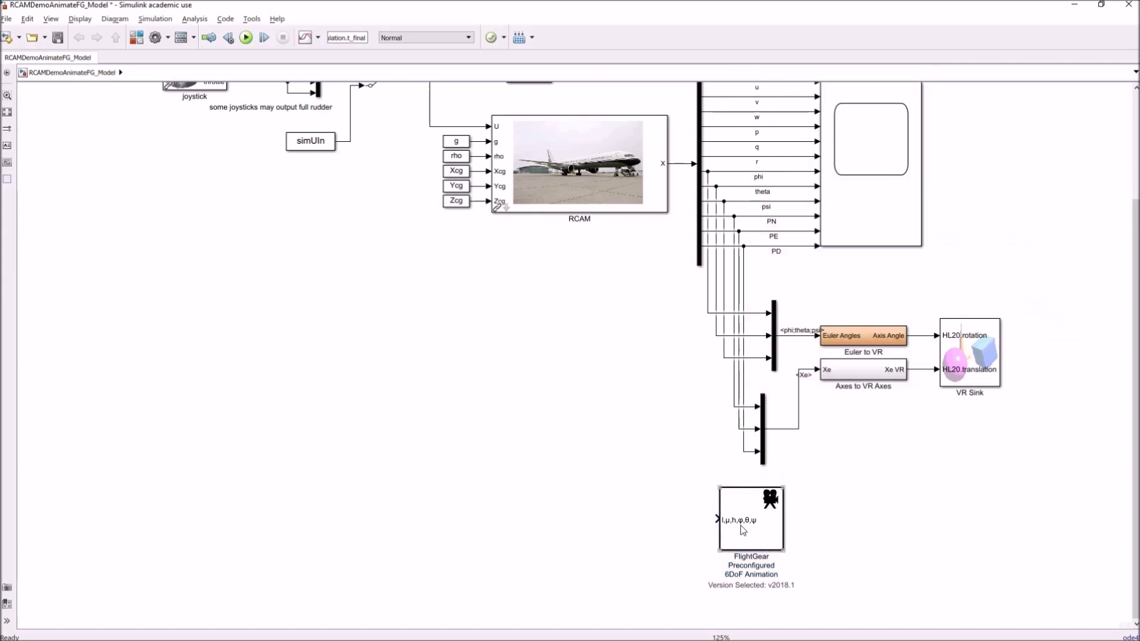
- Examine the FlightGear version, destination IP address and destination port in the FlightGear Preconfigured 6DoF Animation block's parameters
double_click(761, 525)
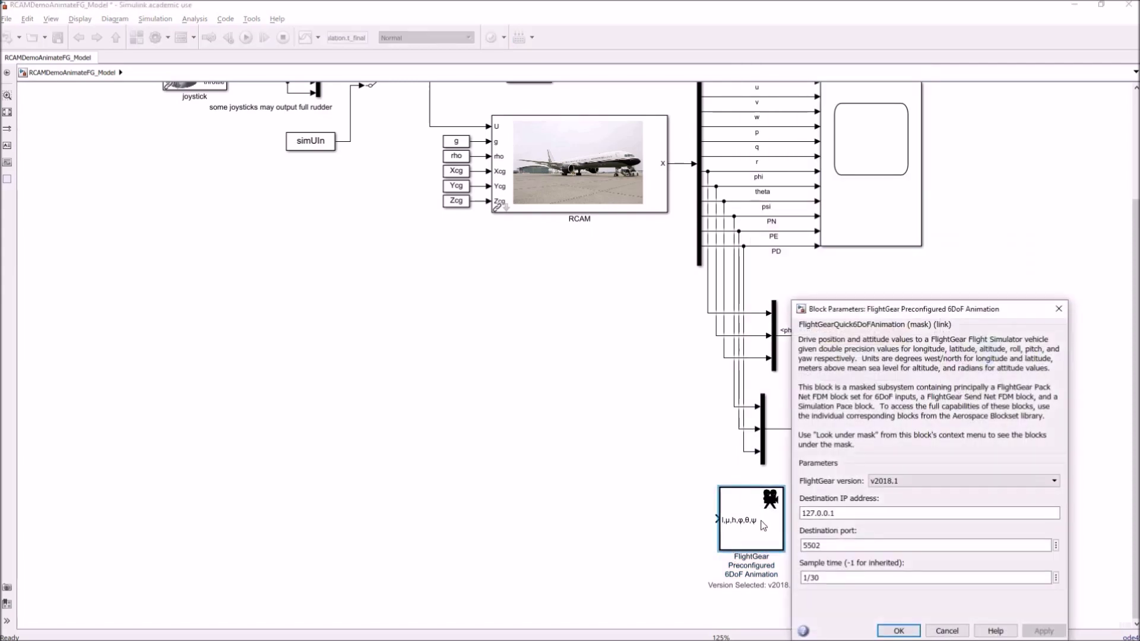
left_click_drag(908, 310, 908, 215)
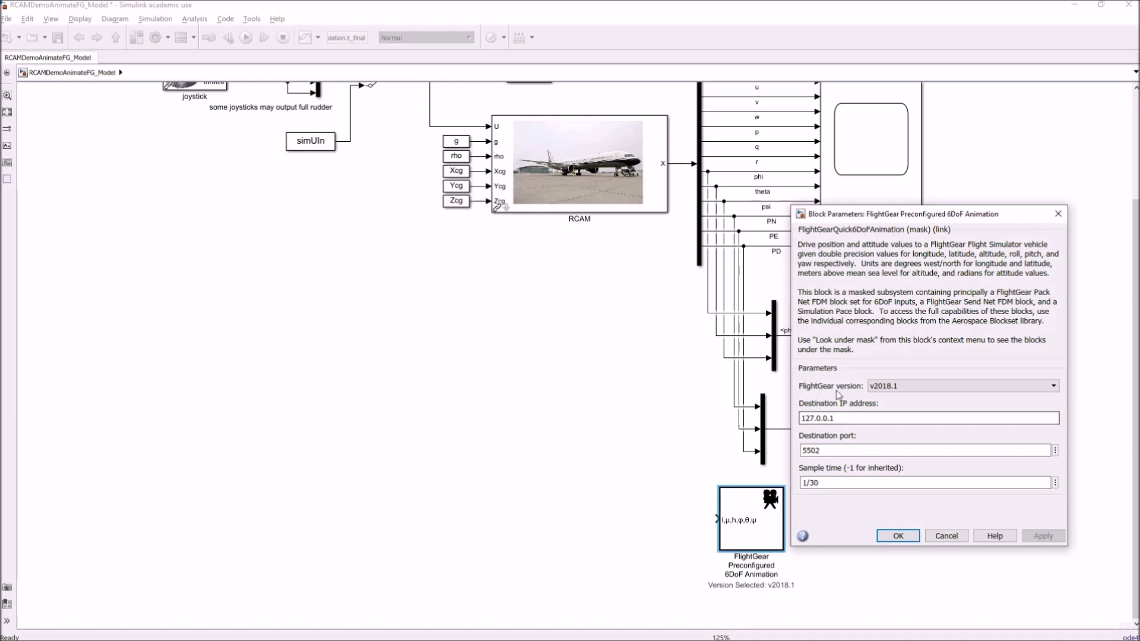
double_click(842, 418)
double_click(825, 452)
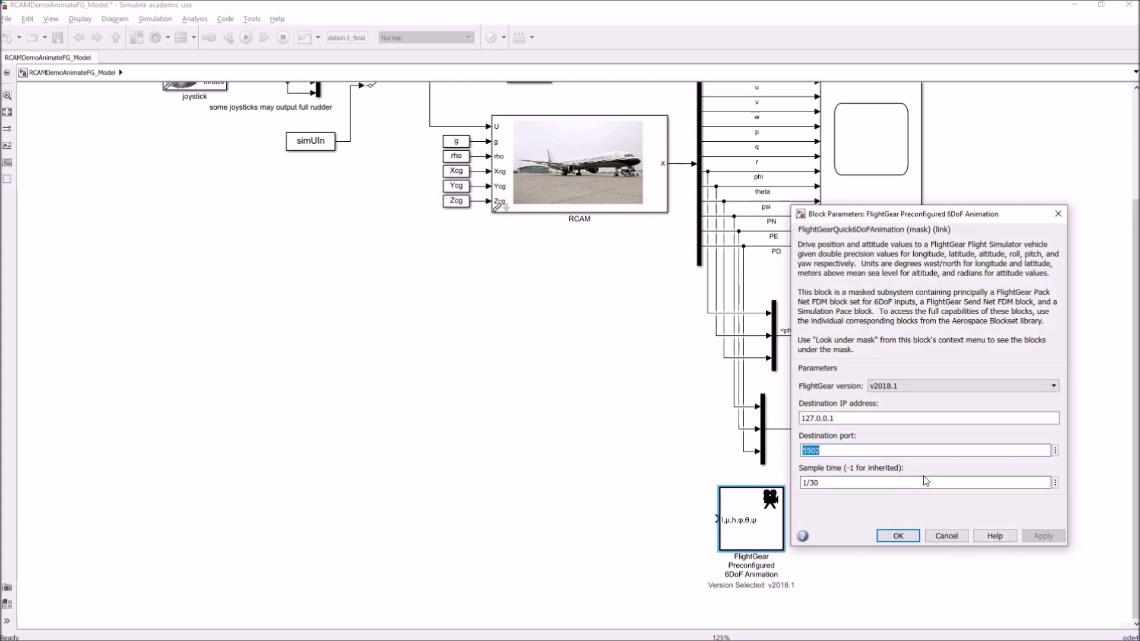
- Open the FlightGear block's help page, expand its input port description and enlarge the text and window for reading
left_click(987, 537)
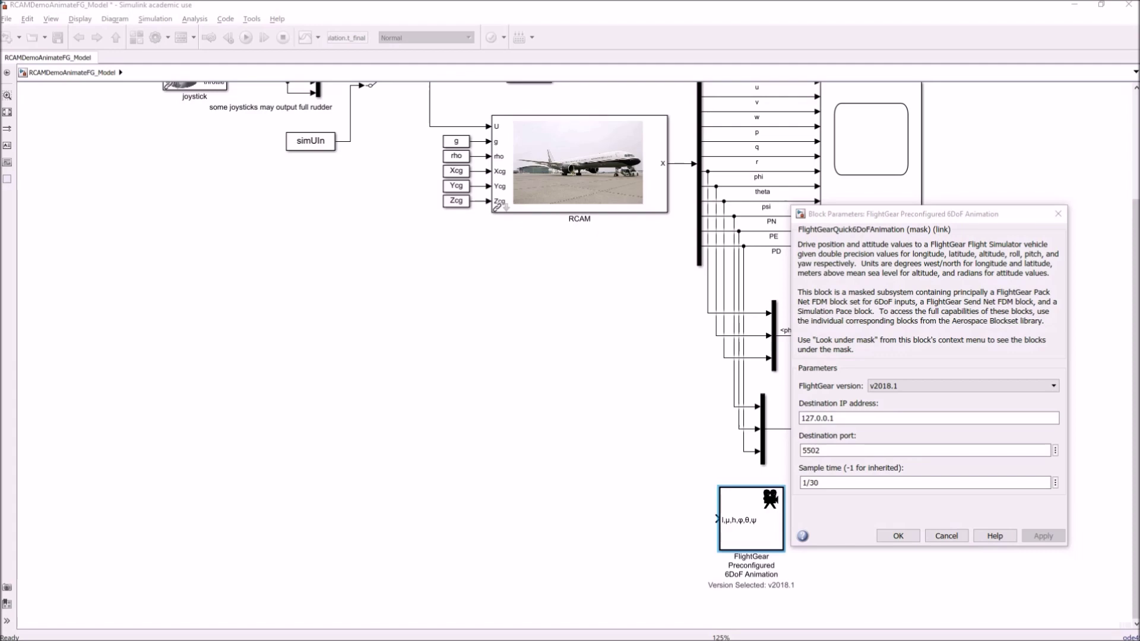
left_click_drag(839, 6, 285, 4)
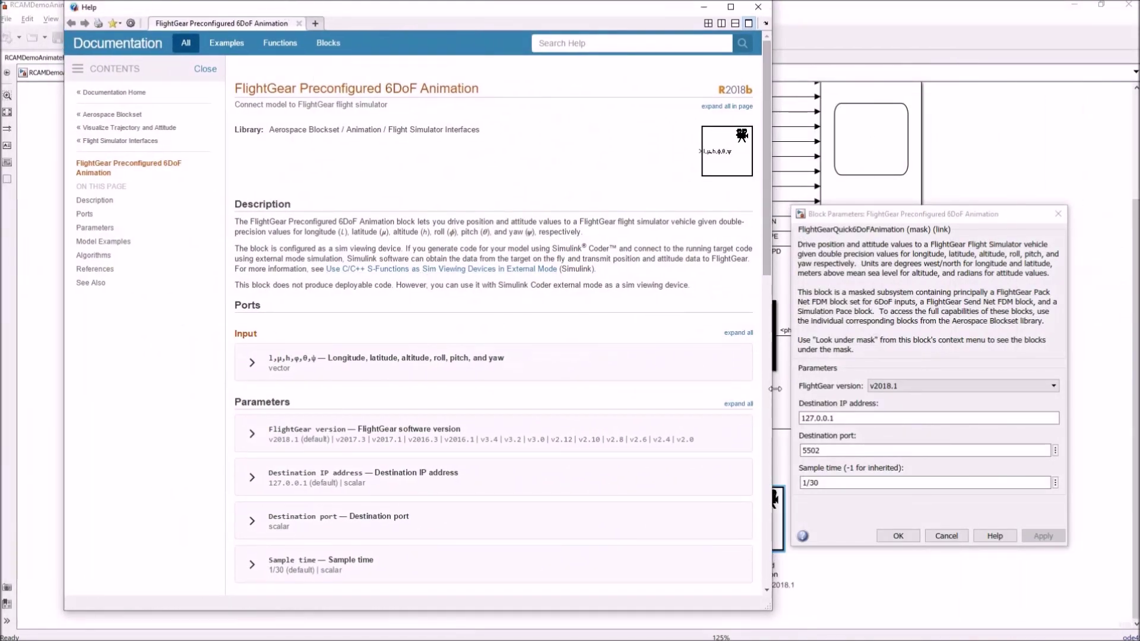
left_click_drag(666, 13, 594, 23)
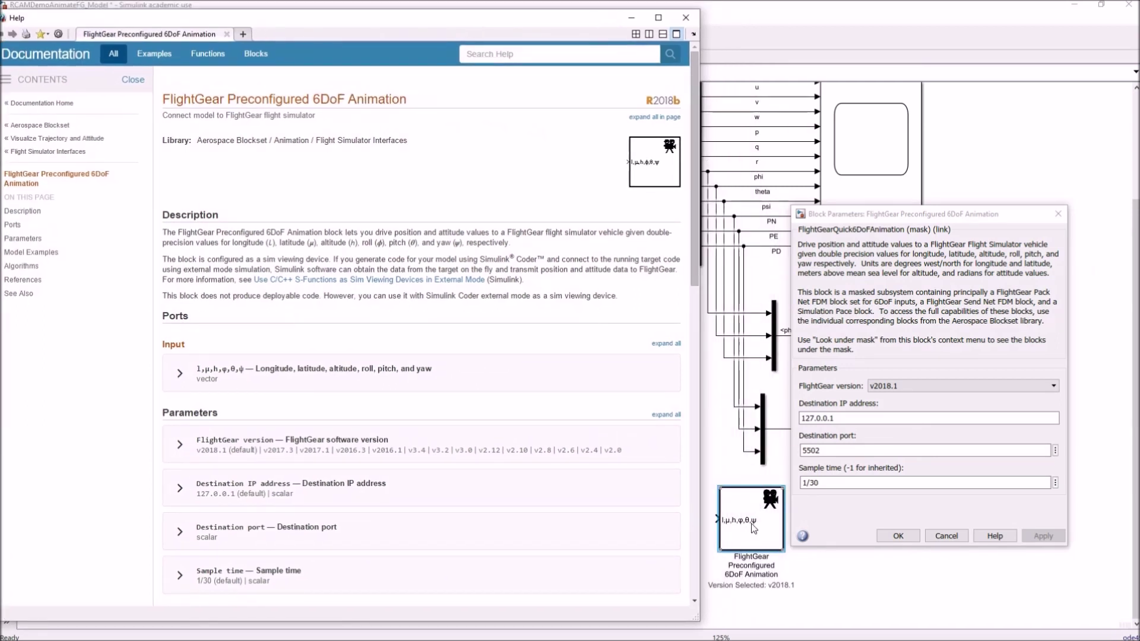
left_click(181, 377)
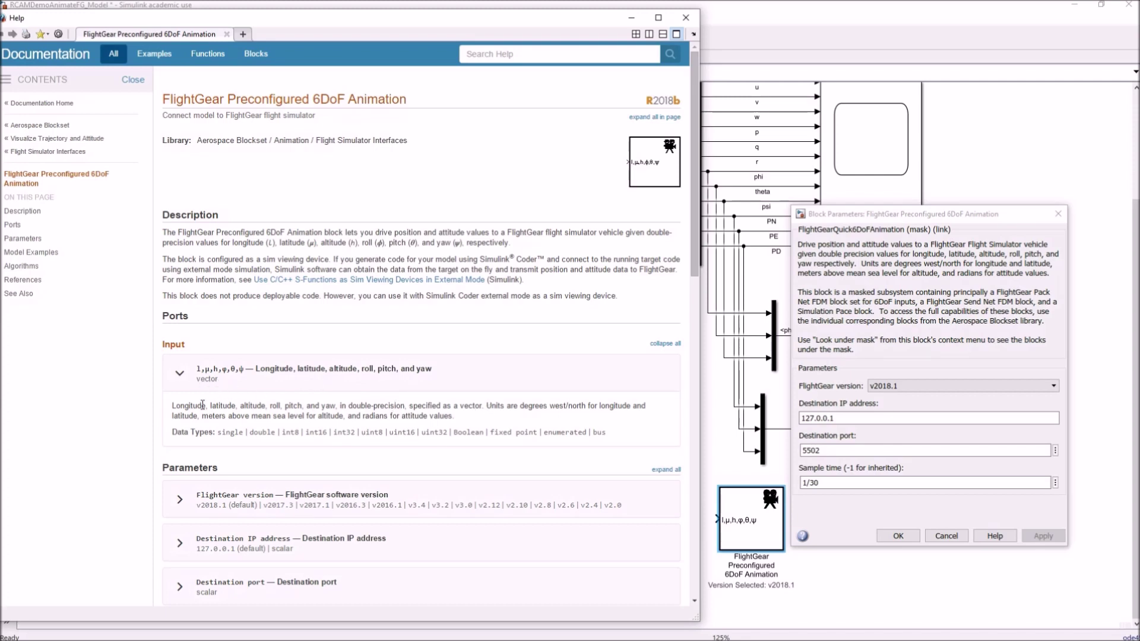
left_click_drag(488, 405, 563, 405)
left_click(563, 405)
scroll(556, 410, "up", 3, "ctrl")
scroll(533, 447, "down", 3)
scroll(573, 497, "down", 1)
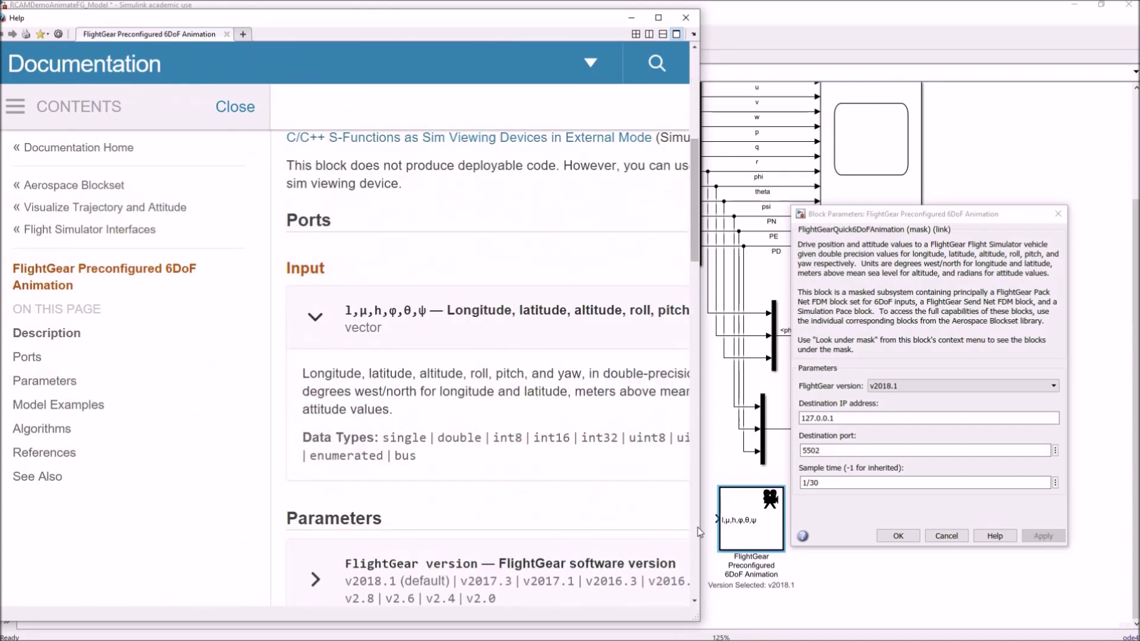
left_click_drag(707, 527, 843, 527)
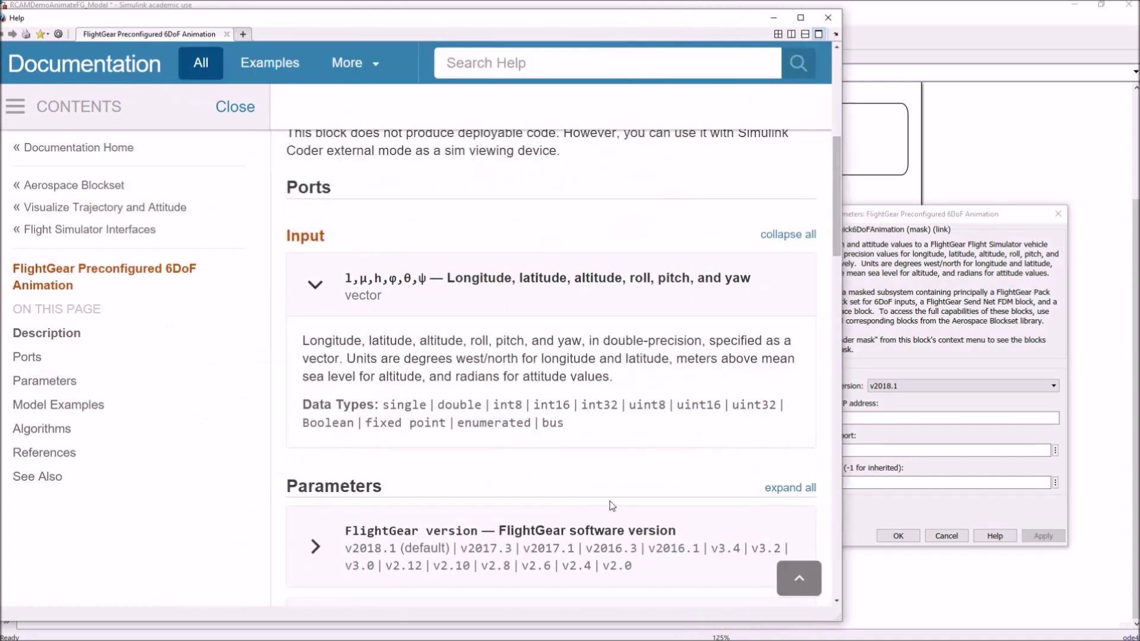
- Examine the units required for longitude, latitude, altitude and attitude inputs, and close the help page and block parameters unchanged
double_click(470, 360)
double_click(428, 358)
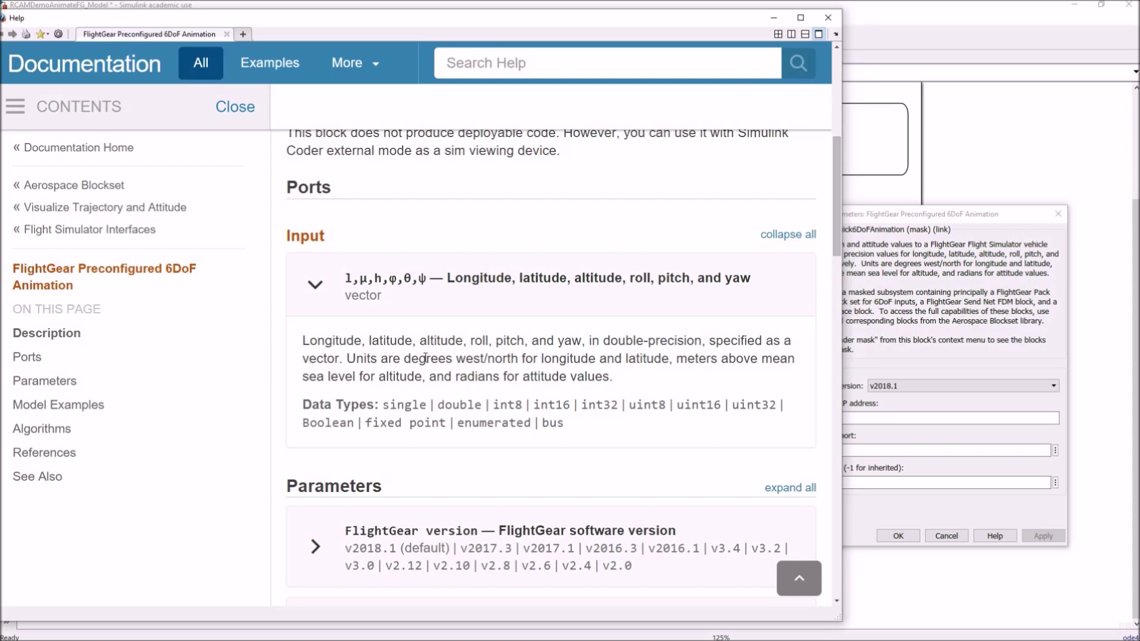
double_click(684, 359)
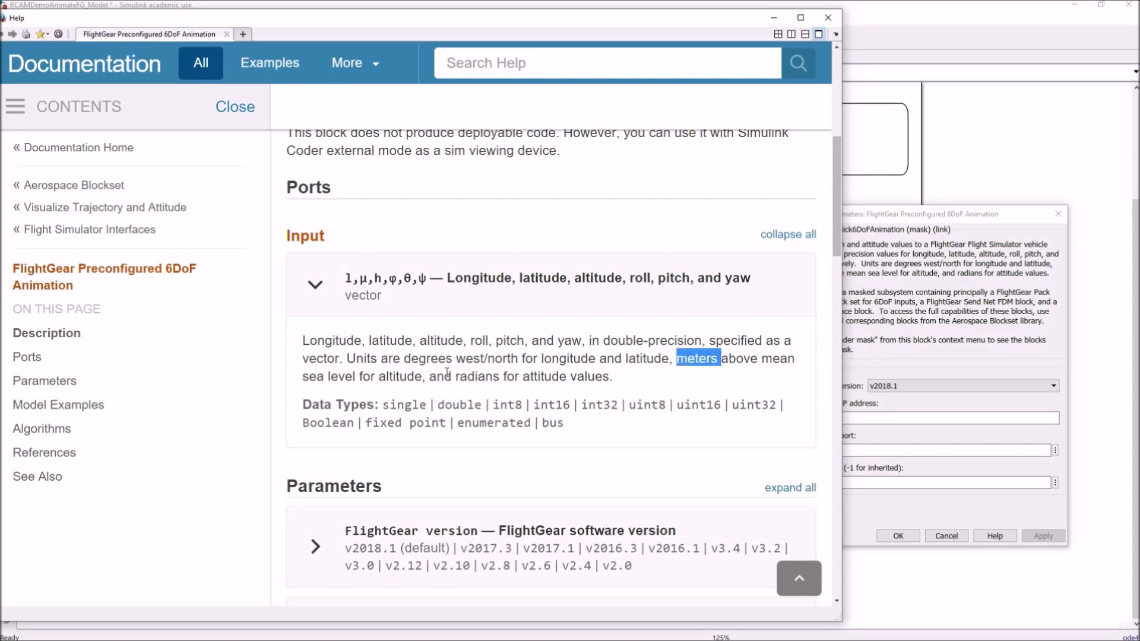
double_click(394, 376)
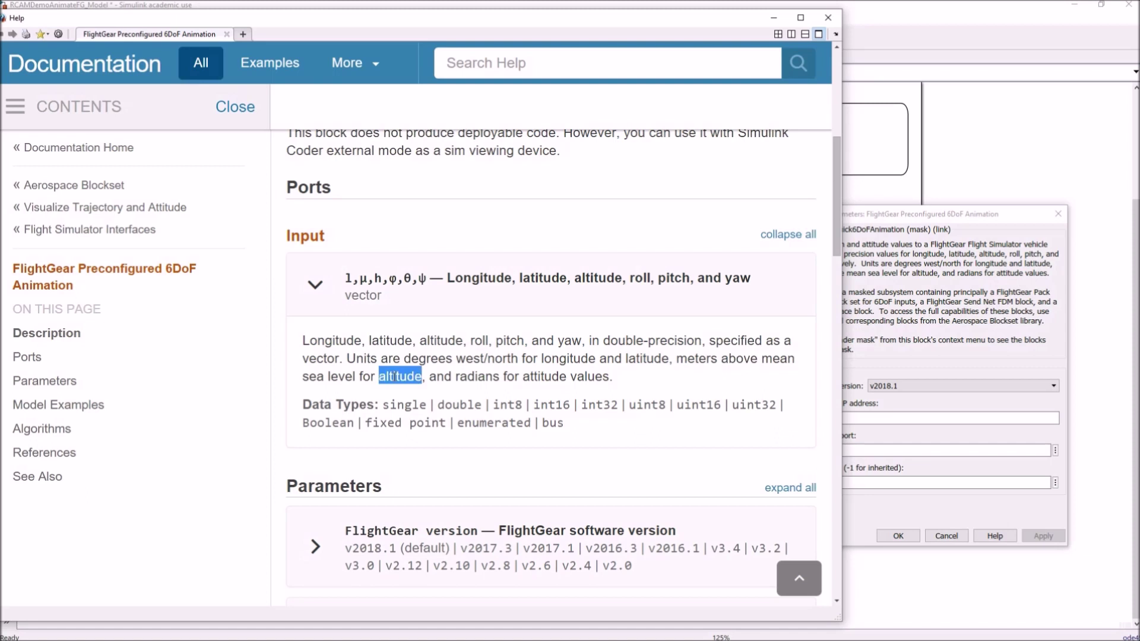
left_click(484, 377)
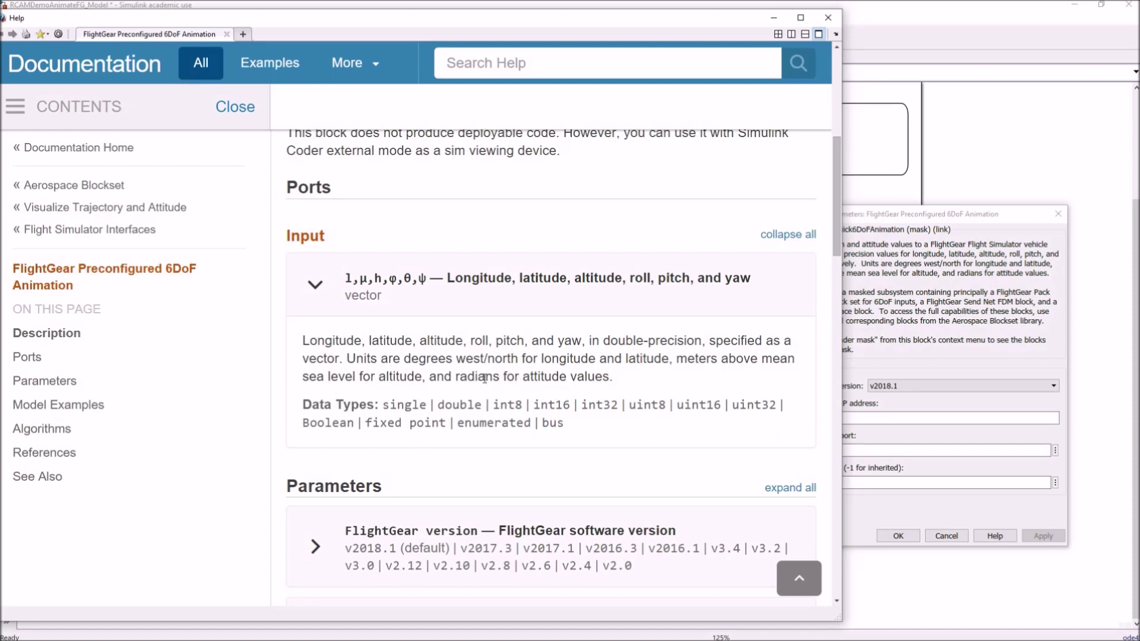
left_click_drag(474, 374, 596, 386)
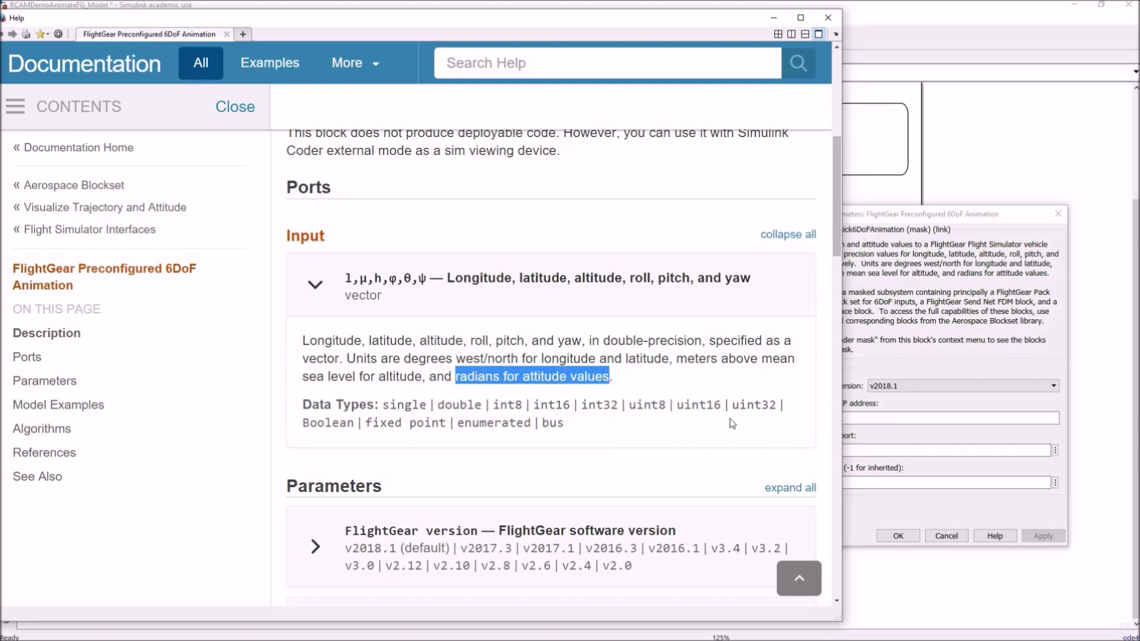
left_click(828, 17)
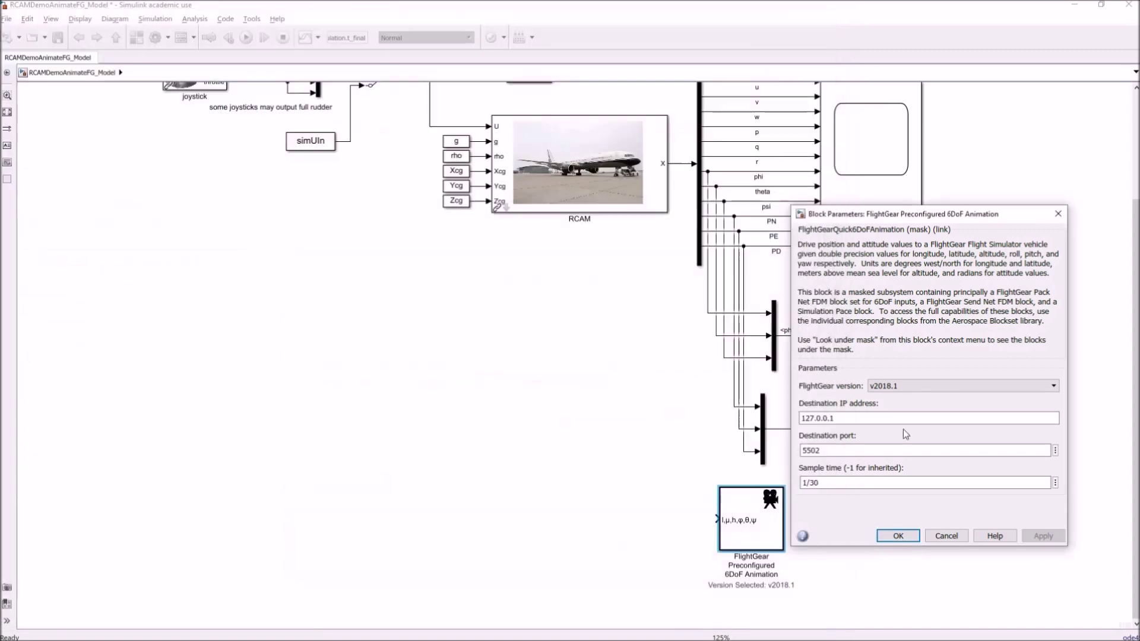
left_click(946, 535)
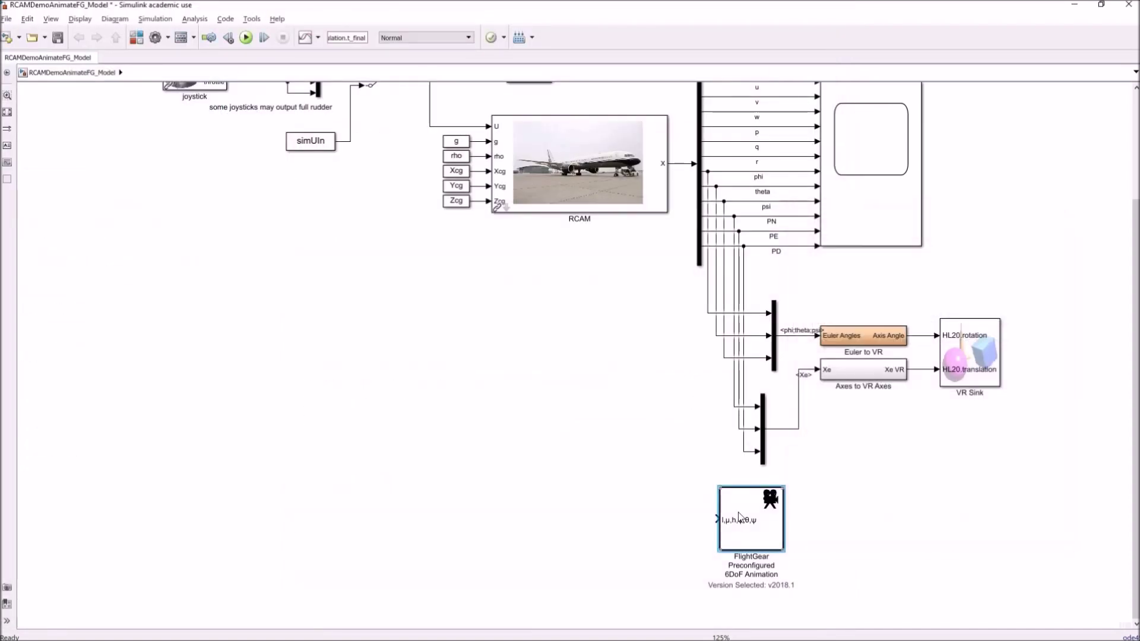
- Move the FlightGear block below the VR Sink and paste the copied six-input mux with its signal lines into the model
left_click_drag(749, 515, 888, 544)
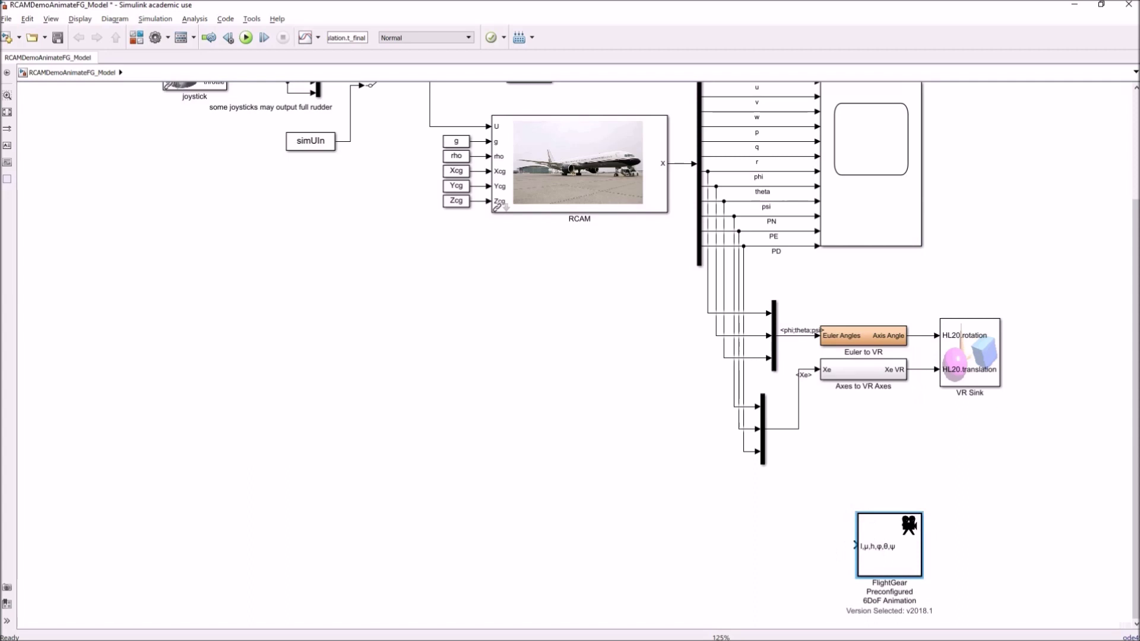
key("alt+Tab")
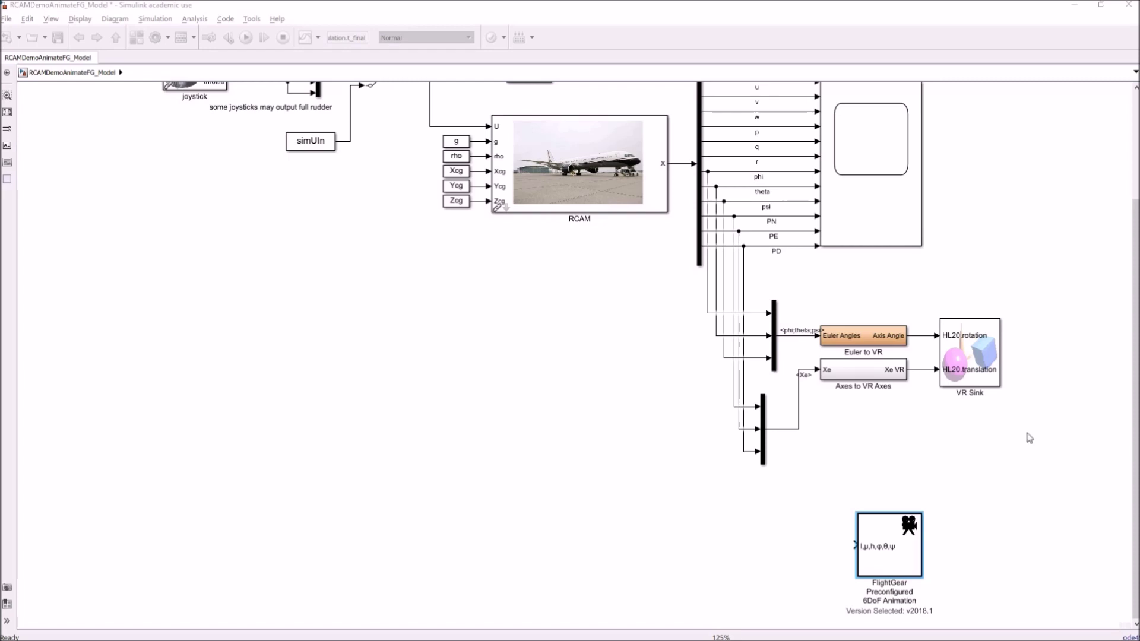
left_click(637, 470)
key("ctrl+v")
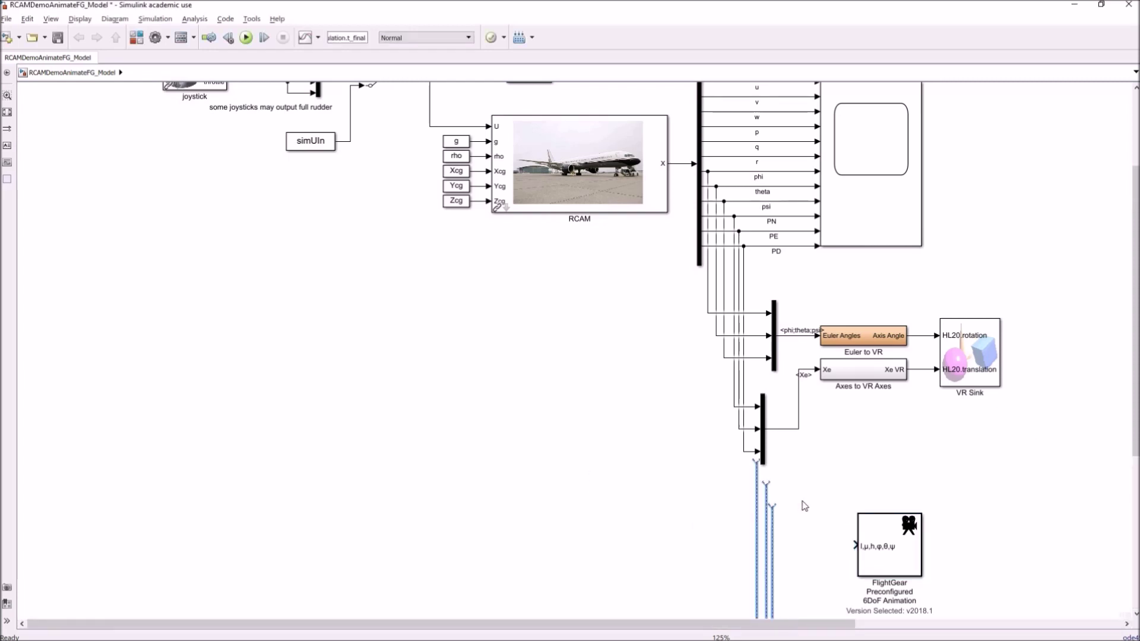
scroll(804, 505, "down", 5)
scroll(771, 357, "right", 1)
left_click_drag(616, 322, 814, 588)
key("Delete")
left_click_drag(890, 451, 588, 384)
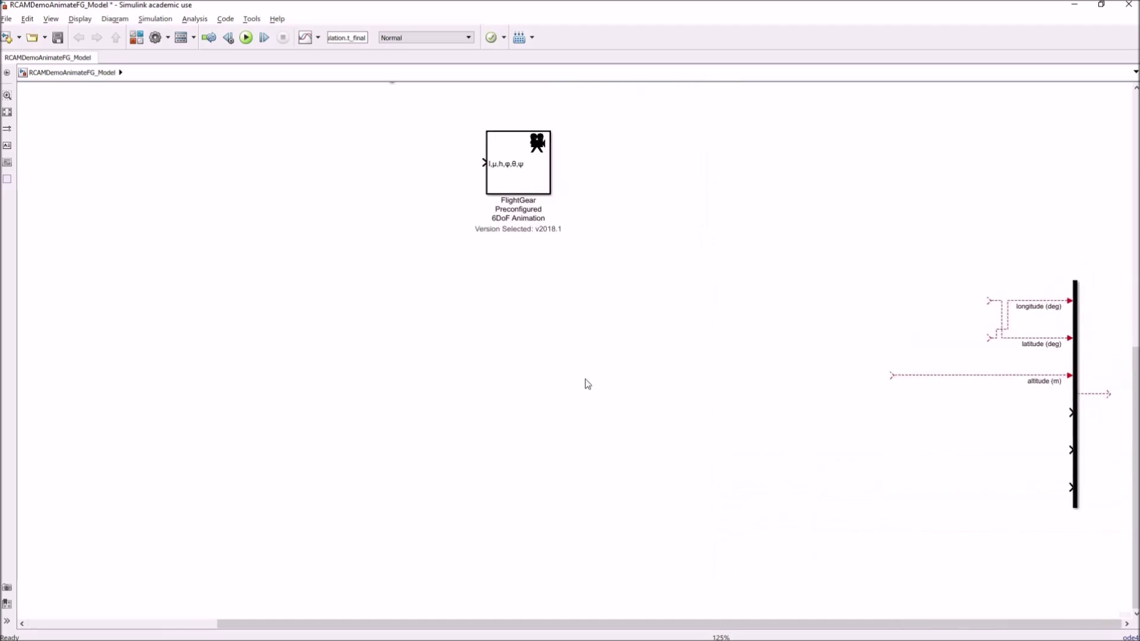
key("ctrl+z")
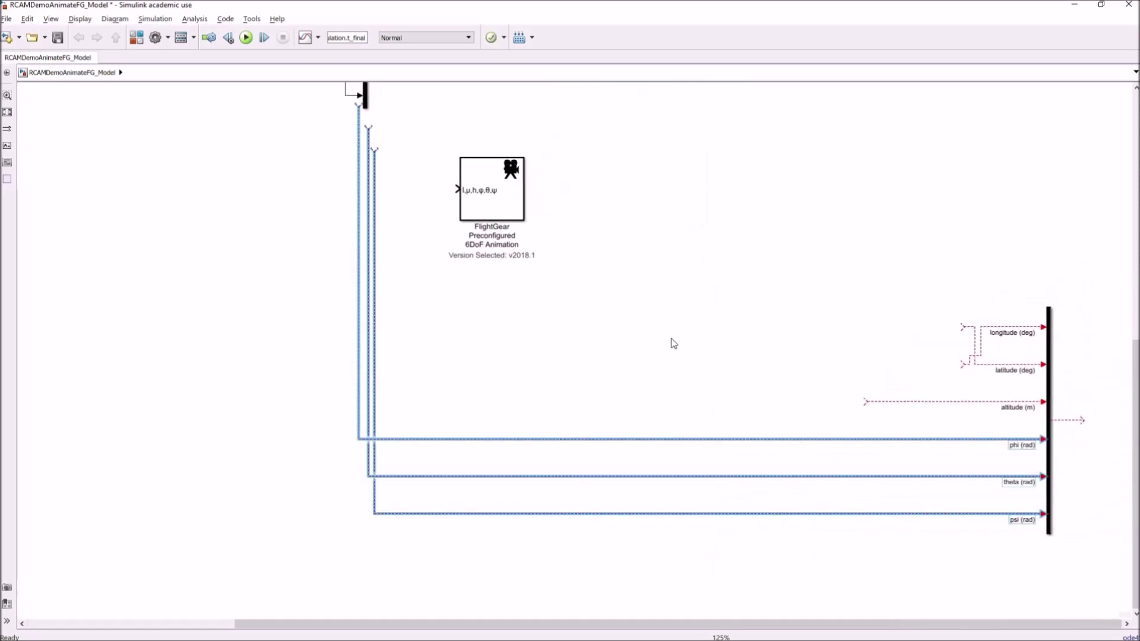
- Delete all the pasted signal lines feeding the six-input mux
left_click(766, 326)
left_click_drag(817, 285, 1012, 502)
scroll(1010, 532, "down", 1)
key("Delete")
- Place the six-input mux beside the FlightGear block, connect its output to the block's input and reposition both together
left_click_drag(967, 210, 1092, 571)
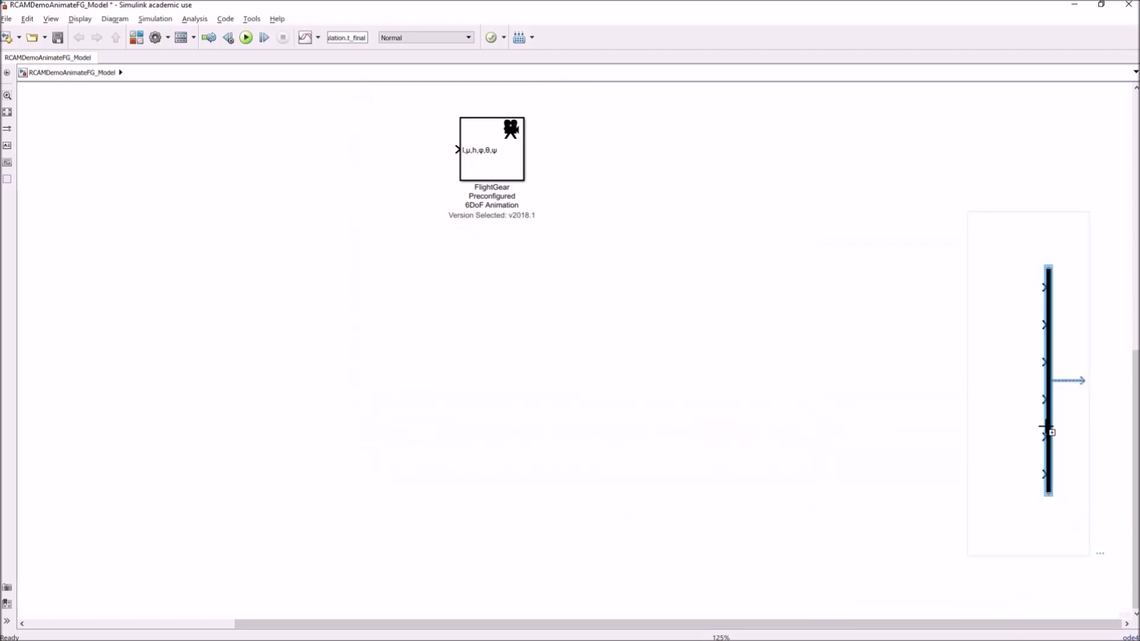
left_click_drag(1043, 413, 398, 220)
left_click_drag(463, 167, 451, 188)
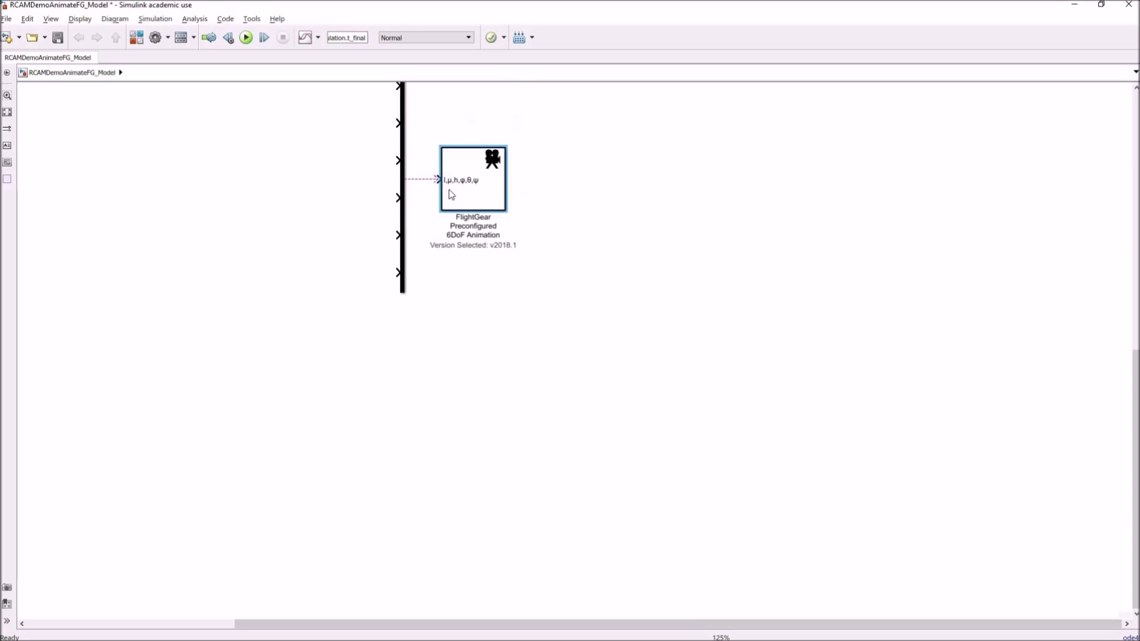
left_click_drag(350, 482, 467, 83)
left_click(551, 247)
left_click_drag(574, 364, 397, 142)
left_click_drag(455, 213, 575, 328)
left_click(429, 337)
left_click_drag(451, 270, 564, 232)
- Draw signal lines into the mux's first two inputs and label them "longitude (deg)" and "latitude (deg)"
left_click_drag(632, 192, 551, 192)
left_click(598, 193)
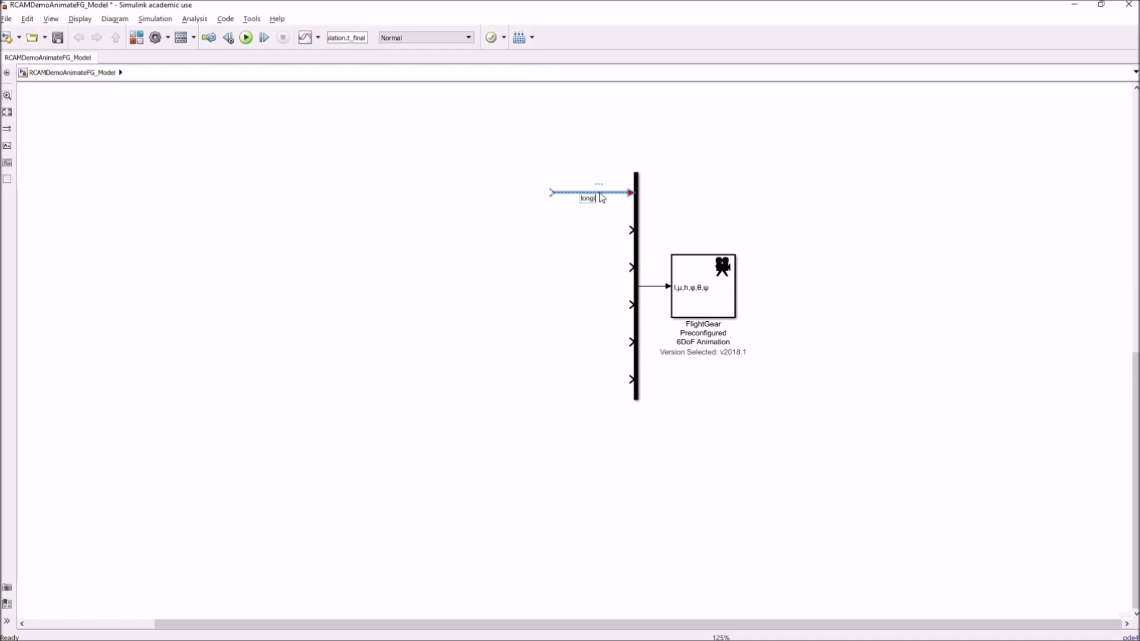
type("tude")
type(" (rad)")
left_click(610, 228)
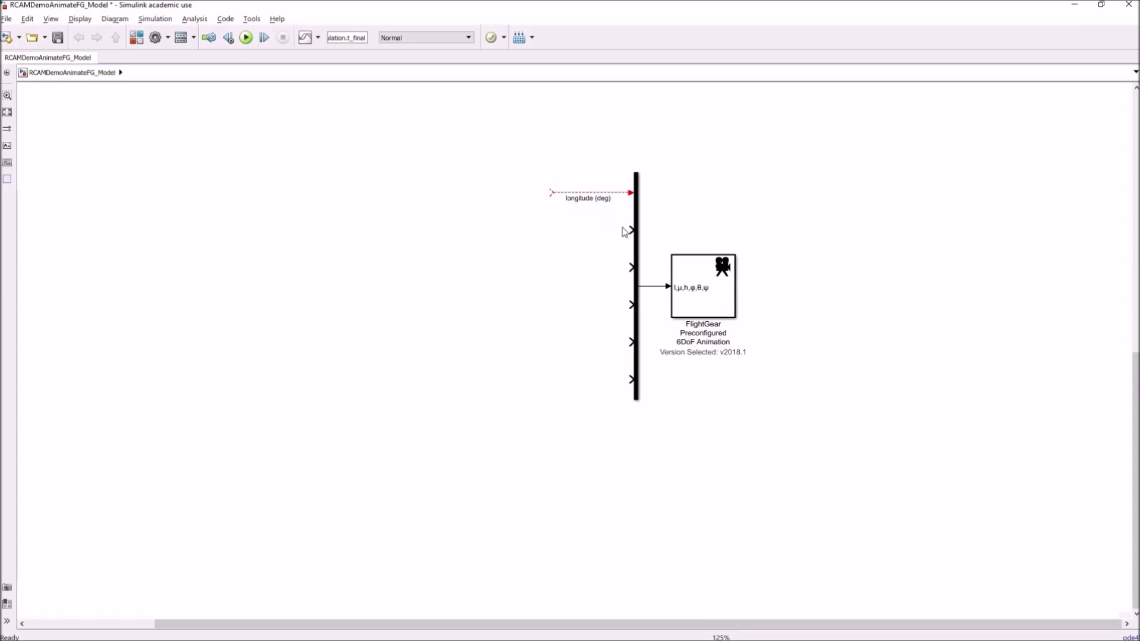
left_click_drag(628, 228, 549, 230)
double_click(575, 231)
type("latitude (deg)")
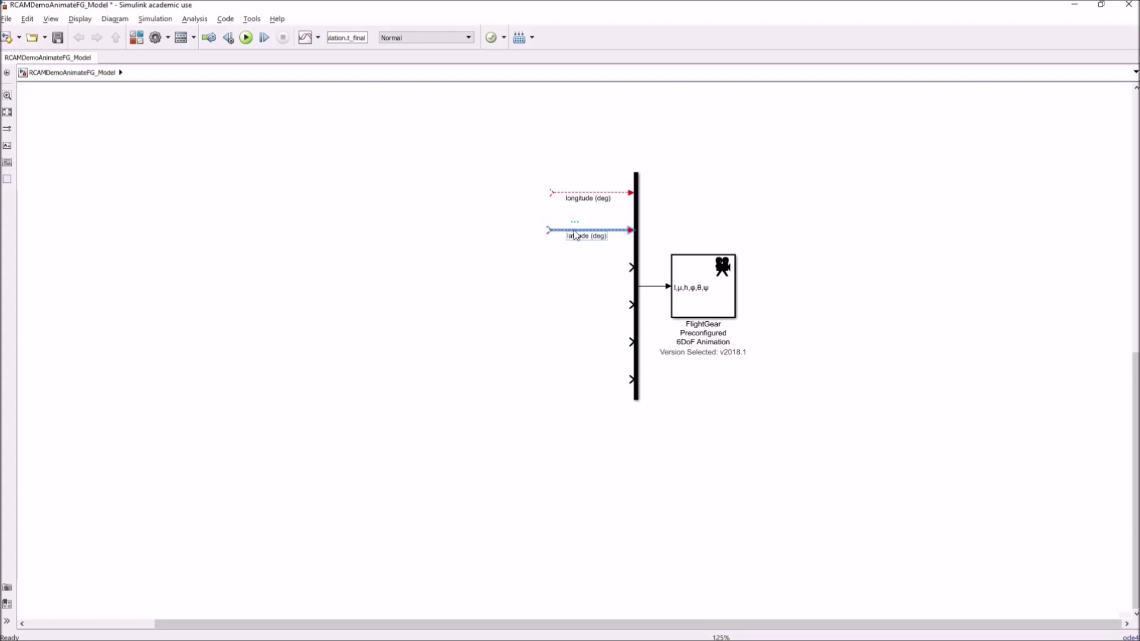
left_click(552, 282)
- Draw signal lines into the mux's third and fourth inputs and label them "altitude (m)" and "phi (rad)"
left_click_drag(628, 267, 549, 268)
left_click(584, 267)
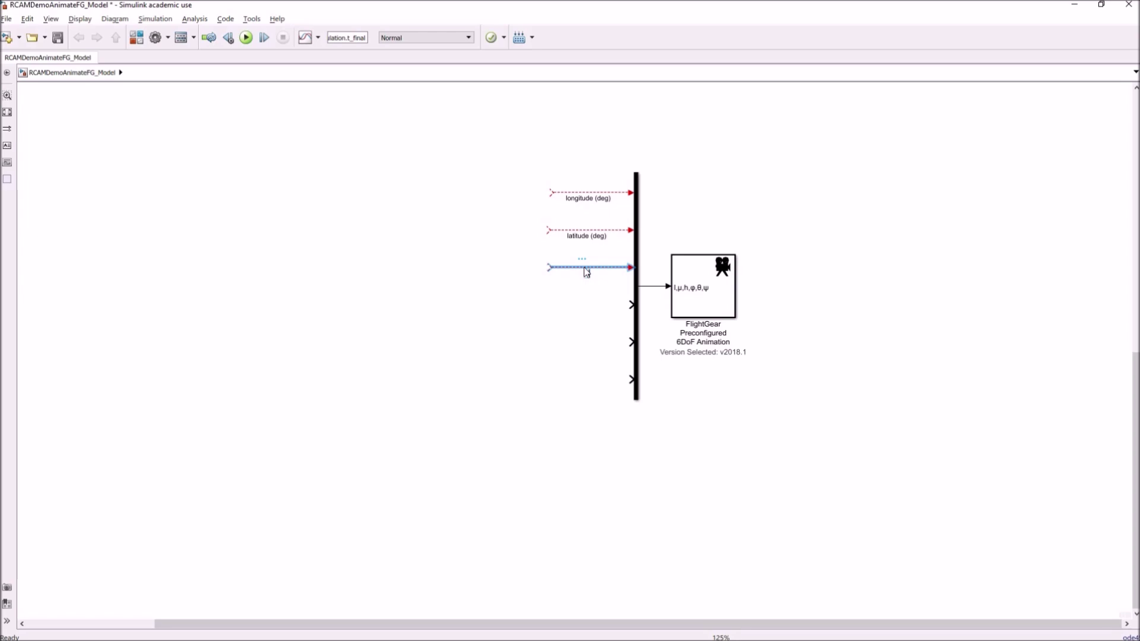
type("m")
left_click(576, 306)
left_click_drag(631, 304, 547, 303)
left_click(580, 305)
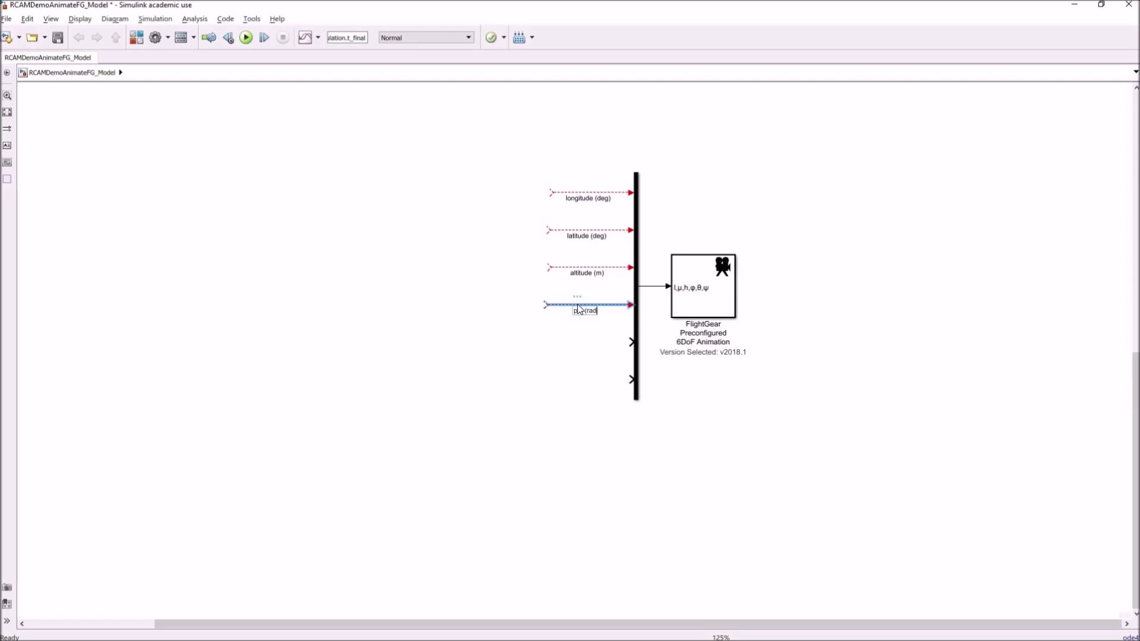
left_click(580, 386)
- Draw signal lines into the mux's fifth and sixth inputs and label them "theta (rad)" and "psi (rad)"
left_click_drag(631, 342, 550, 341)
left_click(579, 342)
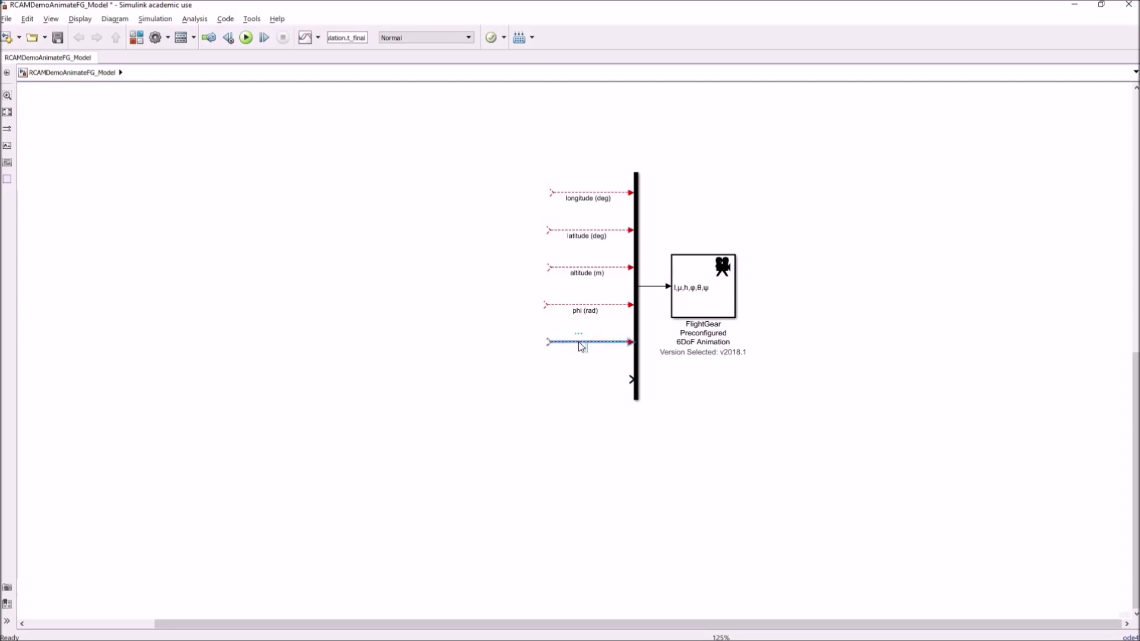
type("theta (rad")
left_click(583, 382)
left_click_drag(631, 378, 540, 384)
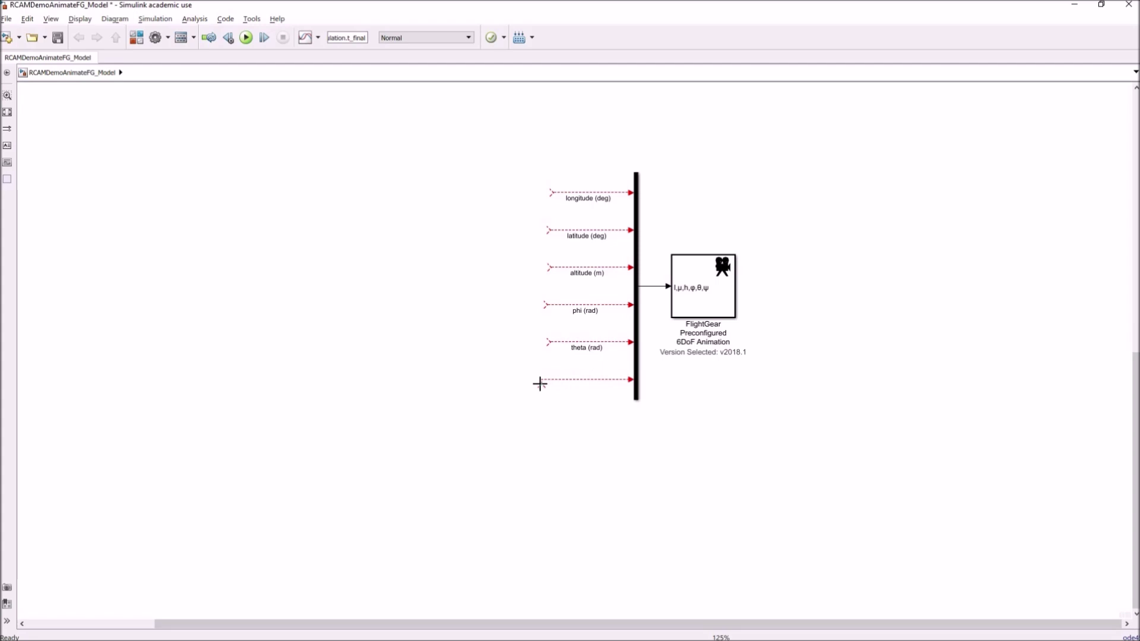
double_click(597, 380)
type("psi (rad)")
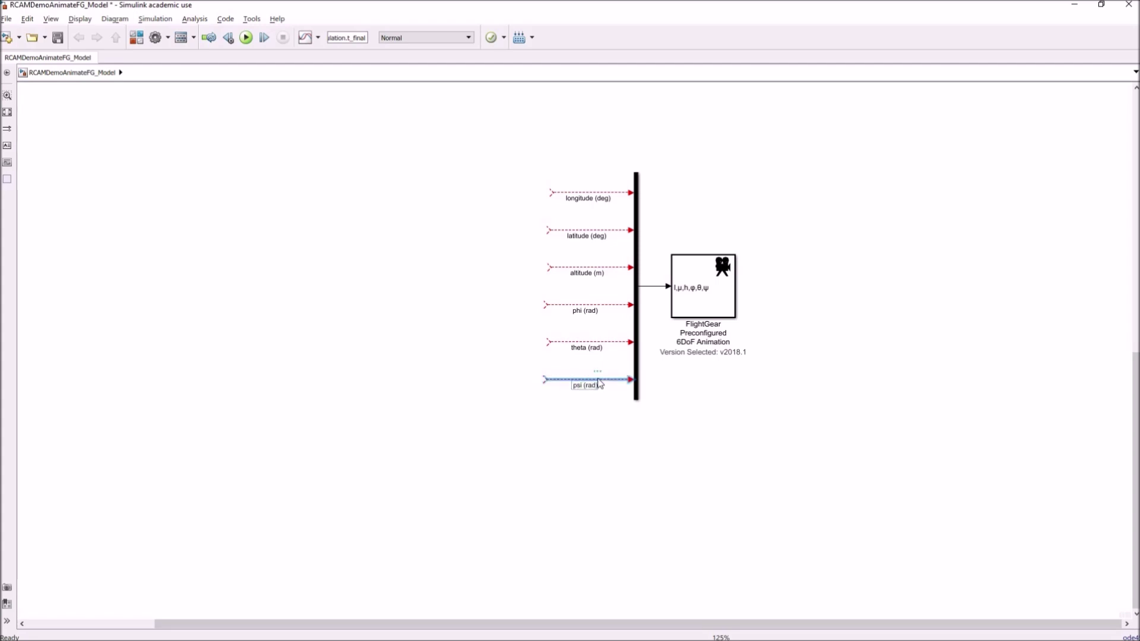
left_click(608, 446)
- Move the mux with its labelled input lines and the FlightGear block to a clear area beneath the VR Sink
left_click_drag(474, 168, 711, 387)
scroll(711, 387, "down", 2)
left_click_drag(713, 332, 809, 273)
left_click(629, 232)
scroll(628, 224, "up", 1)
left_click_drag(600, 198, 698, 390)
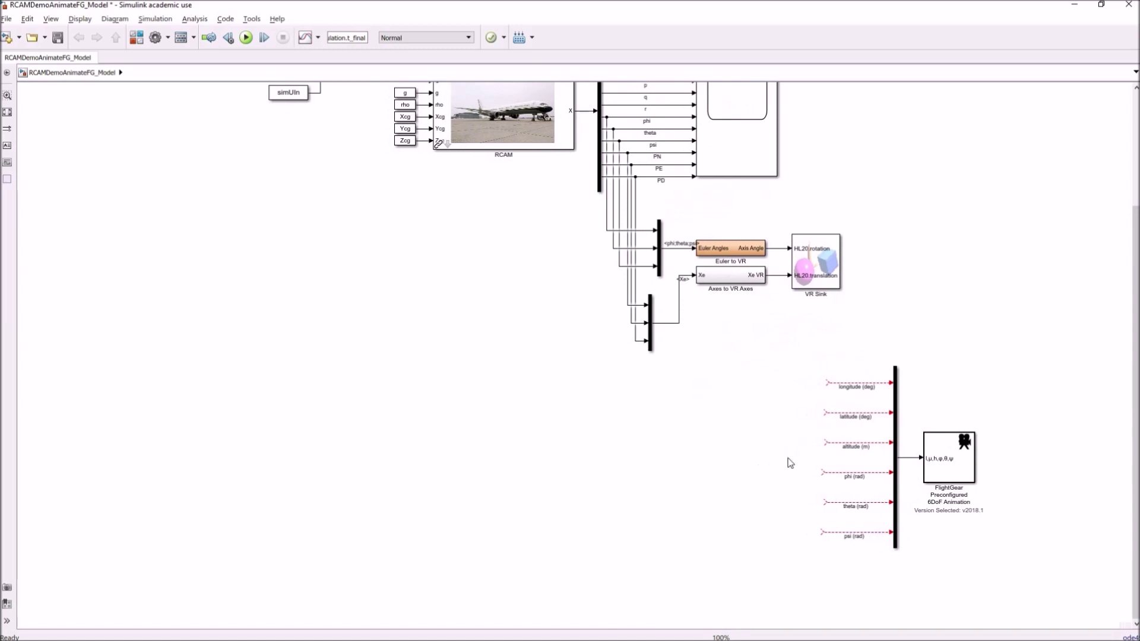
- Compare the mux's attitude lines and its longitude, latitude and altitude lines with the states the RCAM model outputs
left_click_drag(783, 465, 855, 555)
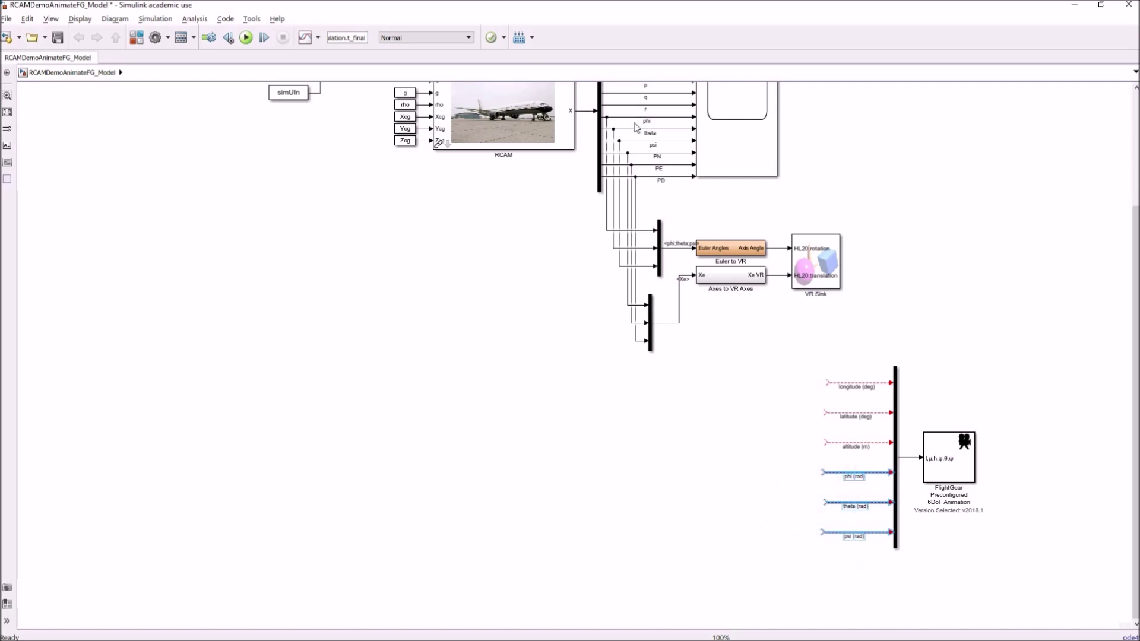
left_click(784, 399)
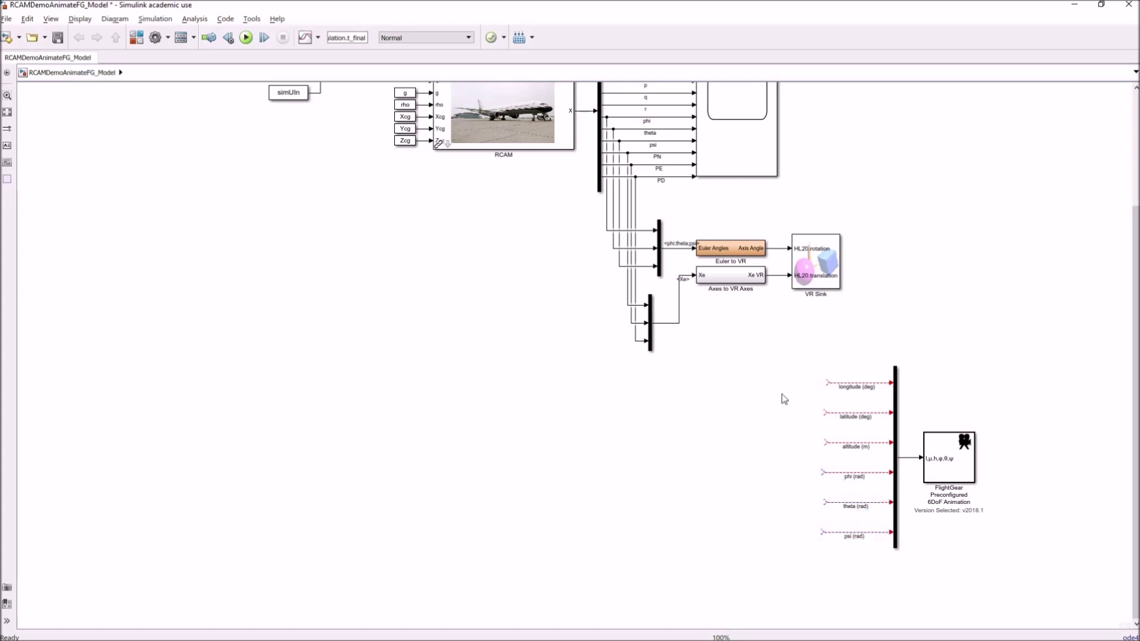
left_click_drag(788, 362, 852, 455)
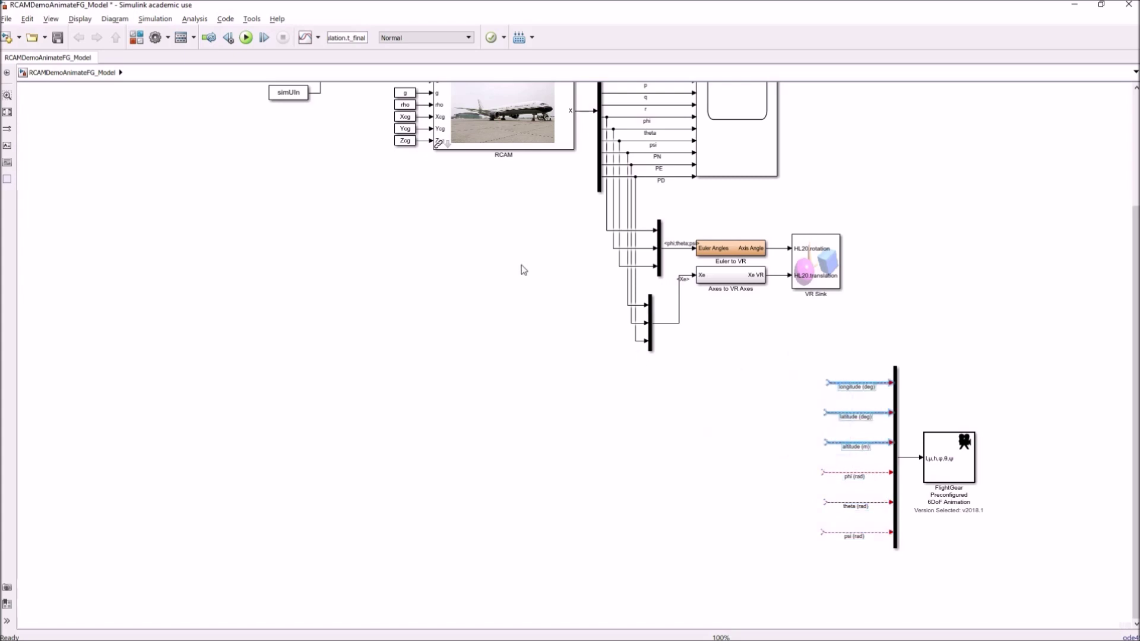
left_click_drag(529, 205, 536, 228)
left_click(805, 464)
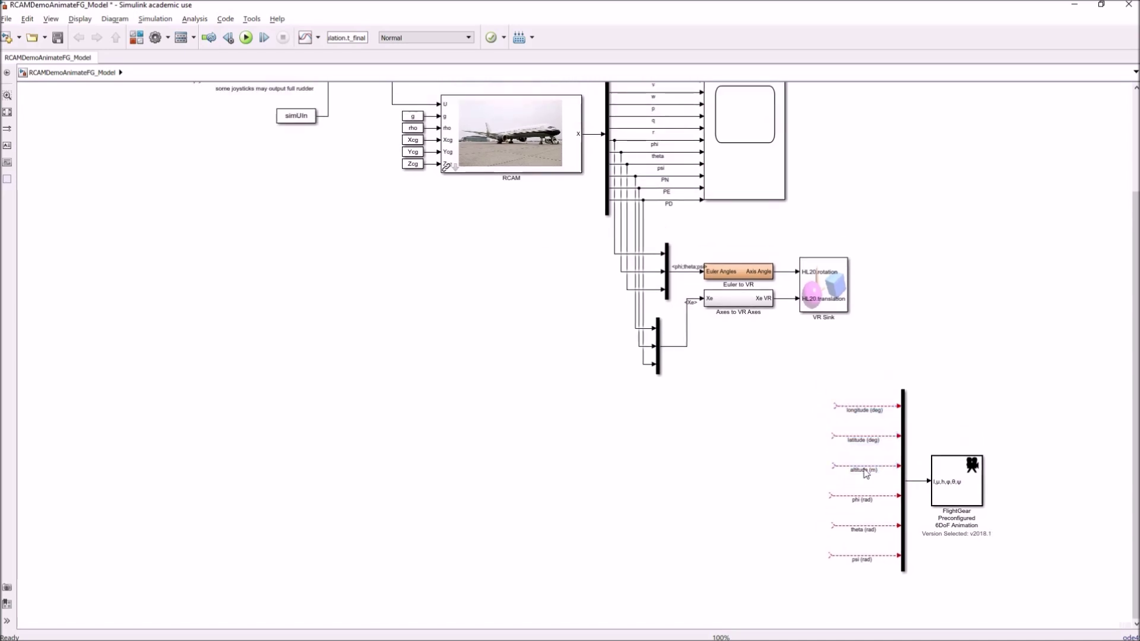
left_click(881, 466)
left_click_drag(826, 384, 877, 441)
left_click(901, 344)
- Paste the Extract navigation equation states, Navigation Equations and Geodetic Position blocks into the model and delete the dangling input line
key("alt+Tab")
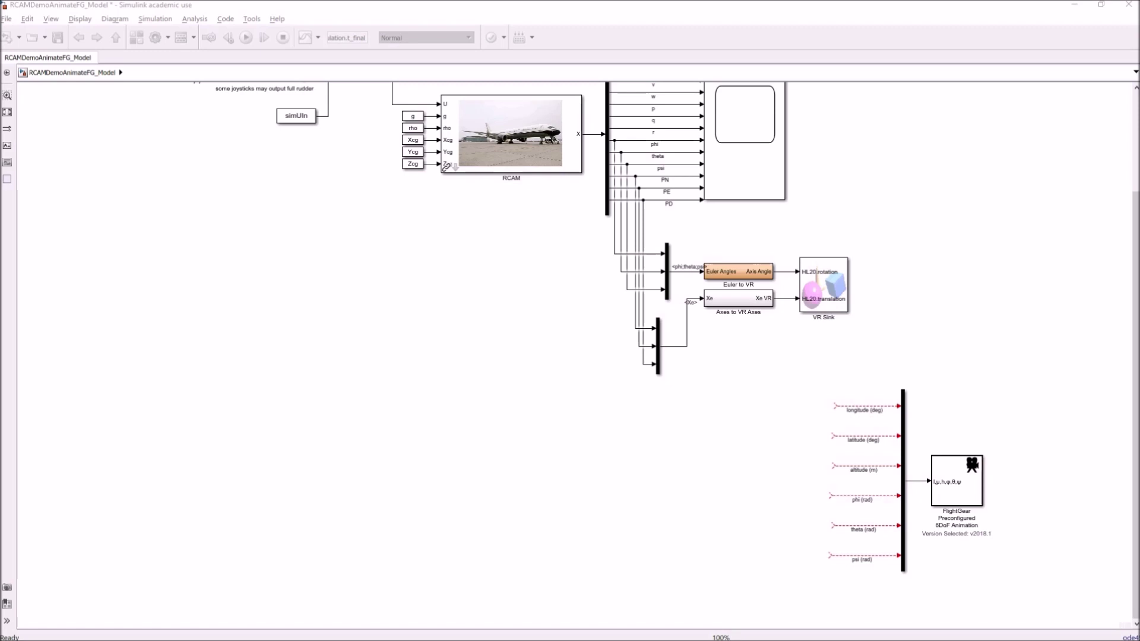
left_click(710, 457)
left_click_drag(645, 434, 447, 265)
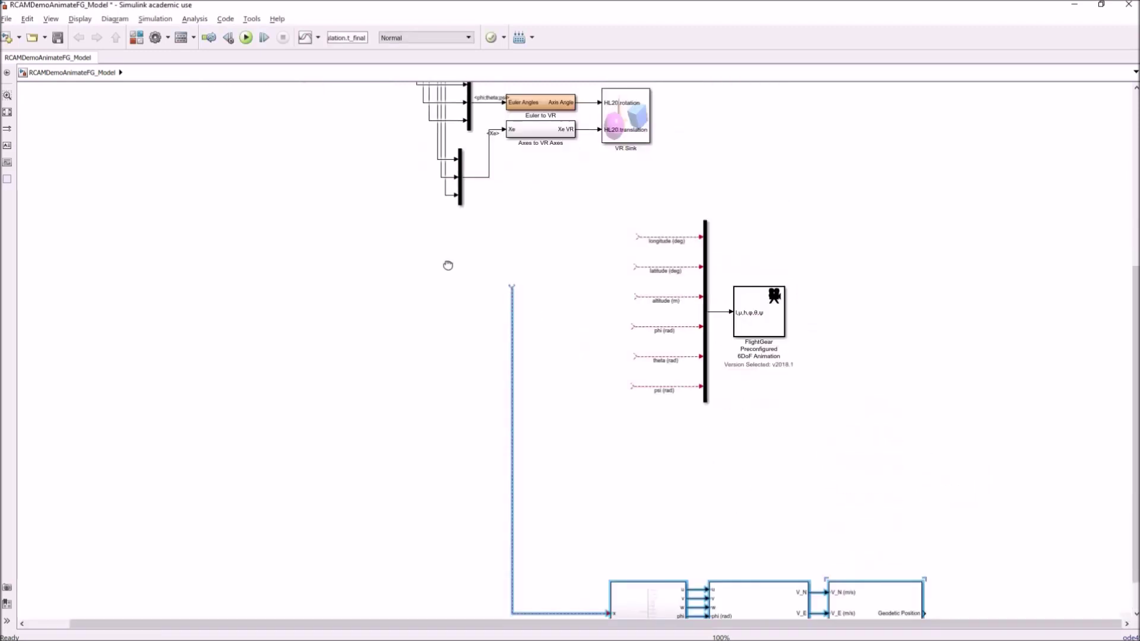
left_click_drag(347, 403, 491, 498)
key("Delete")
- Move the three connected navigation blocks up beside the six-input mux, below the VR muxes
left_click_drag(464, 459, 848, 541)
left_click_drag(806, 496, 448, 180)
left_click_drag(455, 135, 770, 339)
left_click(677, 398)
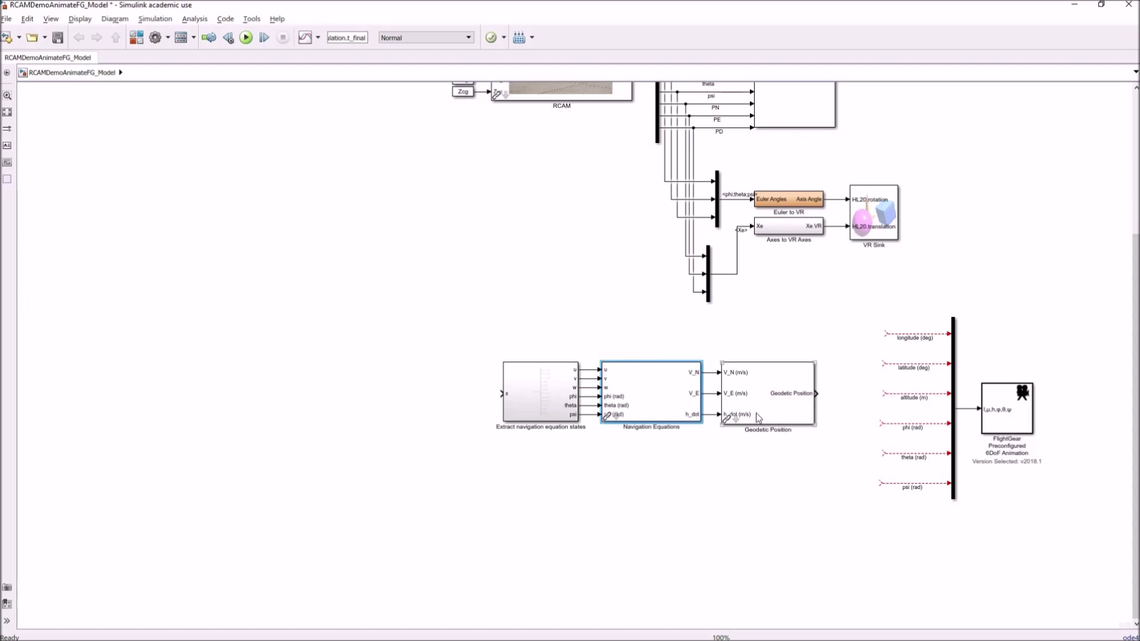
- Attach a three-output demux to the Geodetic Position block's output
left_click_drag(647, 440, 725, 442)
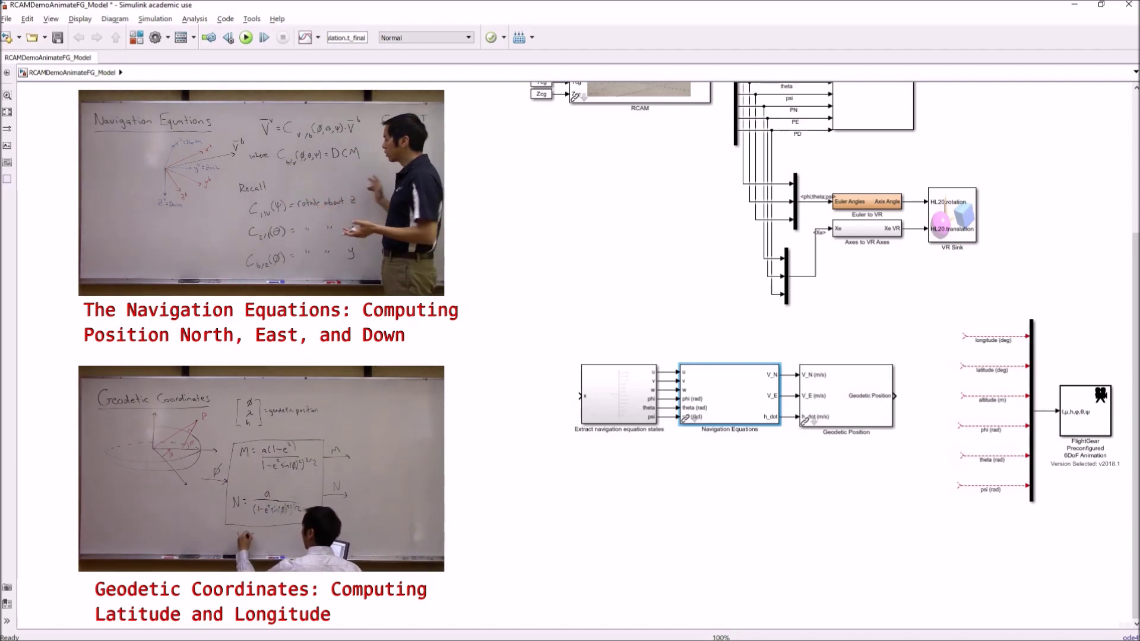
left_click_drag(1136, 409, 915, 396)
left_click(878, 374)
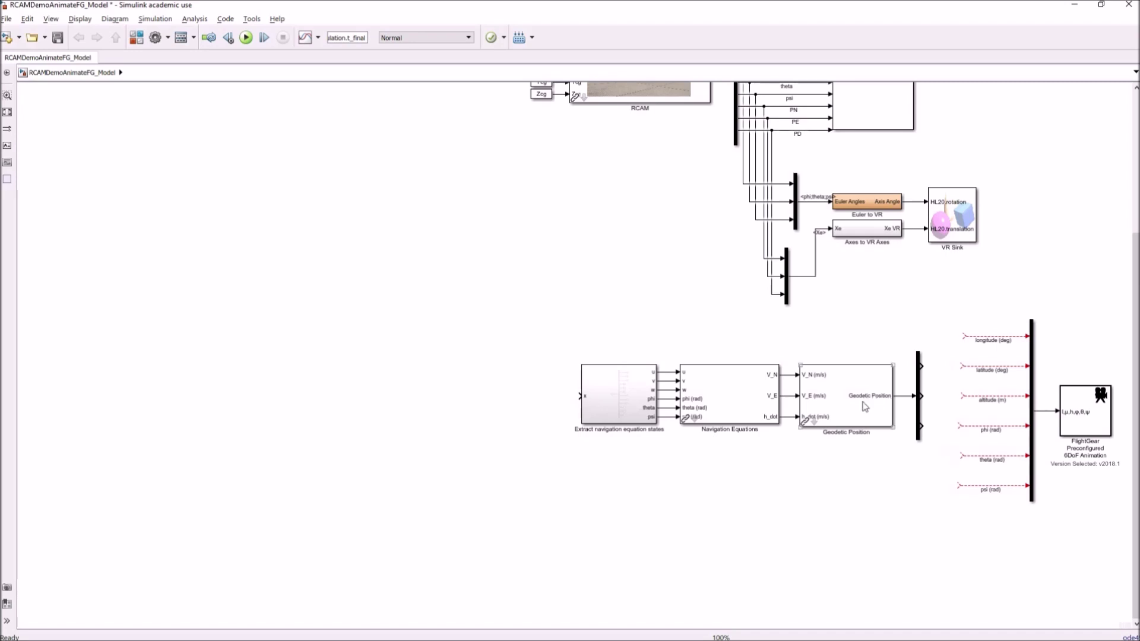
- Shift the navigation blocks and the demux together away from the mux to widen the gap between them
left_click_drag(587, 347, 912, 442)
scroll(911, 441, "up", 3)
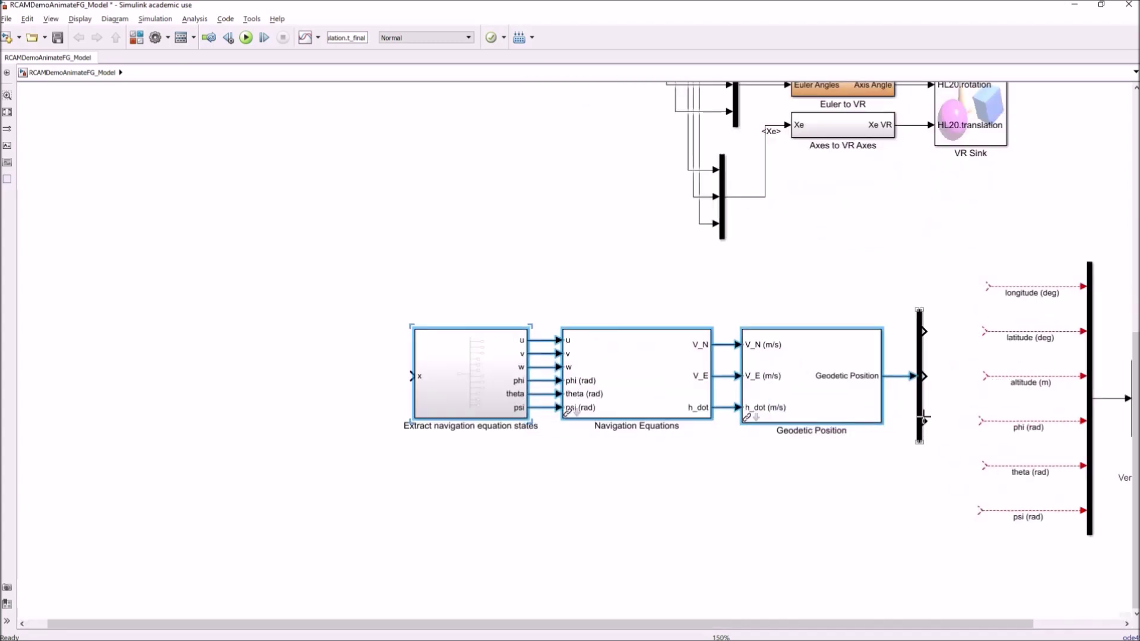
left_click_drag(940, 358, 744, 348)
left_click(399, 290)
mouse_move(214, 309)
left_mouse_down()
mouse_move(705, 419)
mouse_move(792, 472)
left_mouse_up()
left_click_drag(598, 369, 549, 369)
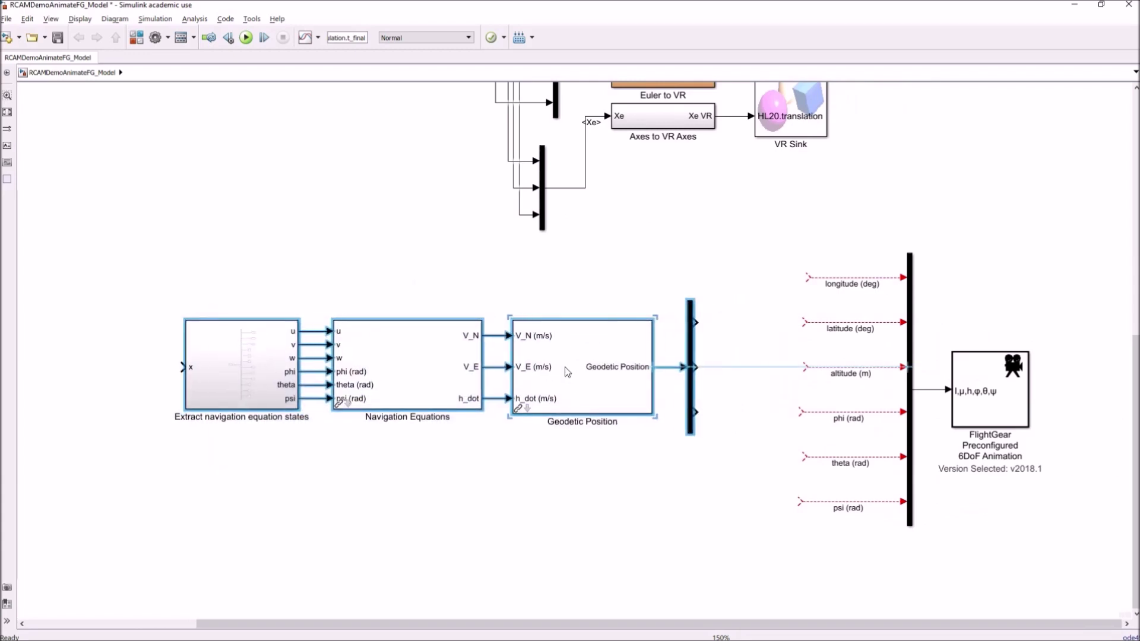
- Draw lines from the three demux outputs and label them "latitude (rad)", "longitude (rad)" and "altitude (m)"
left_click_drag(695, 322, 737, 320)
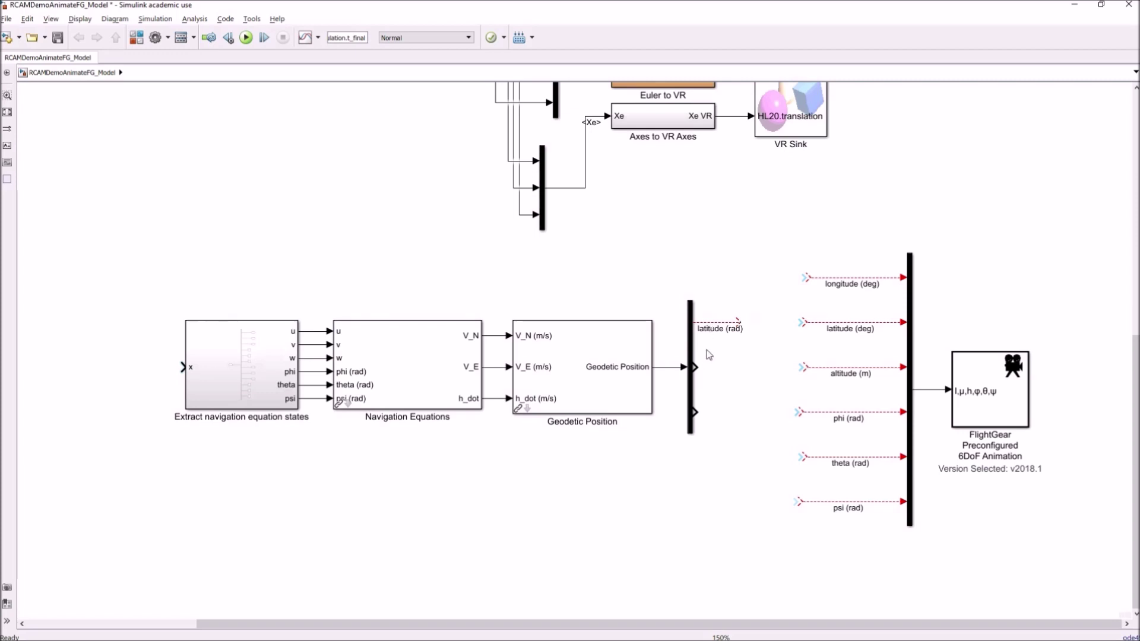
left_click_drag(695, 367, 737, 366)
left_click_drag(695, 411, 728, 412)
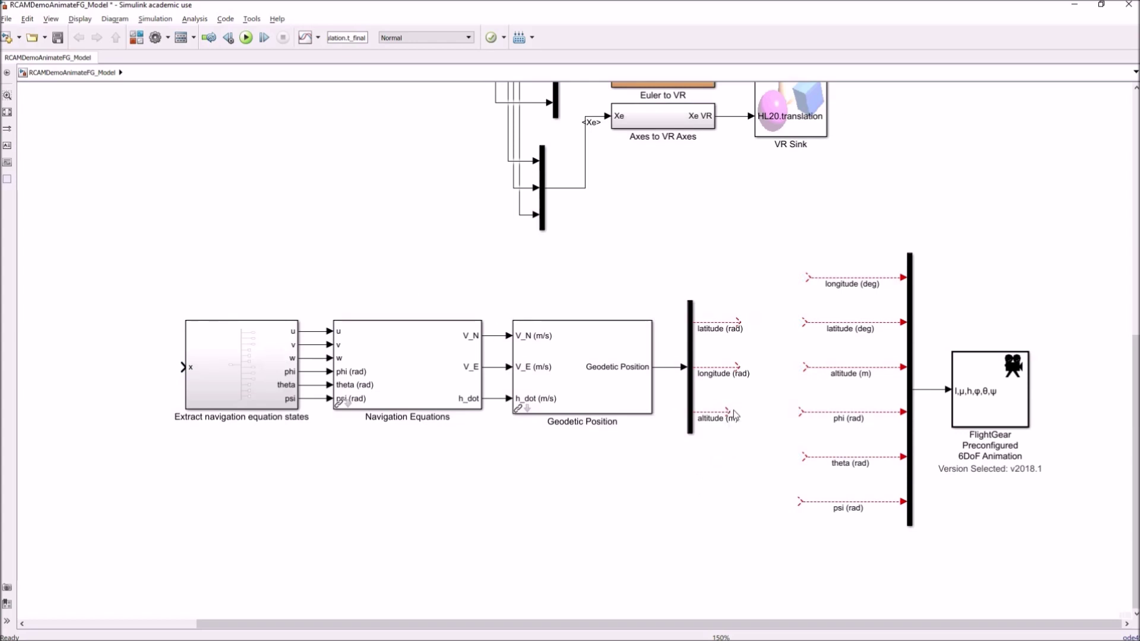
- Connect the demux altitude output to the mux's altitude line and lower the mux and FlightGear block to straighten it
left_click_drag(727, 410, 779, 391)
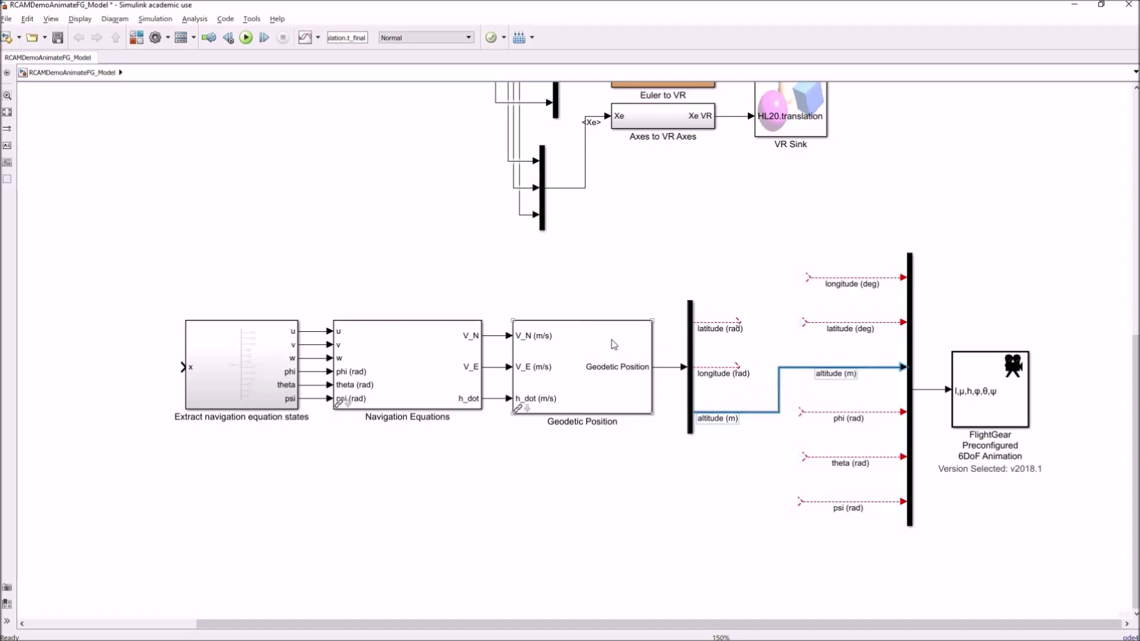
left_click_drag(191, 295, 732, 291)
left_click_drag(816, 258, 1031, 543)
left_click_drag(1004, 405, 1013, 449)
left_click(937, 311)
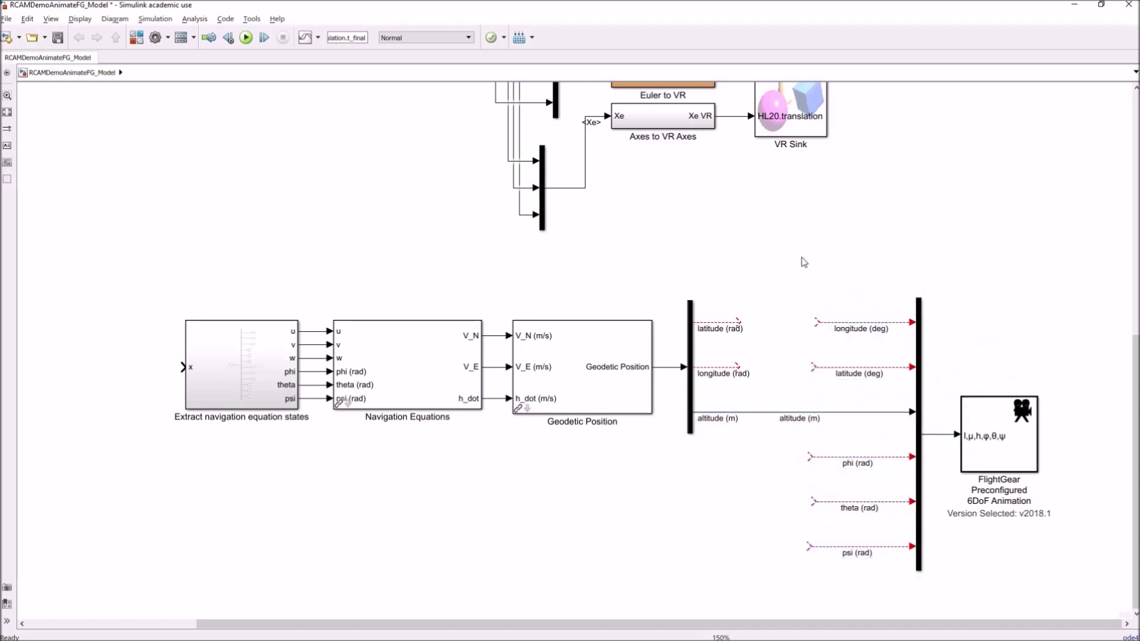
- Place 180/pi gain blocks on the demux's latitude and longitude outputs and move the mux and FlightGear block farther from them
key("Return")
double_click(801, 257)
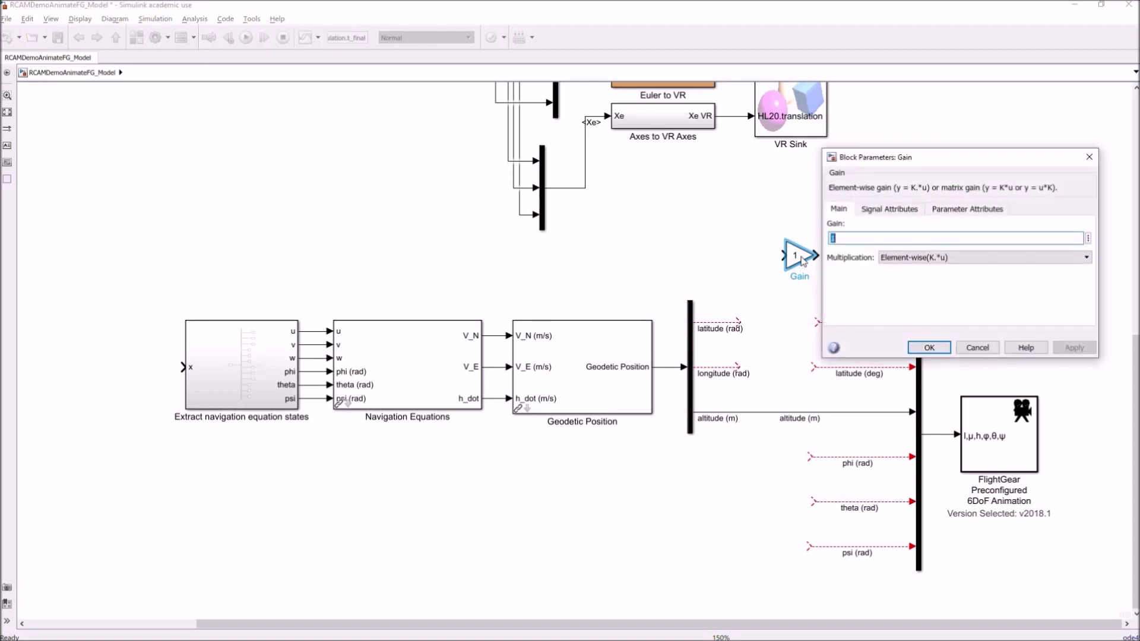
type("180/pi")
key("Return")
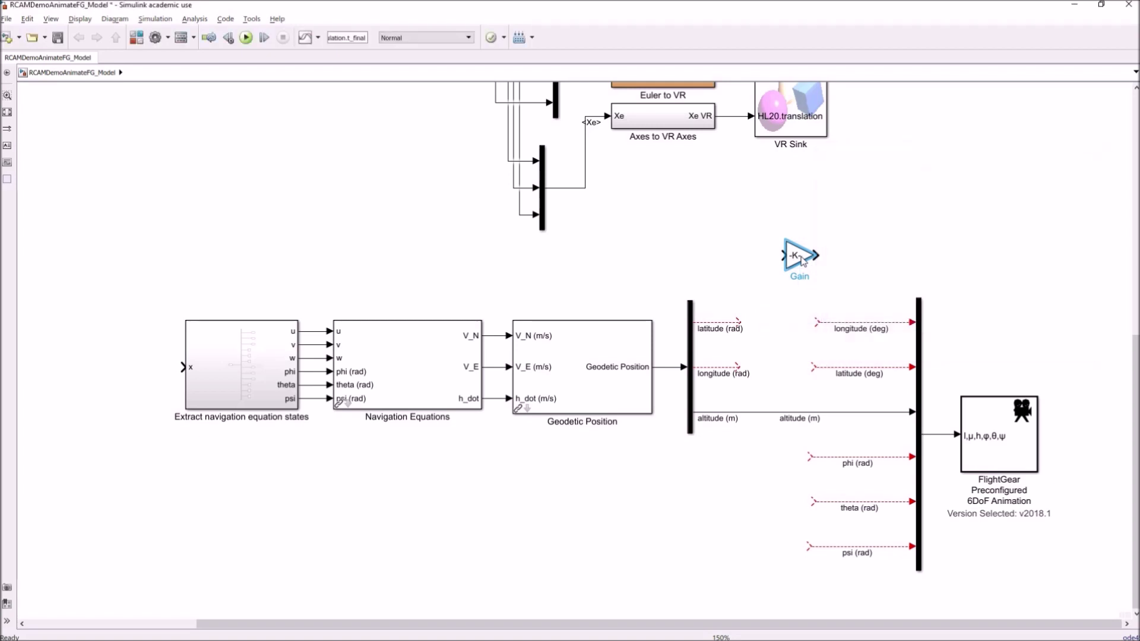
left_click_drag(821, 272, 1044, 511)
left_click_drag(994, 389, 1075, 385)
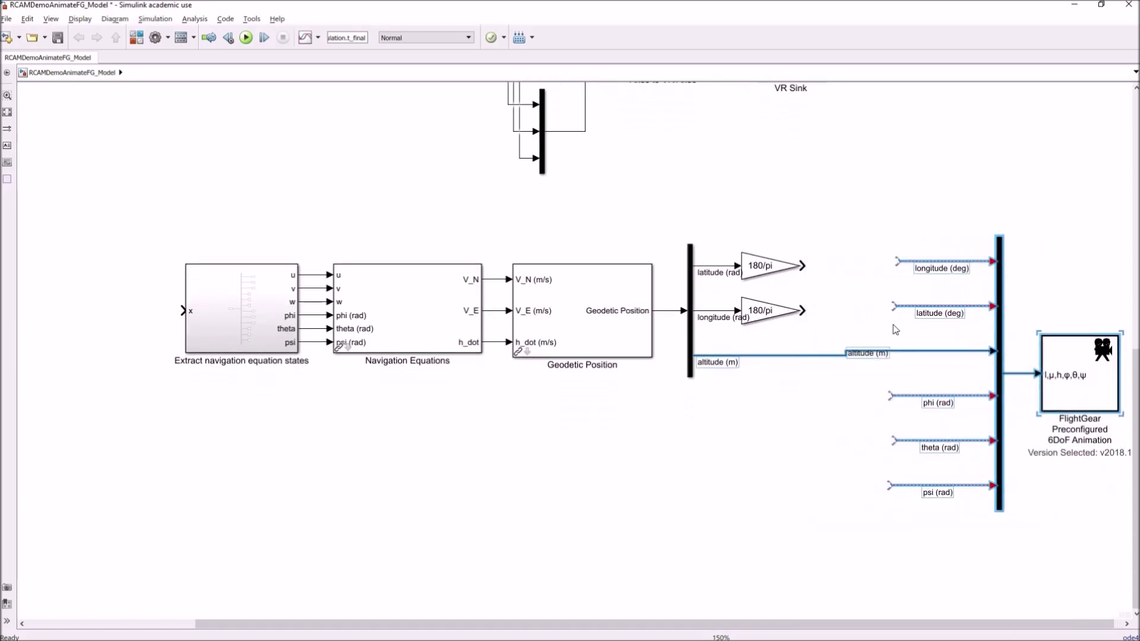
- Reposition the two gains and cross-connect their outputs to the mux's "latitude (deg)" and "longitude (deg)" lines
left_click_drag(835, 240, 792, 320)
left_click_drag(817, 267, 897, 268)
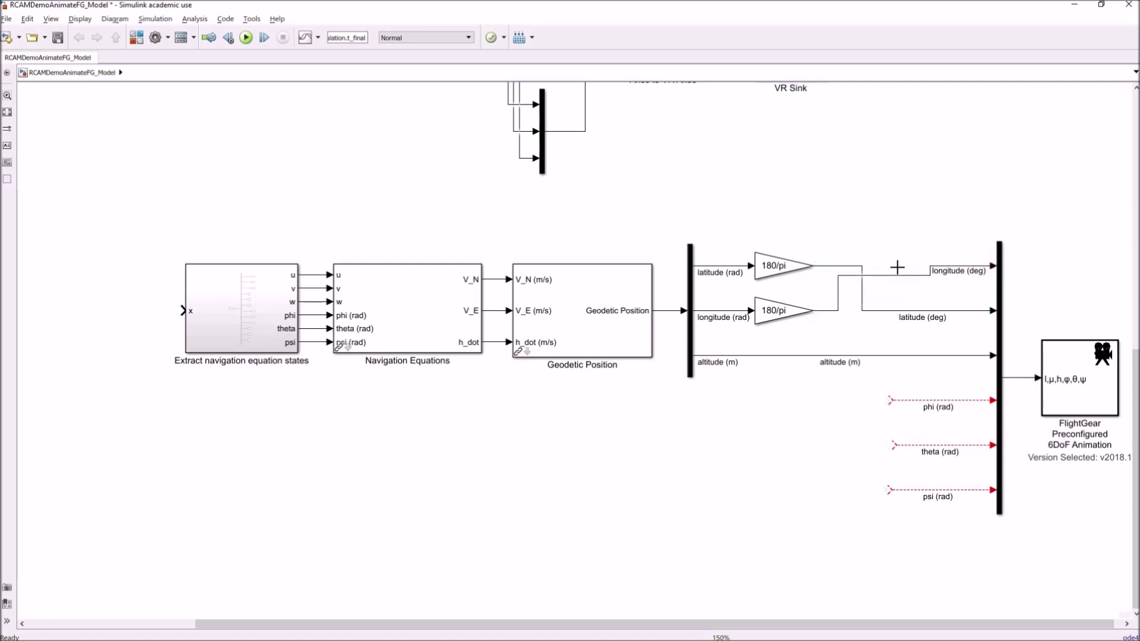
left_click_drag(923, 321, 959, 323)
- Move the whole navigation chain with the mux and FlightGear block sideways, clear of the state signal lines above
left_click_drag(731, 444, 777, 466)
scroll(806, 525, "down", 3)
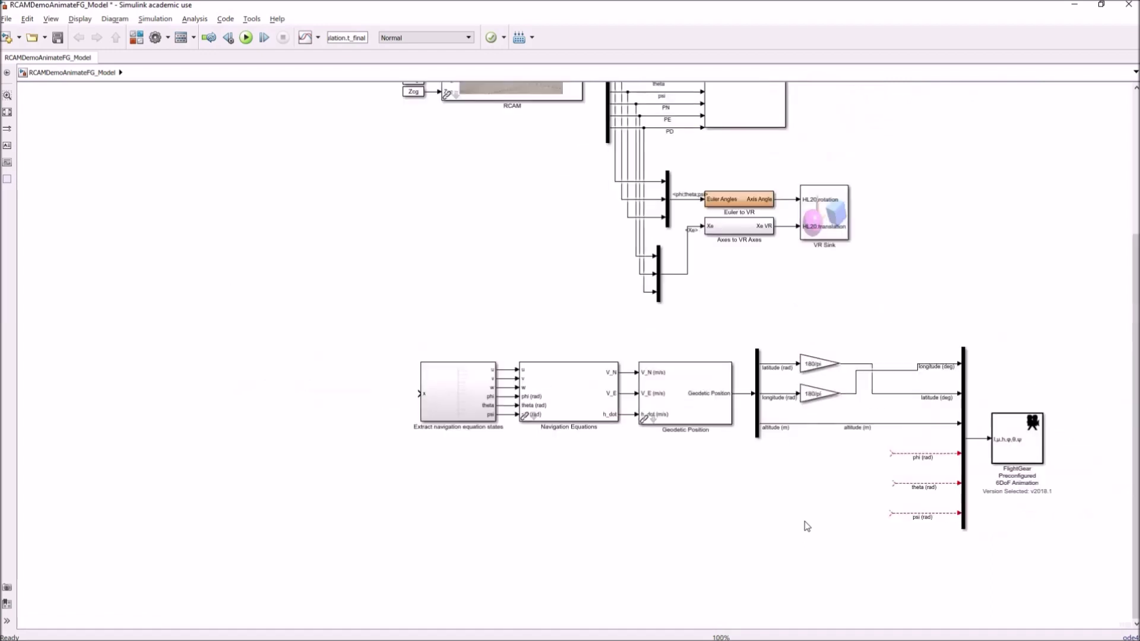
left_click_drag(387, 358, 1025, 536)
left_click_drag(435, 391, 674, 369)
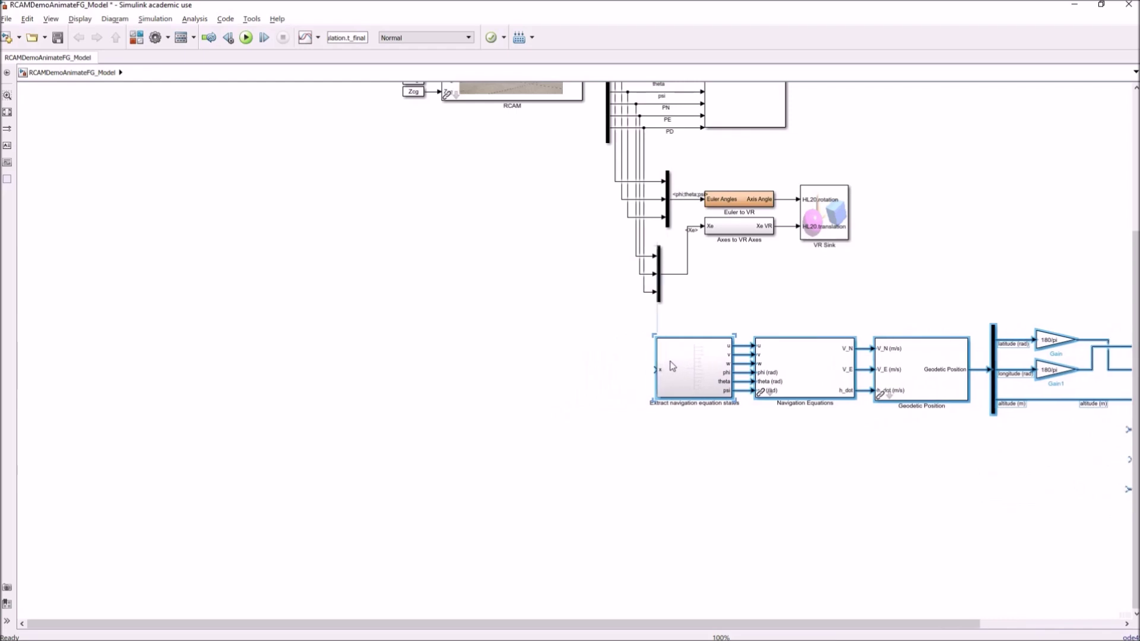
scroll(661, 580, "down", 1)
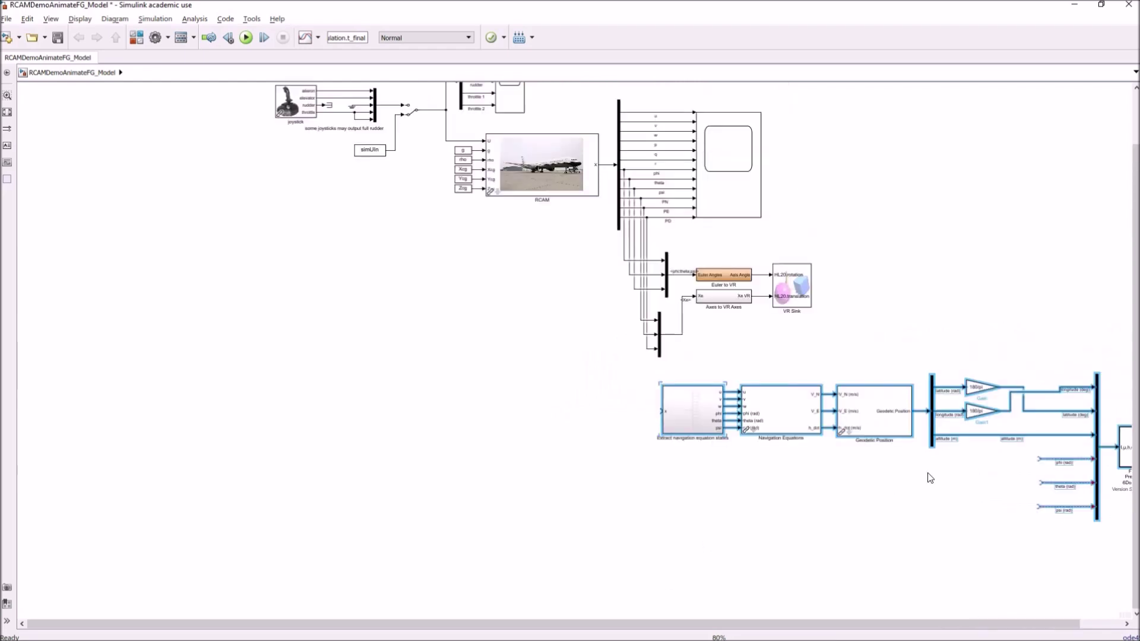
left_click(985, 524)
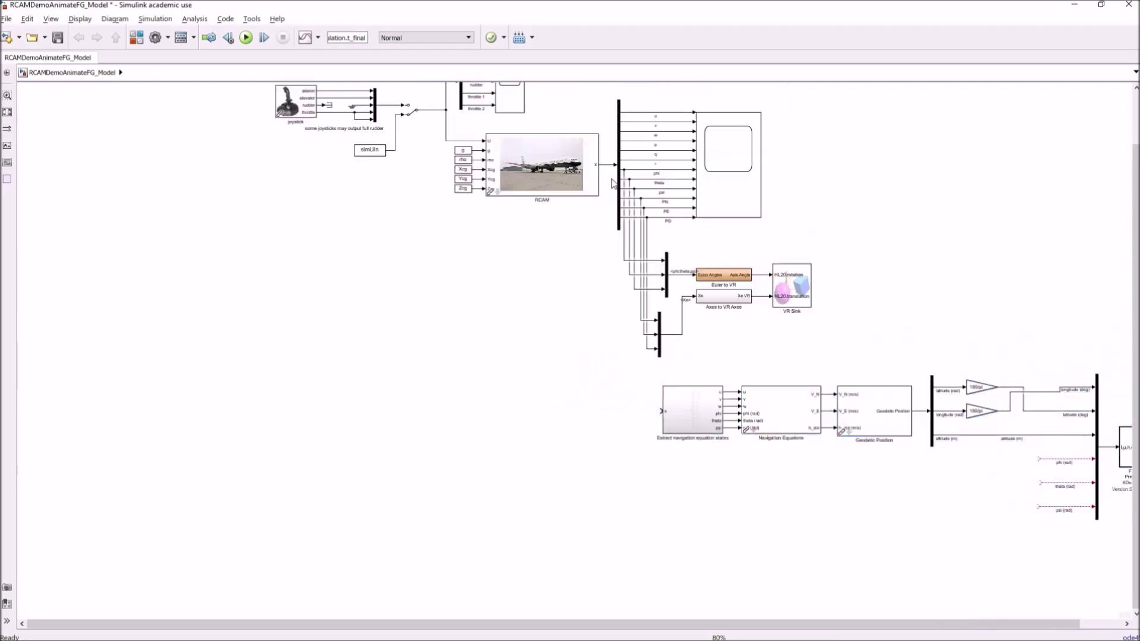
- Branch the phi, theta and psi state signals feeding the Euler angle mux down to the six-input mux's last three inputs
left_click(636, 170)
left_click(622, 259)
left_click_drag(622, 261, 1037, 459)
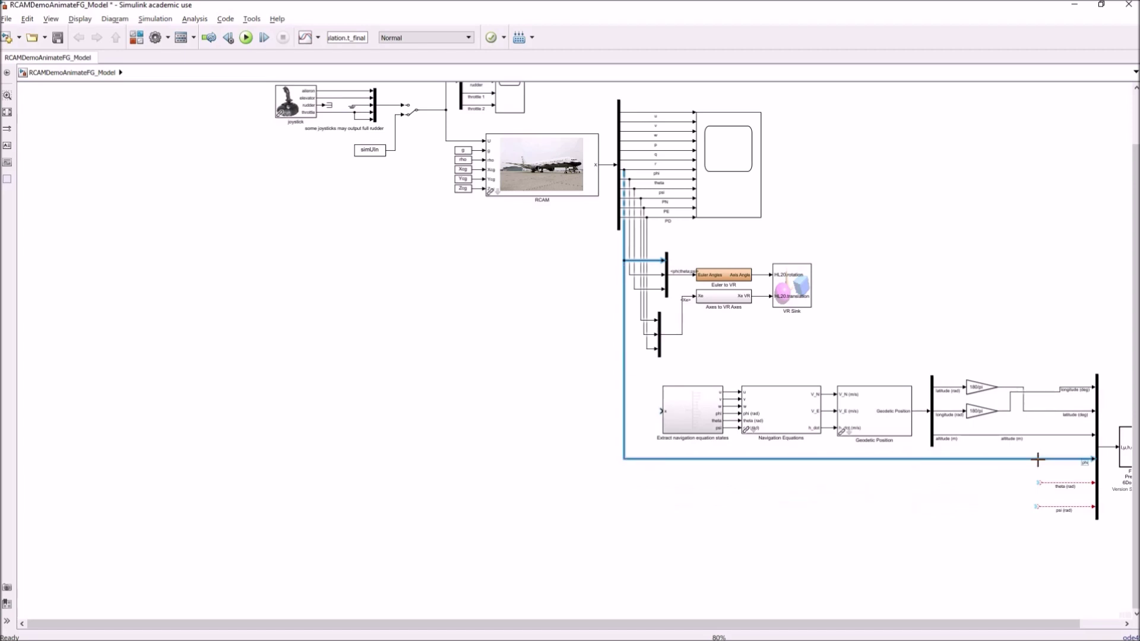
left_click(628, 188)
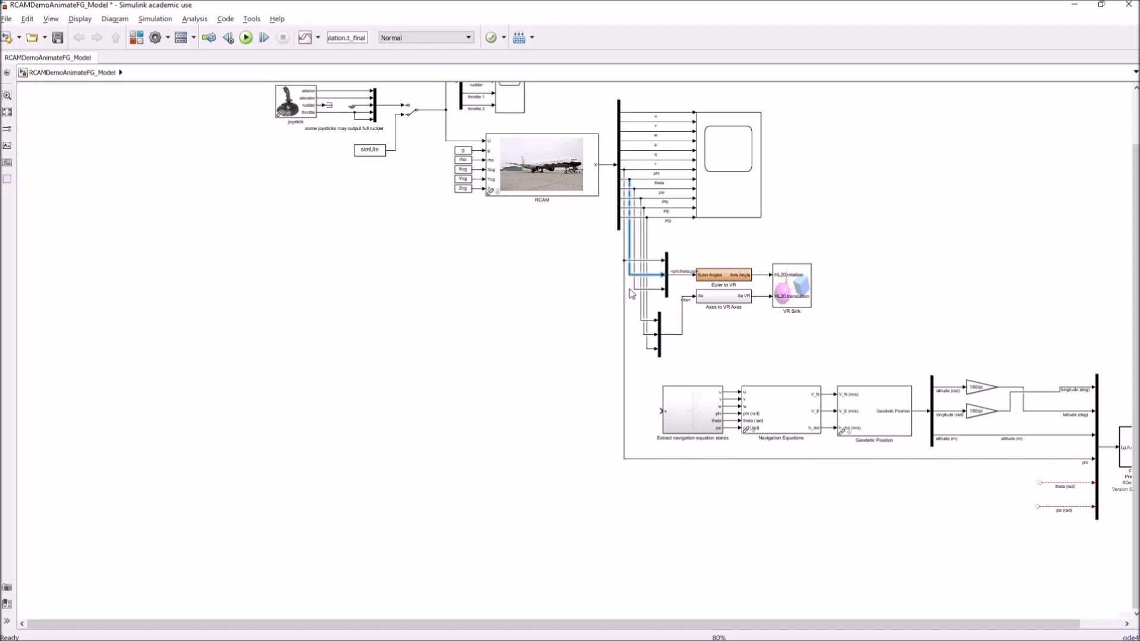
left_click_drag(629, 273, 1039, 483)
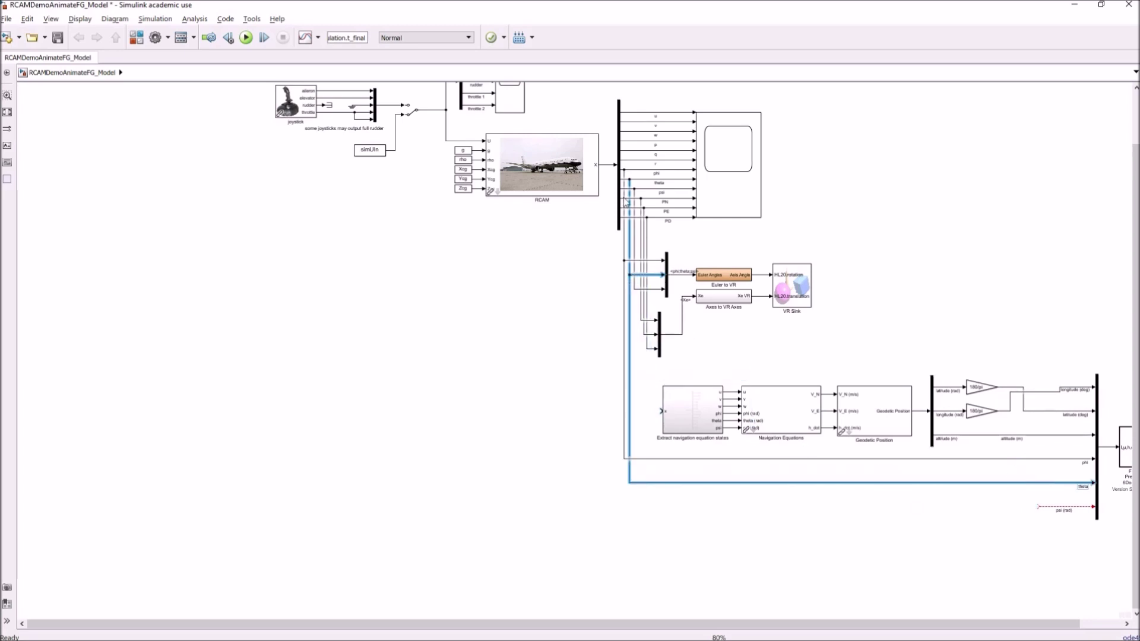
left_click(643, 195)
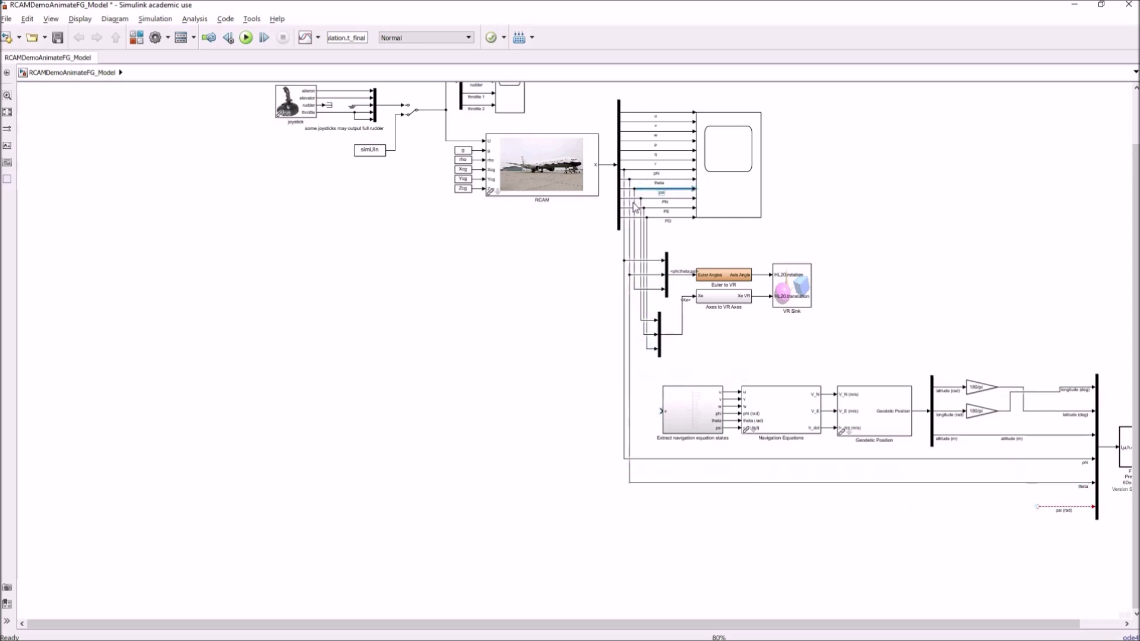
left_click(635, 208)
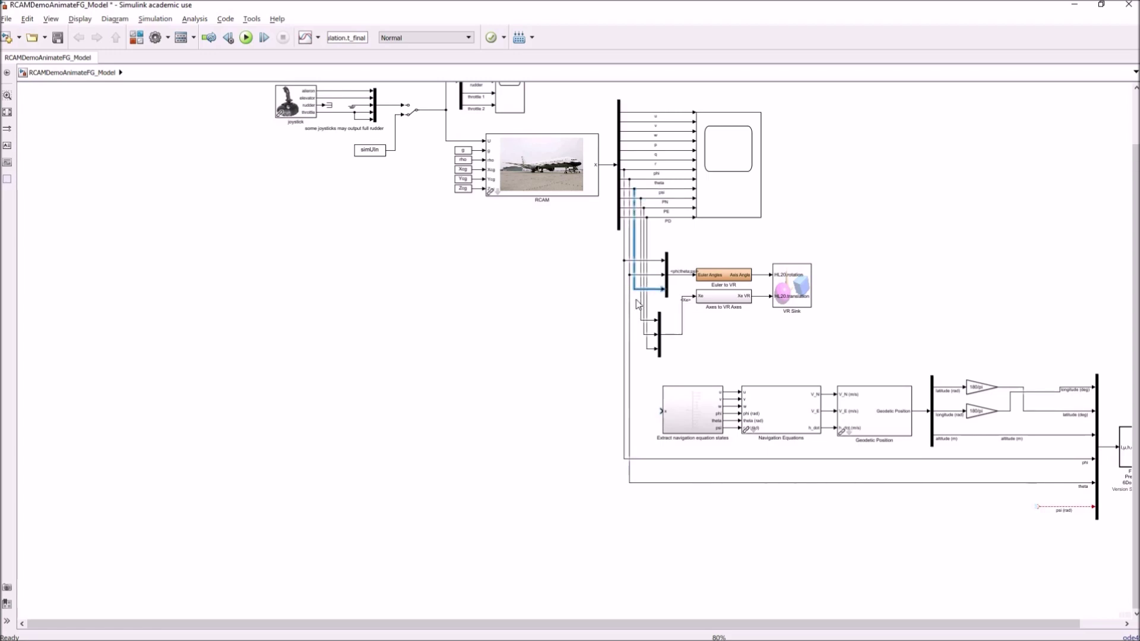
left_click_drag(634, 290, 1040, 507)
left_click(897, 543)
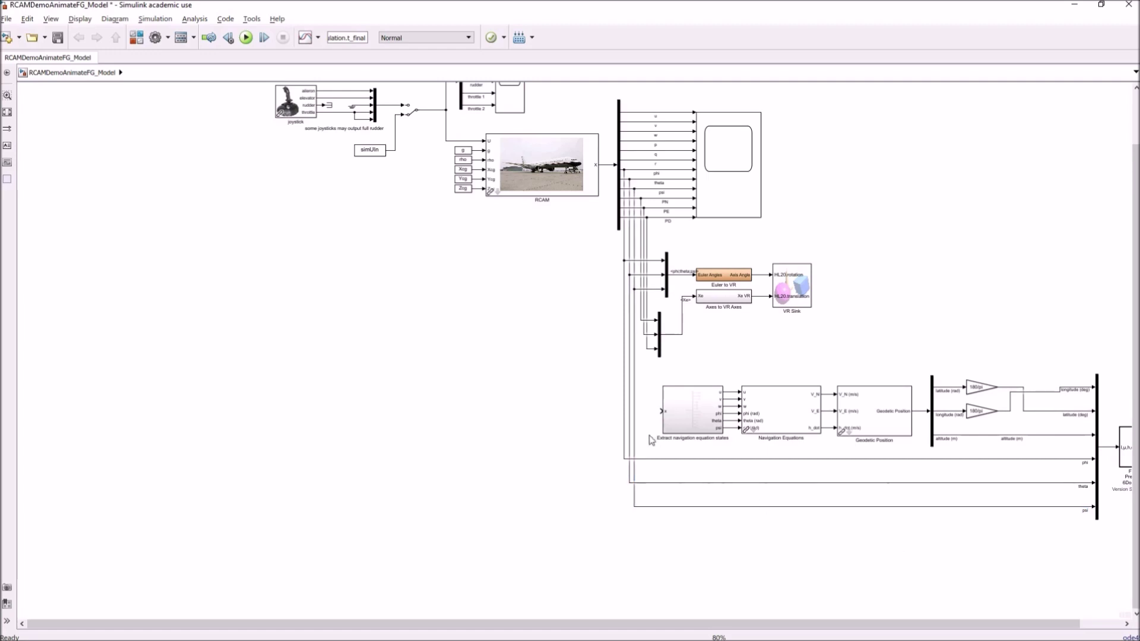
- Branch the RCAM block's X output line down to the x input of the "Extract navigation equation states" subsystem
left_click(686, 422)
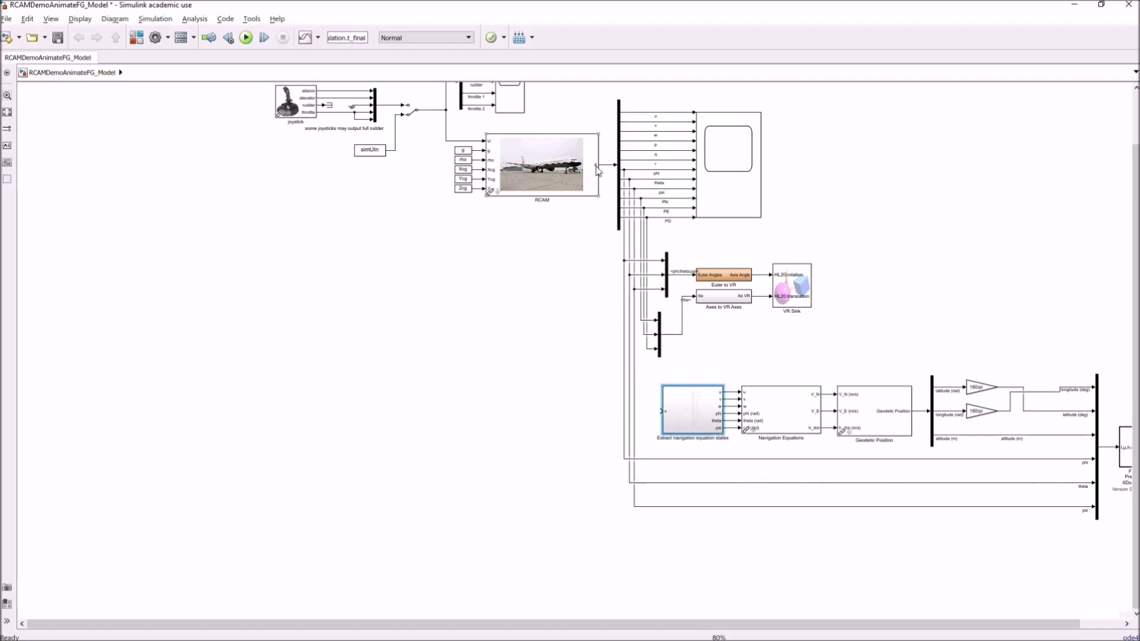
left_click_drag(607, 169, 673, 422)
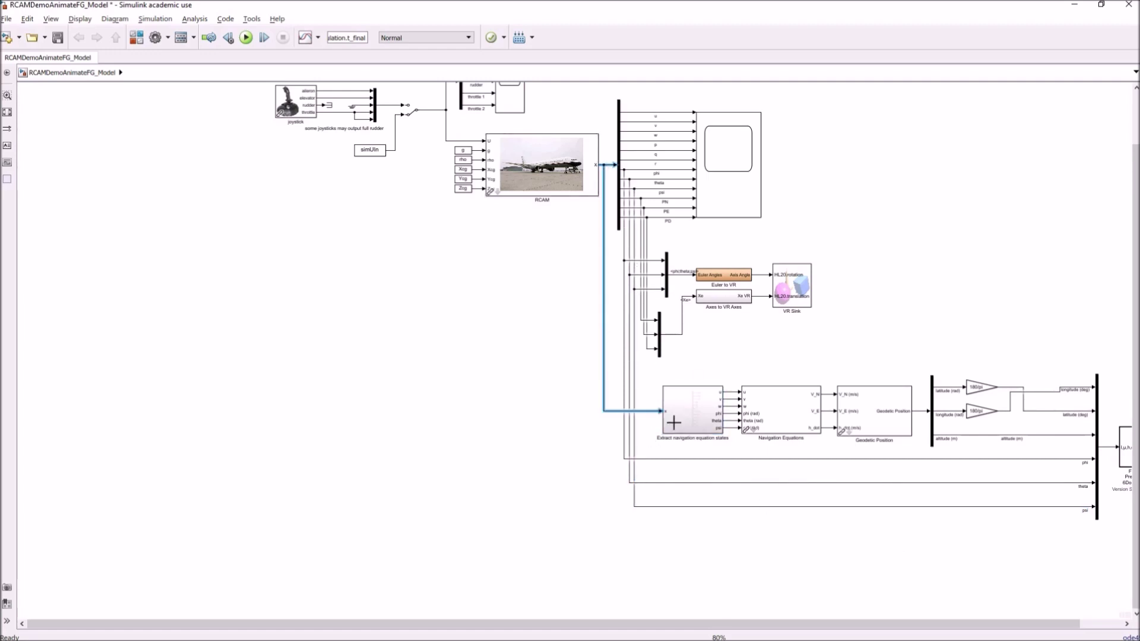
- Examine the inside of the "Extract navigation equation states" subsystem, return to the top level and review the navigation chain up to the FlightGear block
scroll(687, 421, "up", 5)
left_click(688, 390)
double_click(688, 391)
left_click_drag(647, 179, 631, 273)
left_click_drag(649, 348, 631, 451)
left_click(116, 38)
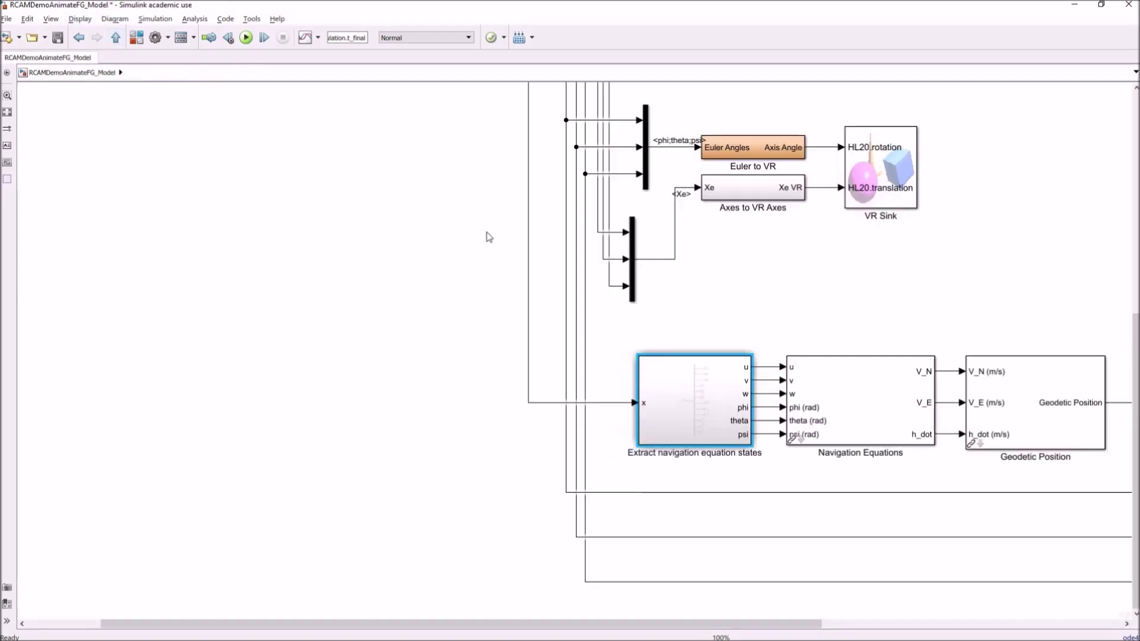
left_click(803, 401)
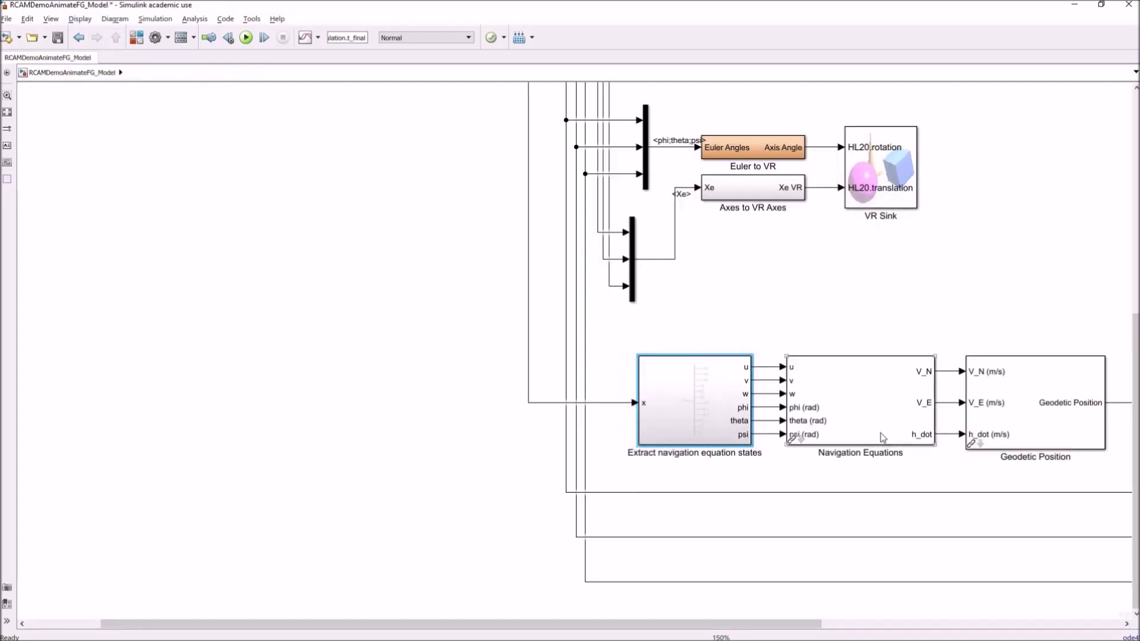
left_click_drag(923, 329, 701, 318)
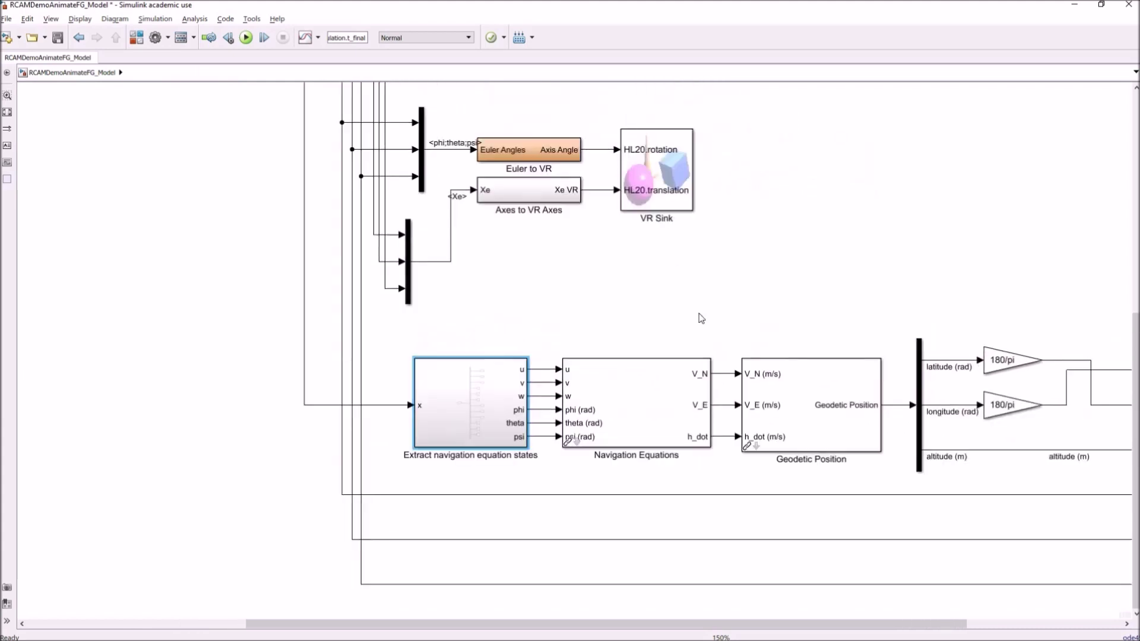
scroll(771, 366, "down", 2)
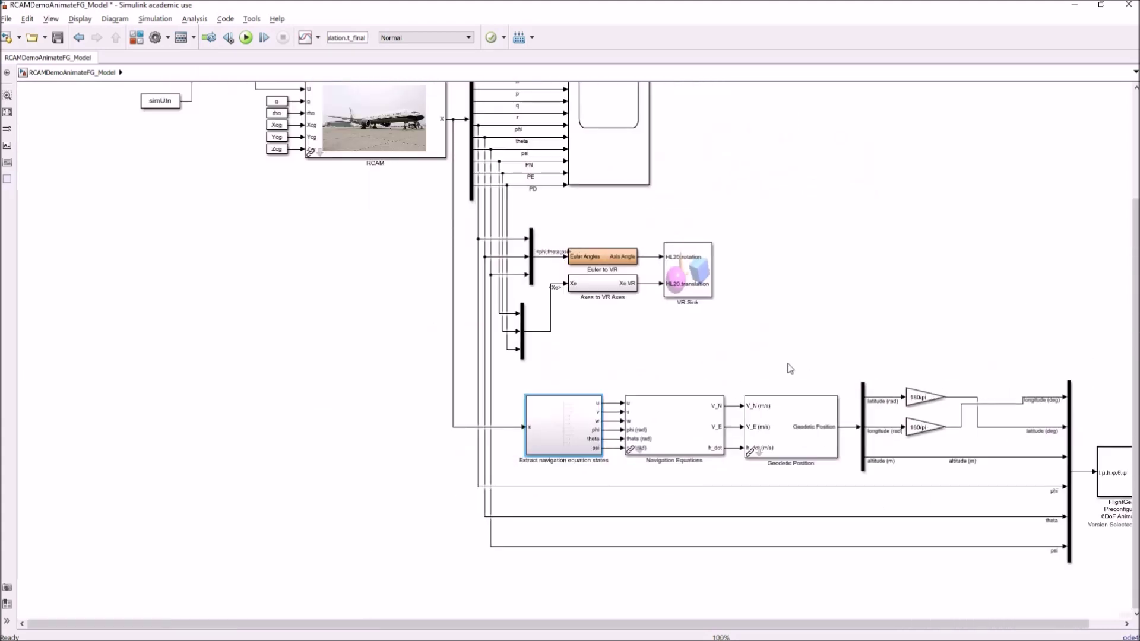
left_click_drag(832, 336, 725, 354)
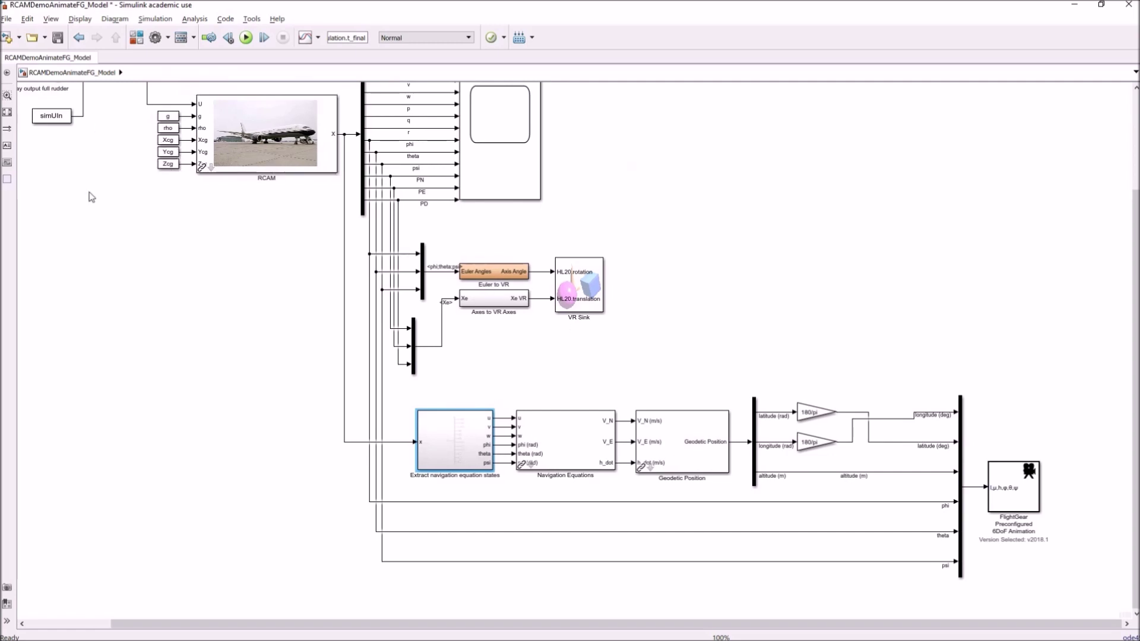
- Flip the manual switch ahead of the RCAM block so that the joystick signals feed it instead of simUIn
scroll(547, 461, "up", 3)
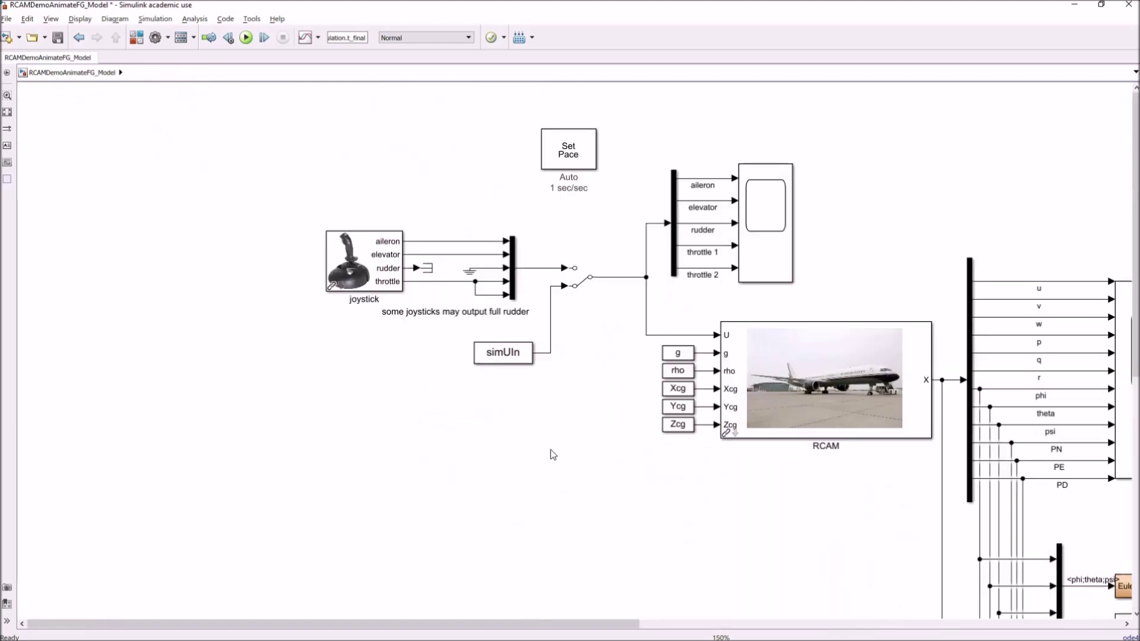
double_click(582, 277)
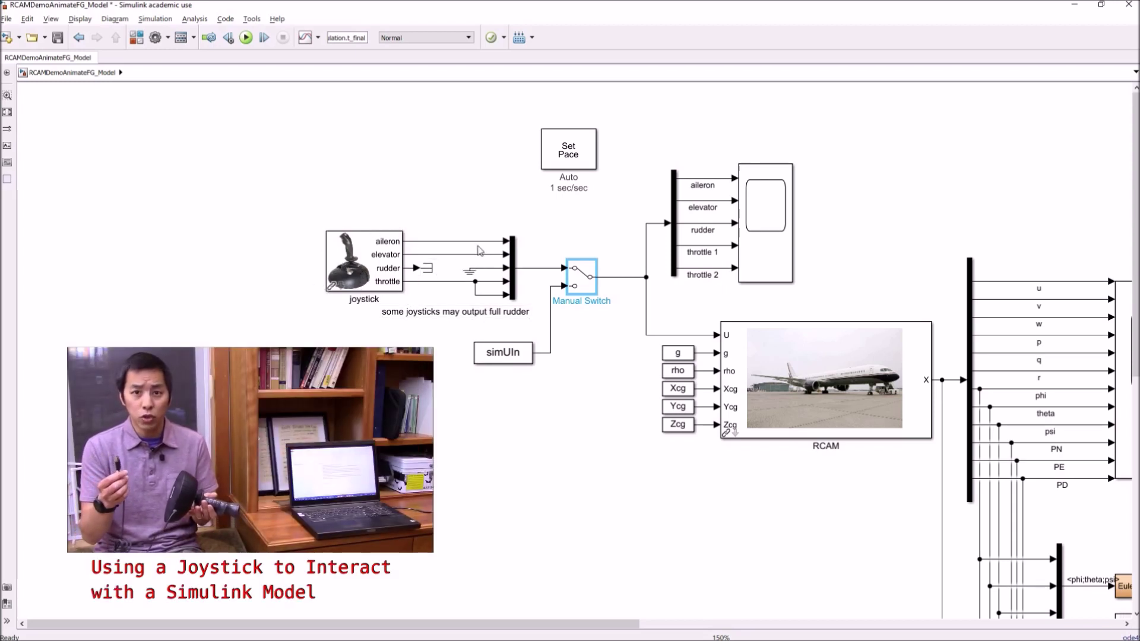
left_click(797, 418)
left_click(839, 365)
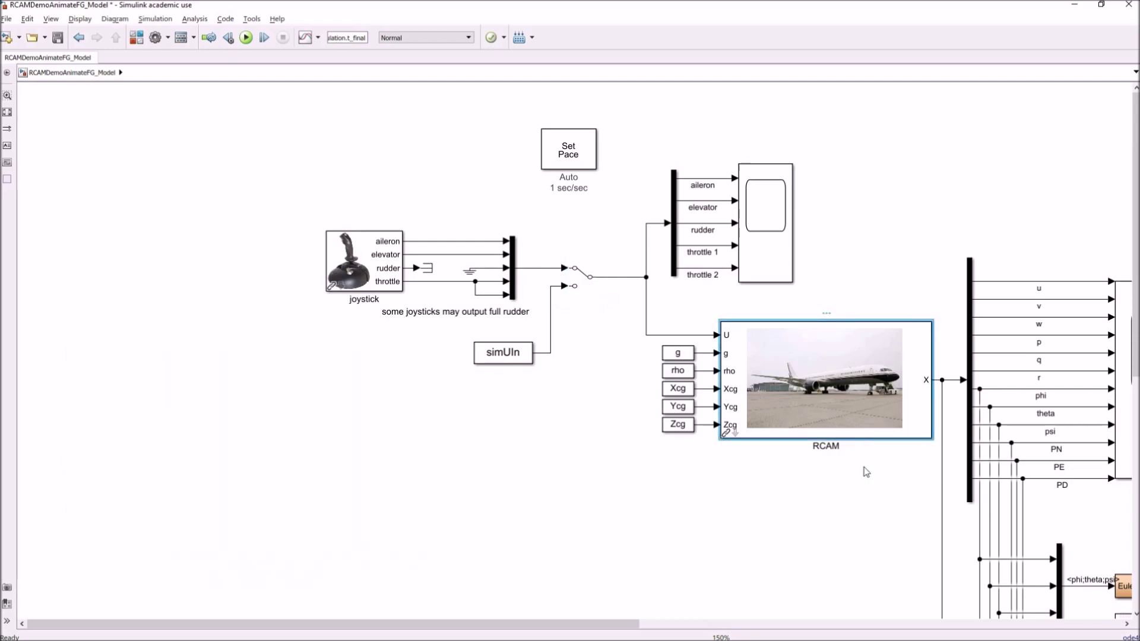
- Switch to the FlightGear 2018.1.1 launcher, review its settings down to the additional command-line arguments, and close the launcher
left_click_drag(879, 469, 430, 24)
scroll(809, 500, "right", 8)
scroll(562, 428, "down", 3)
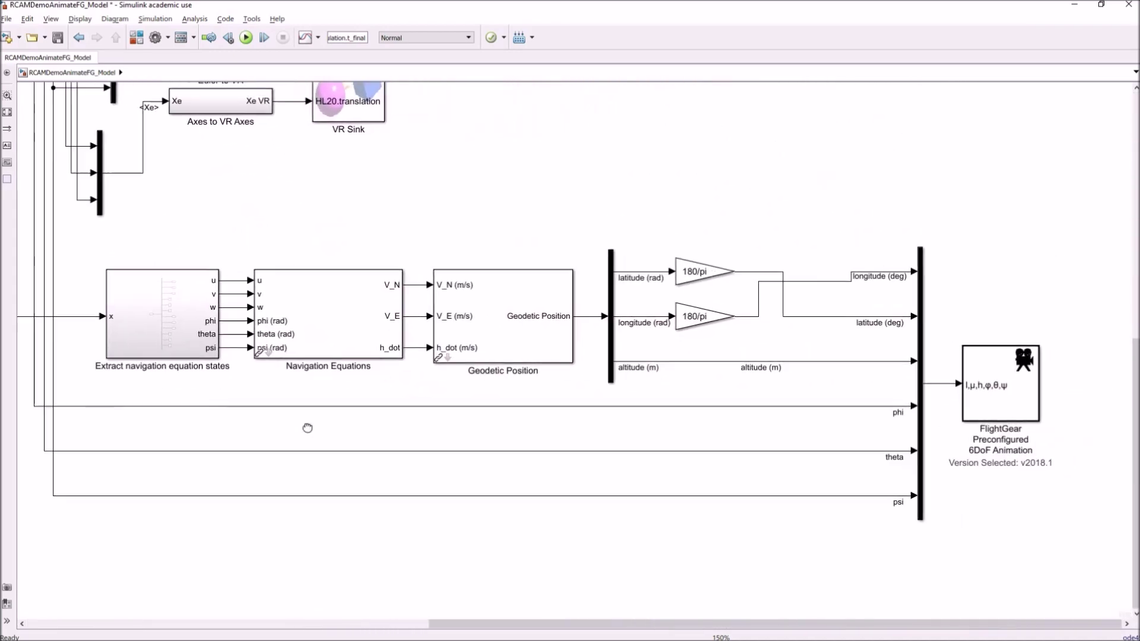
left_click(977, 364)
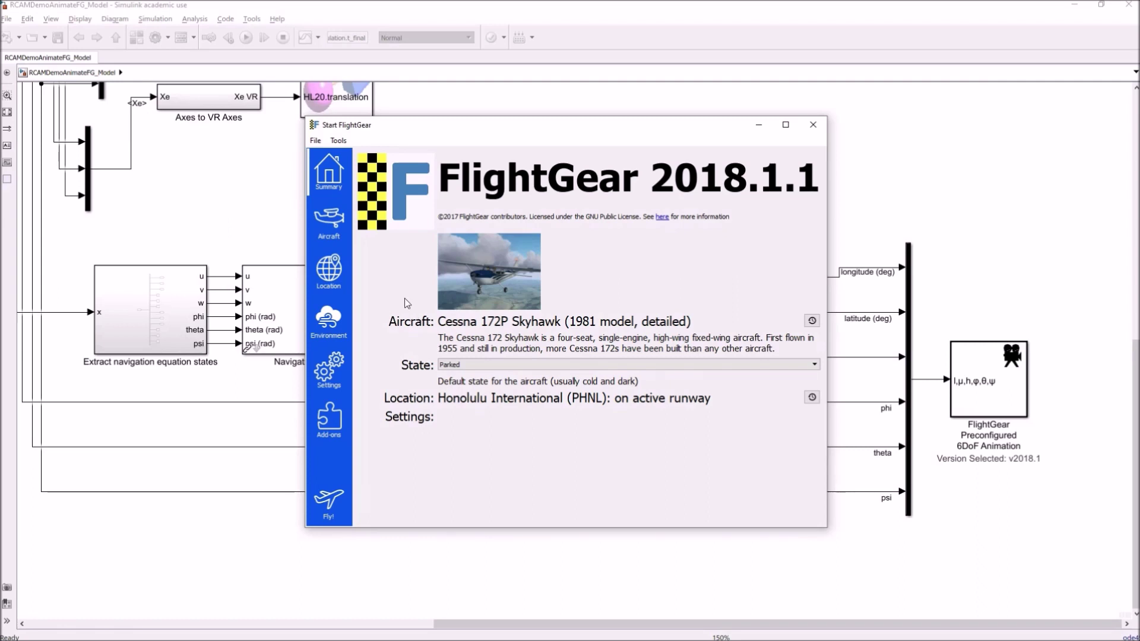
left_click(330, 368)
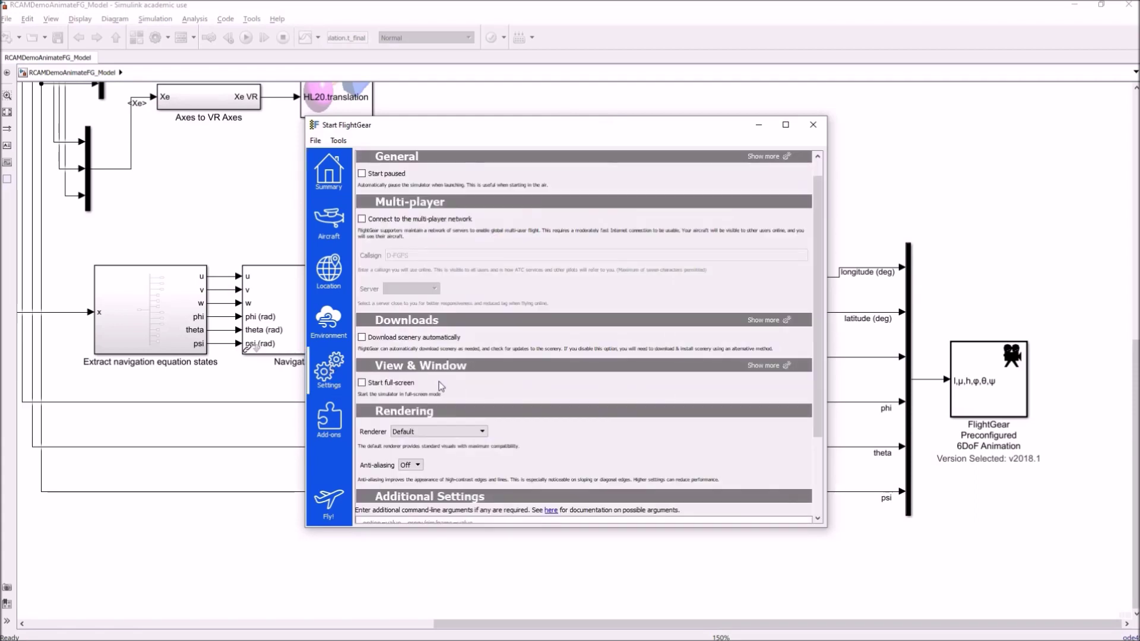
scroll(441, 387, "down", 3)
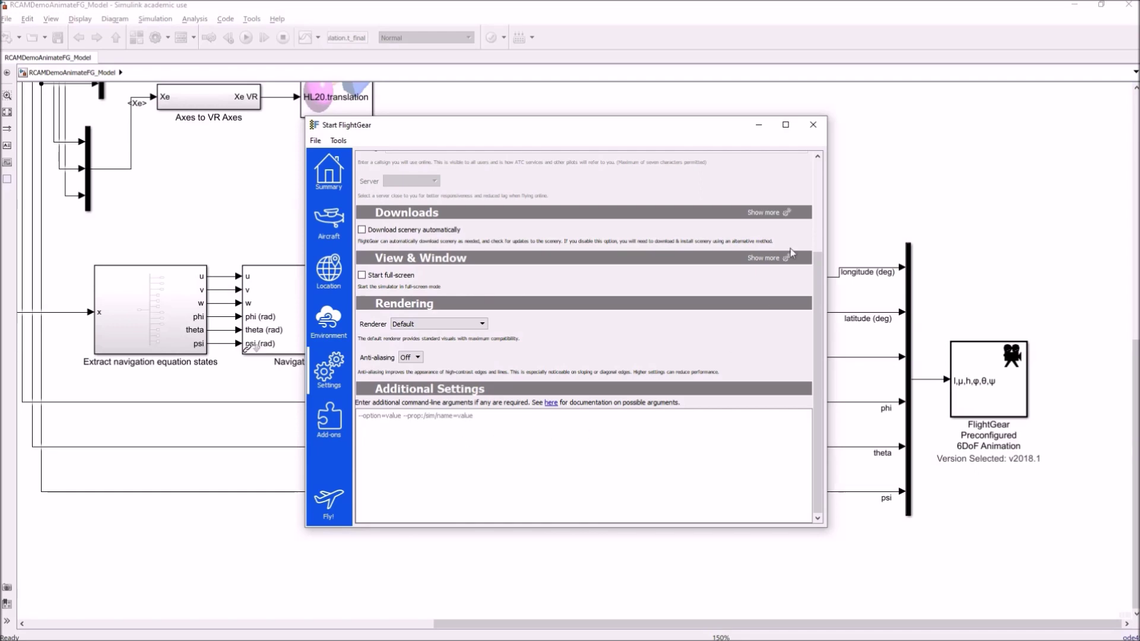
left_click(813, 126)
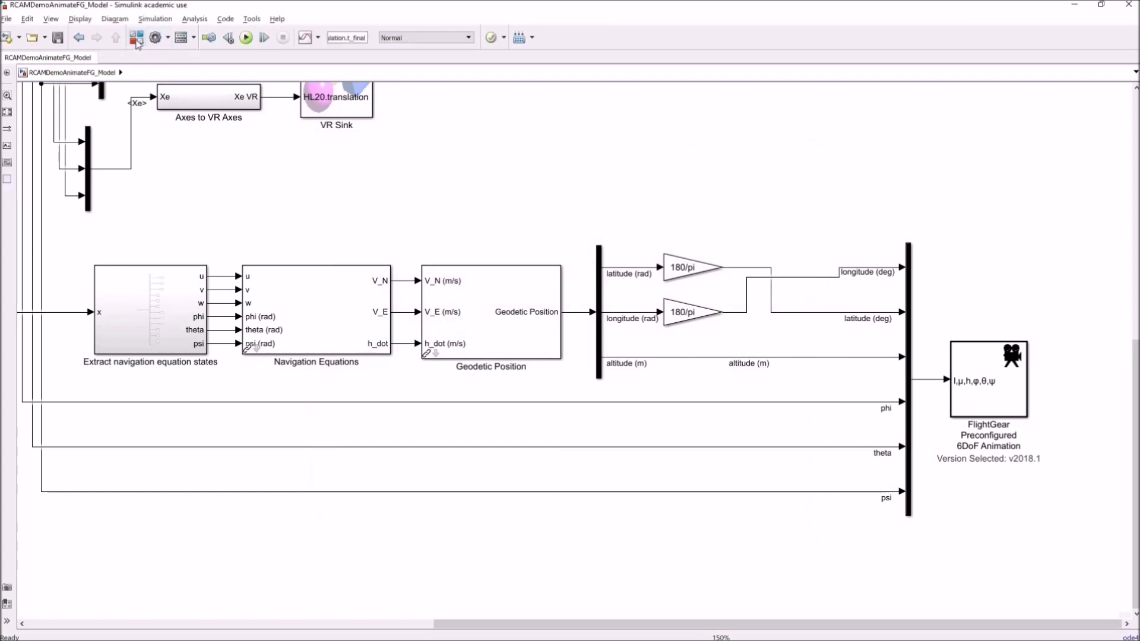
- Add a Generate Run Script block from Aerospace Blockset/Animation/Flight Simulator Interfaces below the FlightGear Preconfigured 6DoF Animation block
left_click(136, 41)
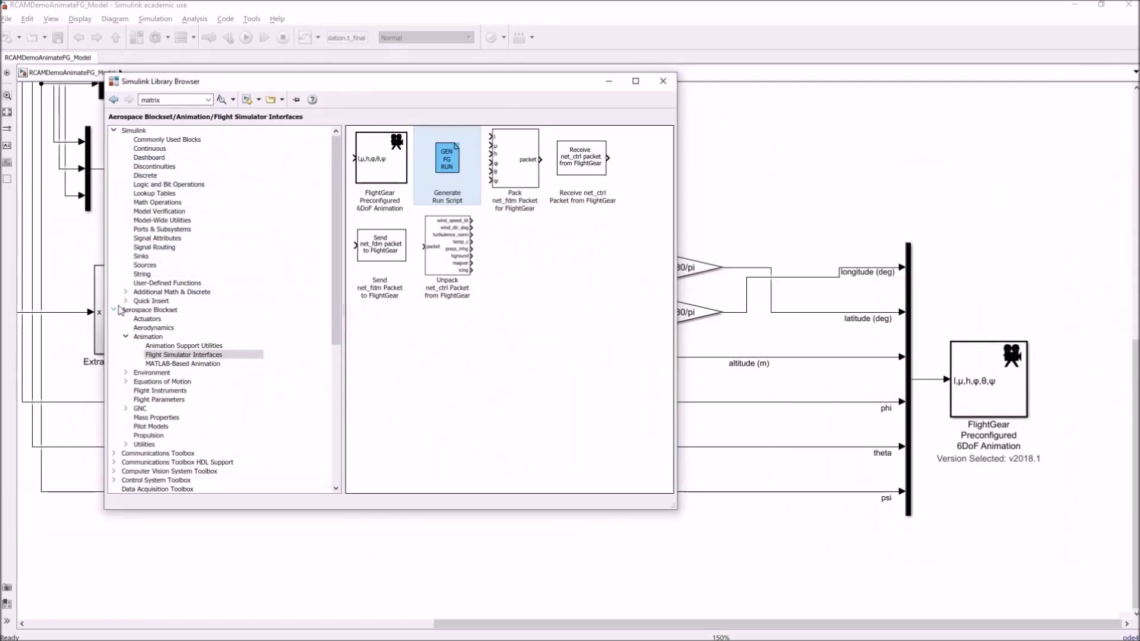
left_click(148, 337)
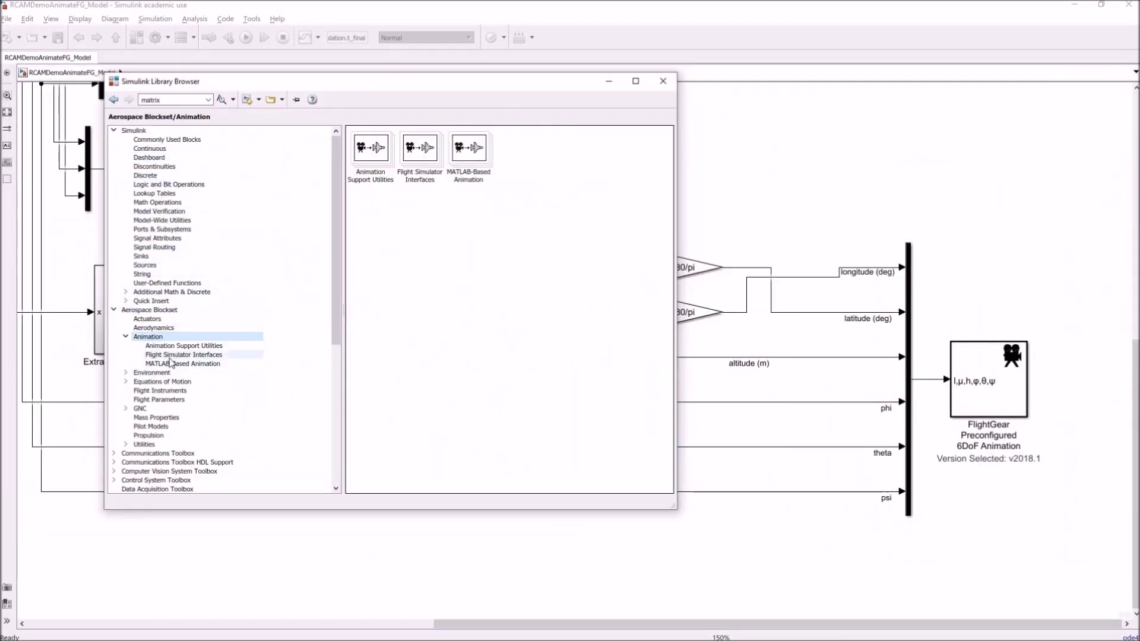
left_click(184, 354)
left_click(382, 149)
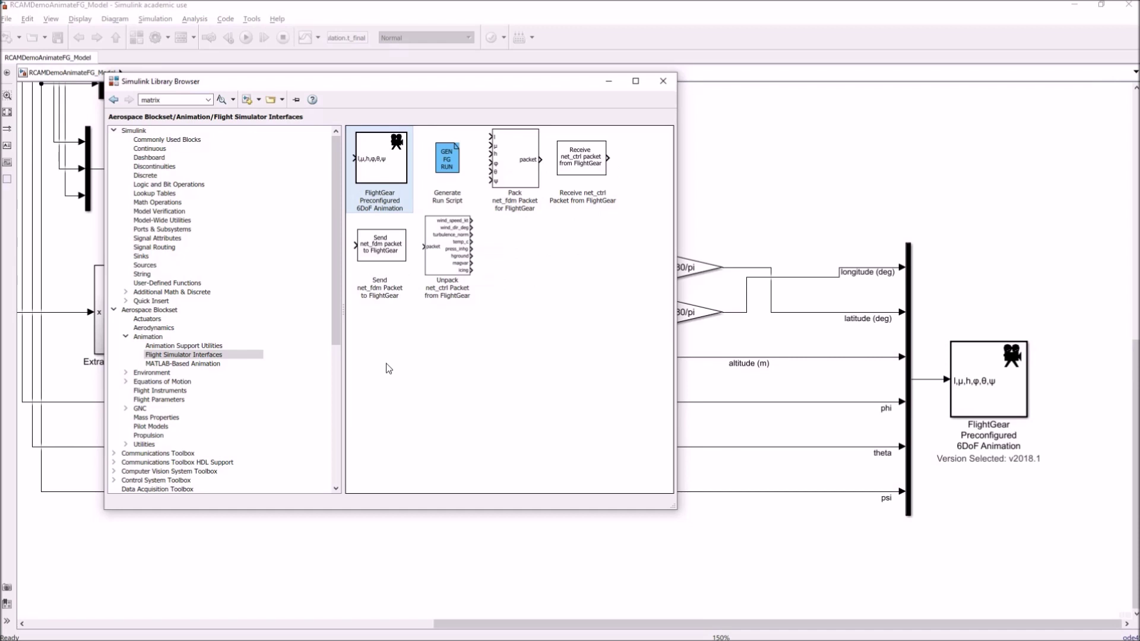
left_click(448, 162)
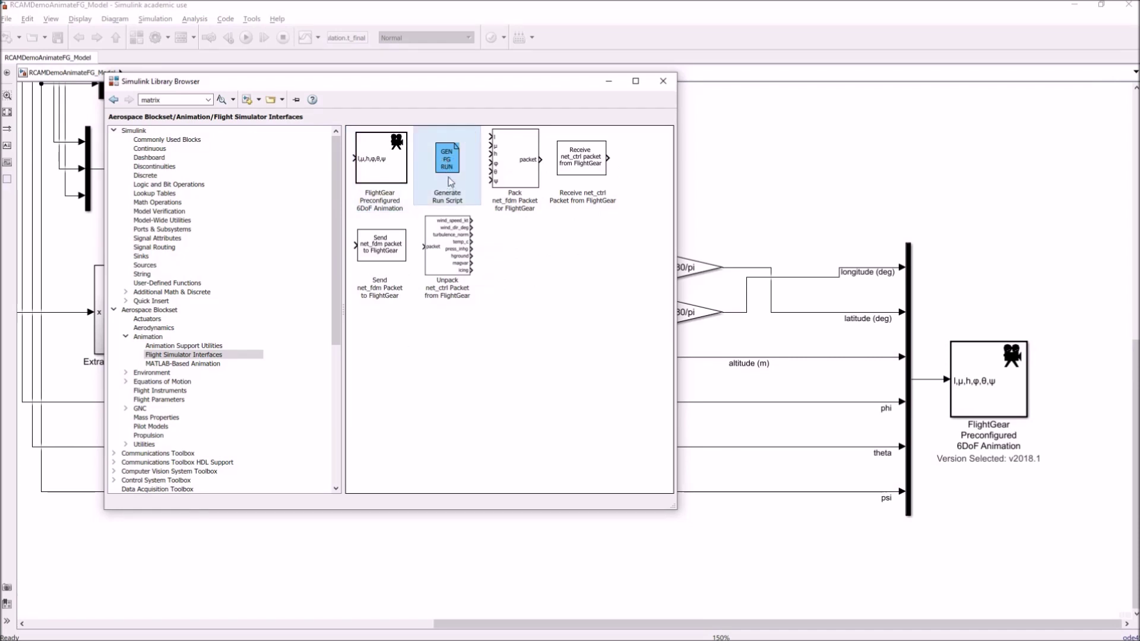
left_click_drag(442, 163, 997, 520)
left_click(993, 519)
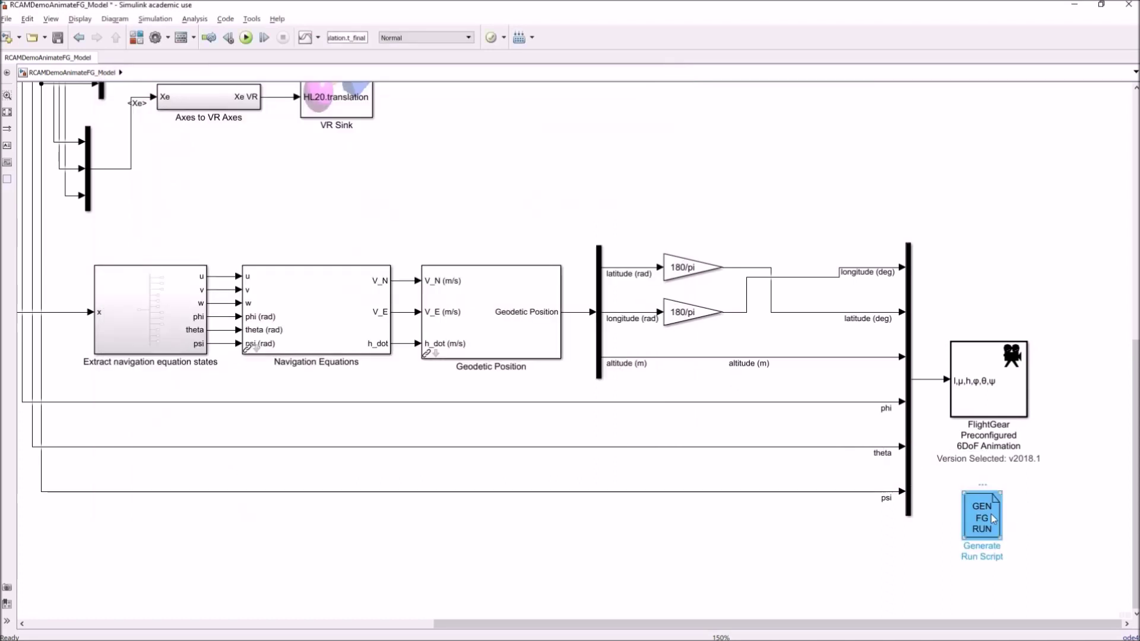
- Turn on the block name display for the Generate Run Script block and nudge the block slightly downward
right_click(993, 519)
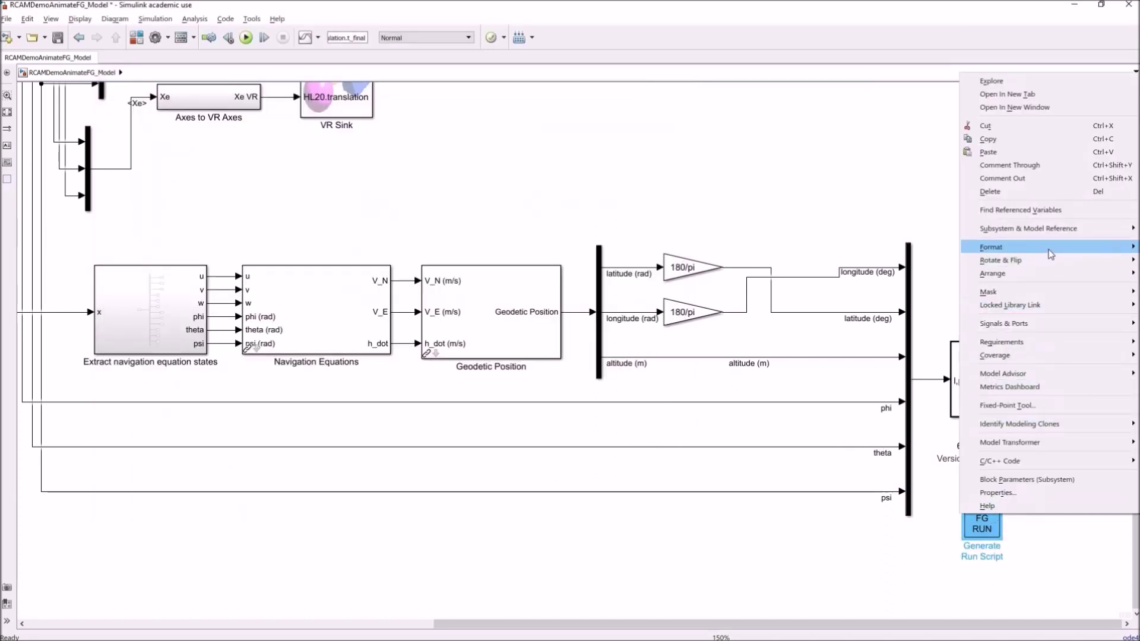
mouse_move(1048, 249)
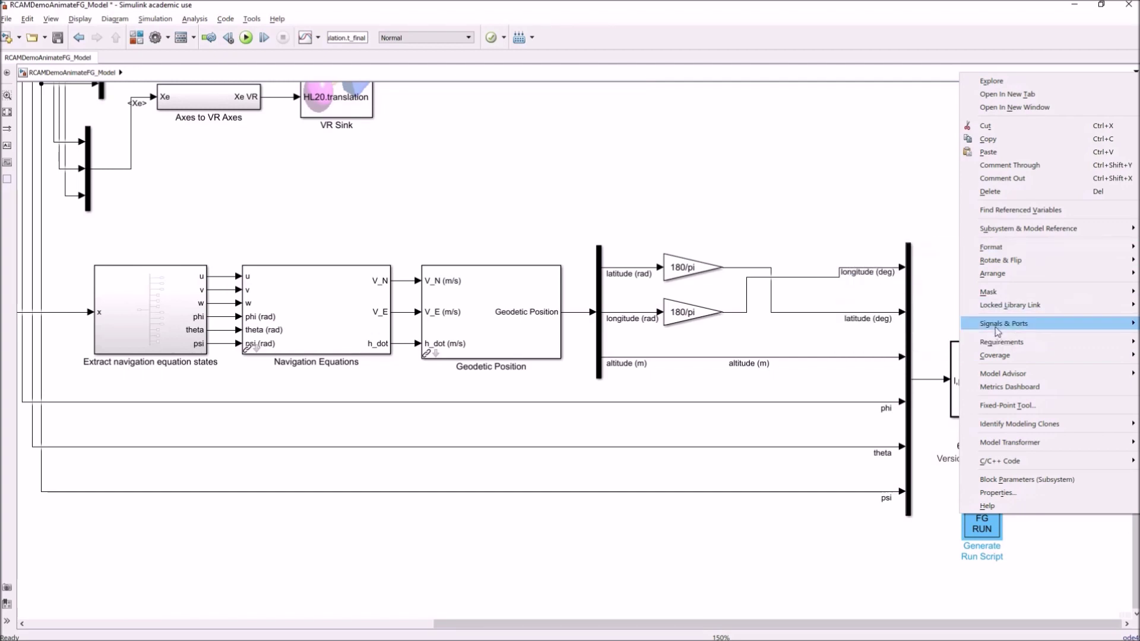
mouse_move(1003, 249)
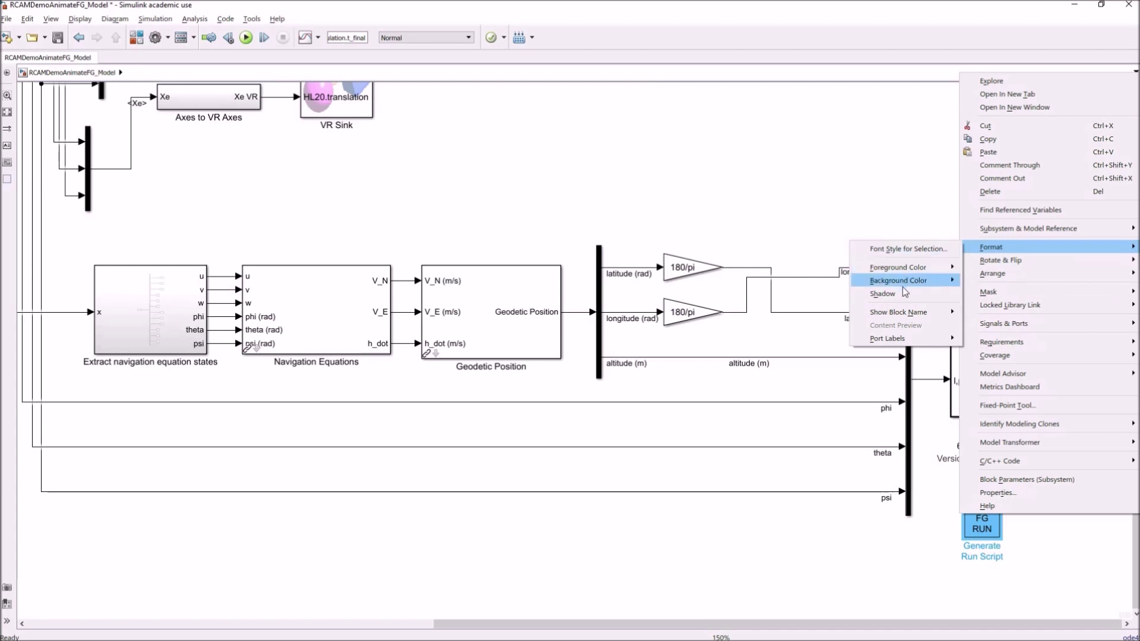
left_click(982, 335)
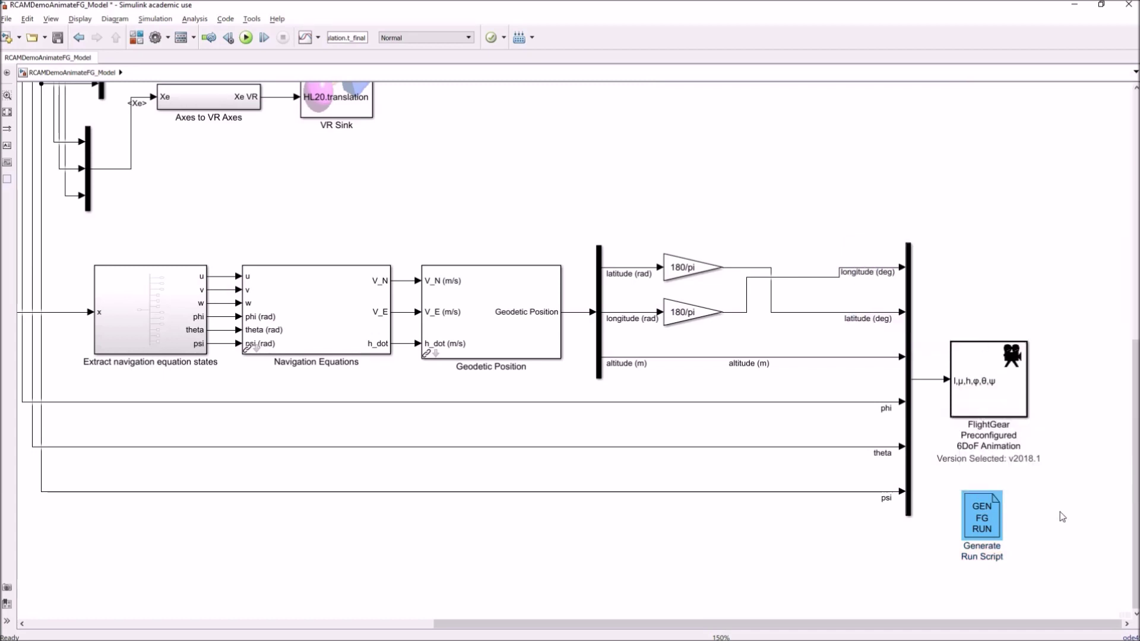
left_click_drag(980, 533, 985, 538)
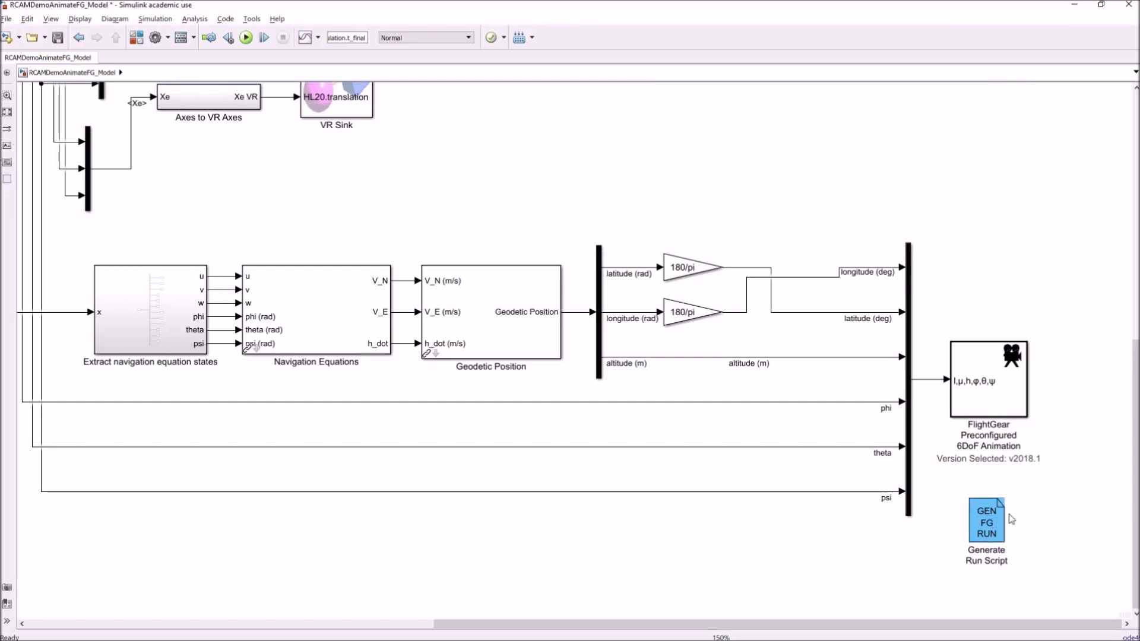
- Open the Generate Run Script parameters, enlarge the dialog to show all fields, and set the target architecture to Win64
double_click(982, 512)
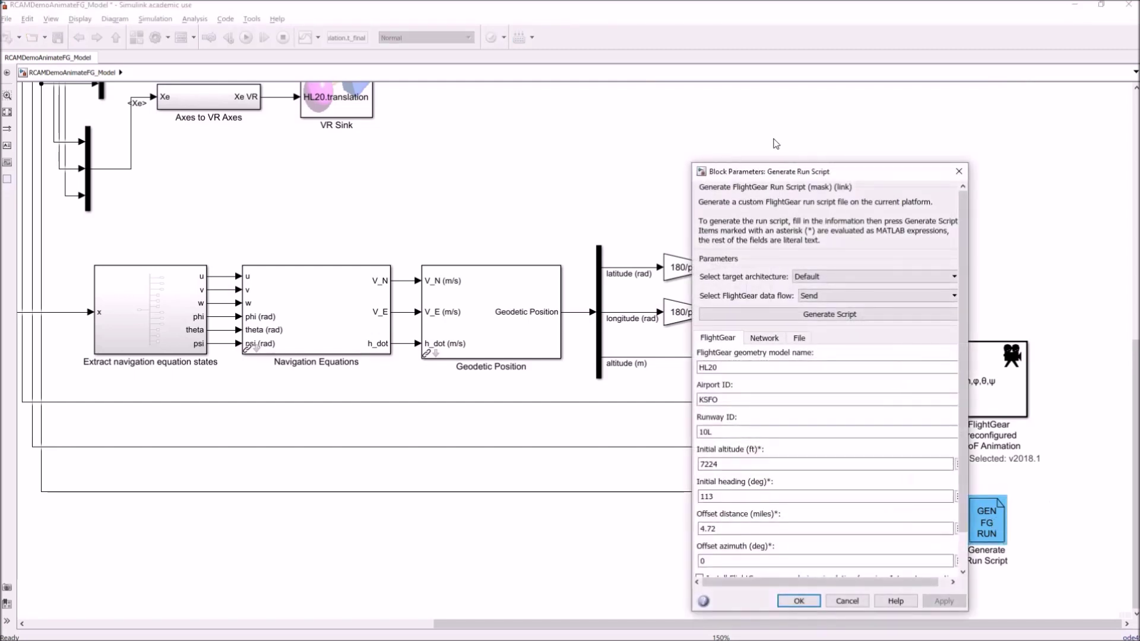
left_click_drag(773, 178, 602, 45)
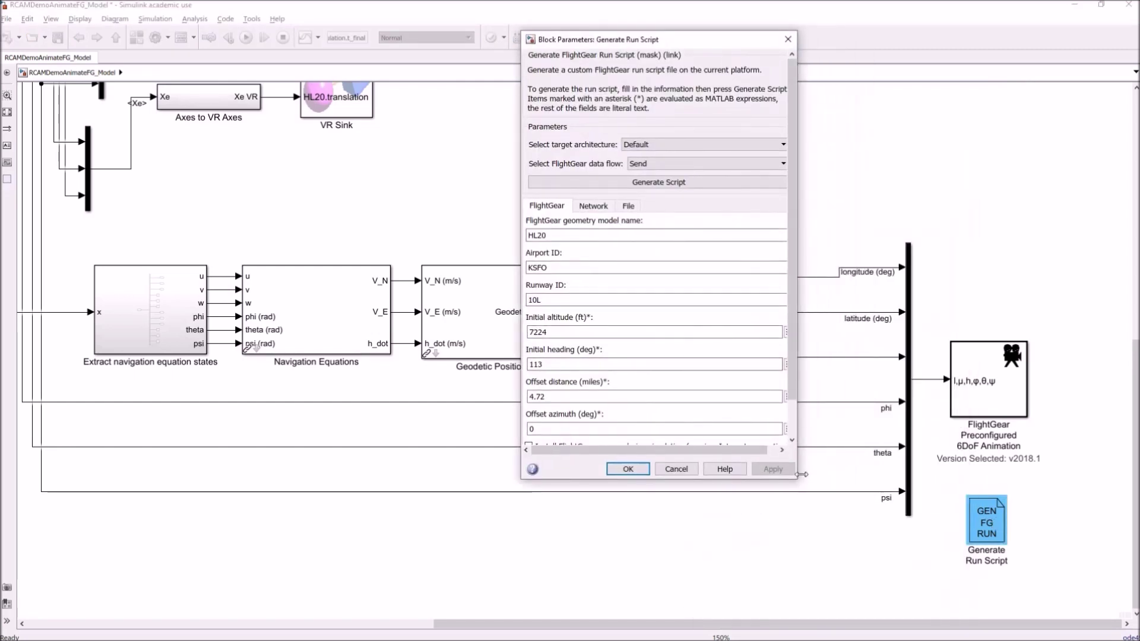
left_click_drag(795, 478, 870, 551)
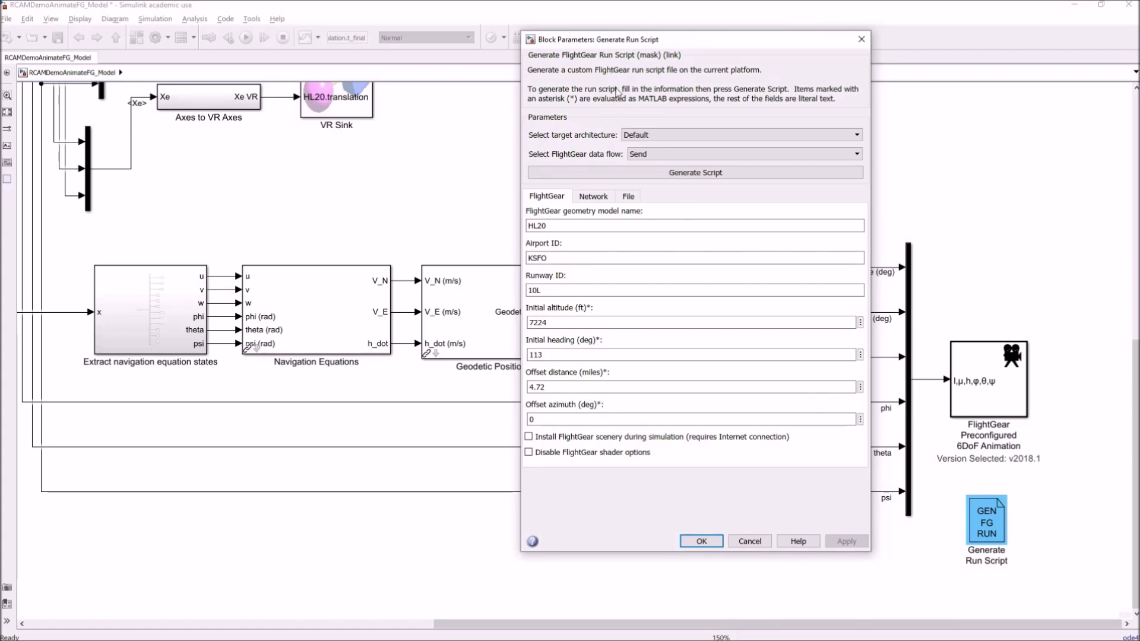
left_click(639, 135)
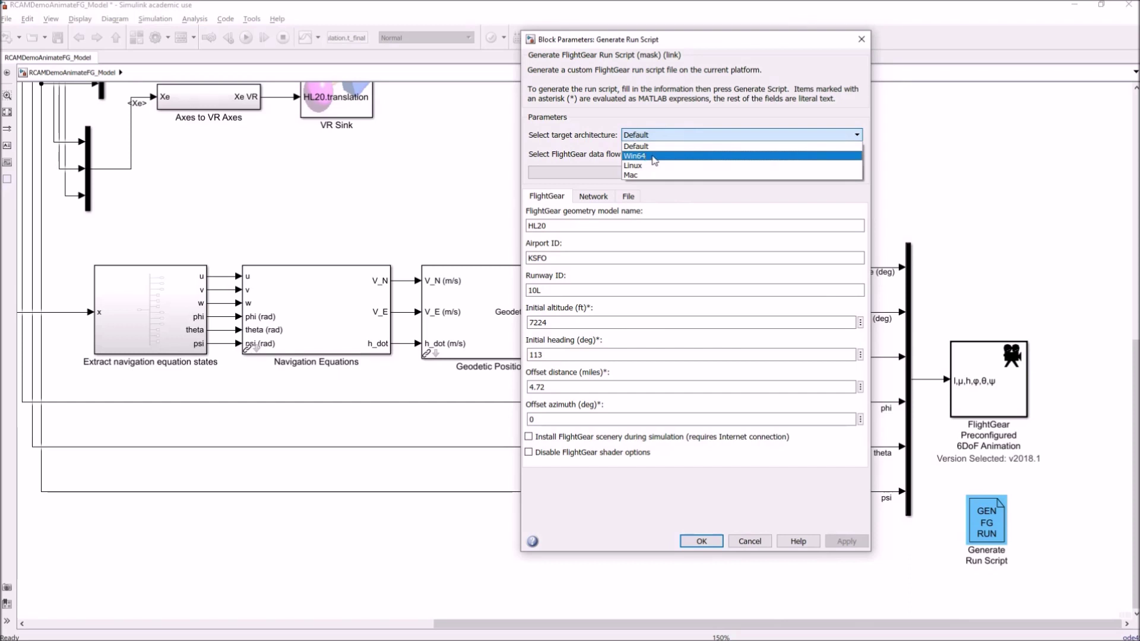
left_click(649, 158)
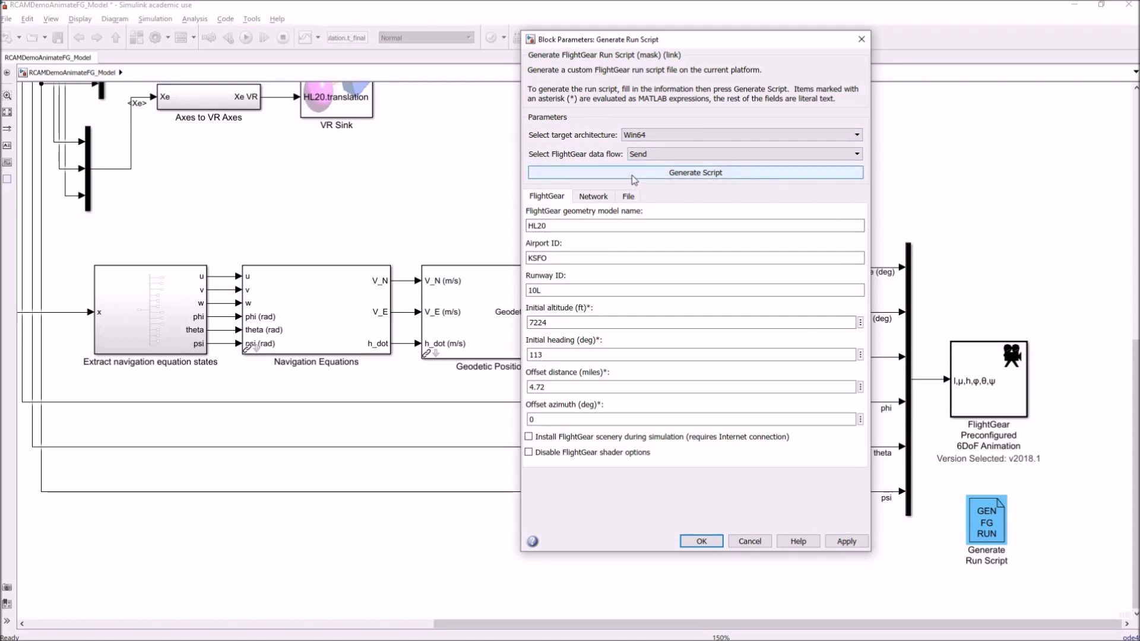
- Switch to File Explorer beside the Generate Run Script dialog and browse to C:\Program Files\FlightGear 2018.1.1\data\Aircraft
double_click(550, 226)
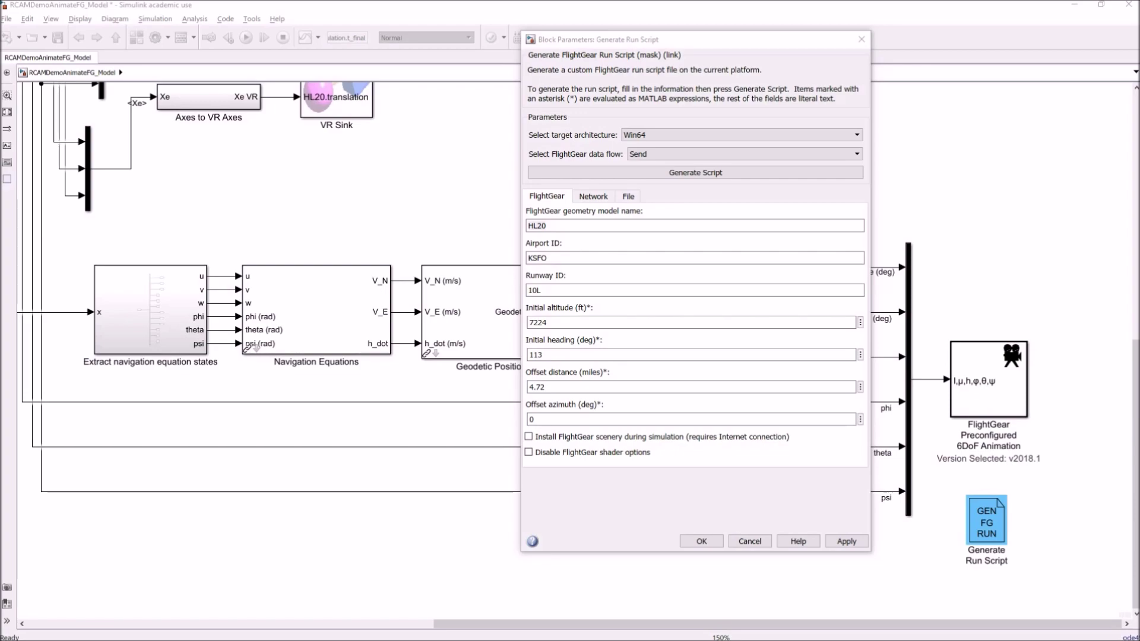
left_click_drag(1139, 79, 301, 15)
left_click_drag(696, 44, 879, 54)
left_click_drag(386, 6, 399, 28)
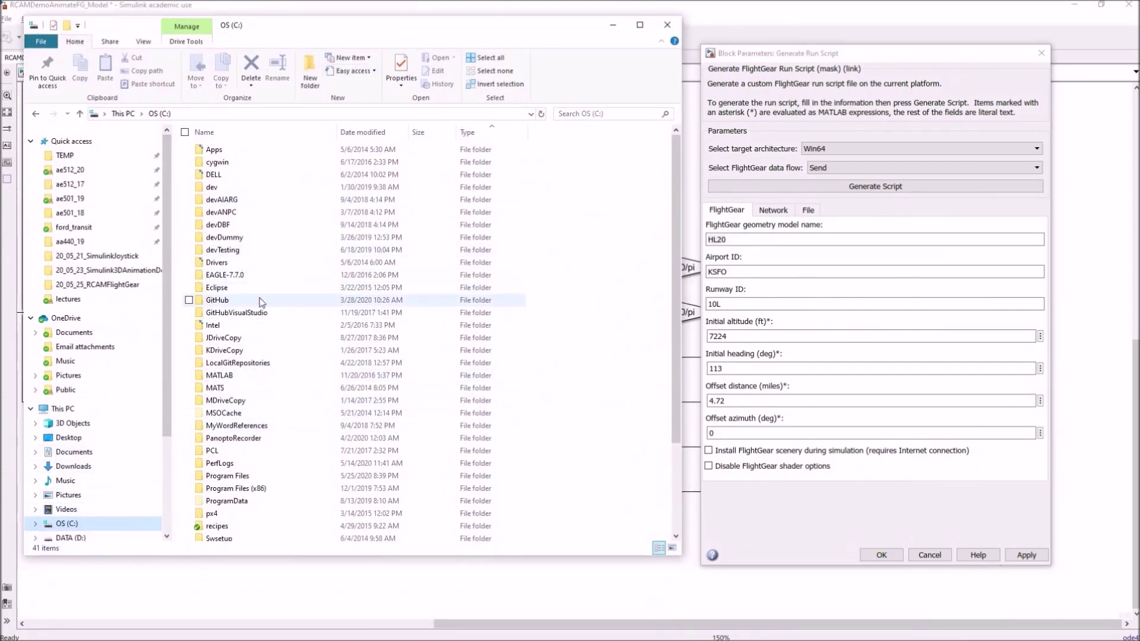
left_click(237, 412)
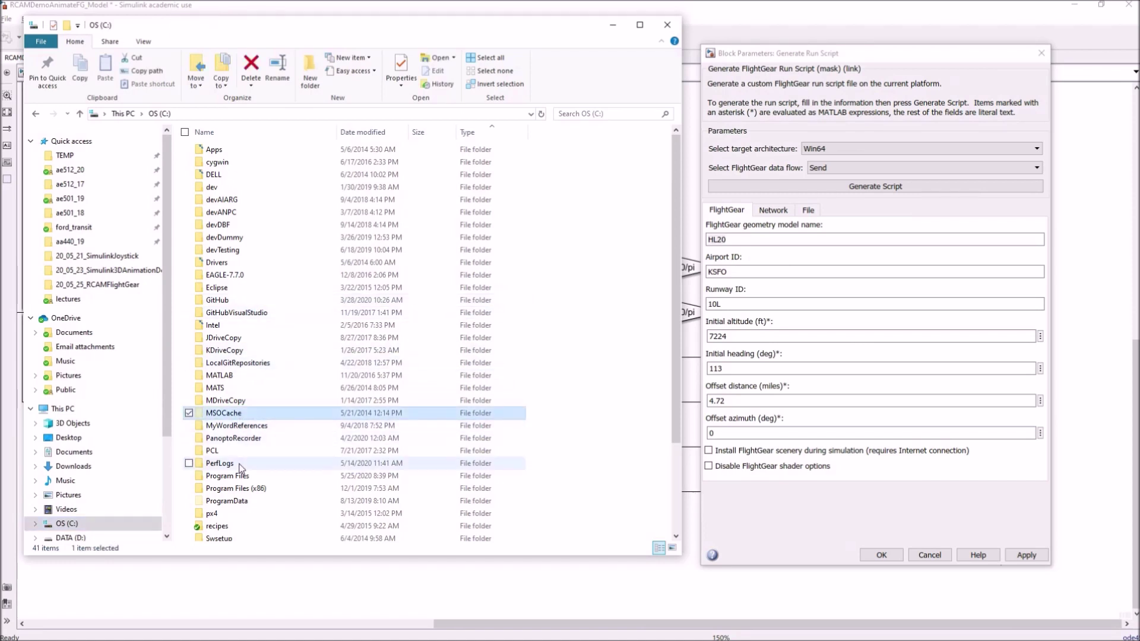
double_click(238, 475)
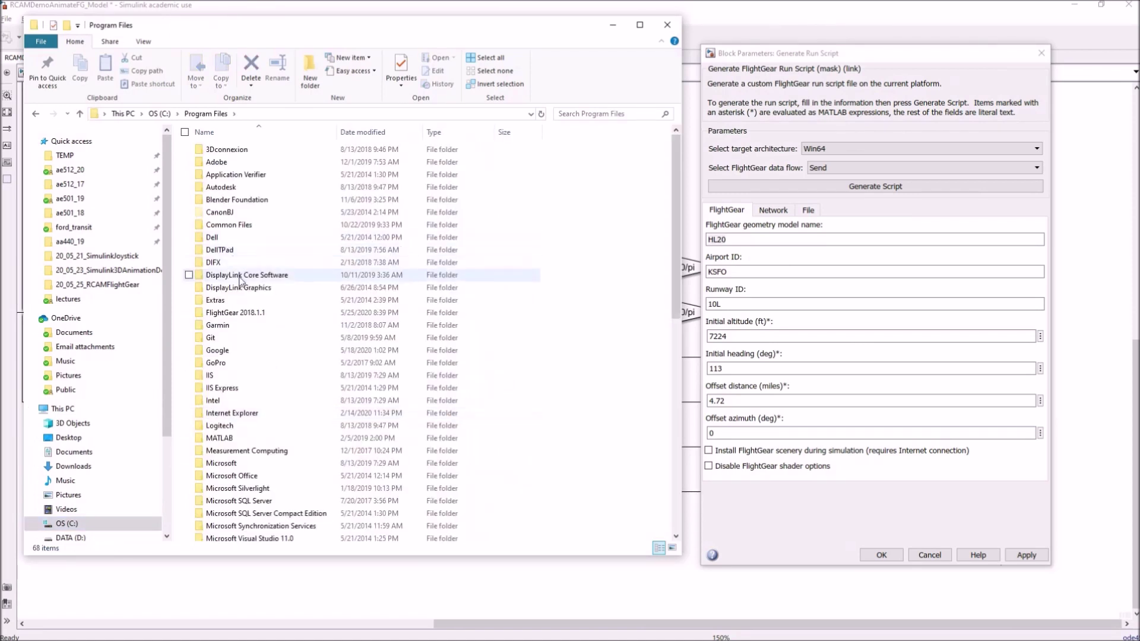
left_click(247, 320)
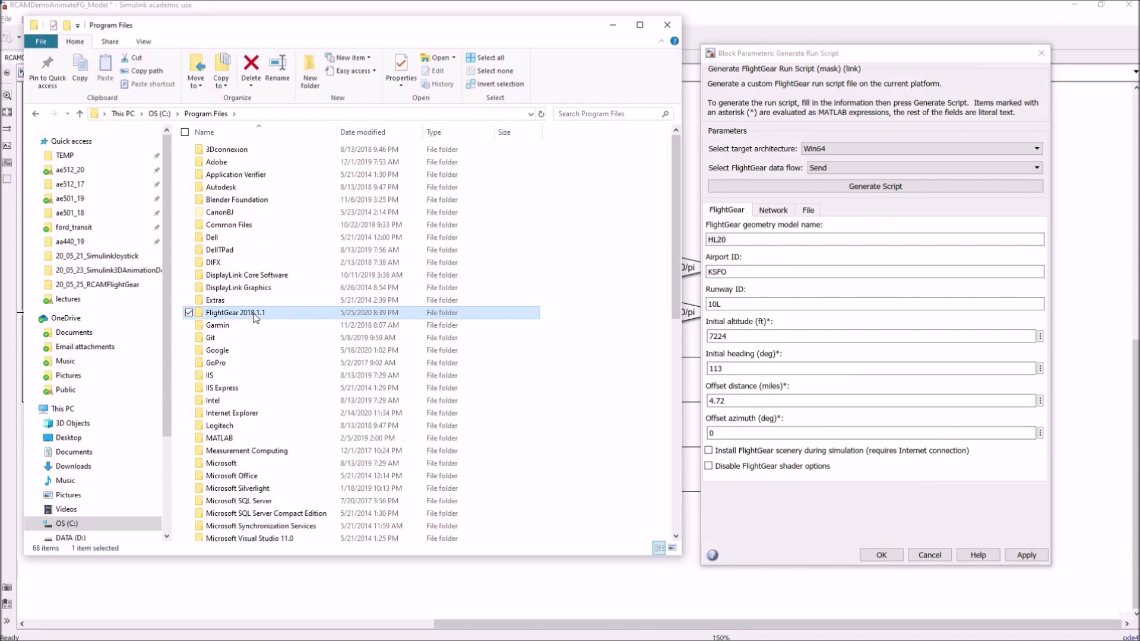
double_click(254, 318)
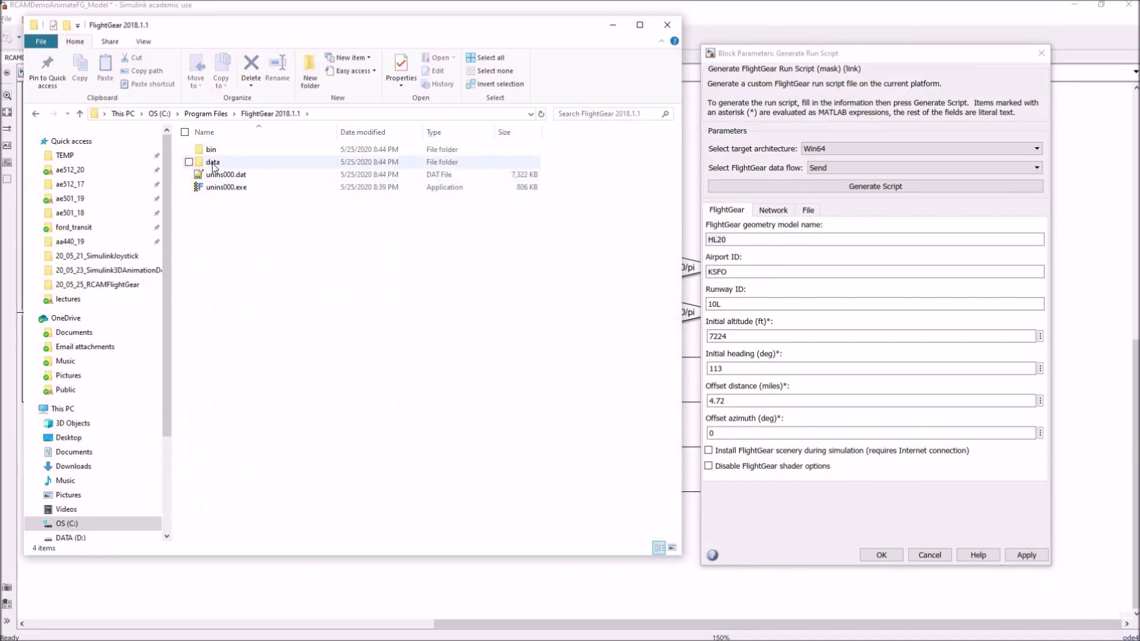
double_click(212, 163)
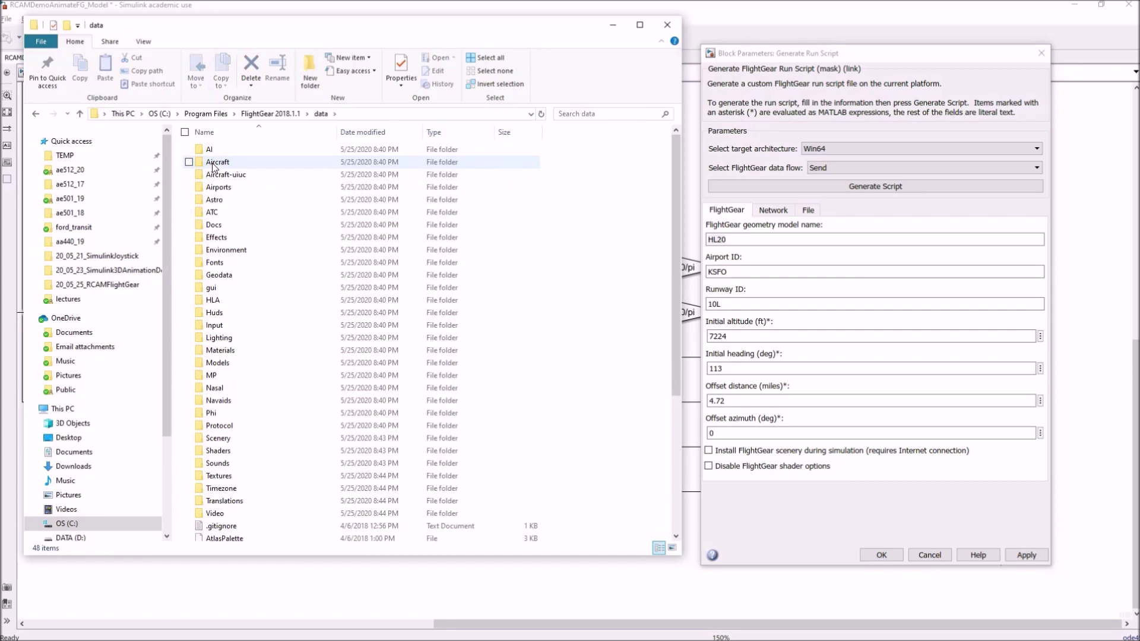
double_click(212, 163)
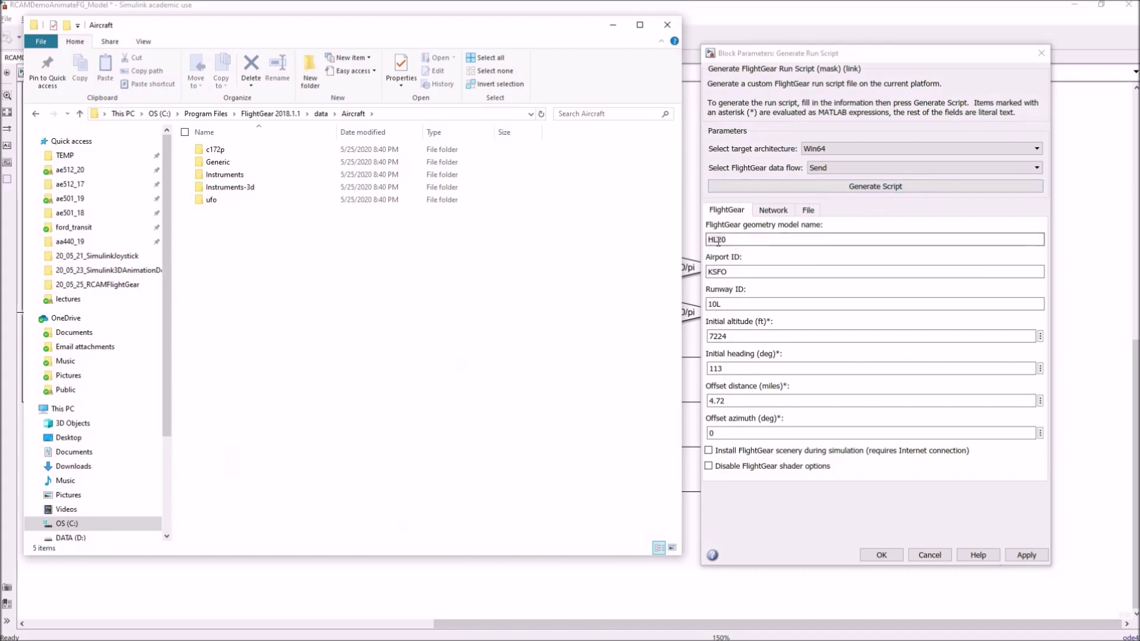
- Copy the c172p aircraft folder's name and use it as the FlightGear geometry model name in the Generate Run Script dialog
left_click(217, 152)
left_click(217, 150)
key("super+c")
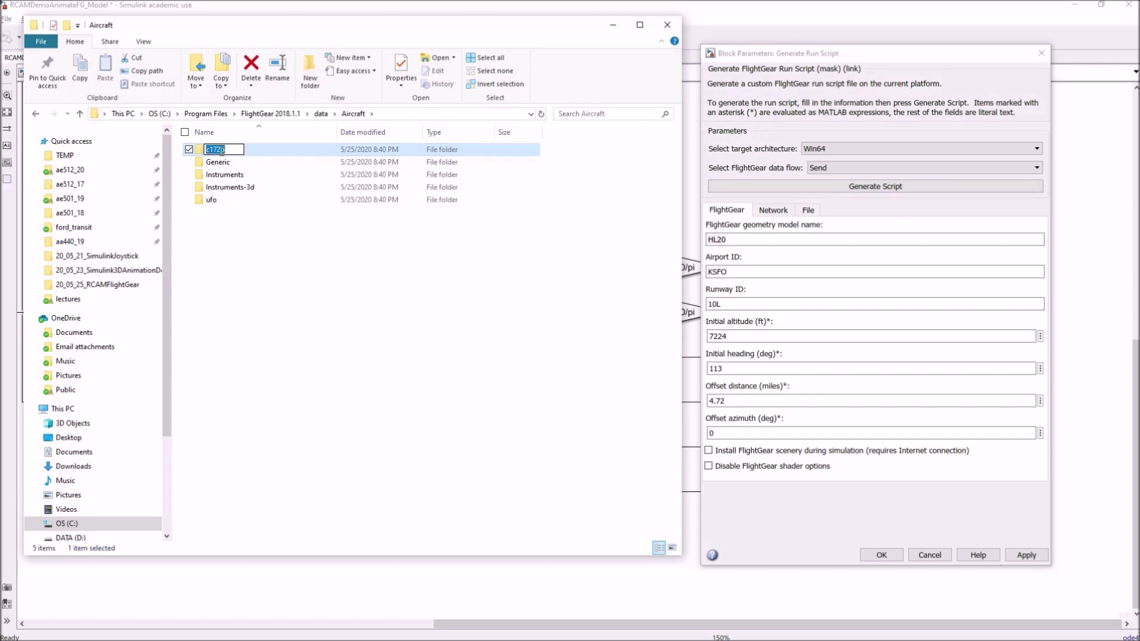
right_click(221, 153)
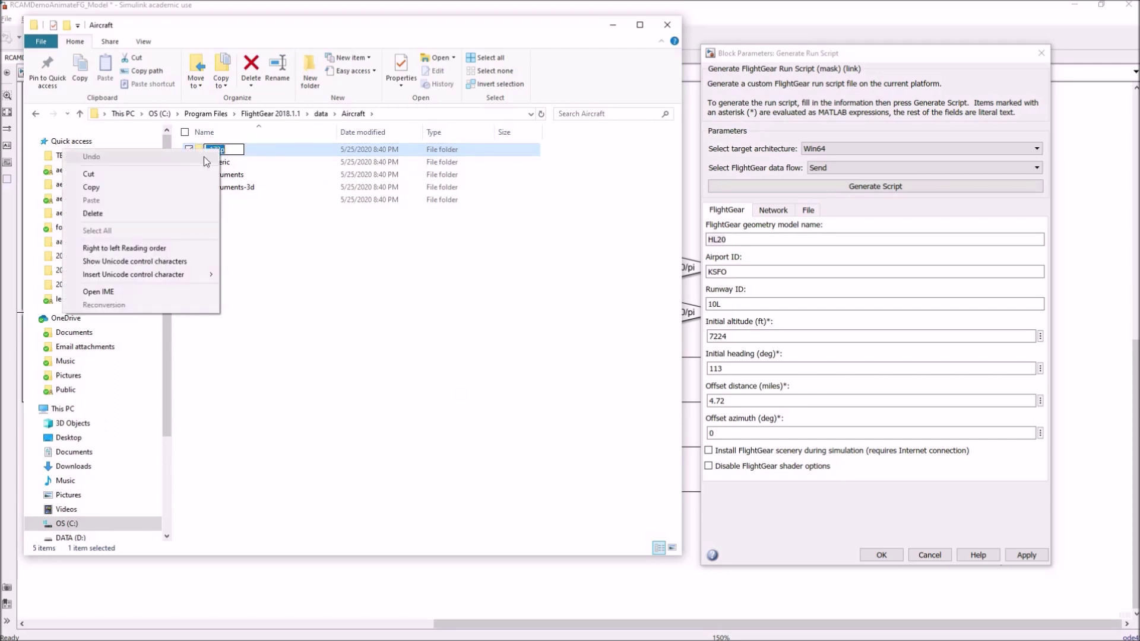
left_click(163, 187)
left_click(247, 227)
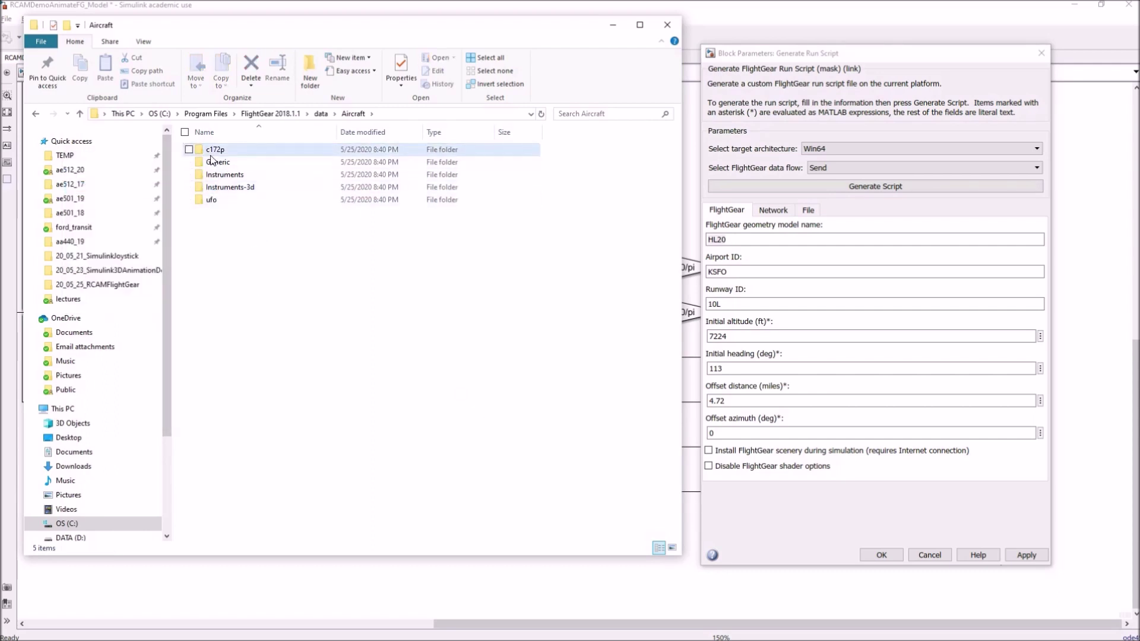
double_click(732, 244)
right_click(732, 245)
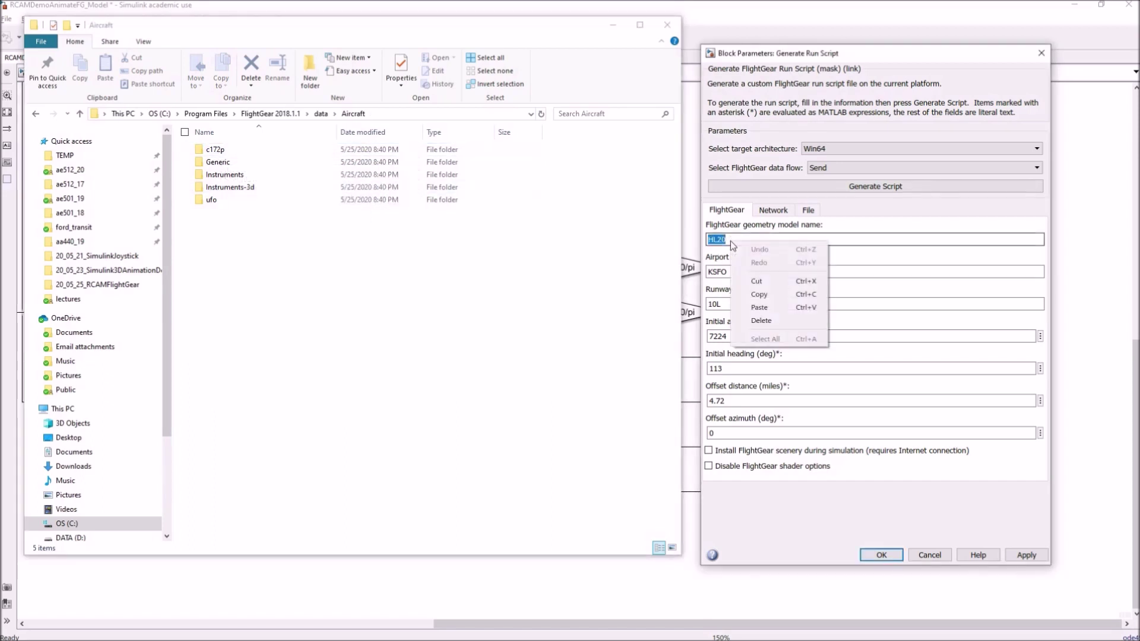
left_click(759, 306)
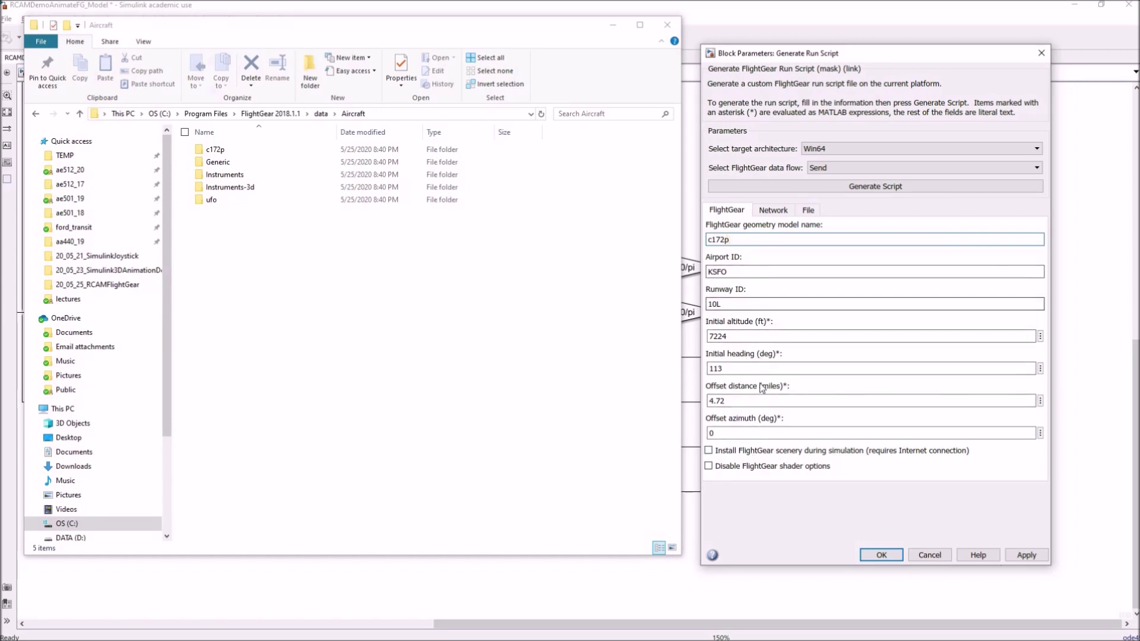
- Move the Generate Run Script dialog clear of the folder window and turn on Disable FlightGear shader options
left_click_drag(843, 56, 456, 97)
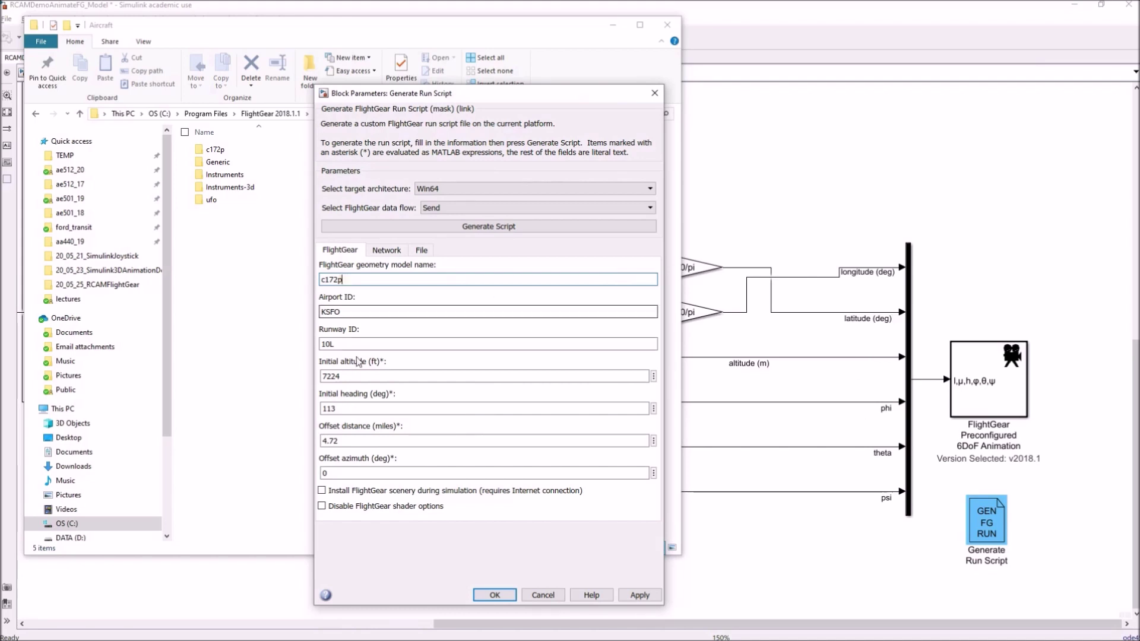
left_click_drag(401, 100, 827, 62)
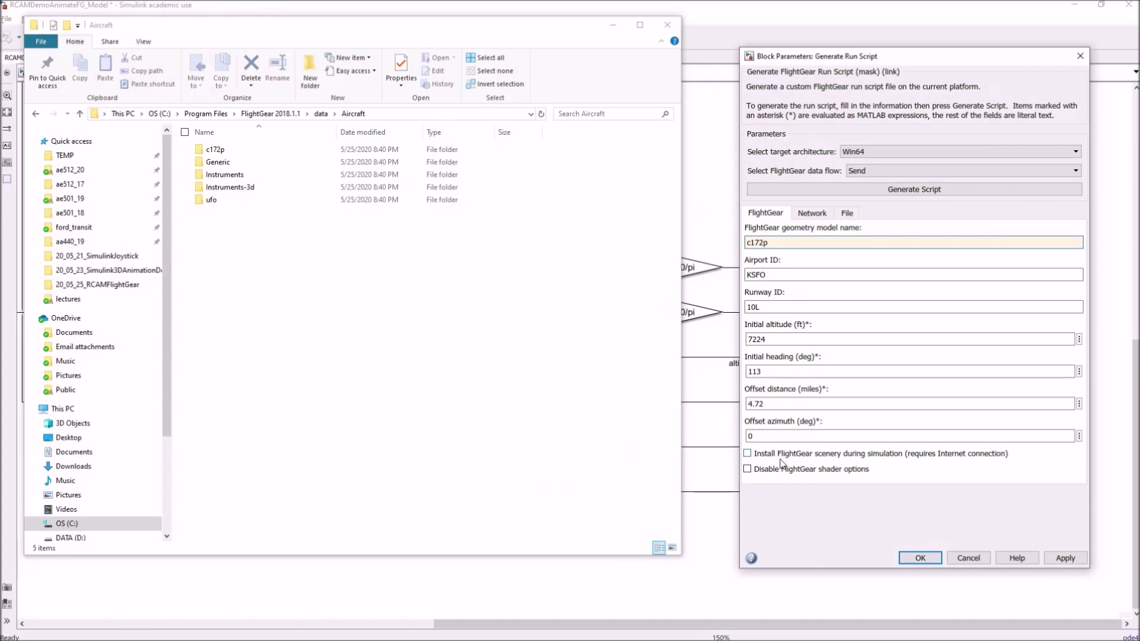
left_click(748, 470)
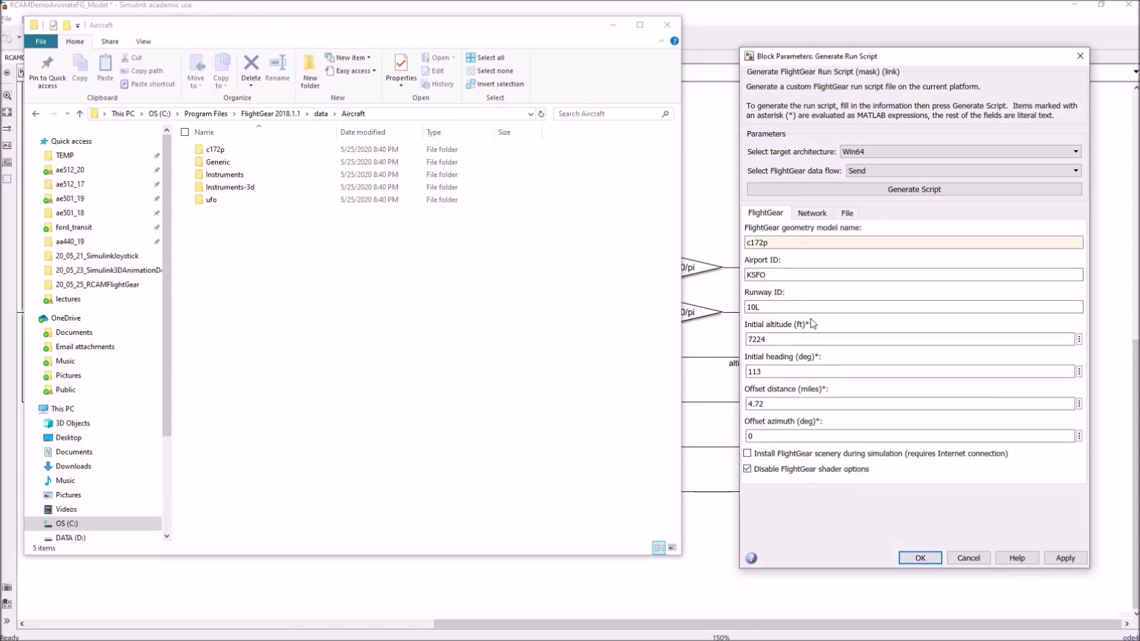
- Compare the run script's network settings with the destination IP address and port of the FlightGear Preconfigured 6DoF Animation block
left_click(813, 214)
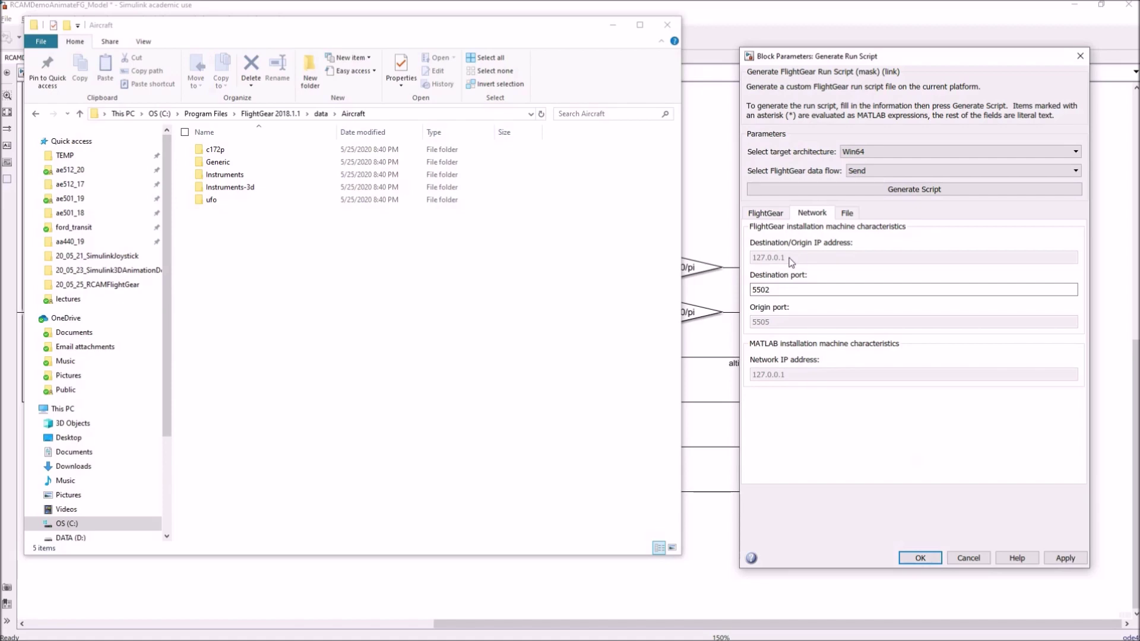
left_click(774, 290)
left_click_drag(873, 57, 600, 78)
double_click(969, 376)
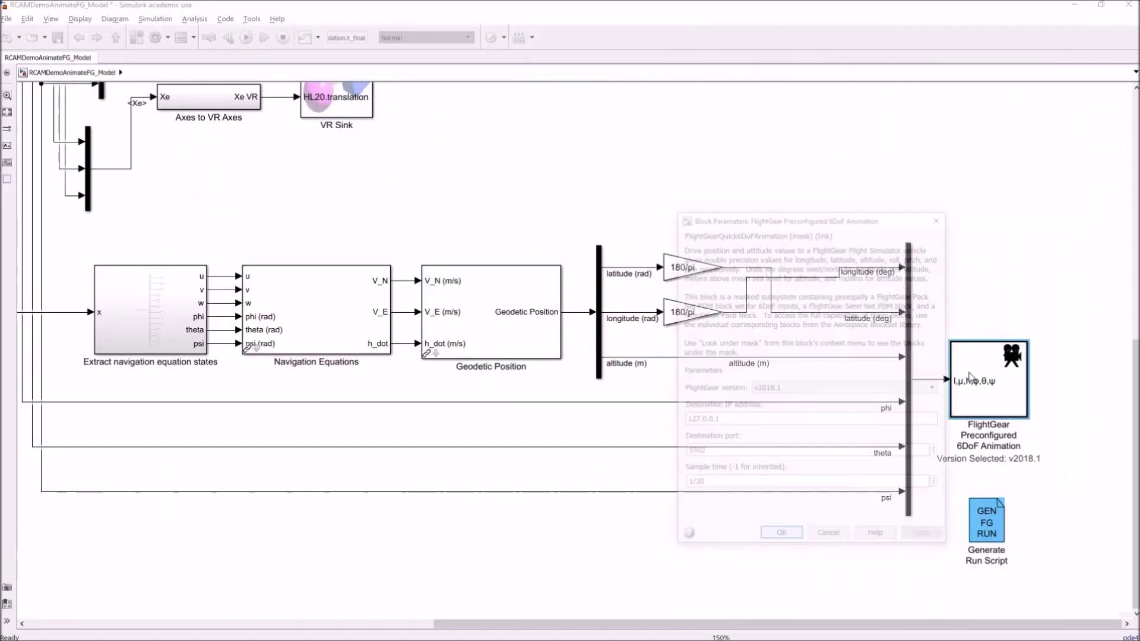
left_click(970, 378)
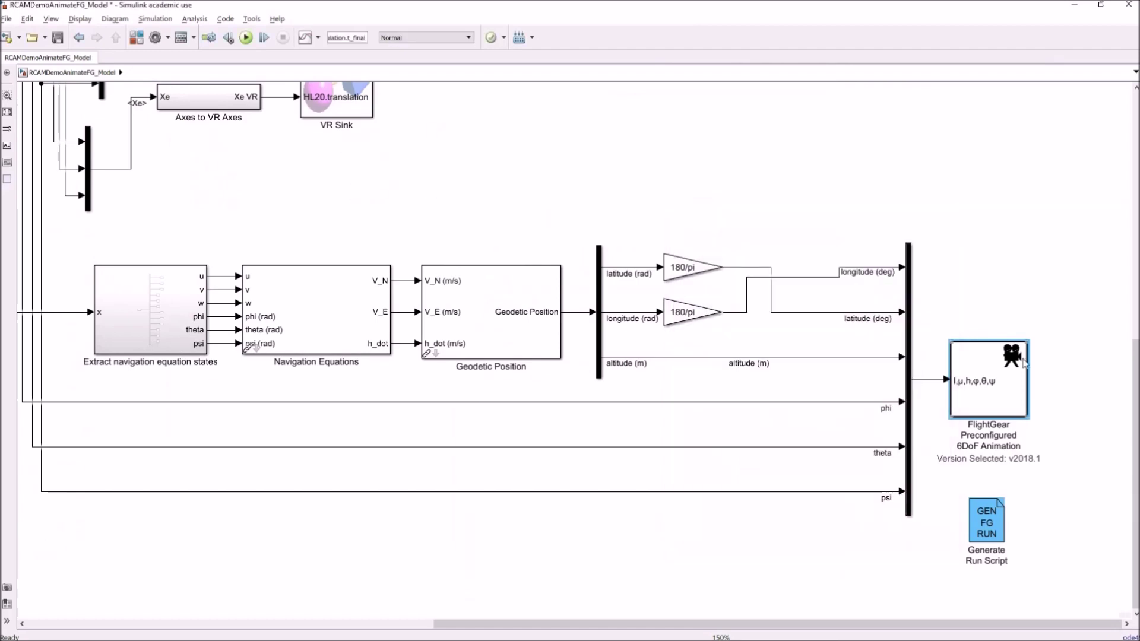
double_click(985, 379)
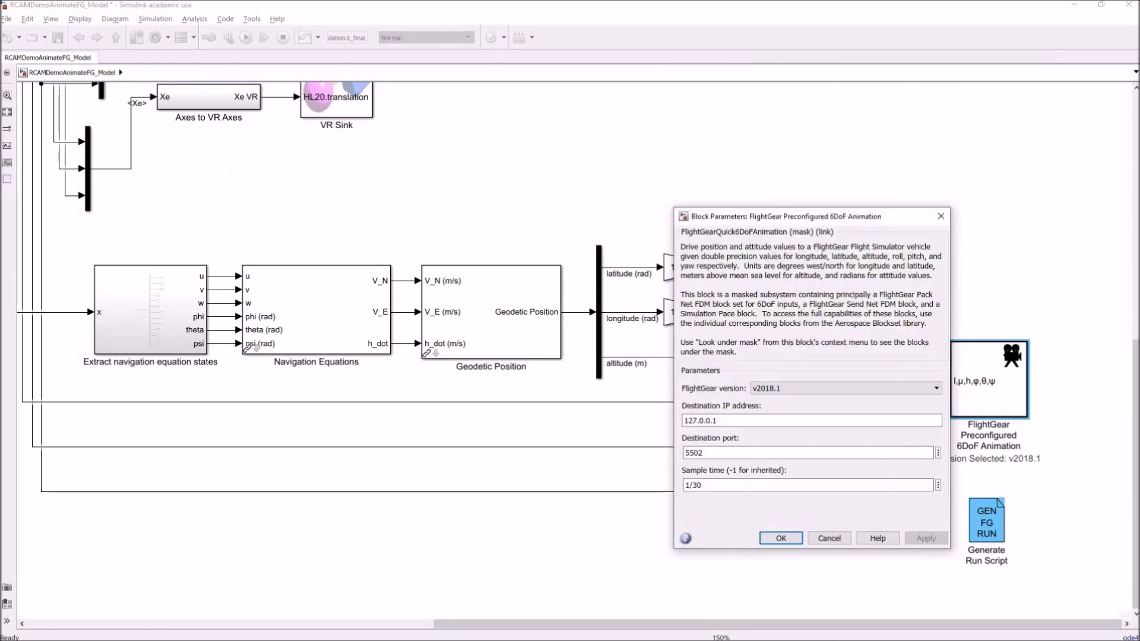
key("alt+Tab")
left_click_drag(680, 84, 520, 102)
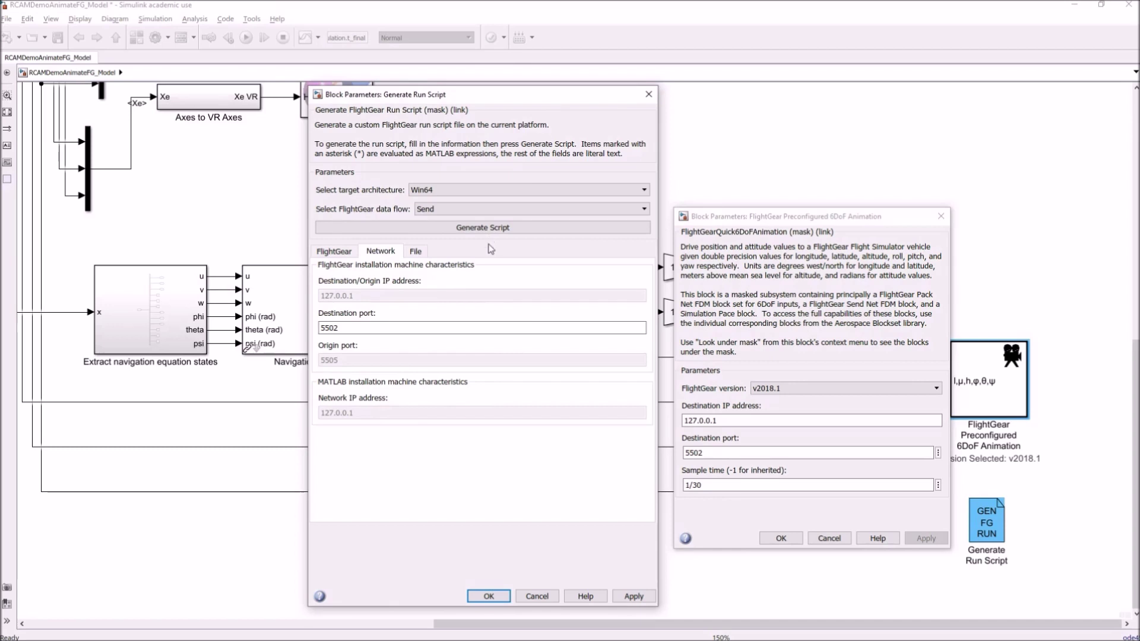
- Show the run script's file settings and, in File Explorer, copy the installation folder path C:\Program Files\FlightGear 2018.1.1
left_click(418, 254)
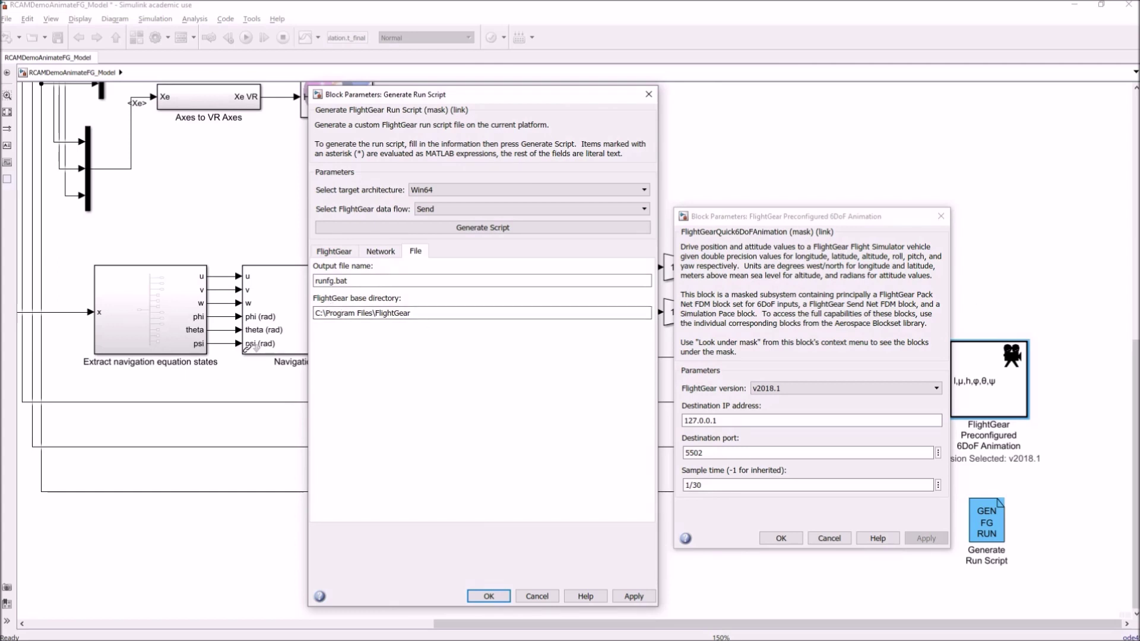
key("alt+Tab")
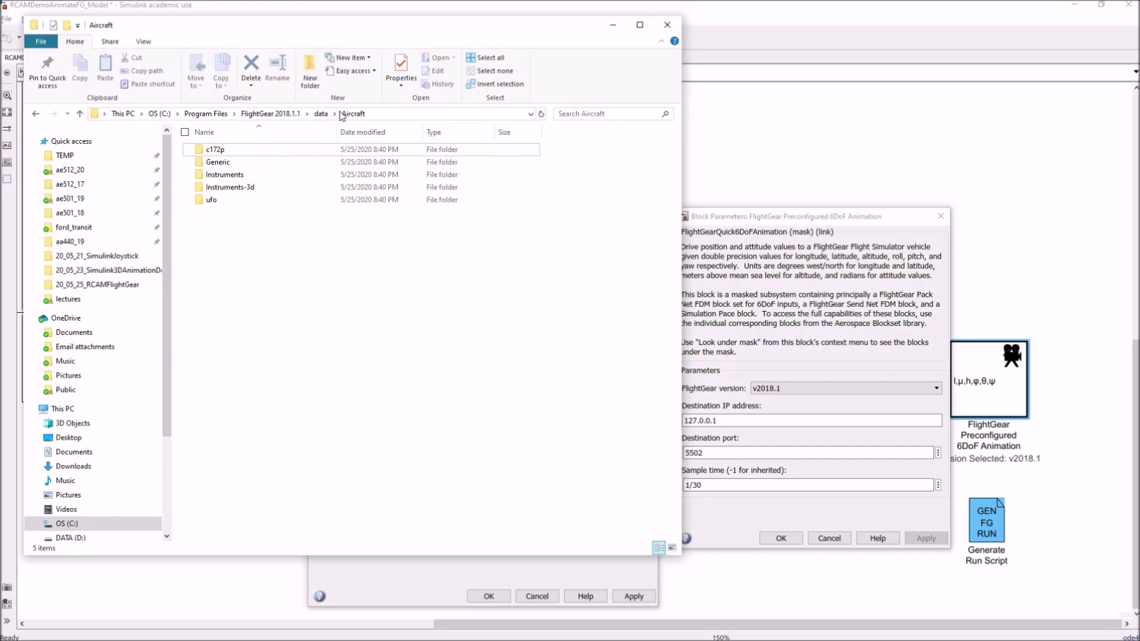
left_click(290, 114)
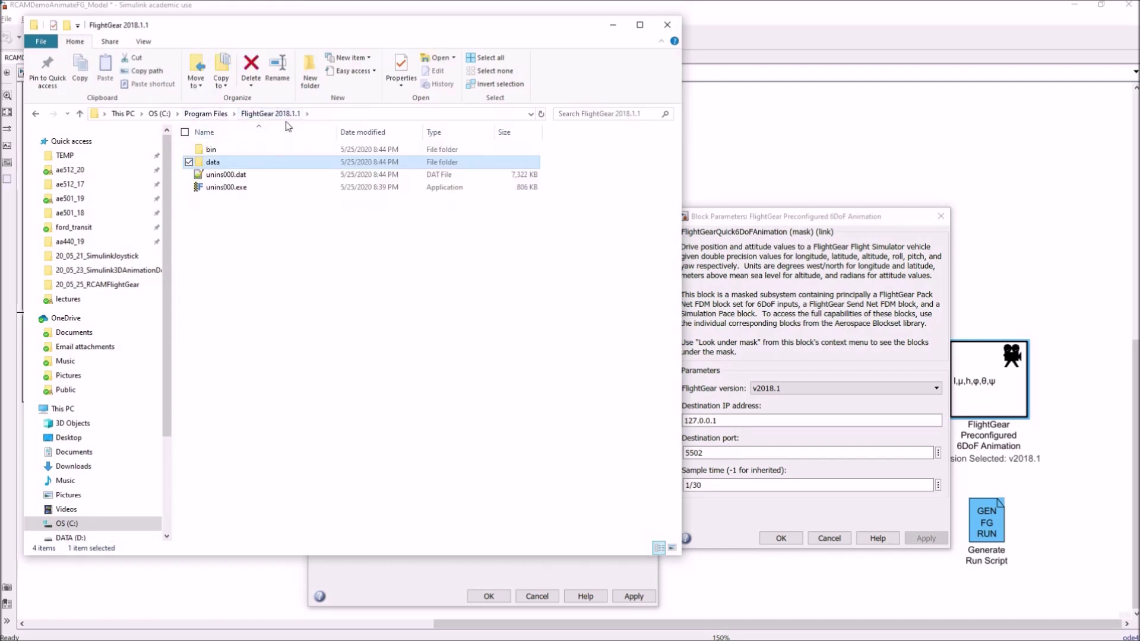
left_click(333, 114)
right_click(208, 117)
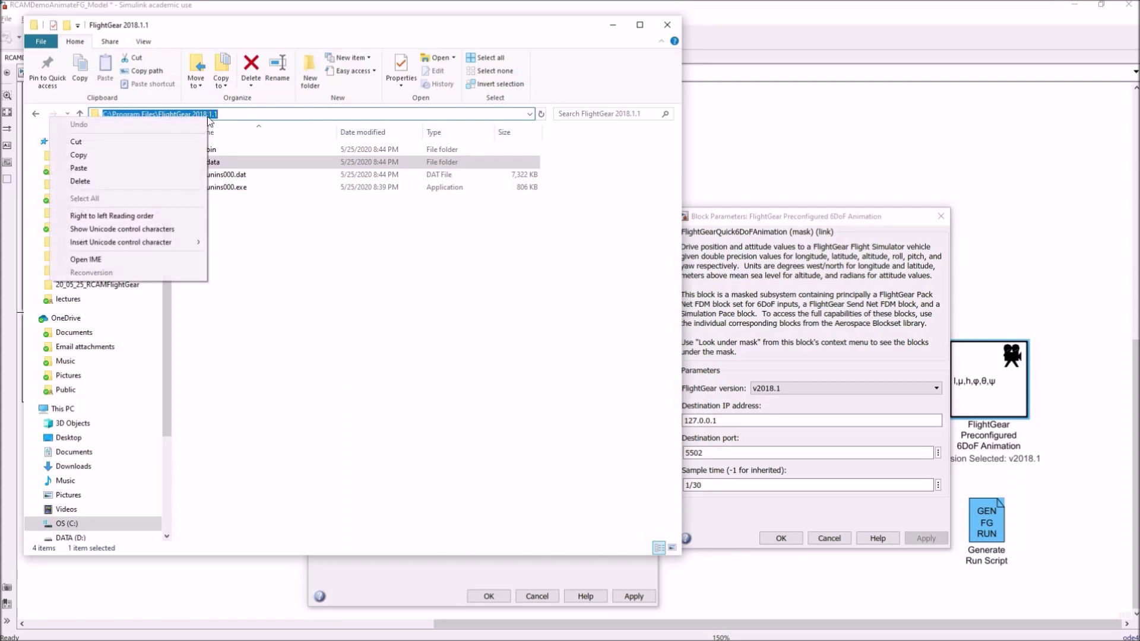
left_click(122, 156)
- Cancel the 6DoF Animation block's dialog, set the run script's FlightGear base directory to C:\Program Files\FlightGear 2018.1.1, and apply the settings
left_click(755, 242)
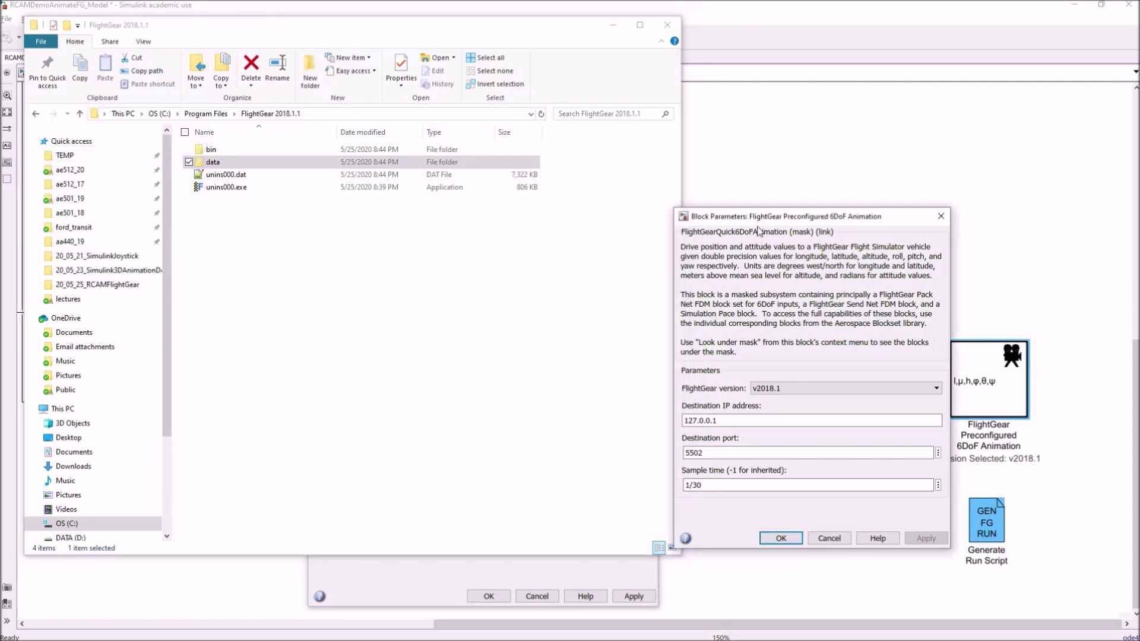
left_click(406, 567)
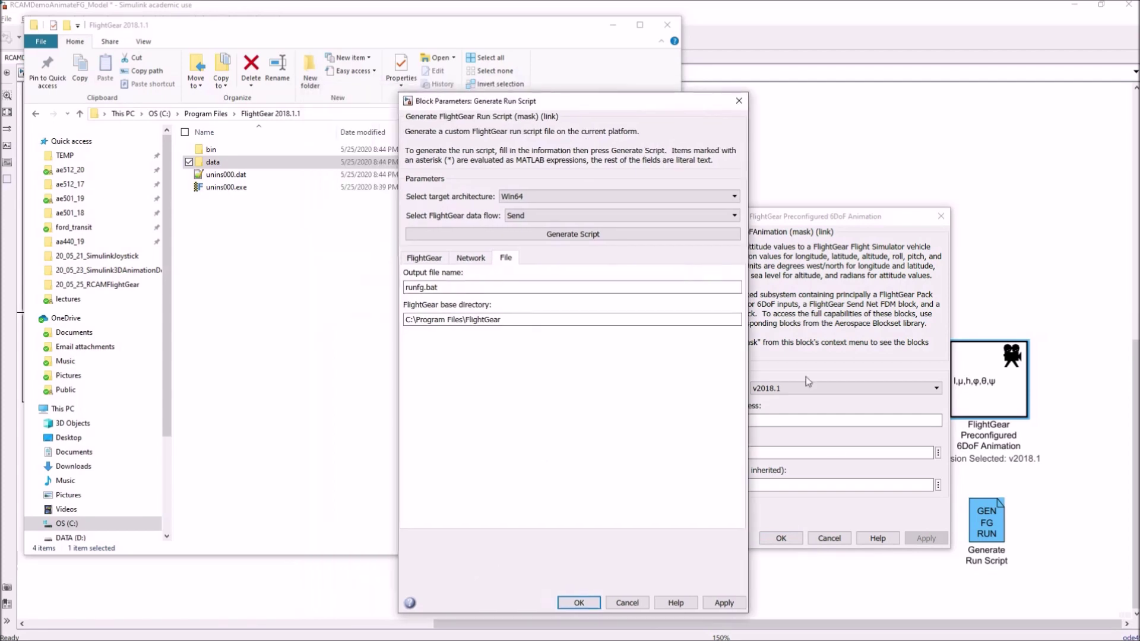
left_click(834, 540)
left_click_drag(564, 109, 877, 77)
left_click_drag(718, 289, 867, 284)
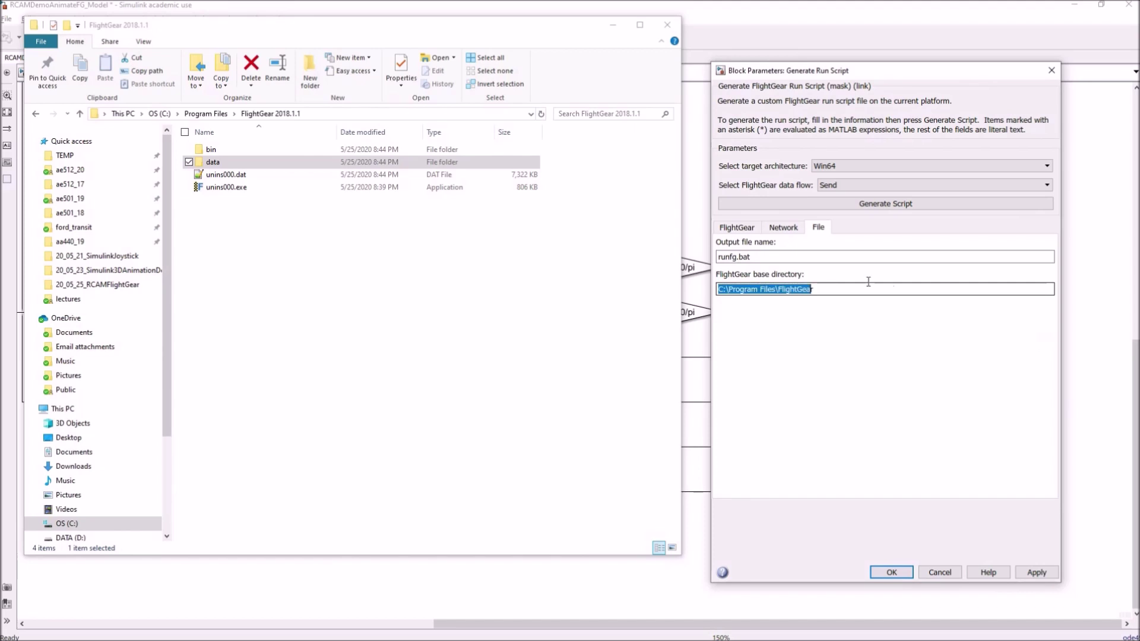
right_click(805, 291)
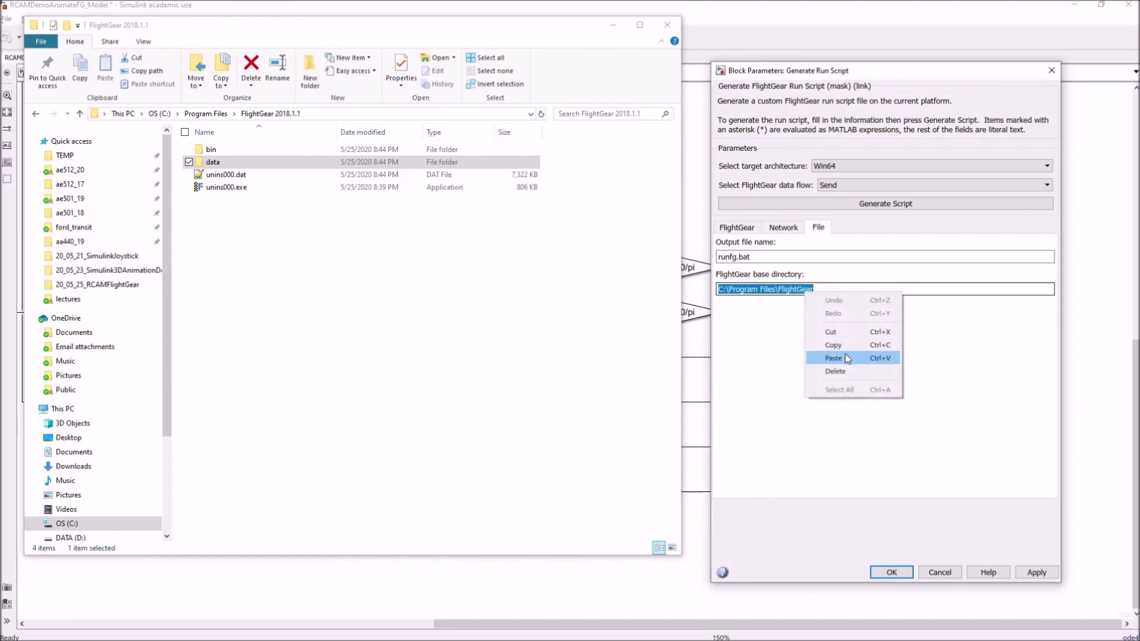
left_click(833, 358)
left_click(1036, 572)
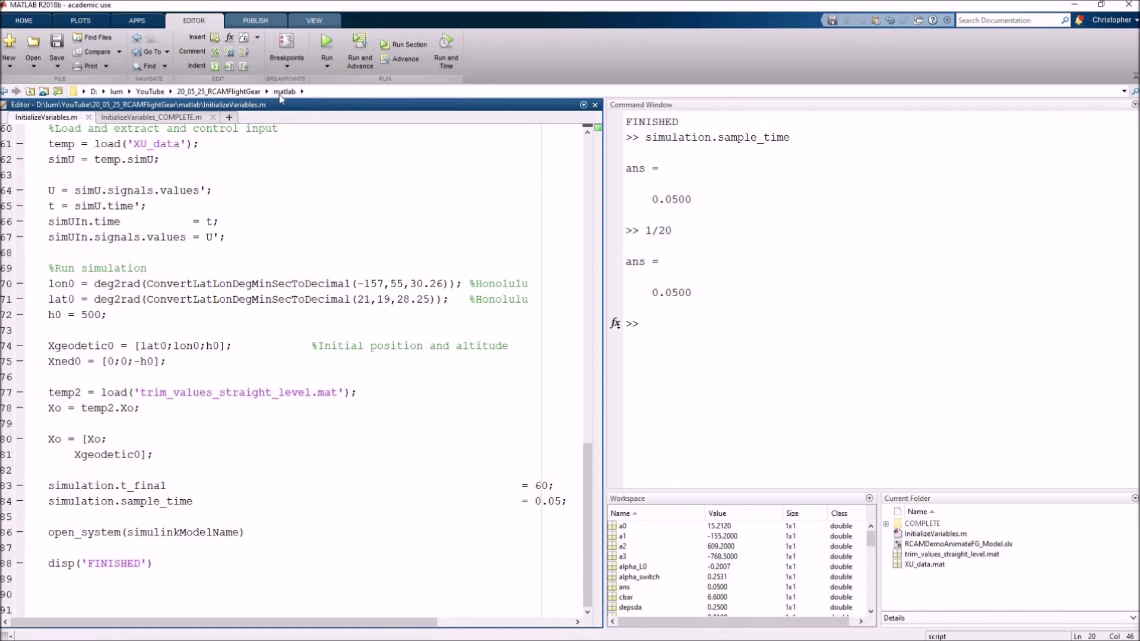
- Copy MATLAB's current folder path and open that 20_05_25_RCAMFlightGear\matlab folder in File Explorer
left_click(326, 91)
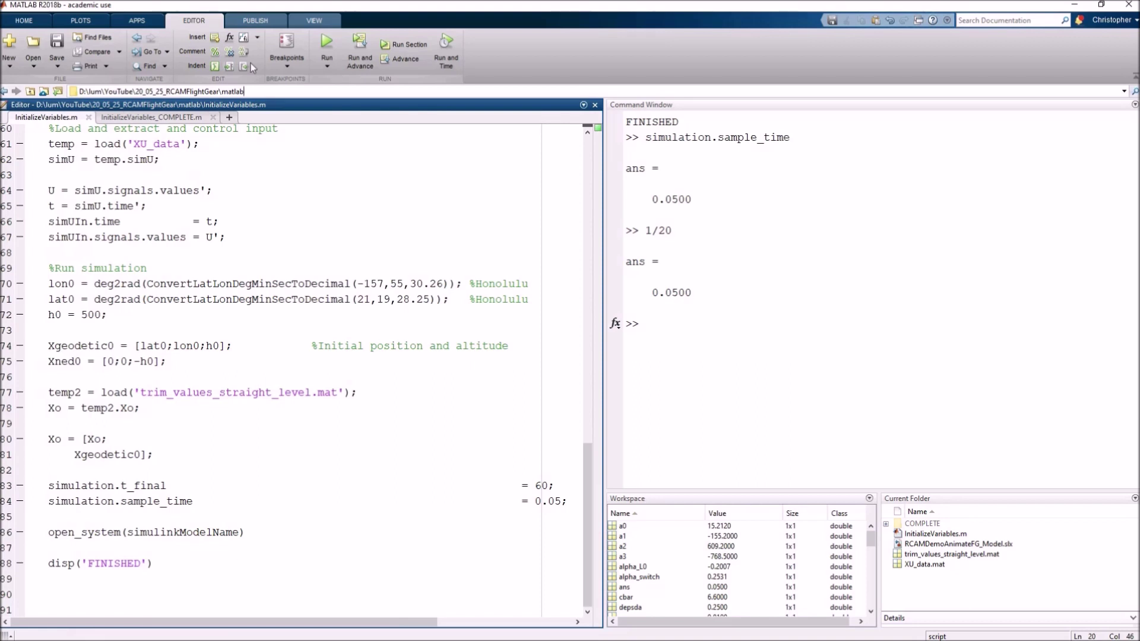
triple_click(79, 94)
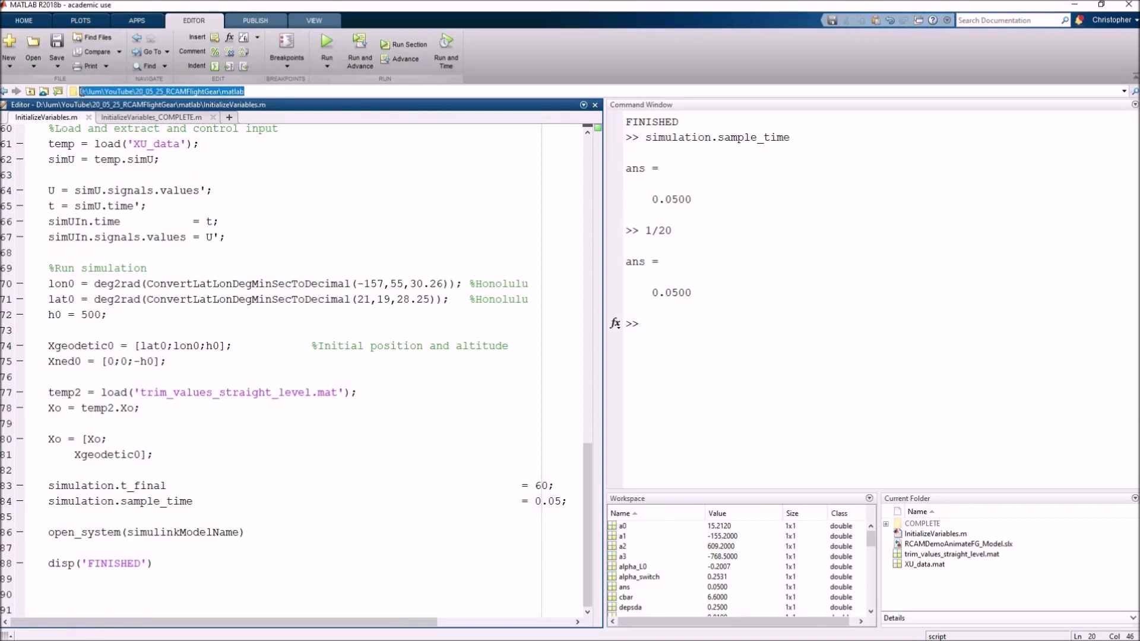
right_click(98, 94)
left_click(122, 111)
key("alt+Tab")
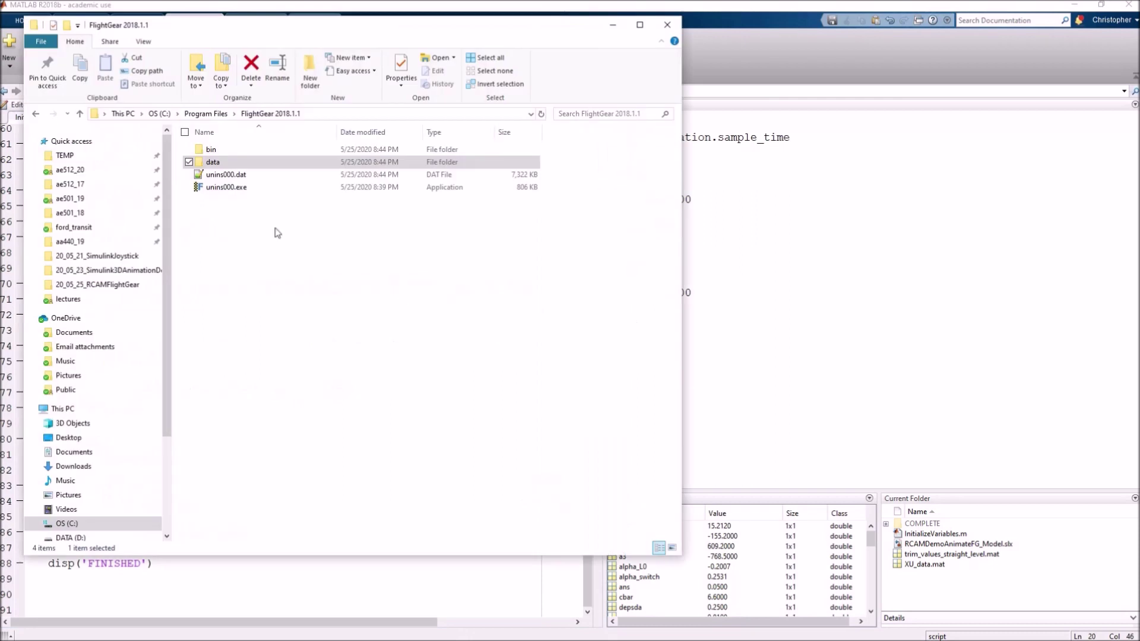
left_click(319, 113)
right_click(162, 113)
left_click(244, 167)
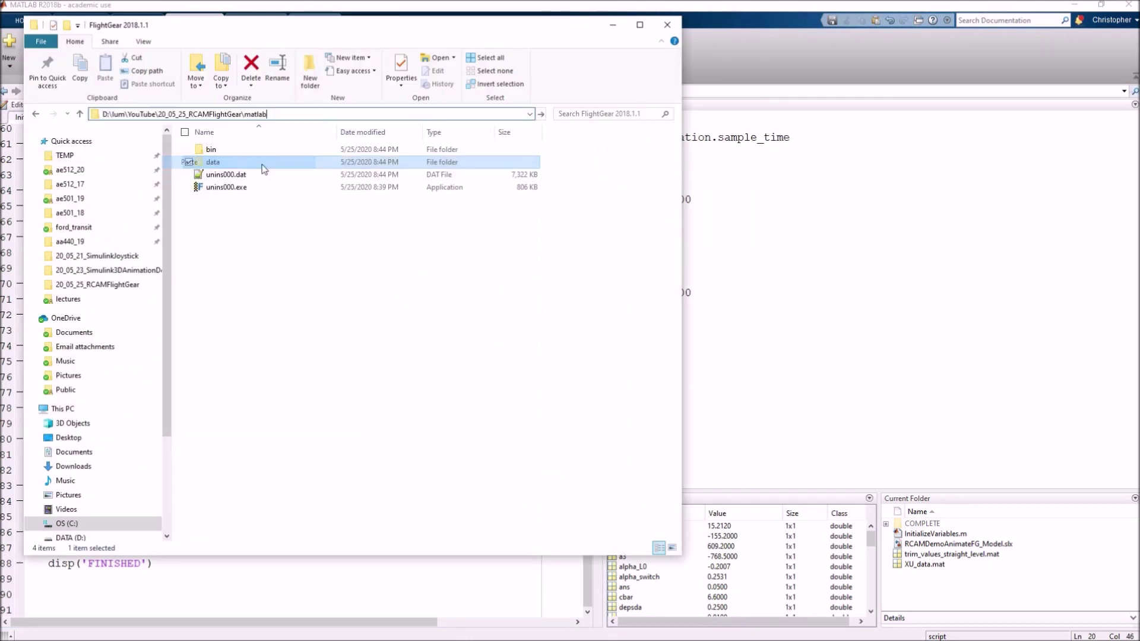
key("Return")
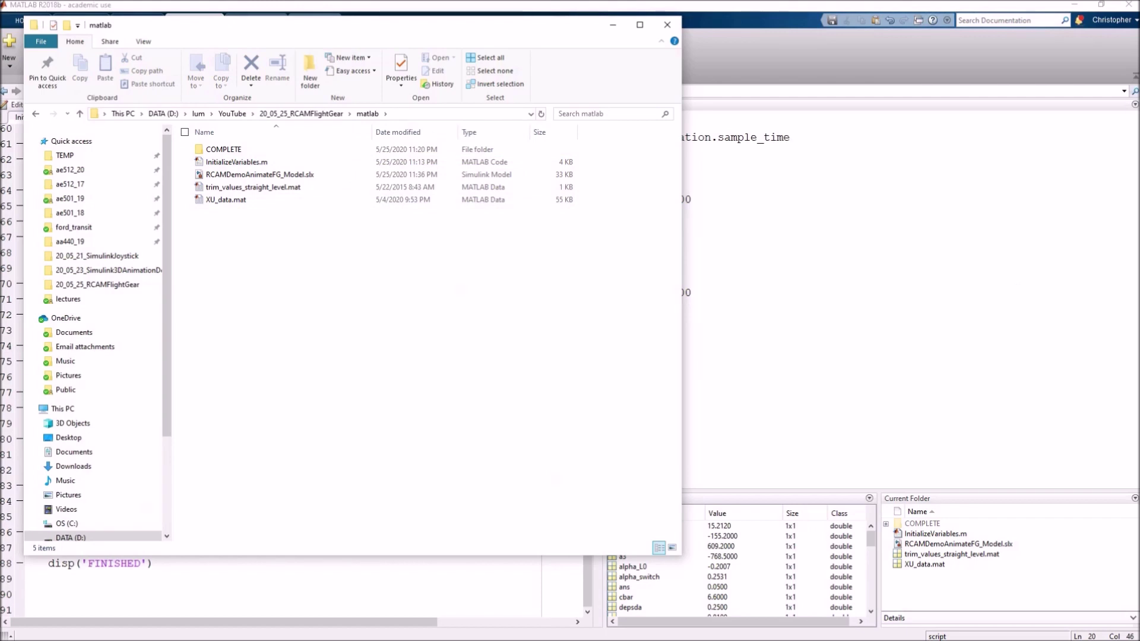
- Bring the Generate Run Script dialog beside the File Explorer window and generate the script with the output file name runfg.bat
key("alt+Tab")
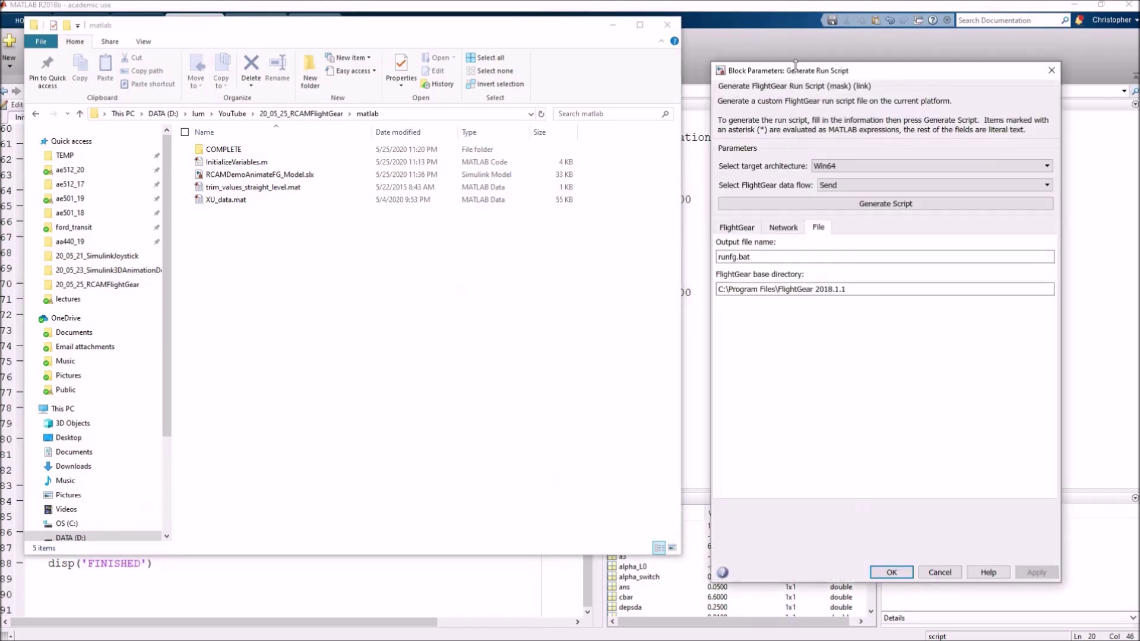
left_click_drag(796, 71, 773, 41)
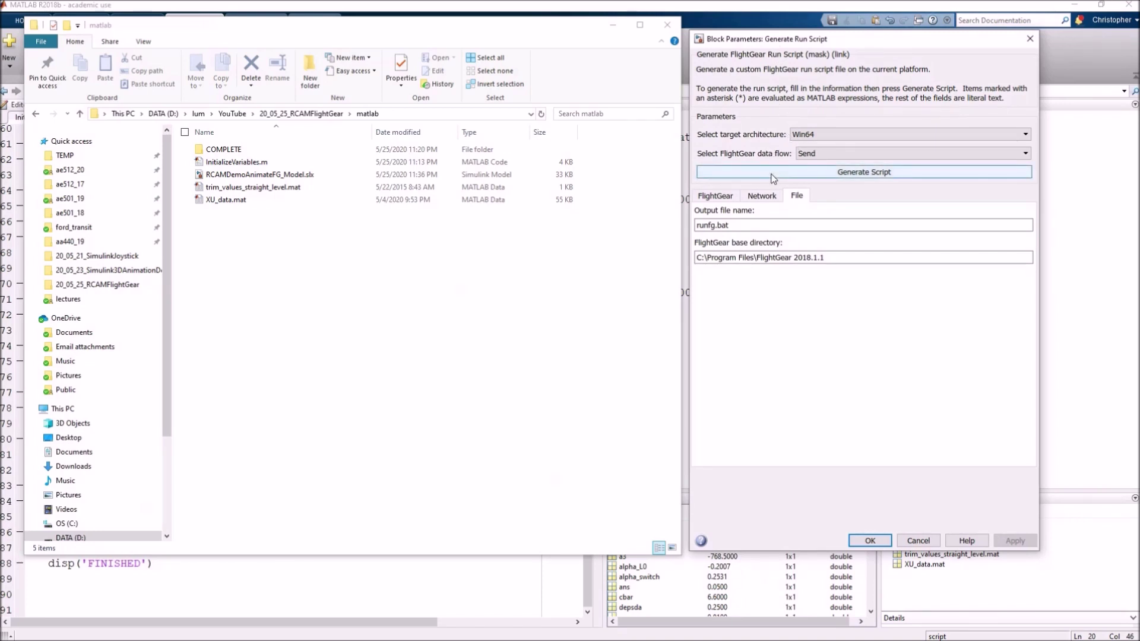
left_click(759, 224)
double_click(760, 223)
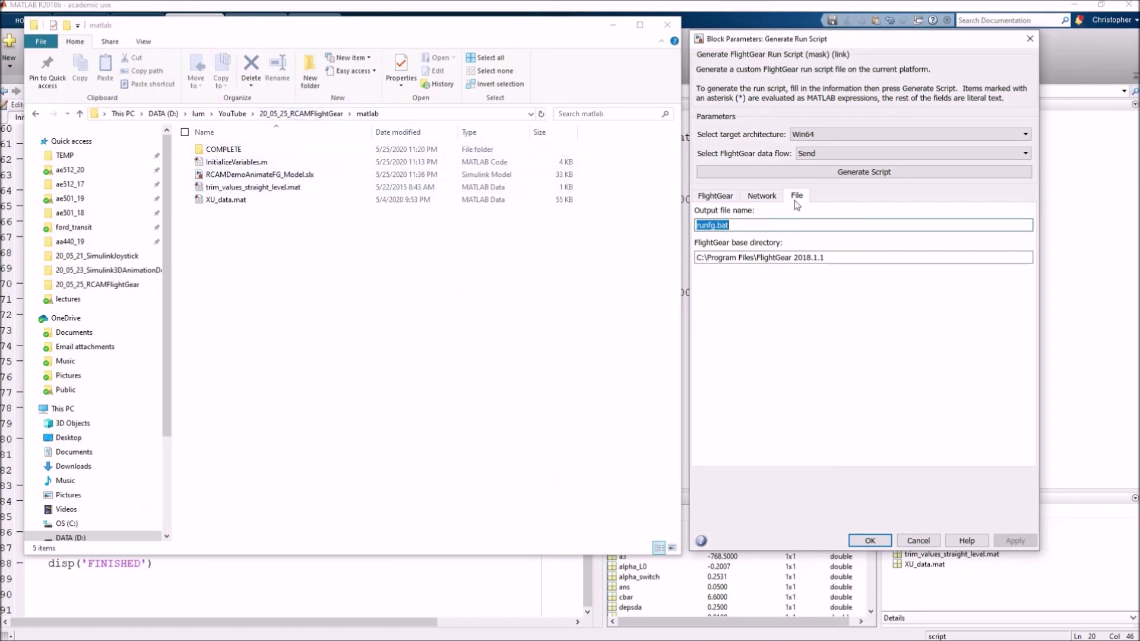
left_click(864, 172)
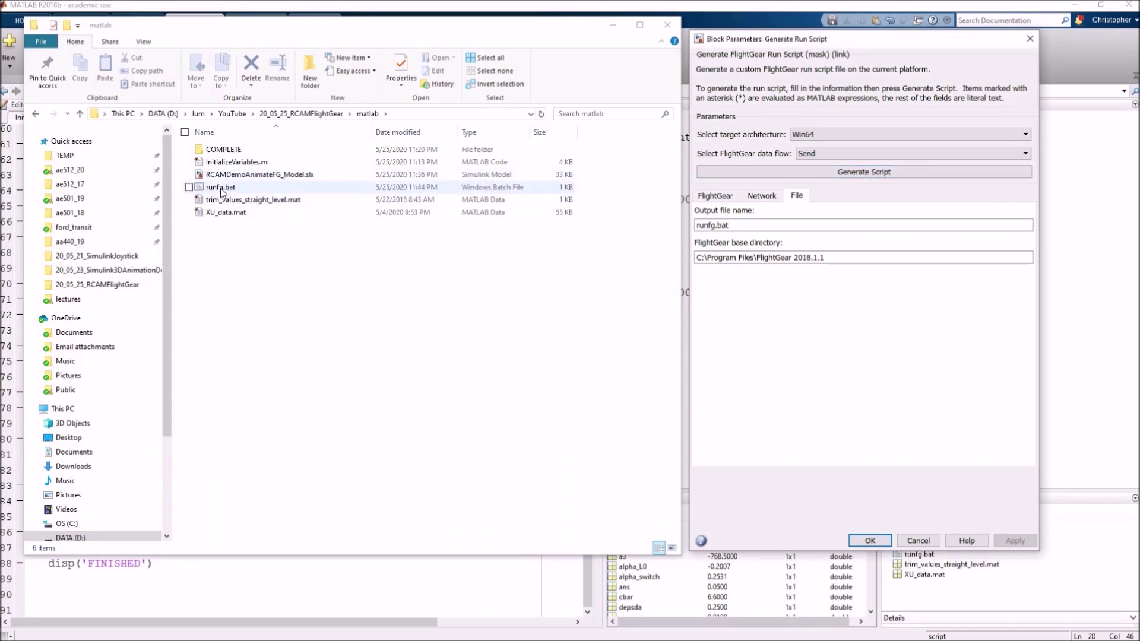
- Review the commands of runfg.bat in Notepad++, close the editor and accept the Generate Run Script settings
left_click(221, 189)
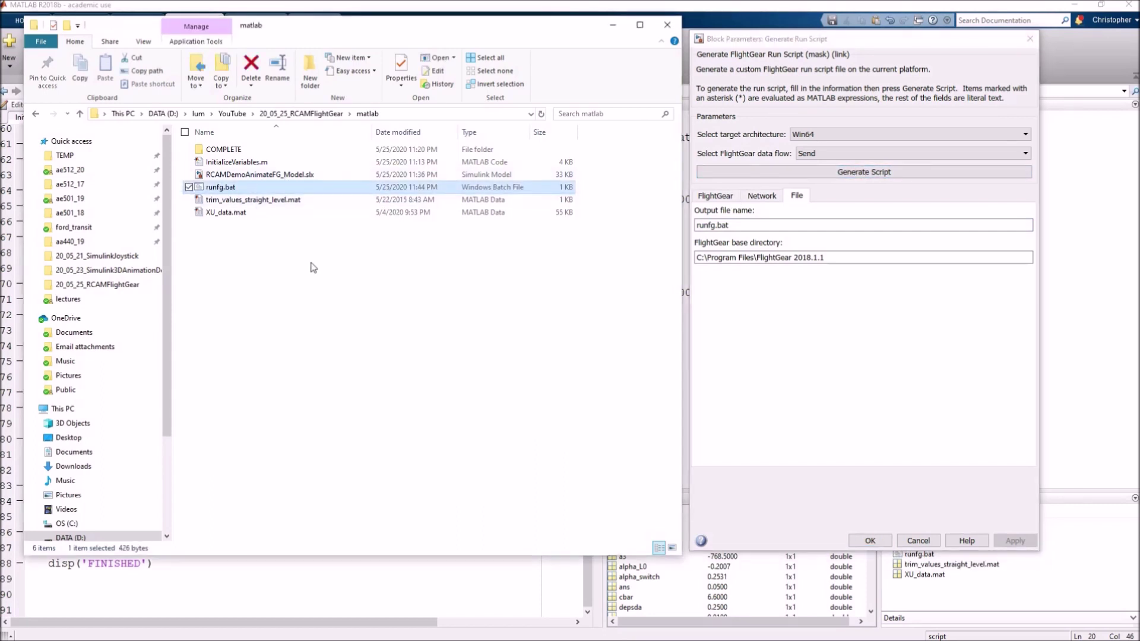
right_click(235, 190)
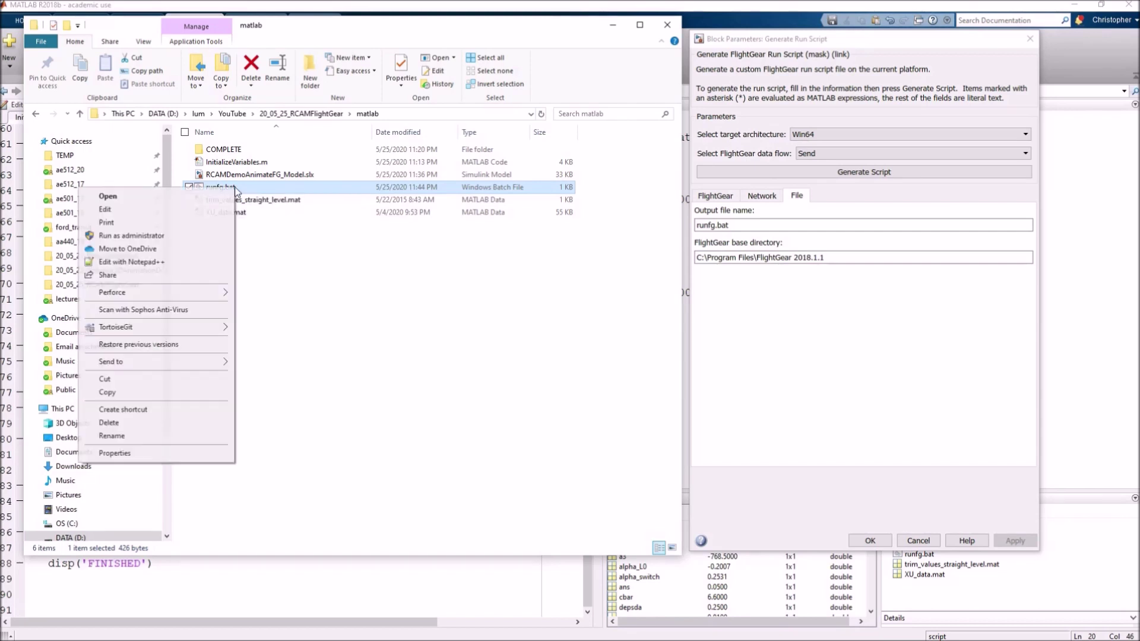
left_click(162, 264)
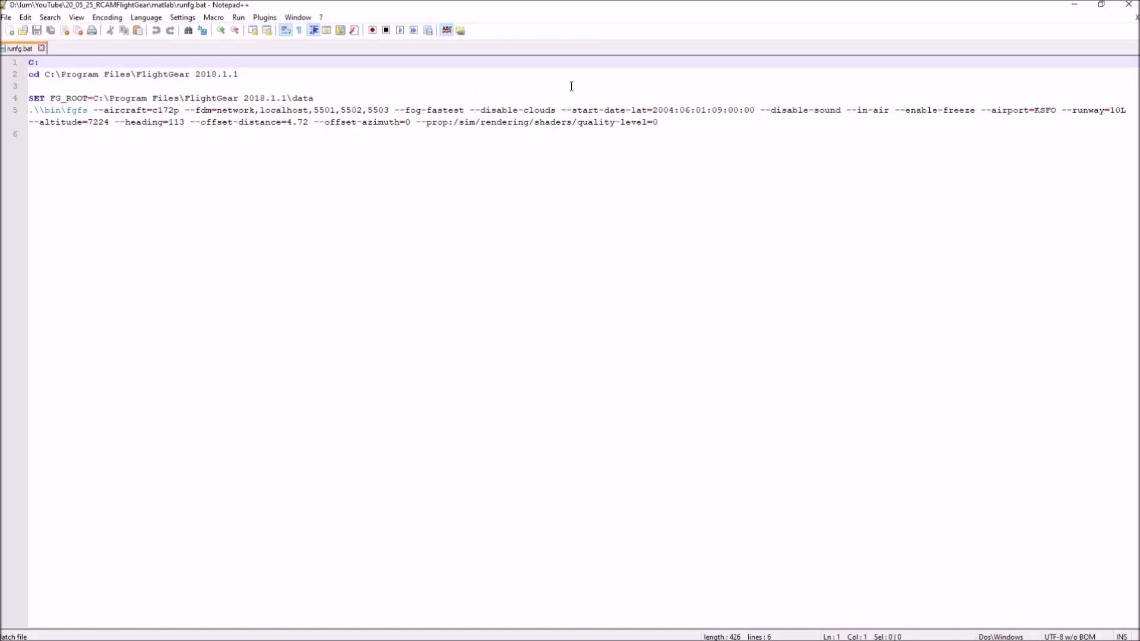
left_click(1128, 4)
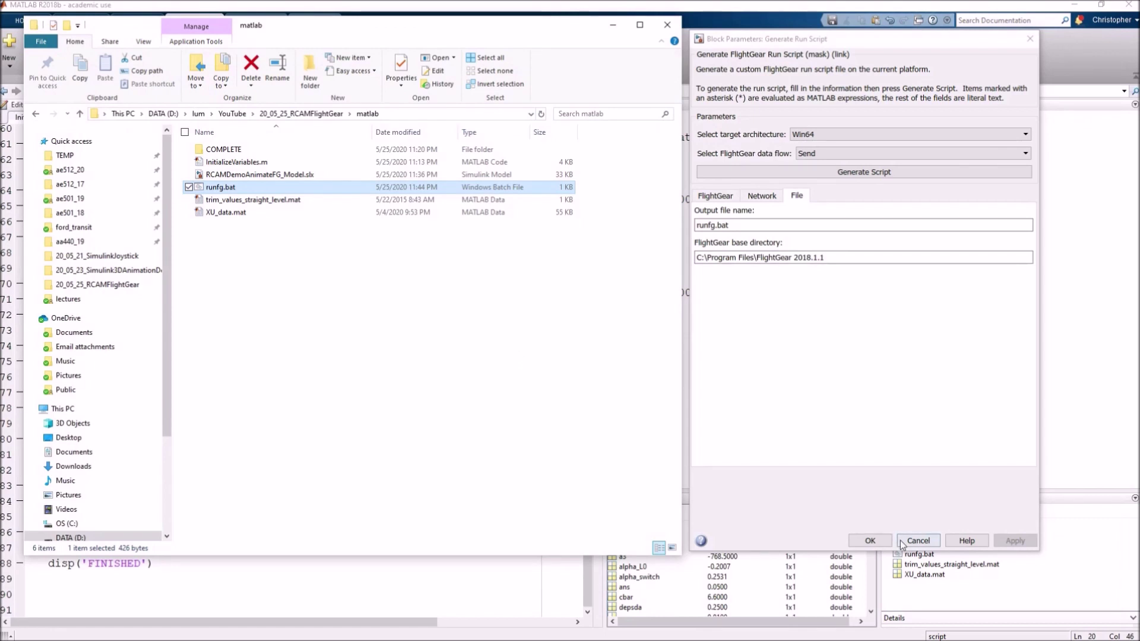
left_click(867, 540)
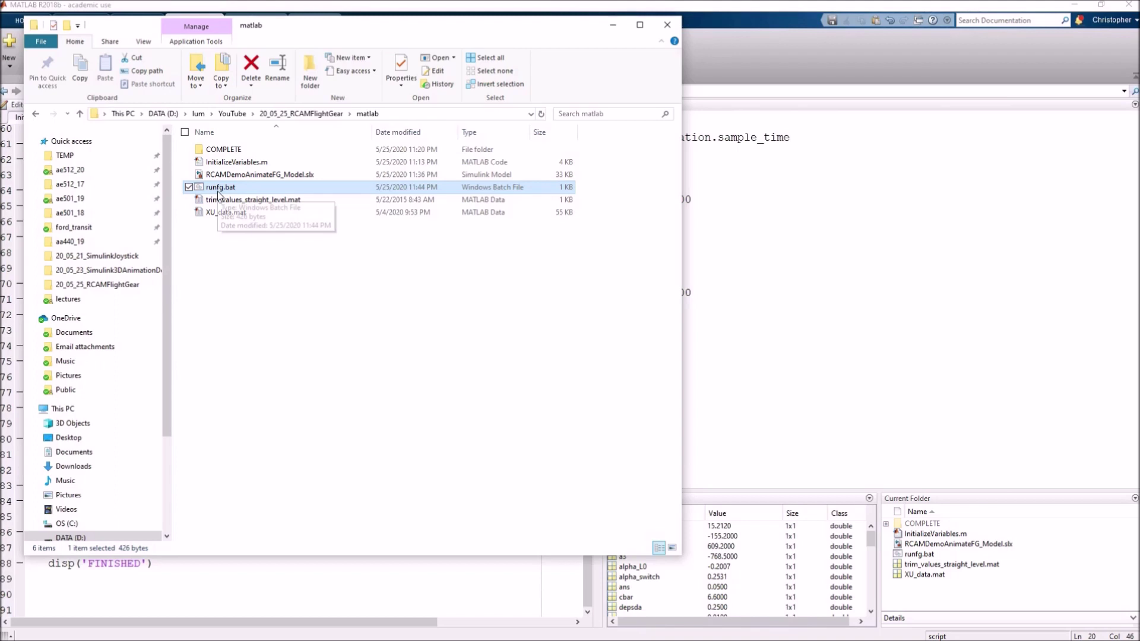
- Launch FlightGear by running runfg.bat and arrange the FlightGear and command windows so that they do not overlap
left_click(237, 273)
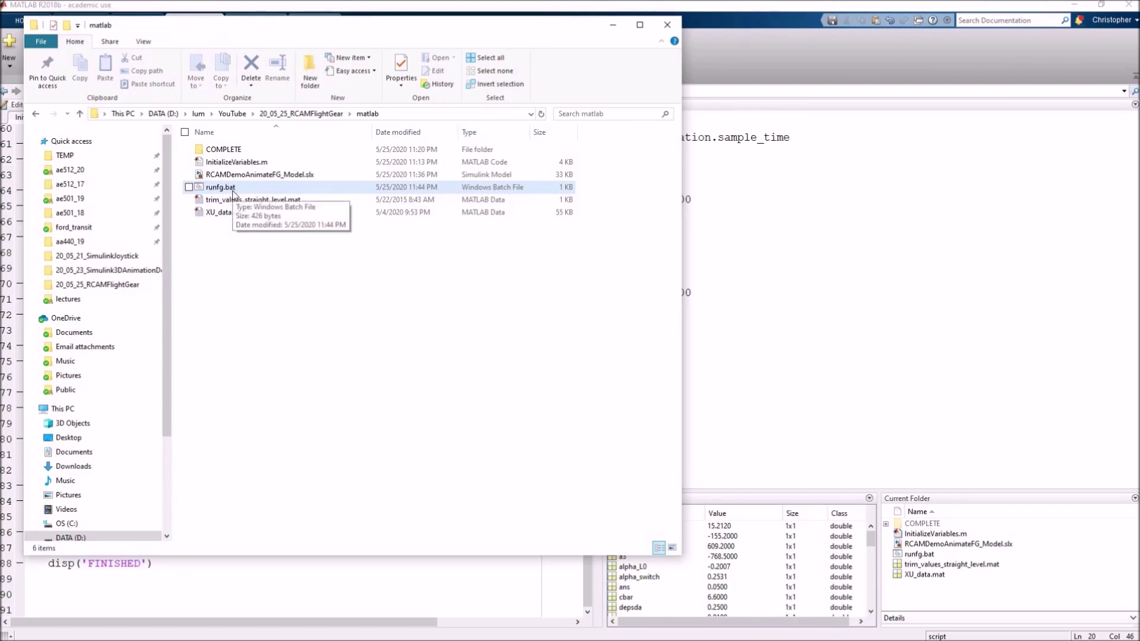
left_click(234, 190)
double_click(234, 187)
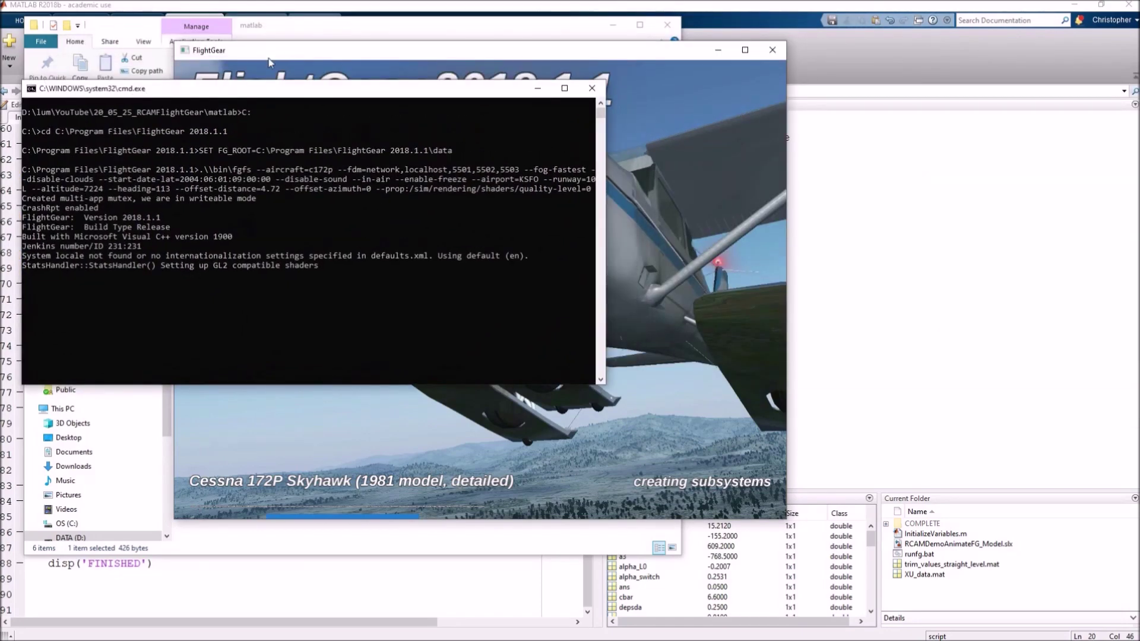
left_click_drag(346, 58, 669, 64)
left_click_drag(443, 98, 438, 185)
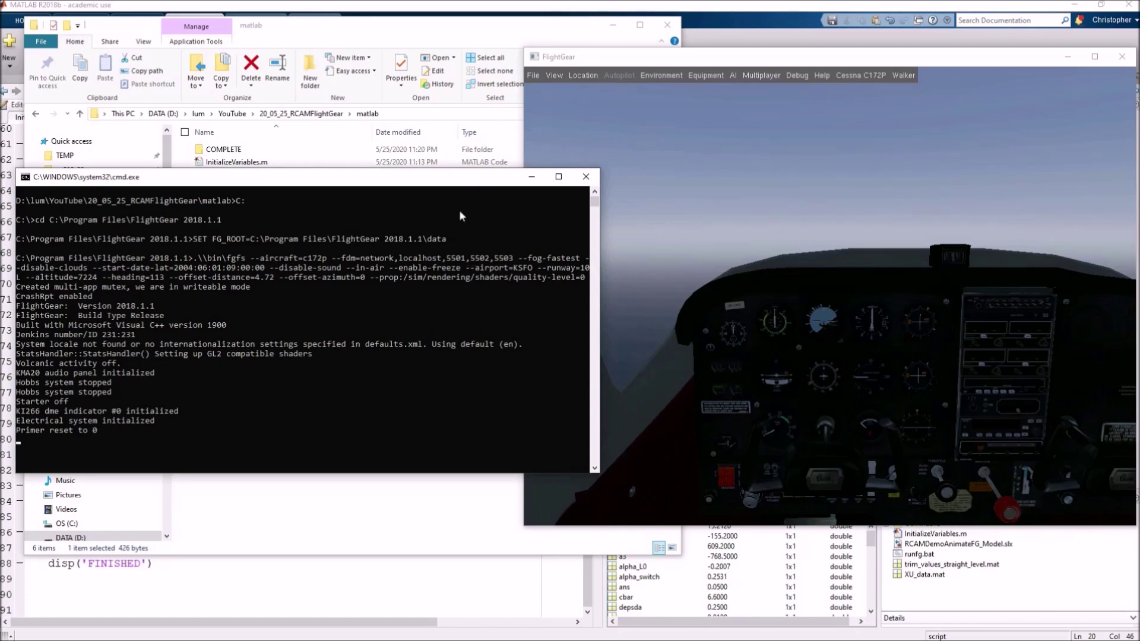
left_click_drag(646, 63, 644, 74)
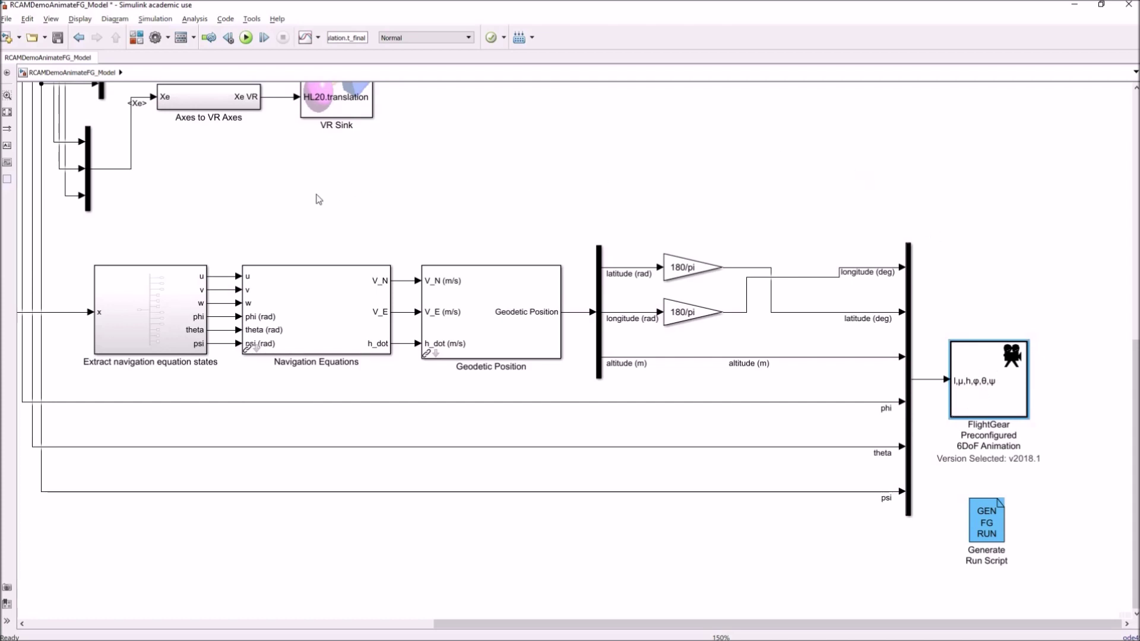
- Switch from the Simulink model to the InitializeVariables.m script in MATLAB
left_click_drag(315, 190, 414, 223)
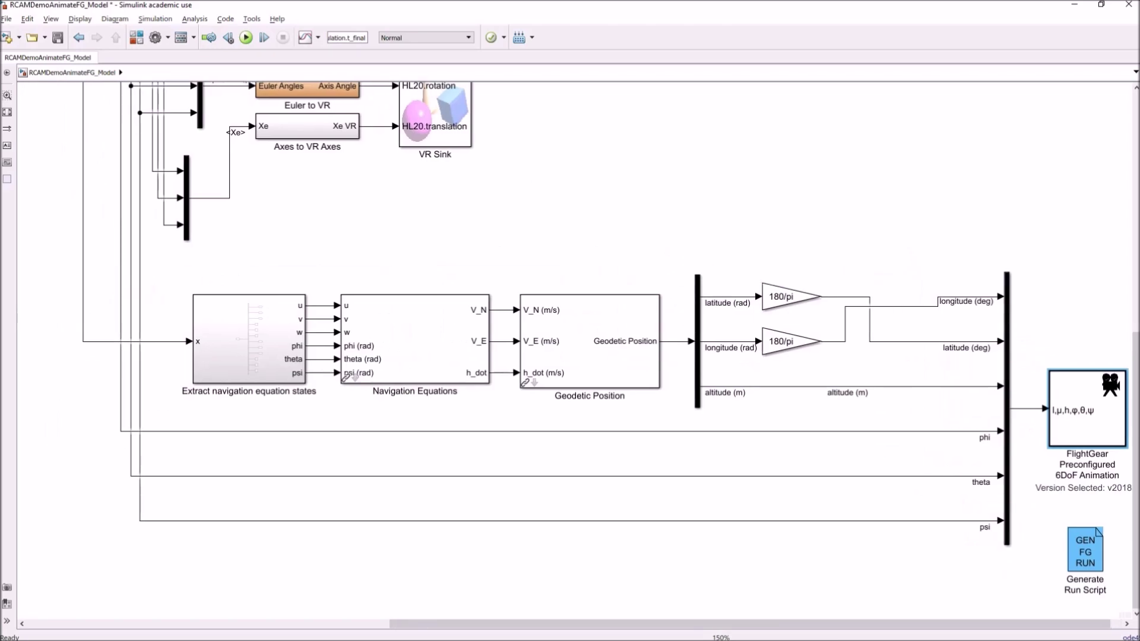
key("alt+Tab")
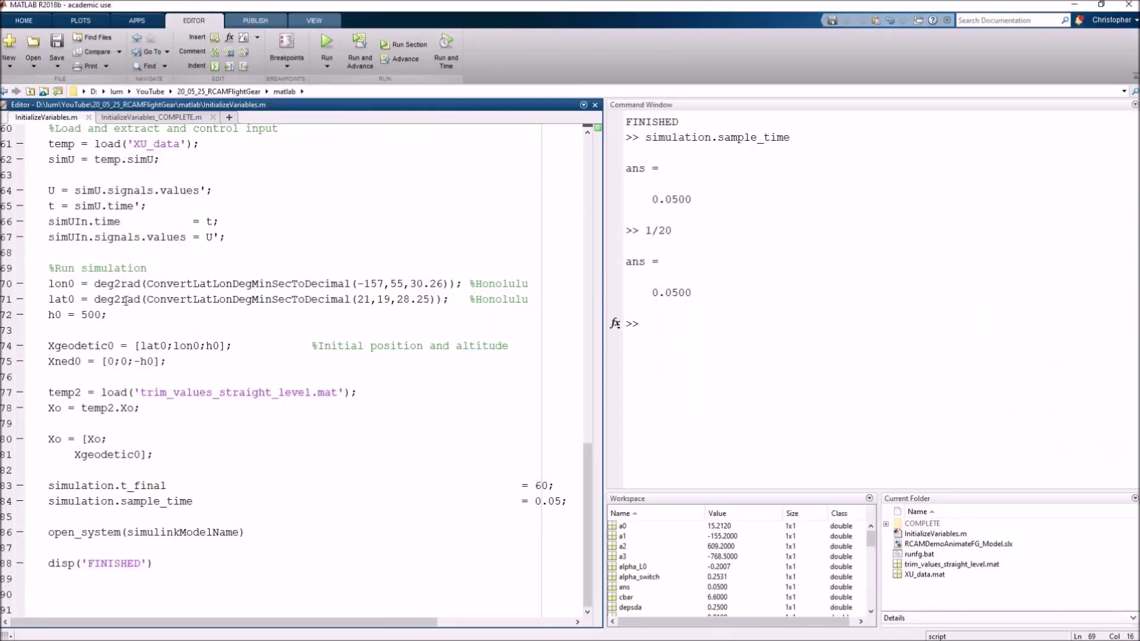
left_click_drag(50, 284, 404, 299)
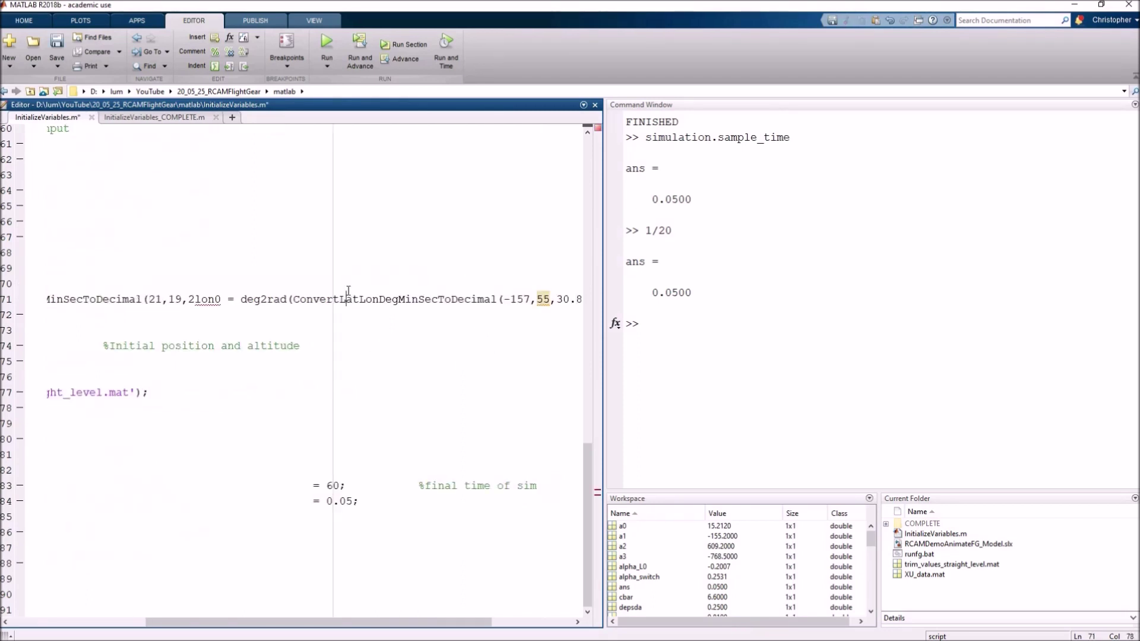
key("ctrl+z")
left_click_drag(367, 622, 230, 622)
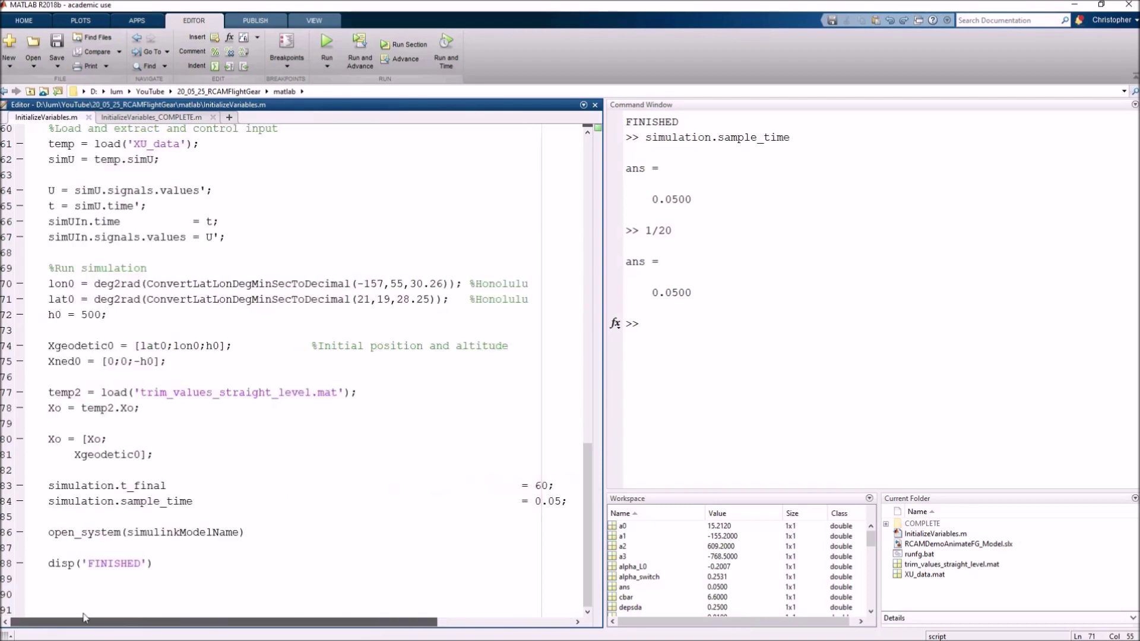
- Highlight the Honolulu lon0 and lat0 lines in InitializeVariables.m and run the script
mouse_move(41, 285)
left_mouse_down()
mouse_move(43, 313)
mouse_move(43, 302)
left_mouse_up()
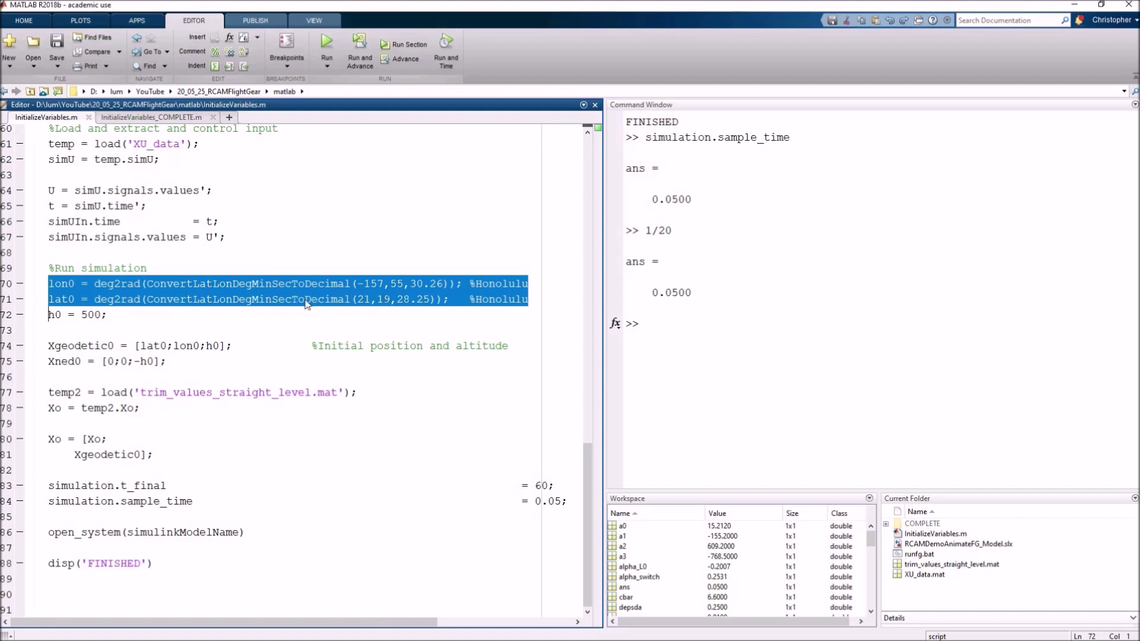
left_click(351, 309)
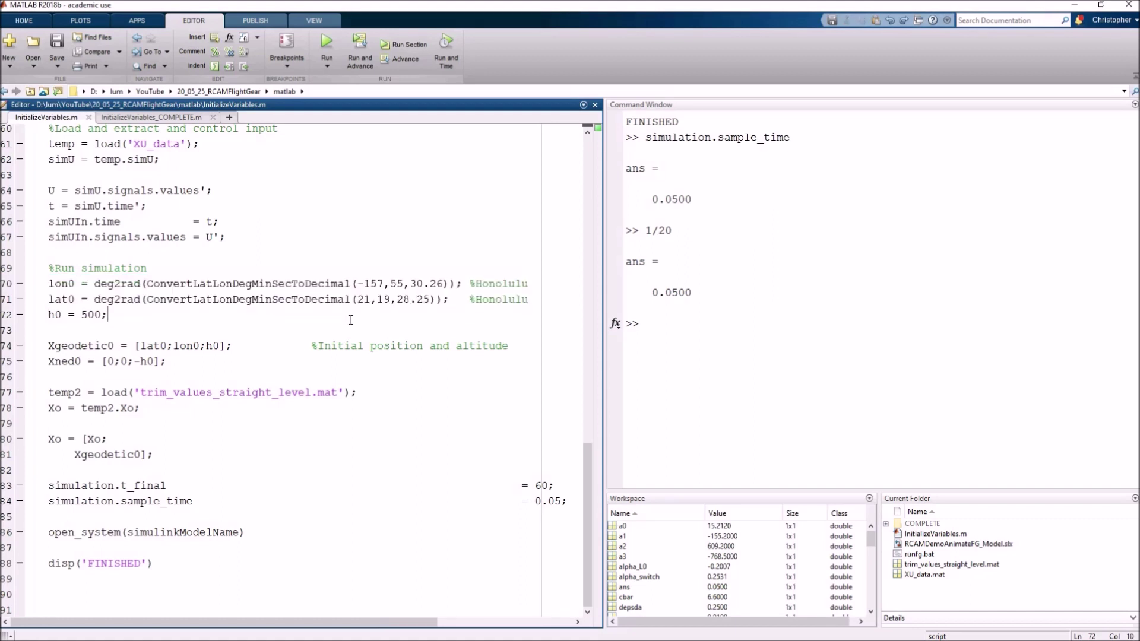
left_click(332, 268)
left_click(326, 45)
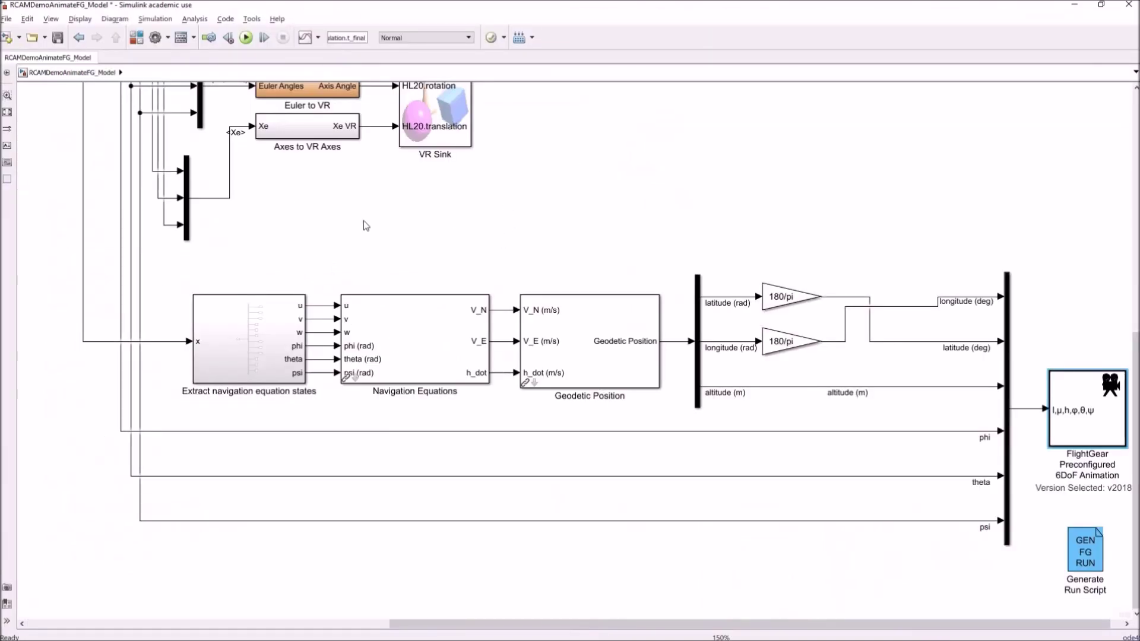
- Examine the model from the joystick input through the RCAM block to the navigation equations, and check the FlightGear window
left_click_drag(386, 216, 746, 410)
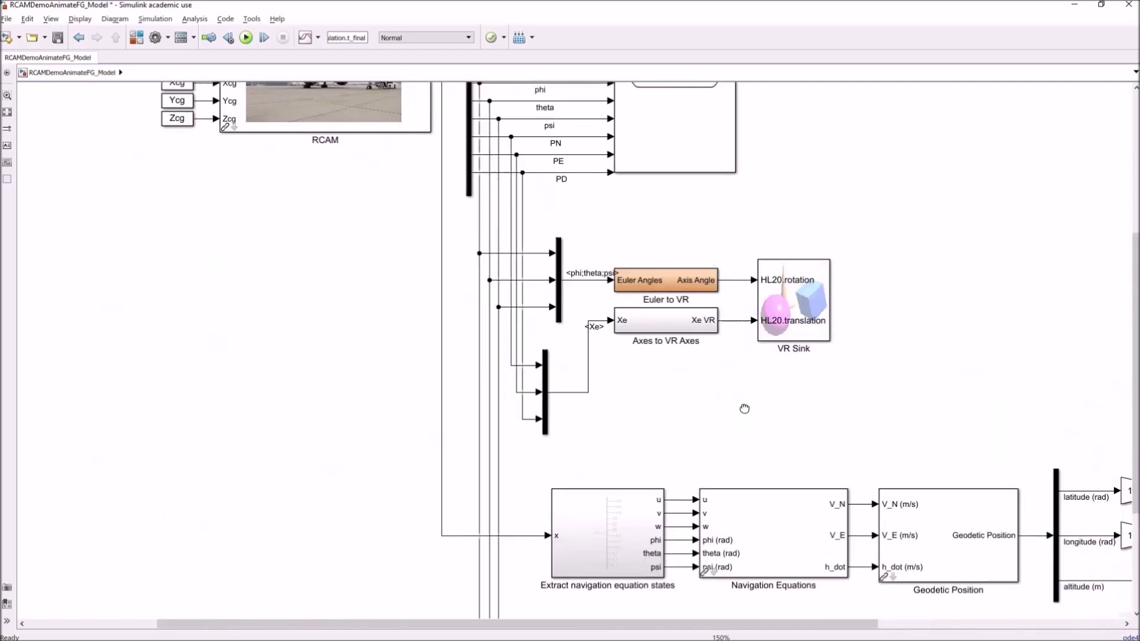
scroll(361, 272, "down", 1)
left_click_drag(339, 282, 520, 415)
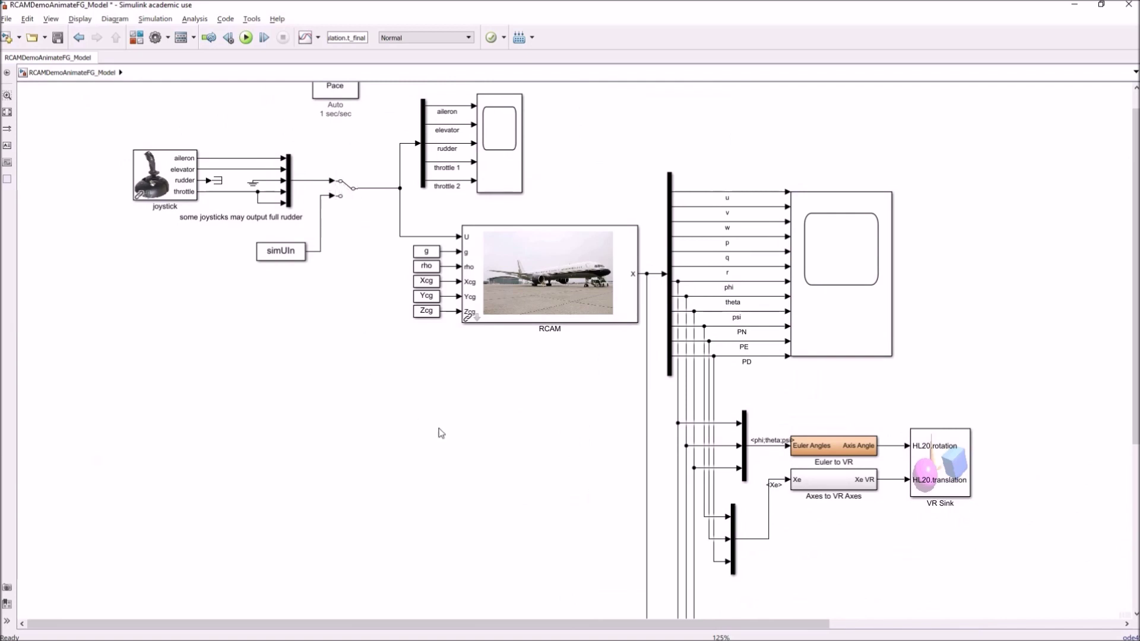
left_click_drag(524, 458, 234, 173)
left_click_drag(947, 249, 663, 164)
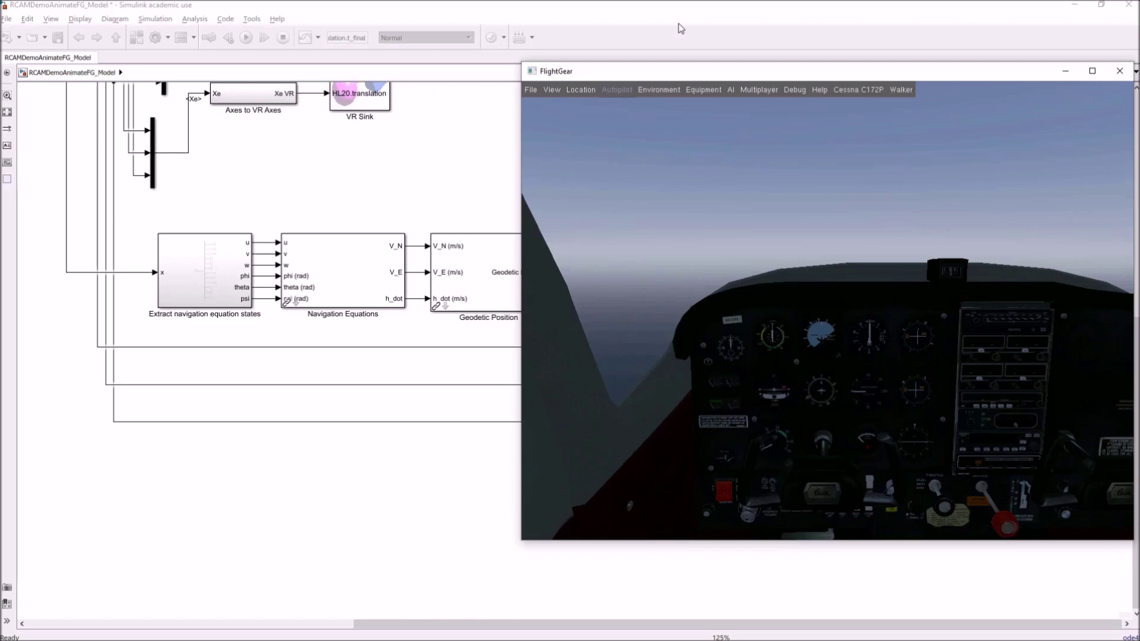
left_click(404, 215)
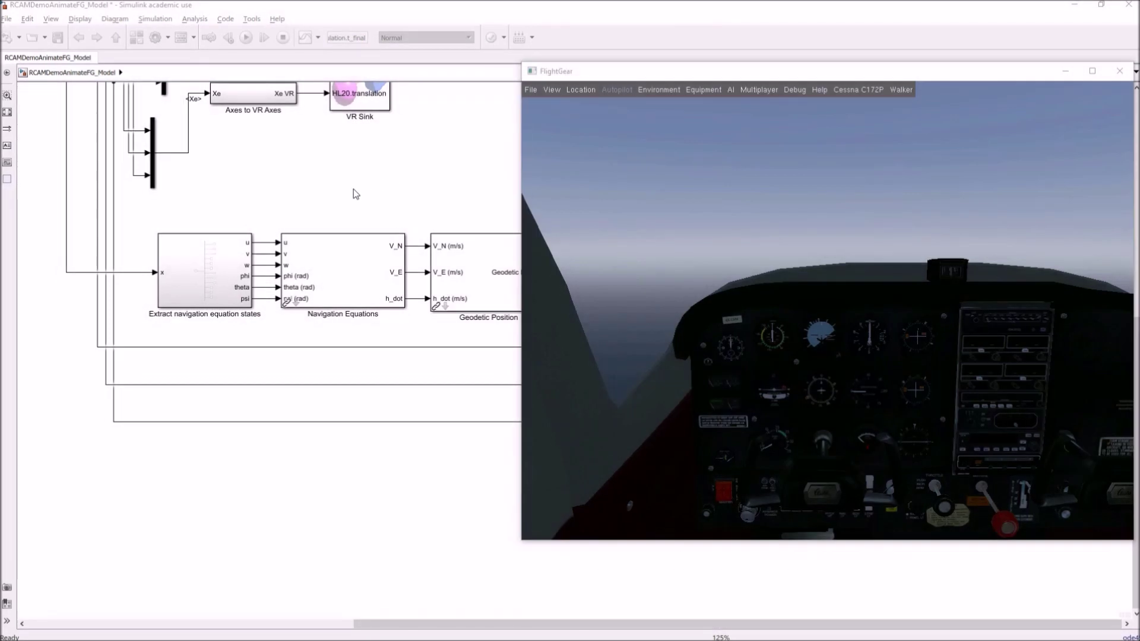
left_click(335, 191)
scroll(330, 177, "up", 6)
scroll(330, 177, "left", 5)
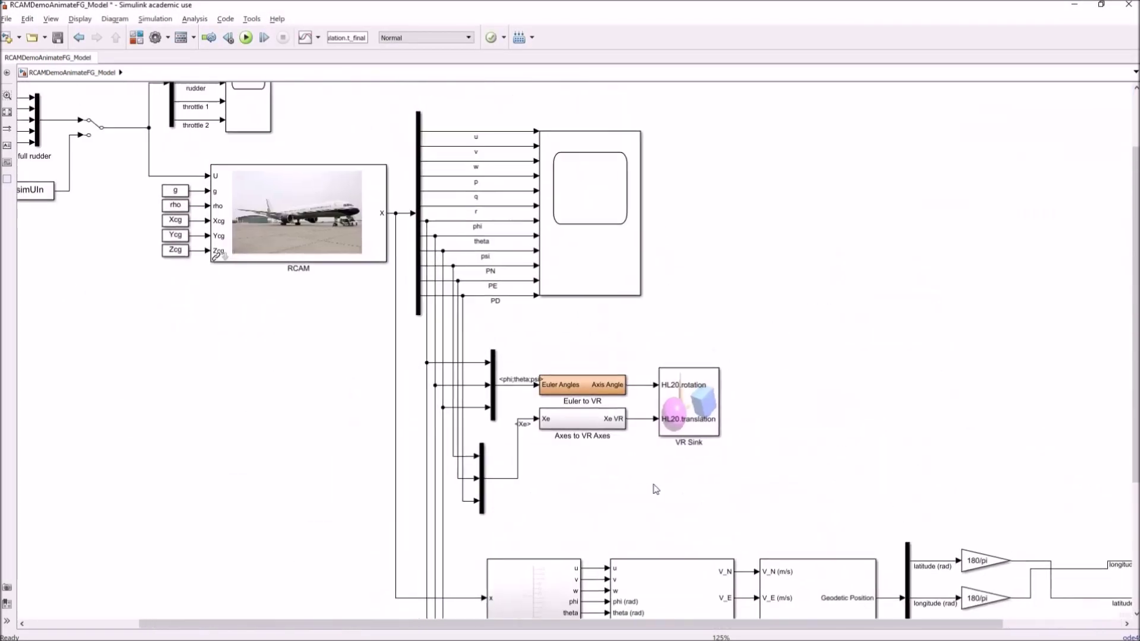
- Open the control input scope and tile it side by side with the Simulink model, each on half the screen
double_click(276, 149)
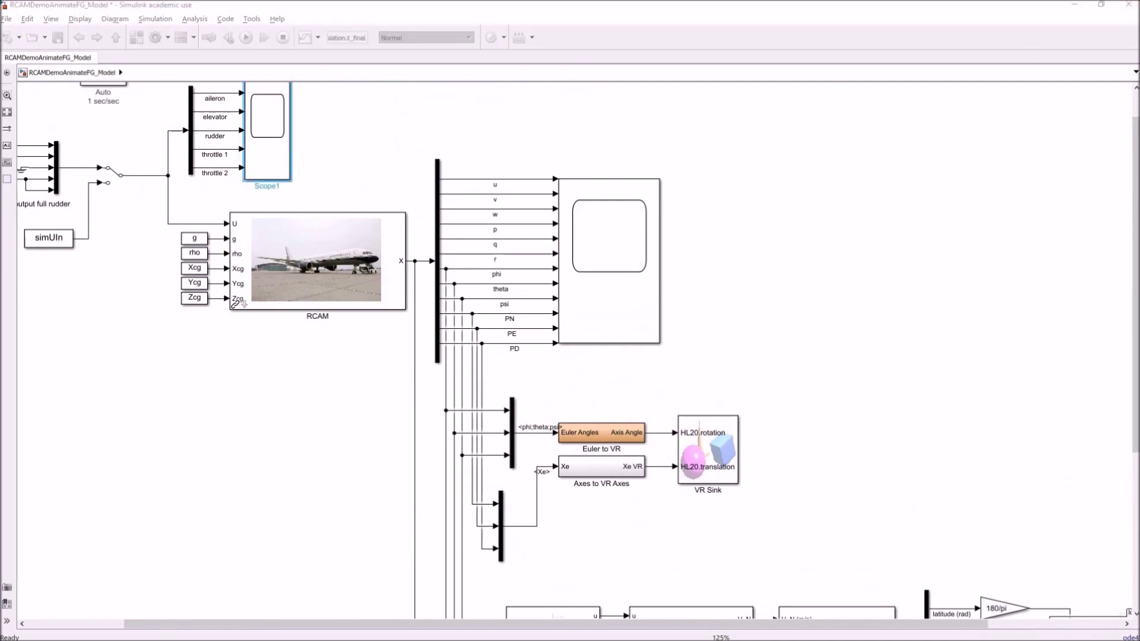
left_click_drag(1139, 223, 0, 166)
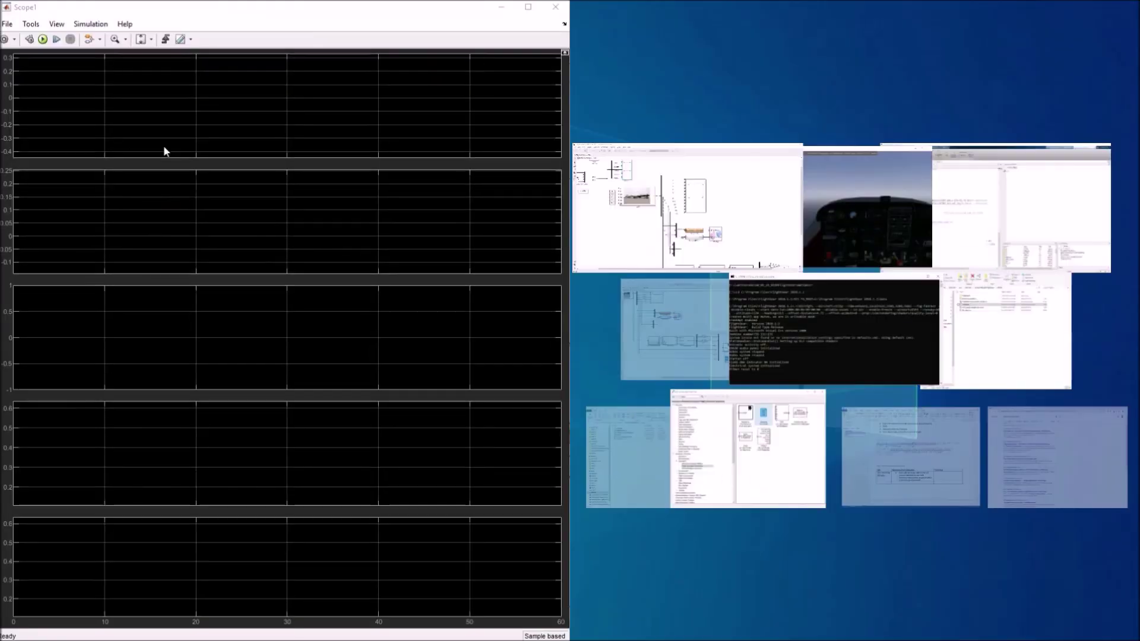
left_click(717, 197)
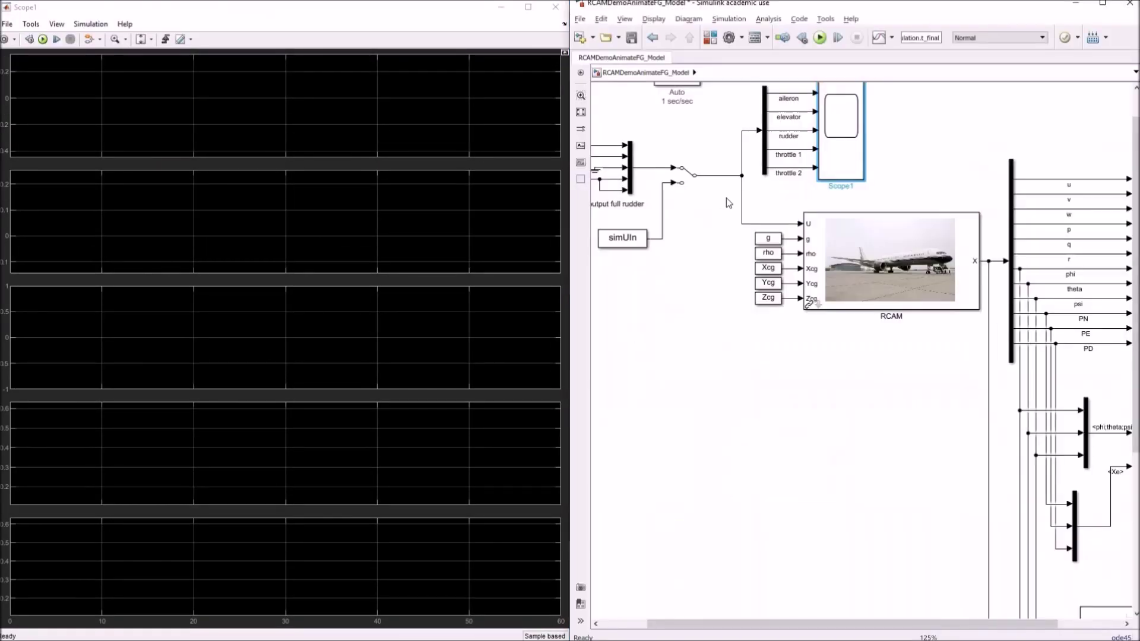
left_click_drag(784, 625, 876, 591)
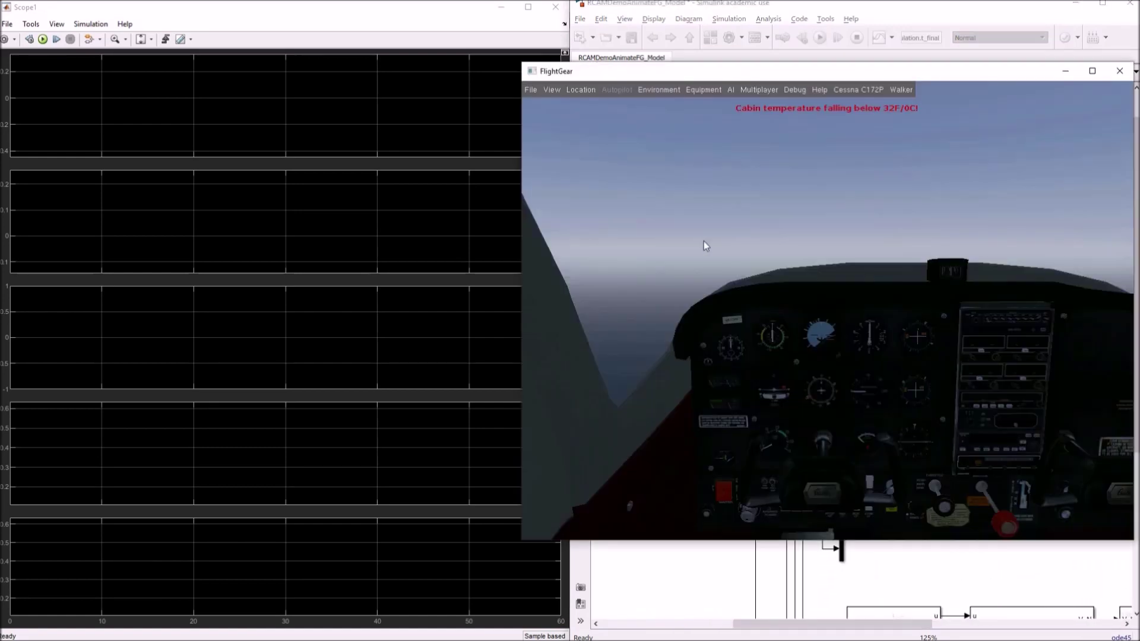
- Move the FlightGear window lower so the model's simulation controls stay uncovered, and bring it in front of the model
left_click_drag(721, 75, 745, 177)
left_click(787, 120)
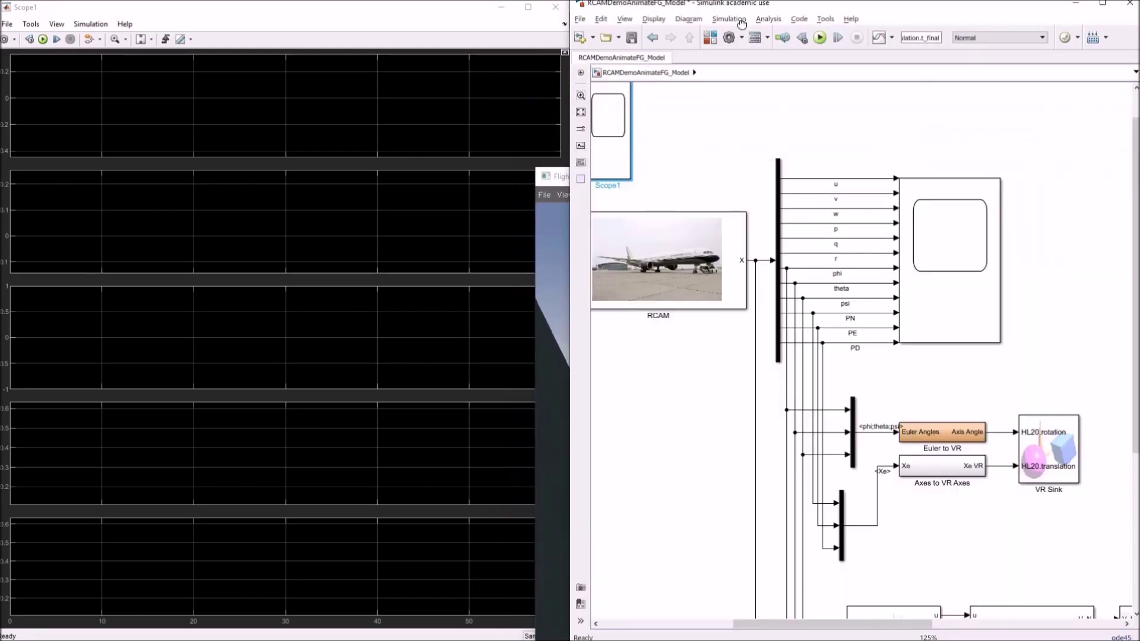
scroll(890, 462, "down", 5)
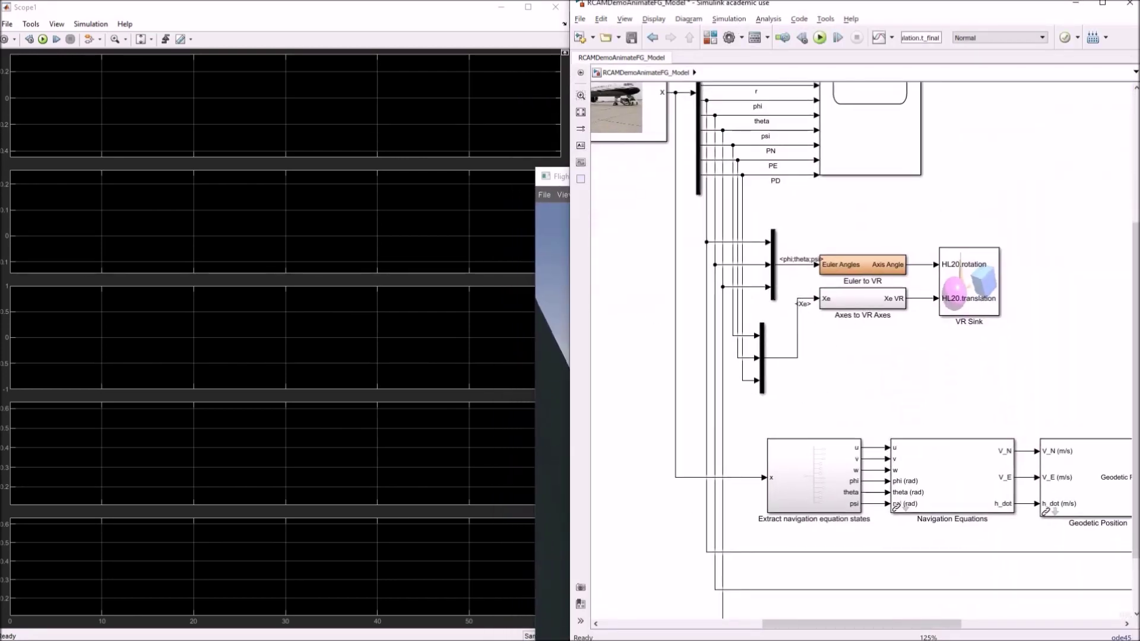
left_click(556, 355)
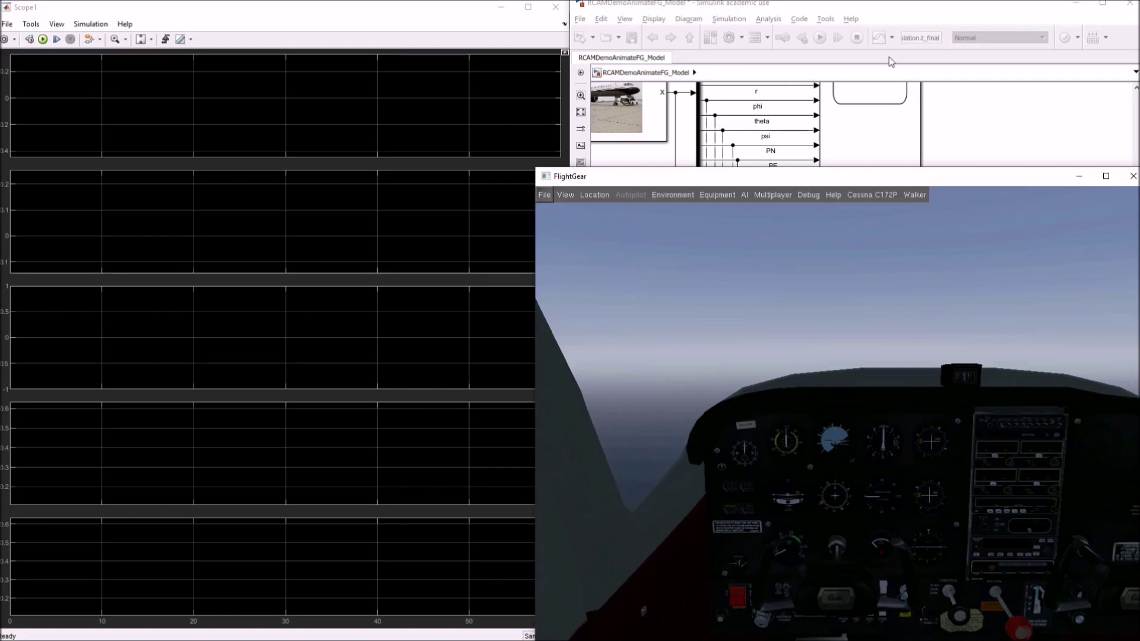
- Try to run the RCAM simulation with the FlightGear window in front, and close the Diagnostic Viewer
left_click(845, 8)
left_click(820, 38)
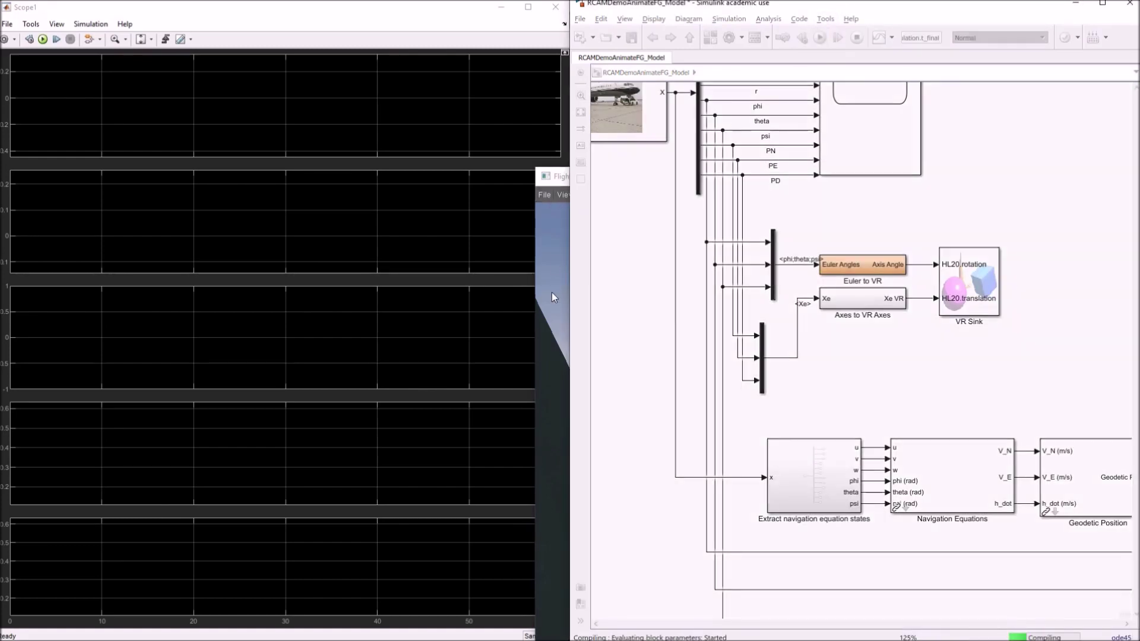
left_click(551, 292)
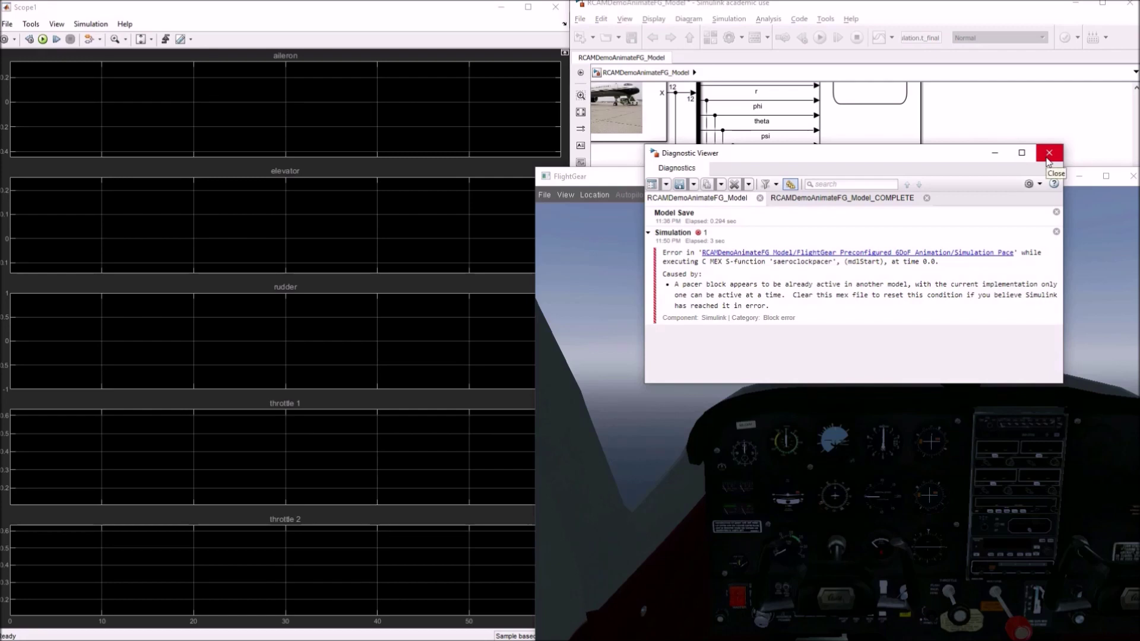
left_click(1047, 159)
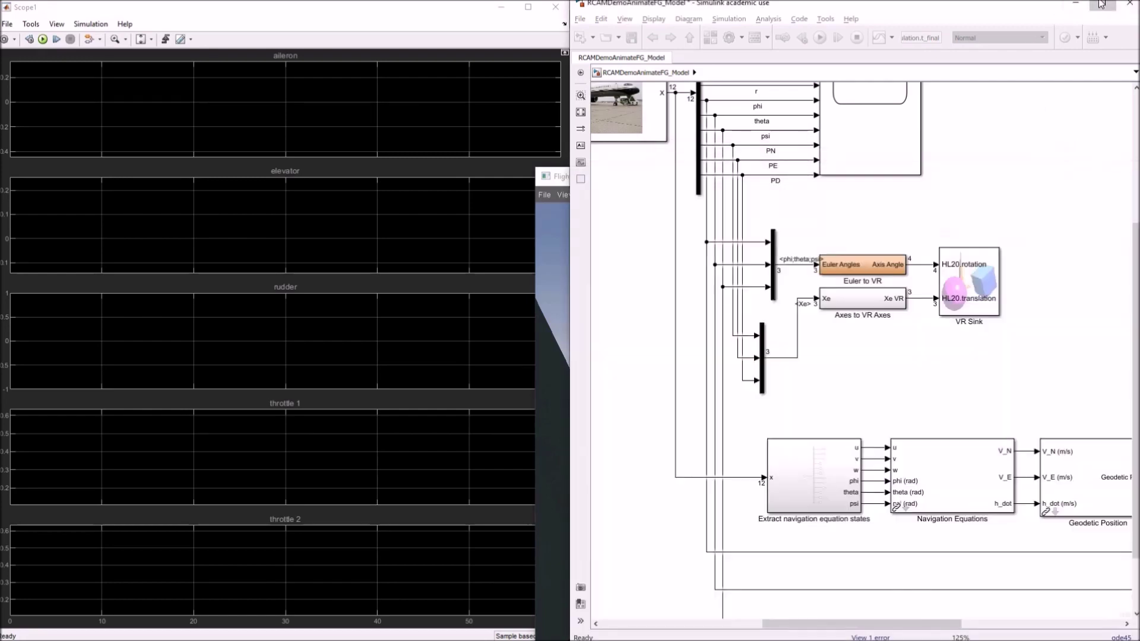
- Maximize the Simulink model window and select the Simulation Pace block above the joystick input
left_click(1102, 4)
left_click_drag(315, 218, 835, 476)
left_click(287, 166)
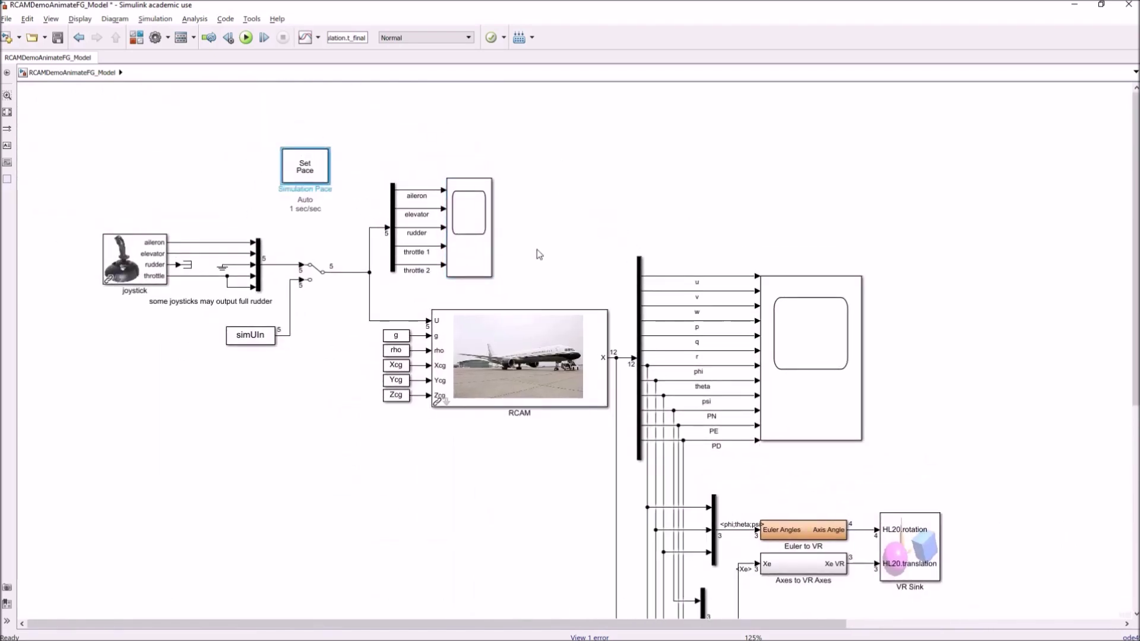
- Look under the mask of the FlightGear Preconfigured 6DoF Animation block and inspect its internal Simulation Pace block
left_click(952, 443)
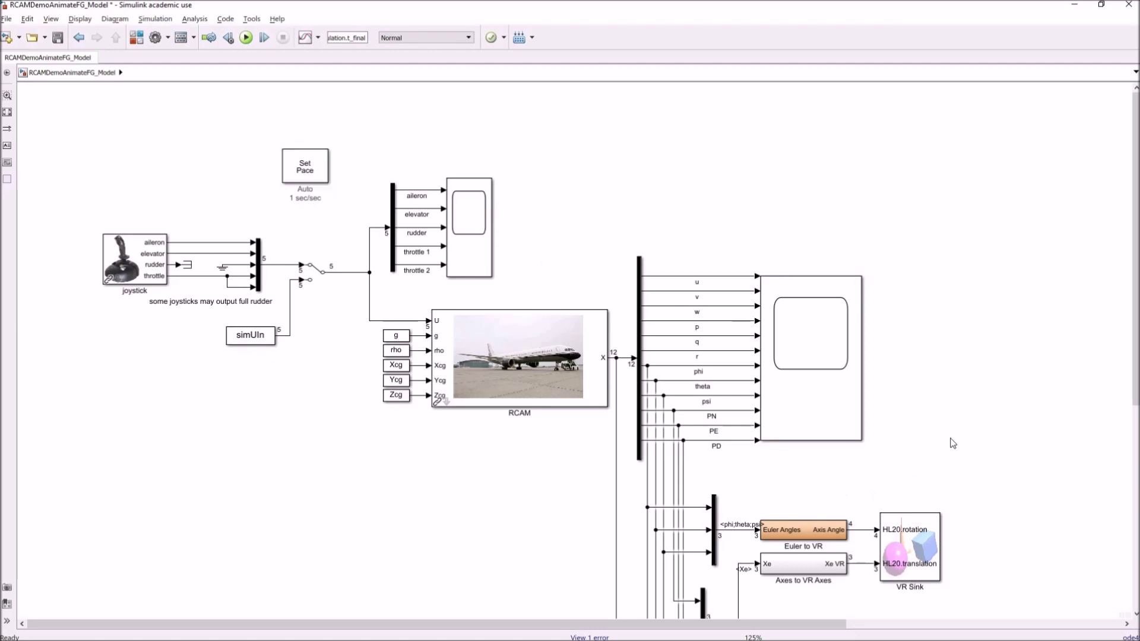
left_click_drag(965, 448, 463, 83)
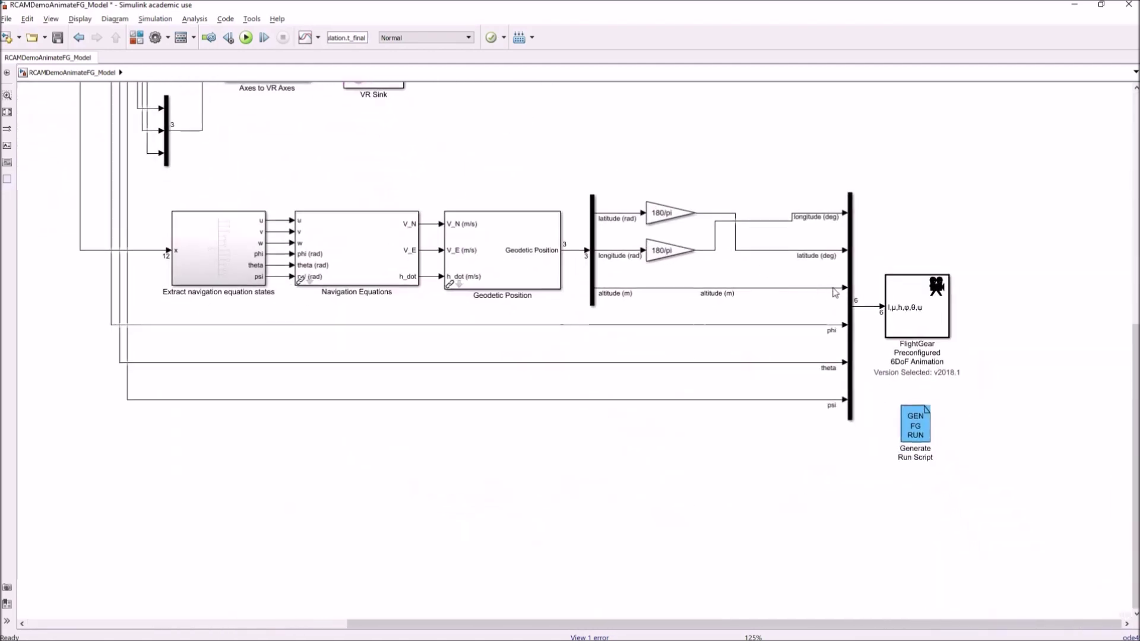
left_click(917, 302)
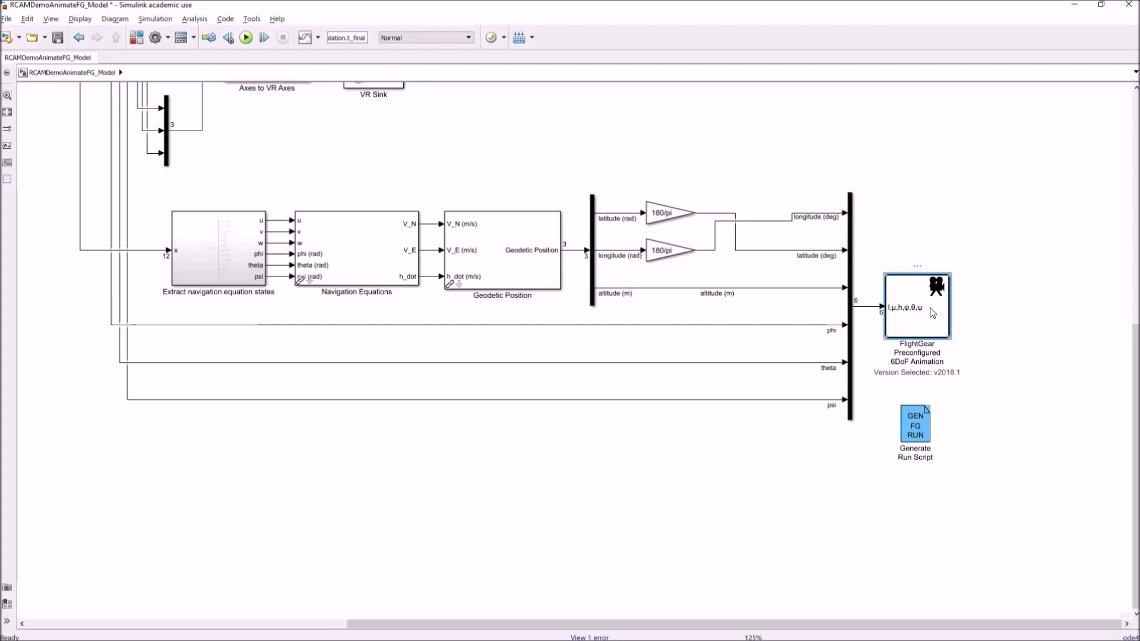
right_click(933, 313)
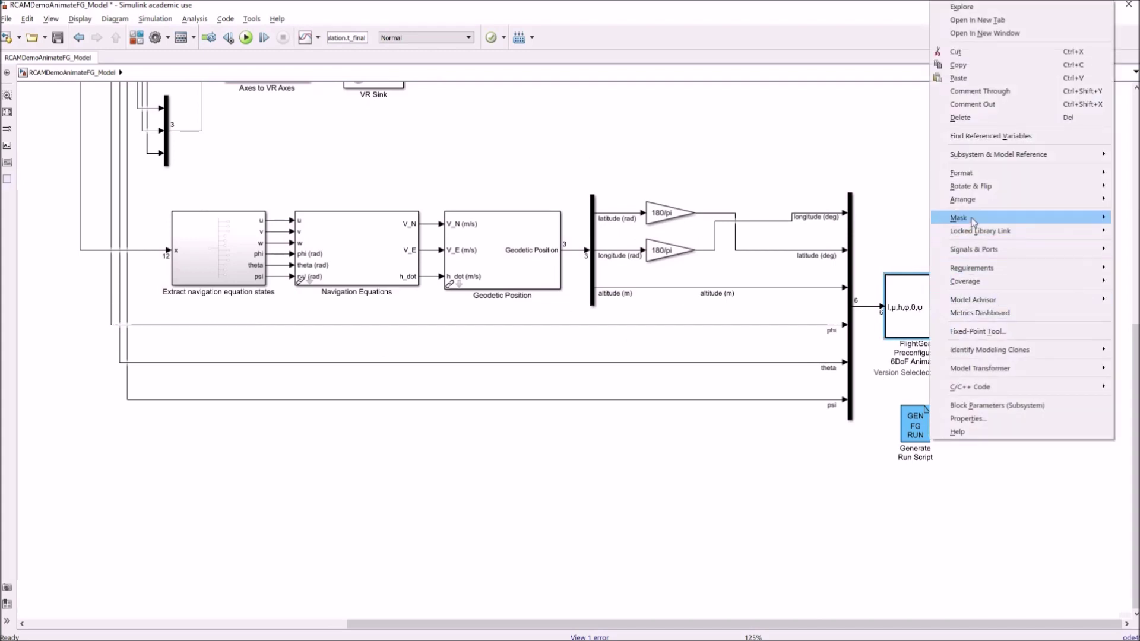
mouse_move(974, 222)
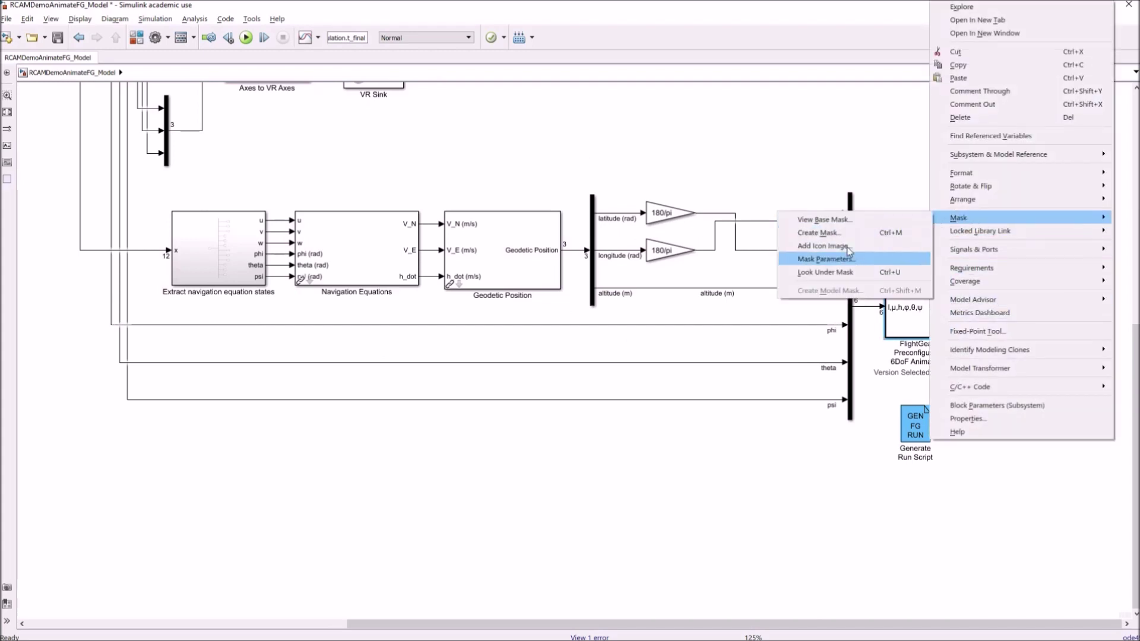
left_click(831, 272)
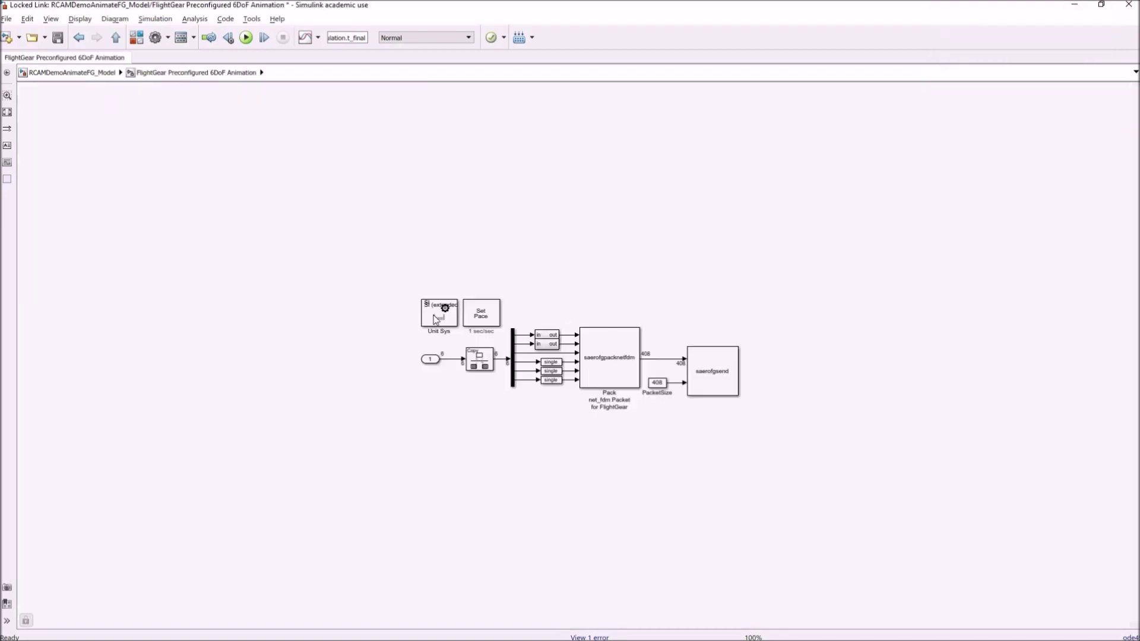
scroll(436, 320, "up", 5)
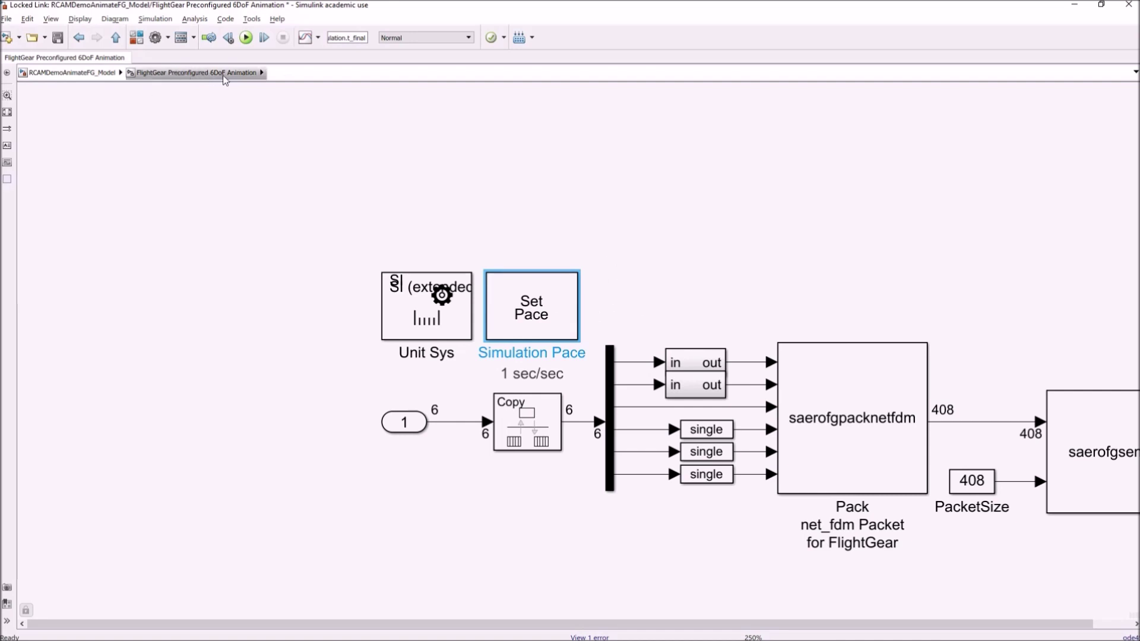
left_click(632, 290)
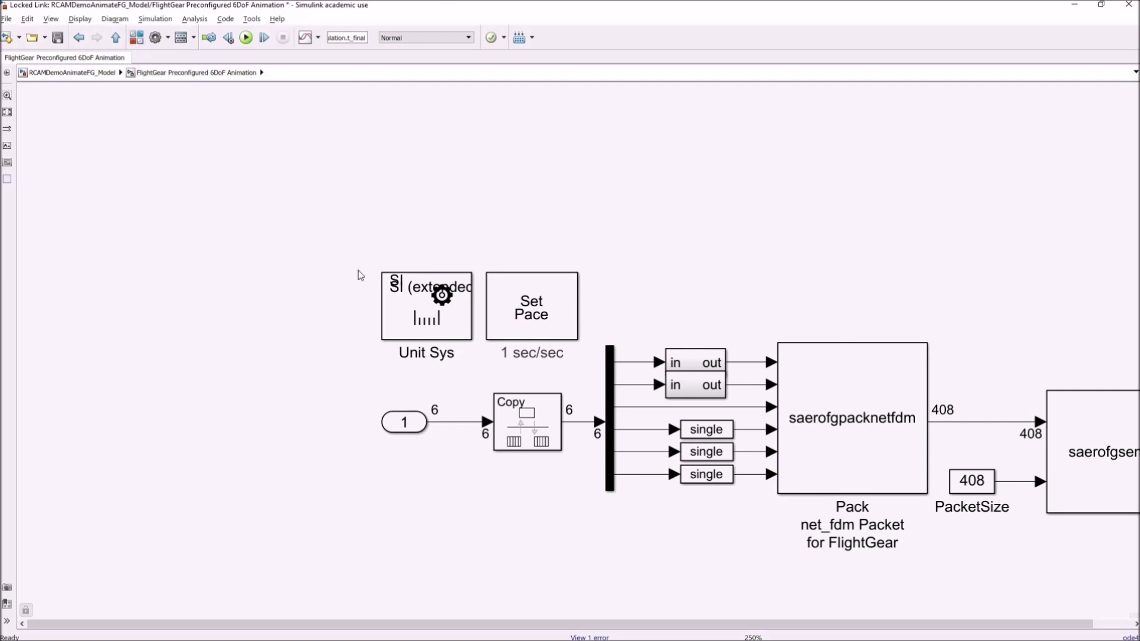
left_click(520, 303)
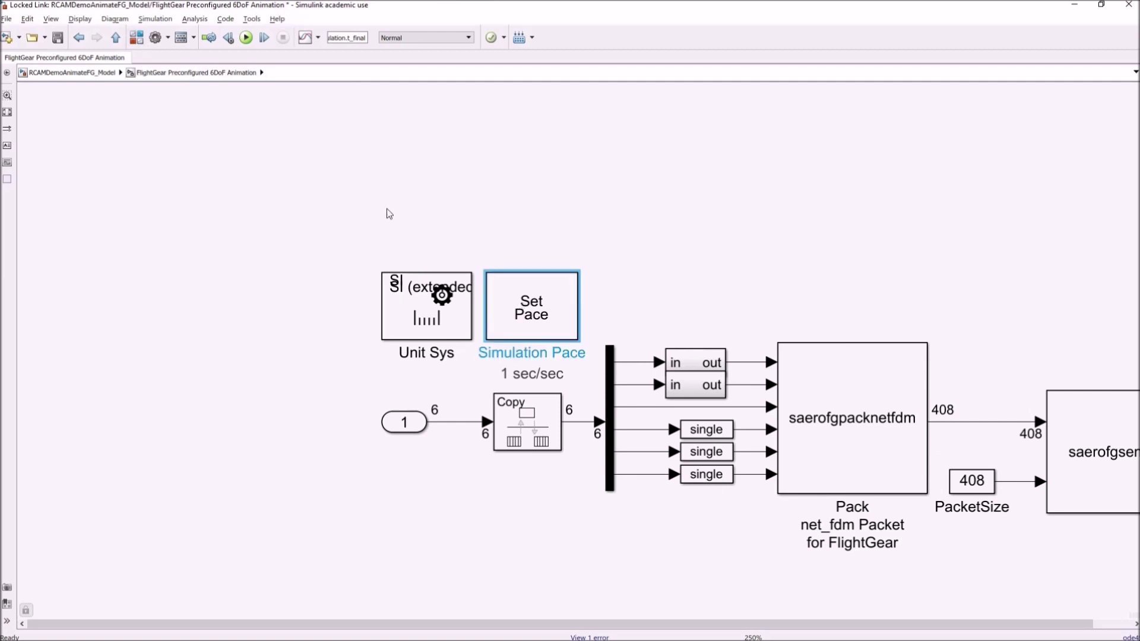
- Return to the top level of the model and delete the Simulation Pace block above the joystick input
left_click(115, 37)
scroll(229, 170, "down", 5)
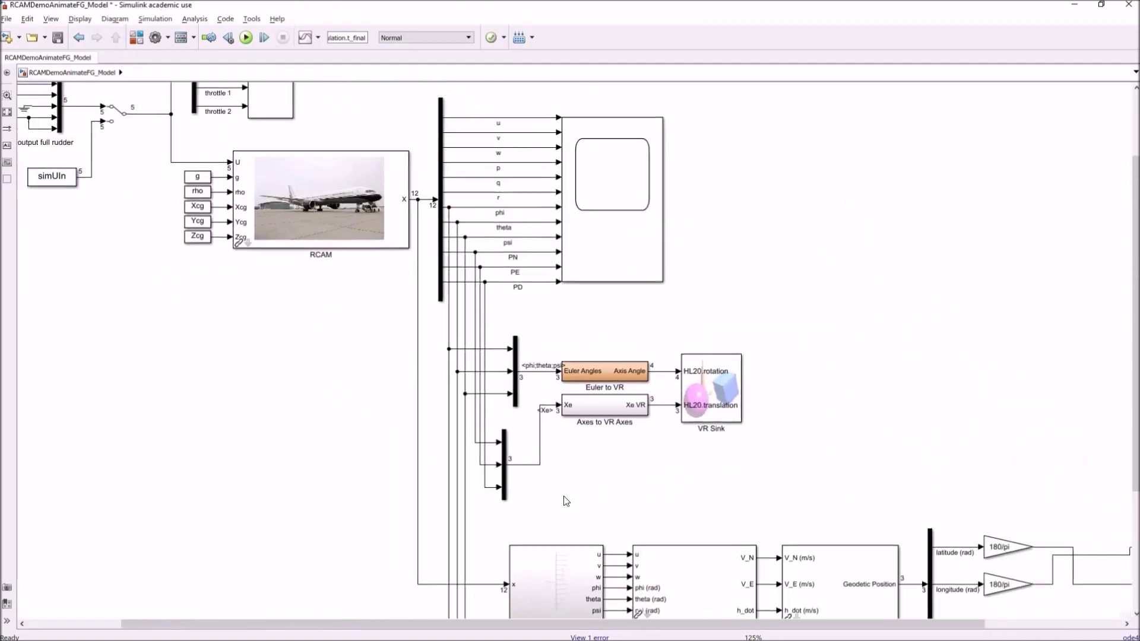
left_click_drag(185, 214, 338, 362)
left_click(327, 241)
key("Delete")
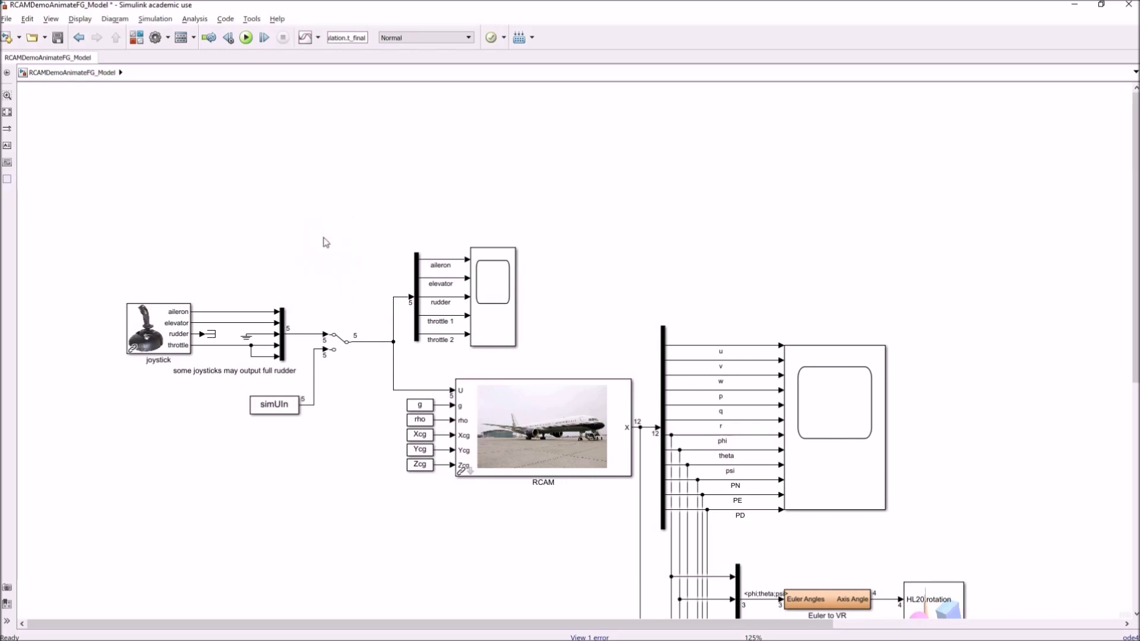
- Move the FlightGear window up, run the RCAM simulation, and bring the control input scope to the front
left_click_drag(658, 277, 554, 124)
left_click_drag(707, 213, 522, 1)
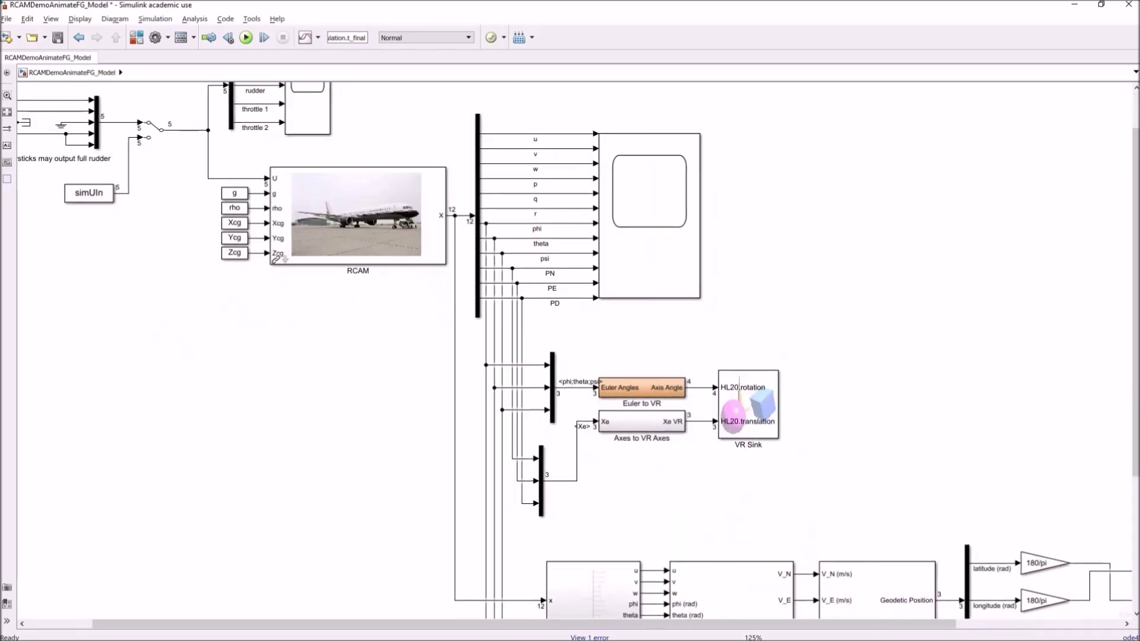
key("ctrl+t")
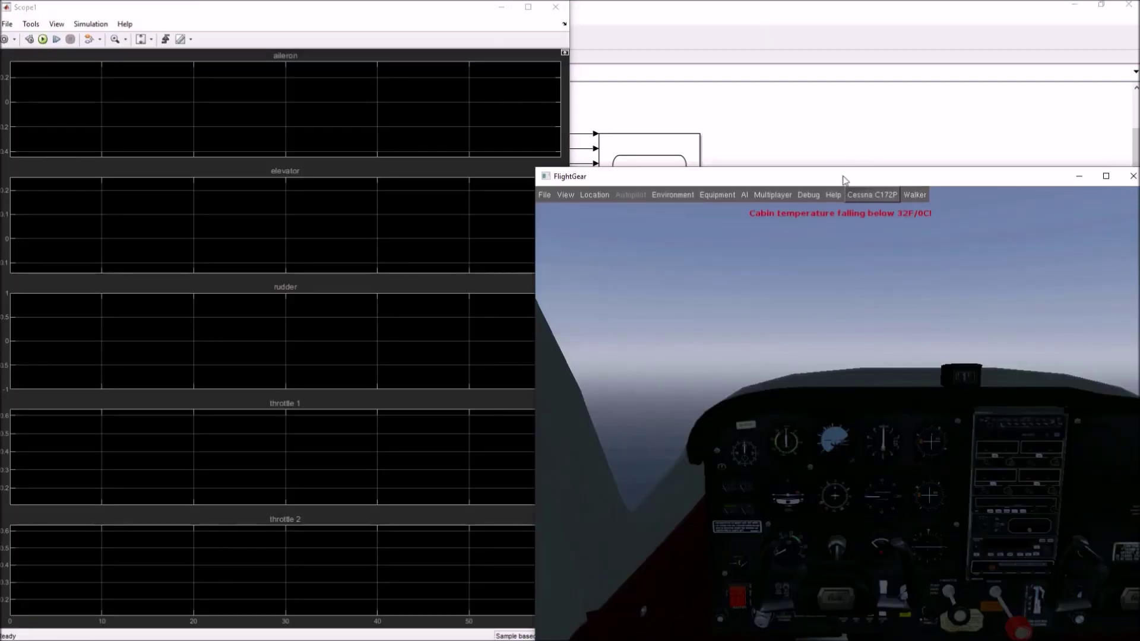
left_click_drag(845, 179, 808, 116)
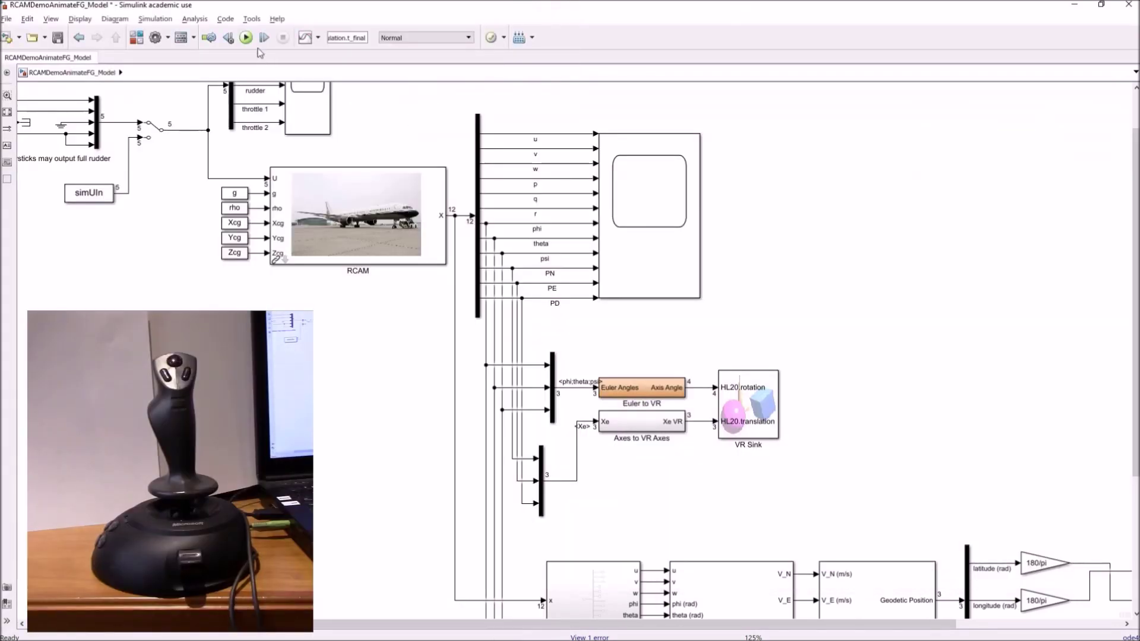
left_click(244, 38)
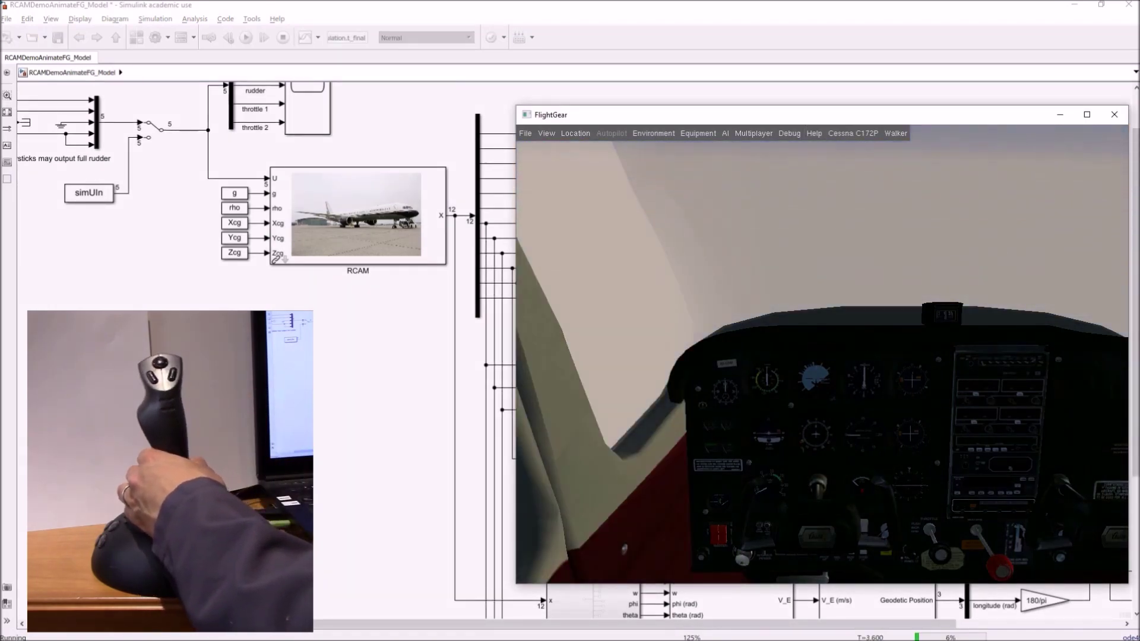
key("alt+Tab")
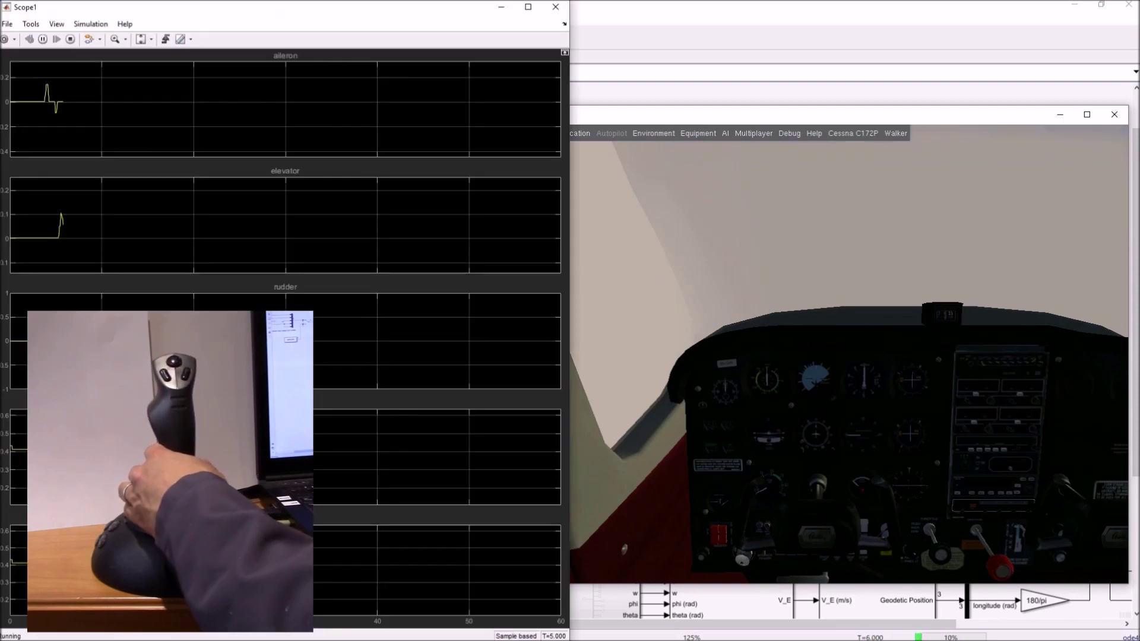
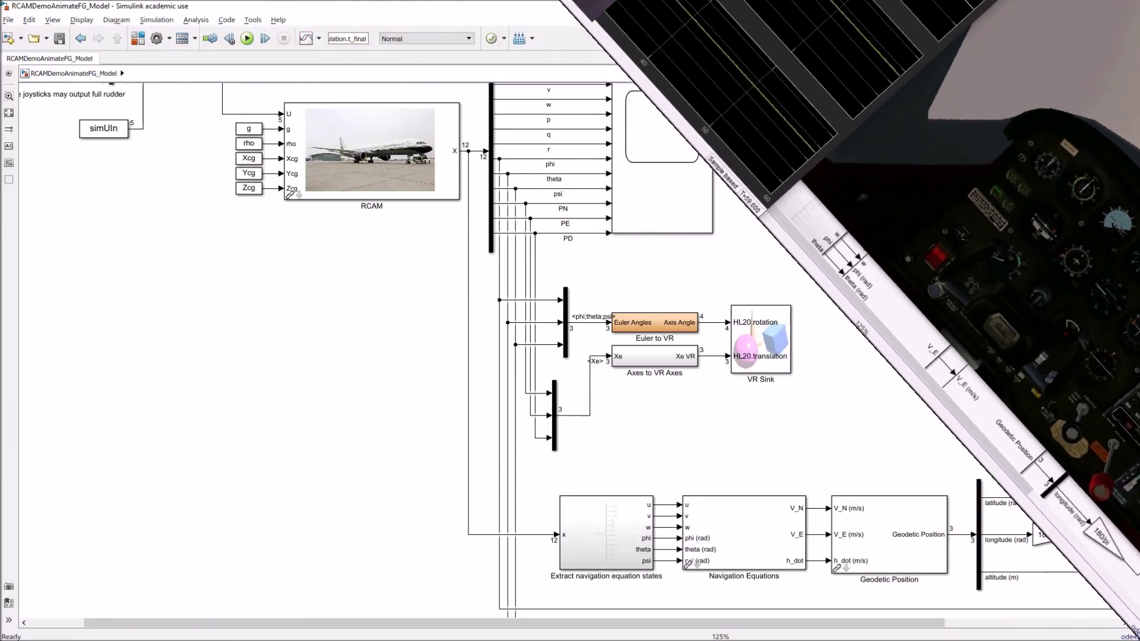
- Check the Geodetic Position block's initial position parameter and close its settings without changes
left_click_drag(926, 400, 688, 223)
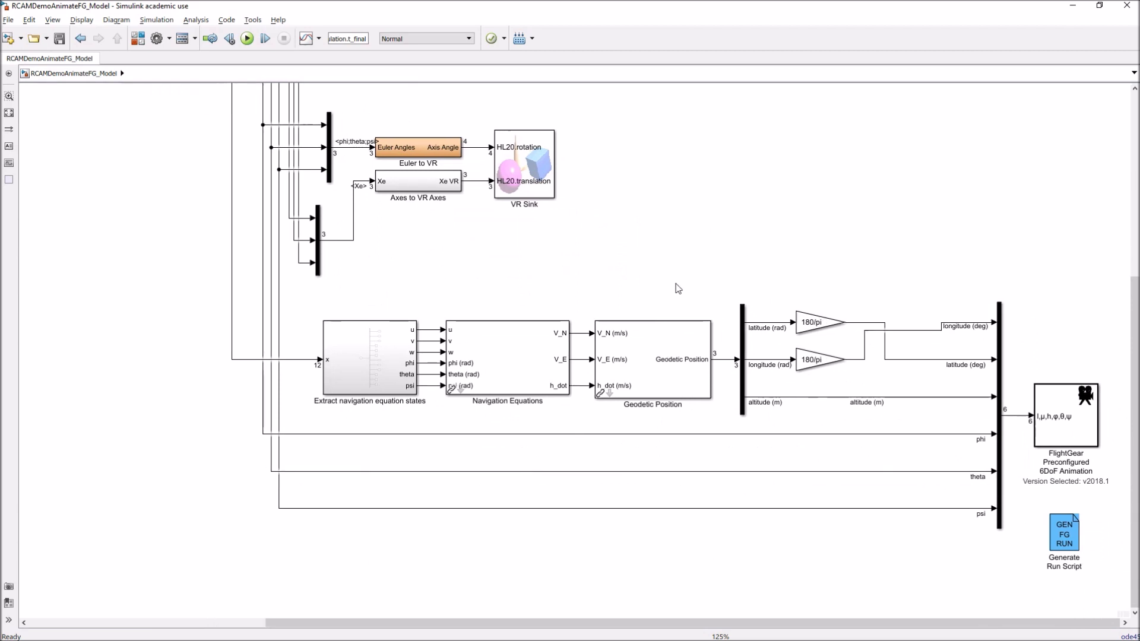
left_click(658, 359)
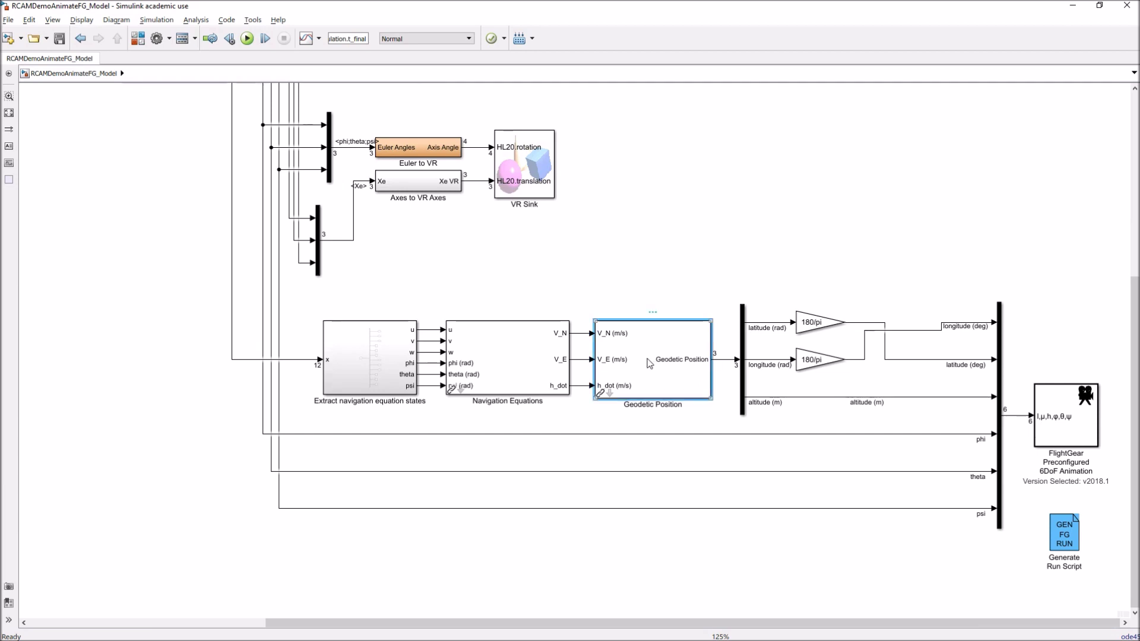
double_click(649, 364)
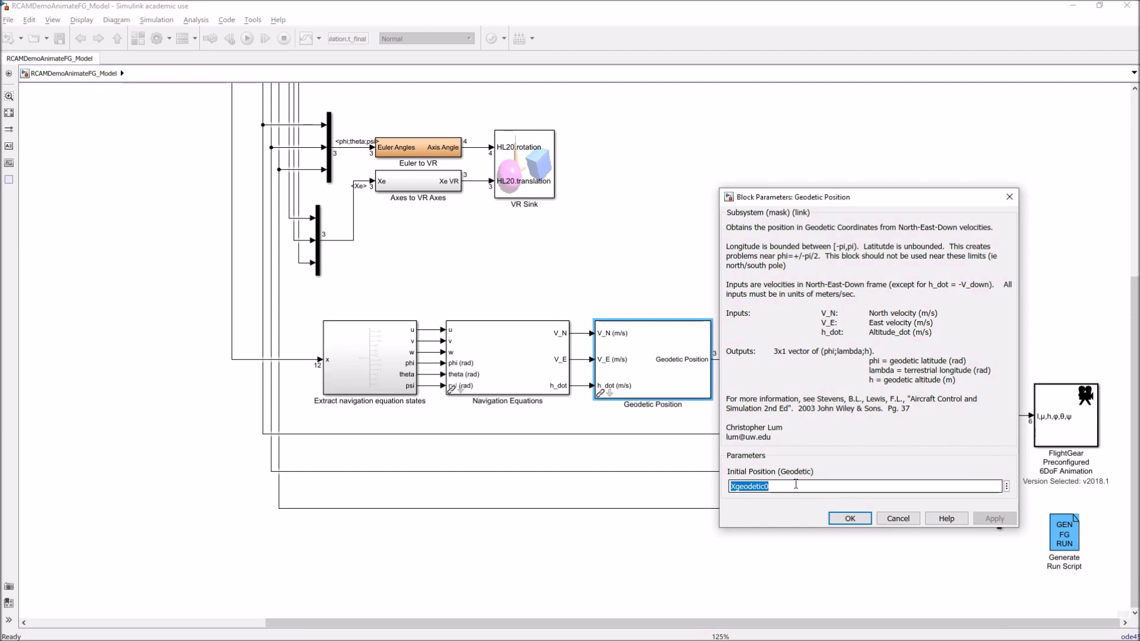
left_click(889, 521)
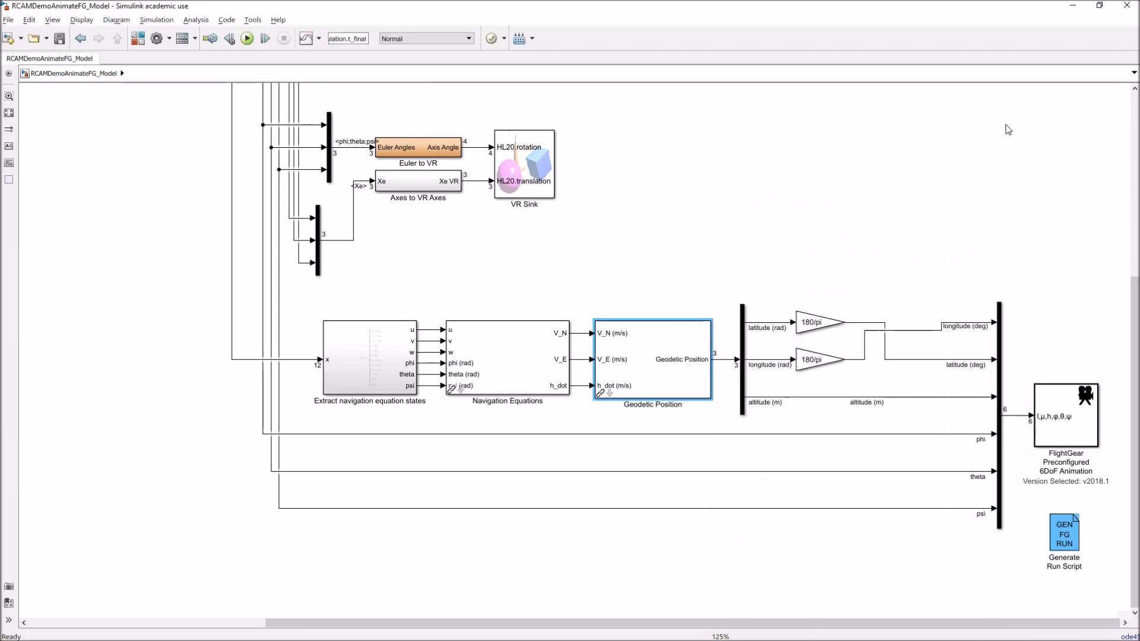
- In MATLAB's InitializeVariables.m, comment out the Honolulu position and insert the KBFI one: latitude (47,31,04.37), longitude (-122,17,46.86), h0 = 500
left_click(1079, 6)
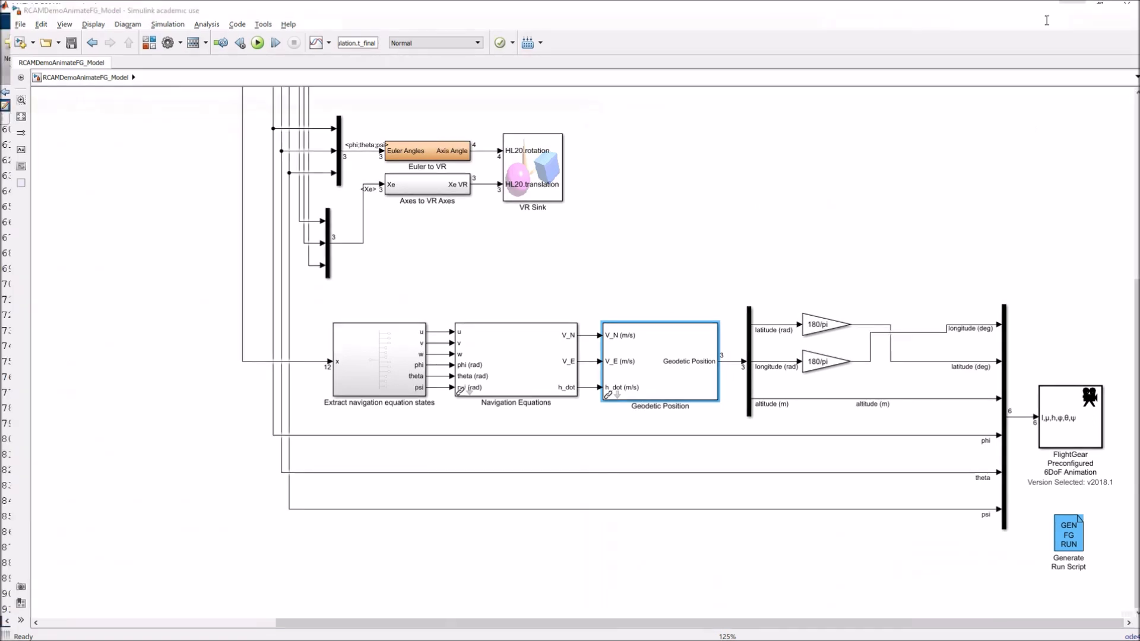
left_click_drag(111, 315, 25, 285)
key("ctrl+r")
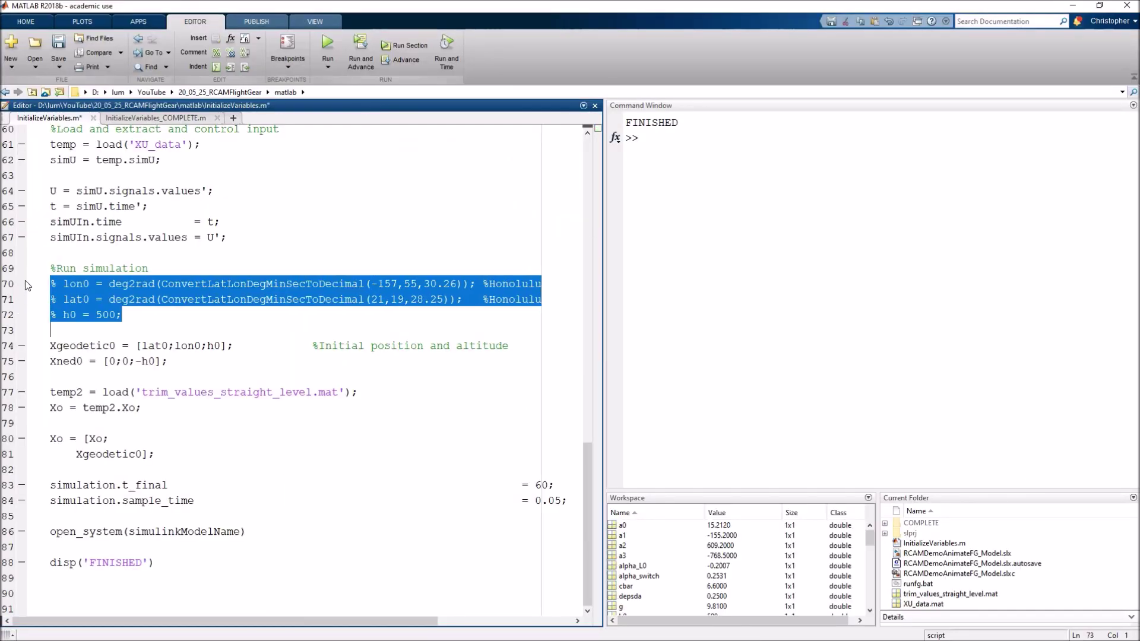
key("Right")
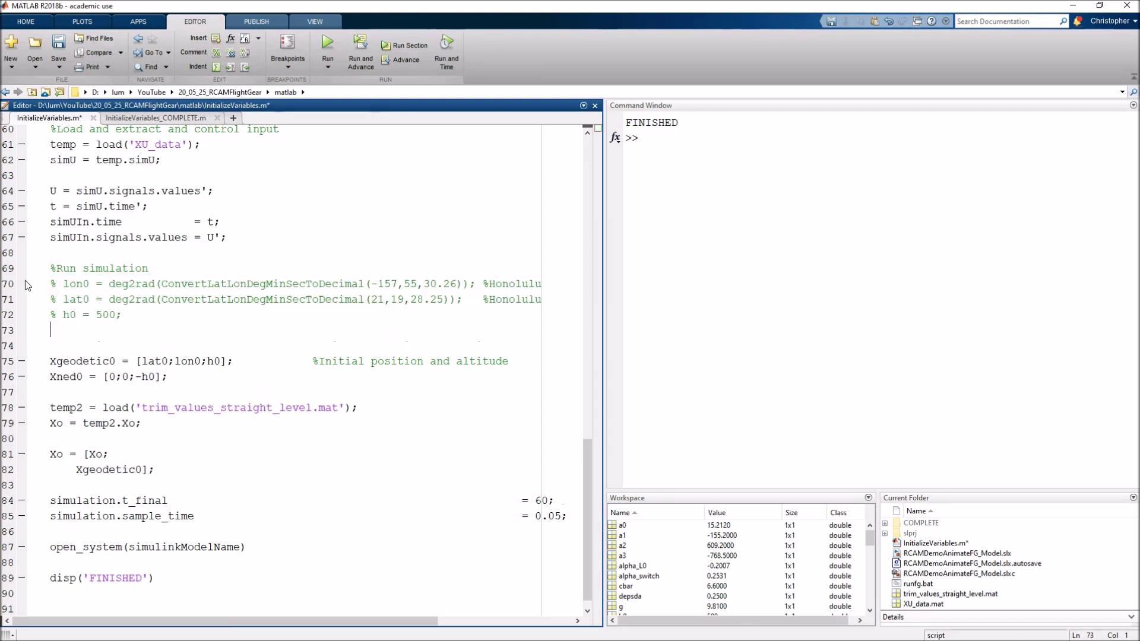
key("ctrl+v")
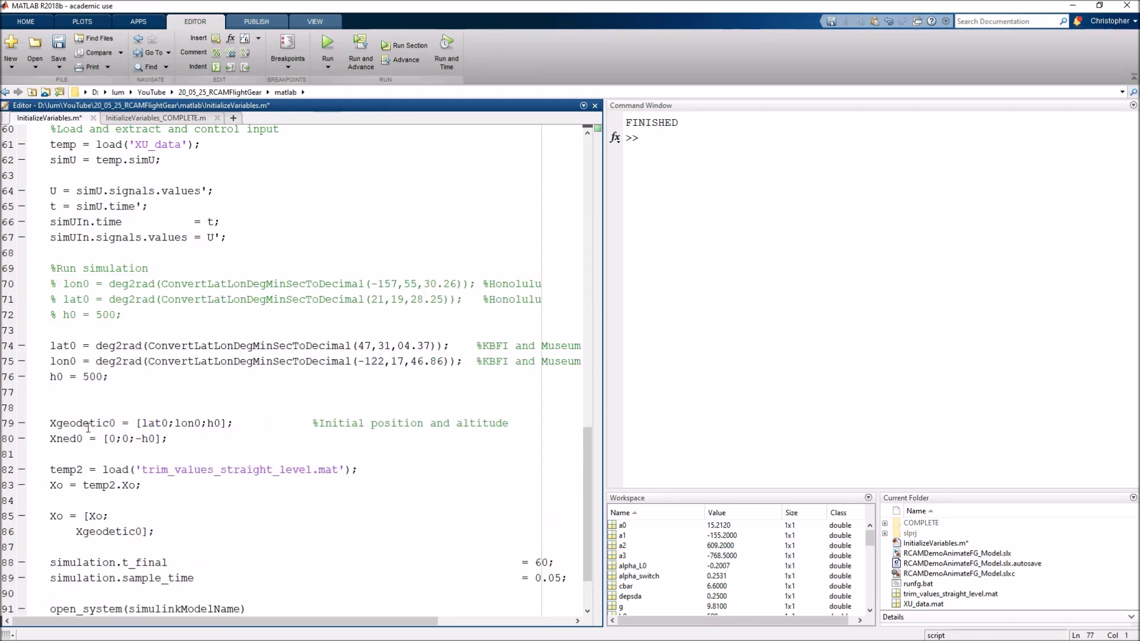
key("Delete")
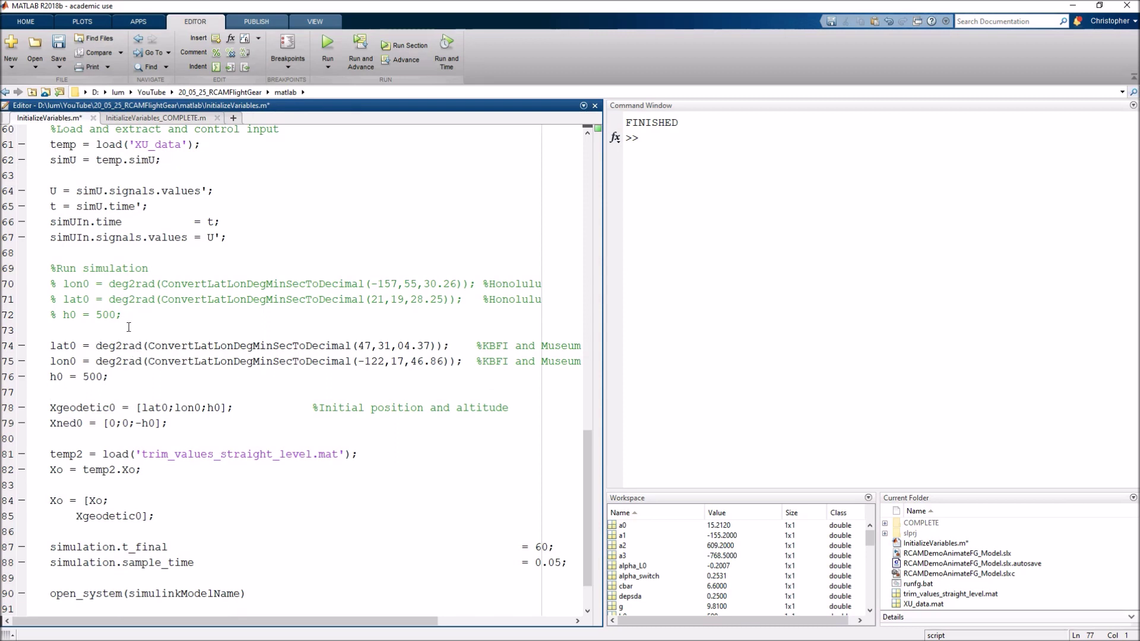
- Run the initialization script with the KBFI position and start the RCAM simulation
left_click(328, 44)
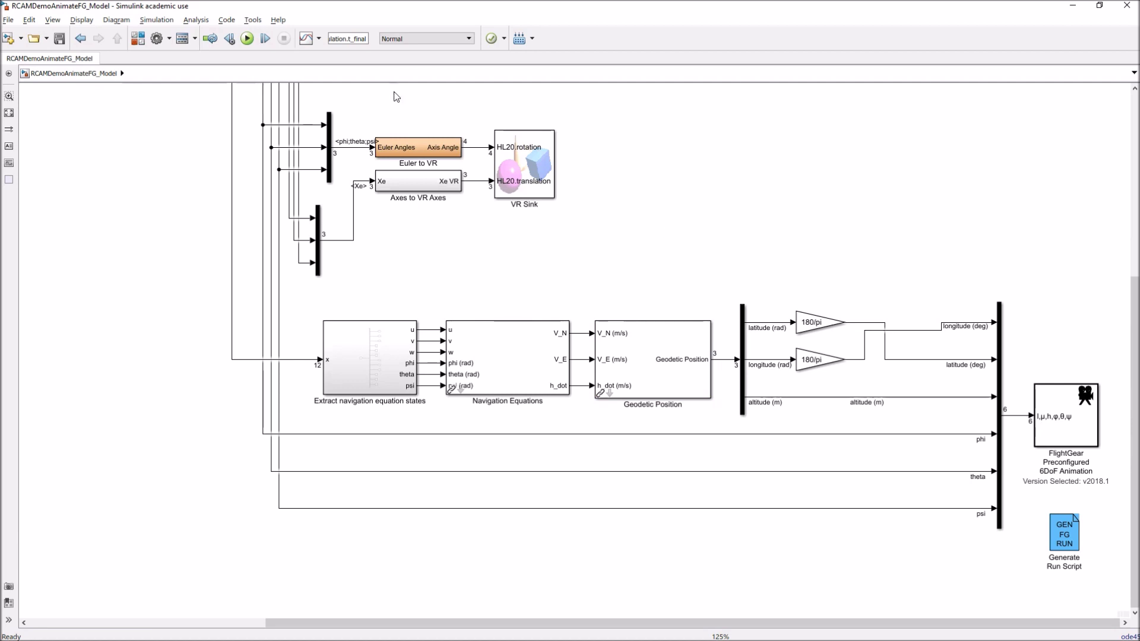
left_click(247, 39)
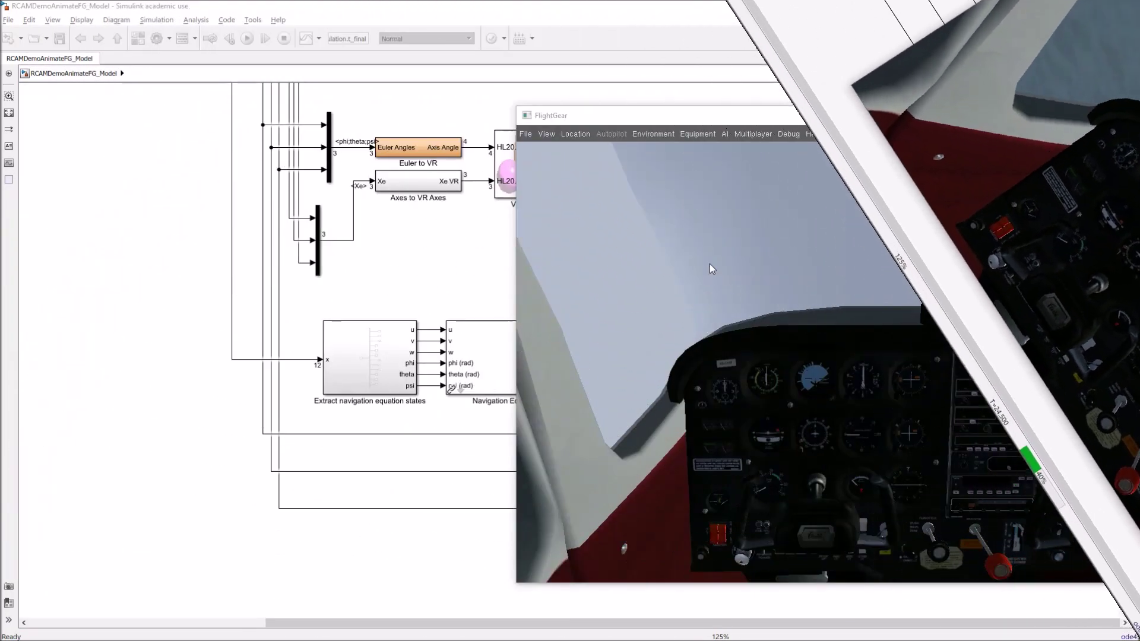
- Quit FlightGear and open the World Scenery download page on flightgear.org in the browser
left_click(529, 134)
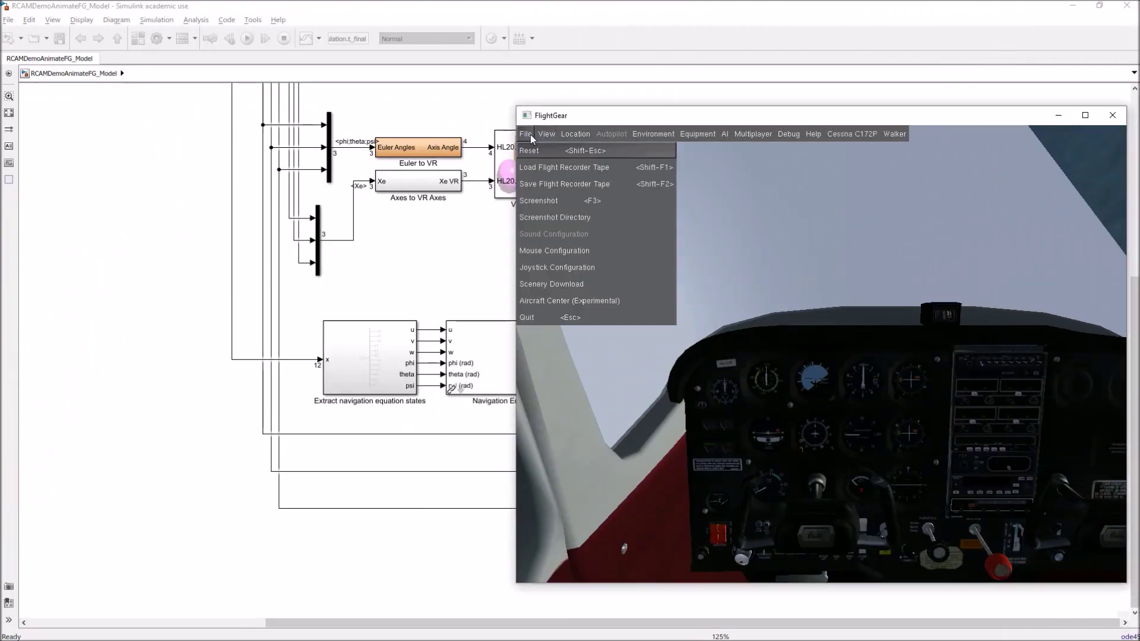
left_click(545, 317)
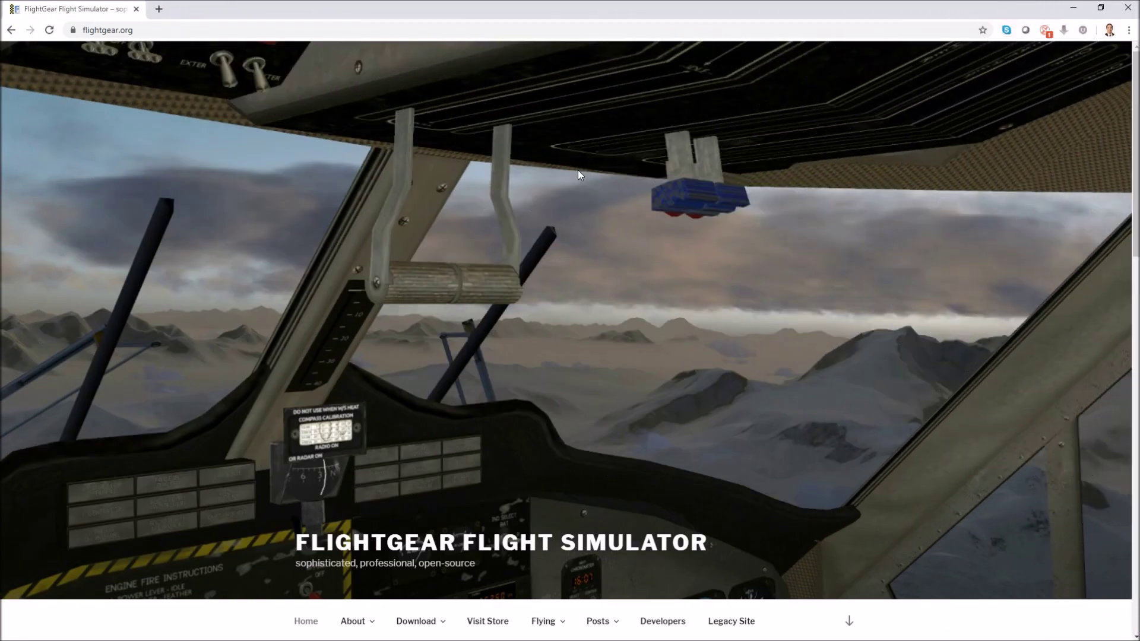
left_click(152, 33)
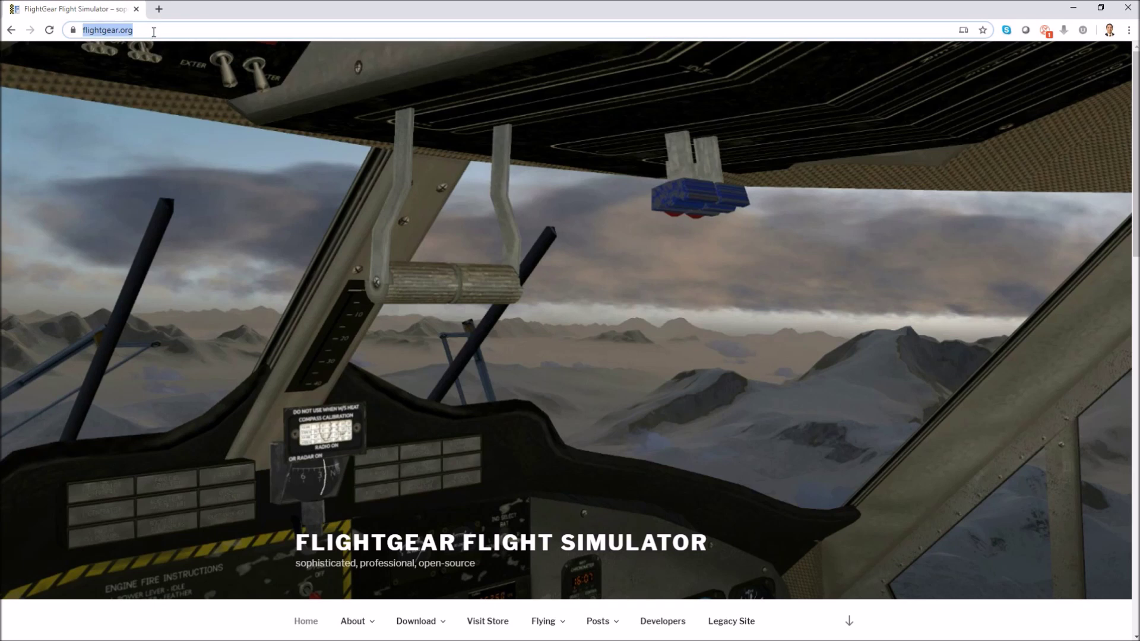
left_click(418, 624)
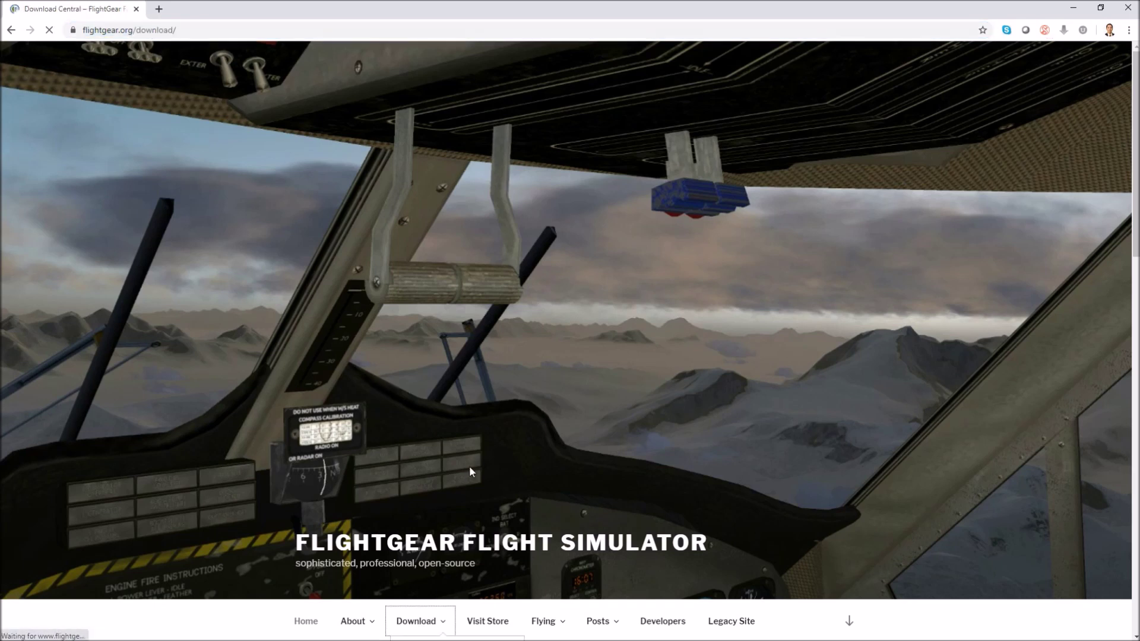
scroll(441, 431, "down", 6)
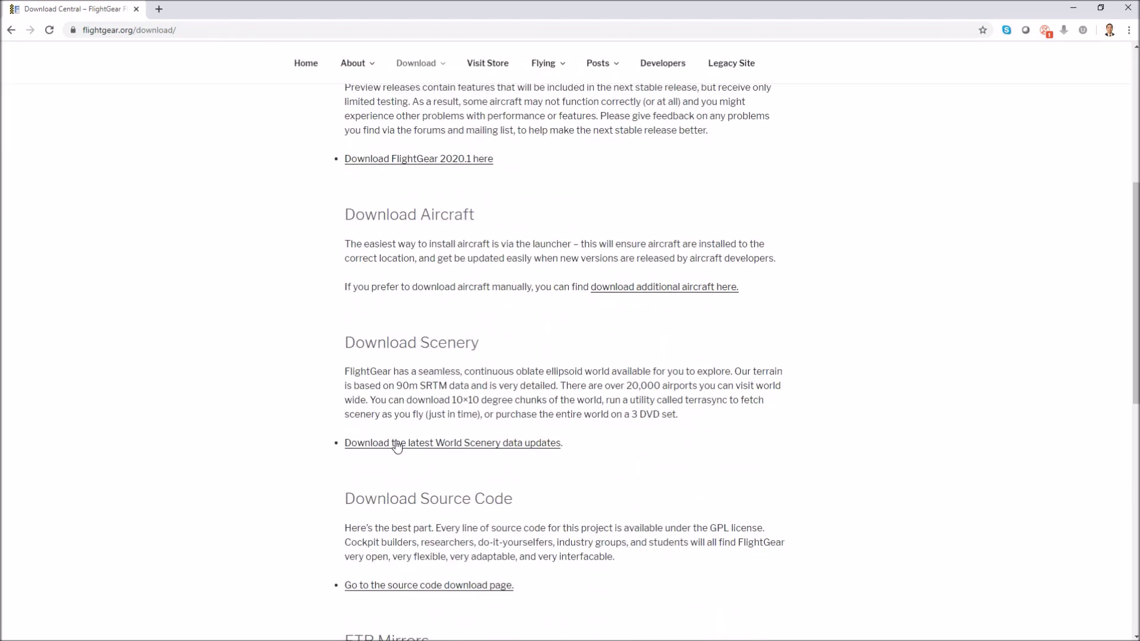
left_click(402, 445)
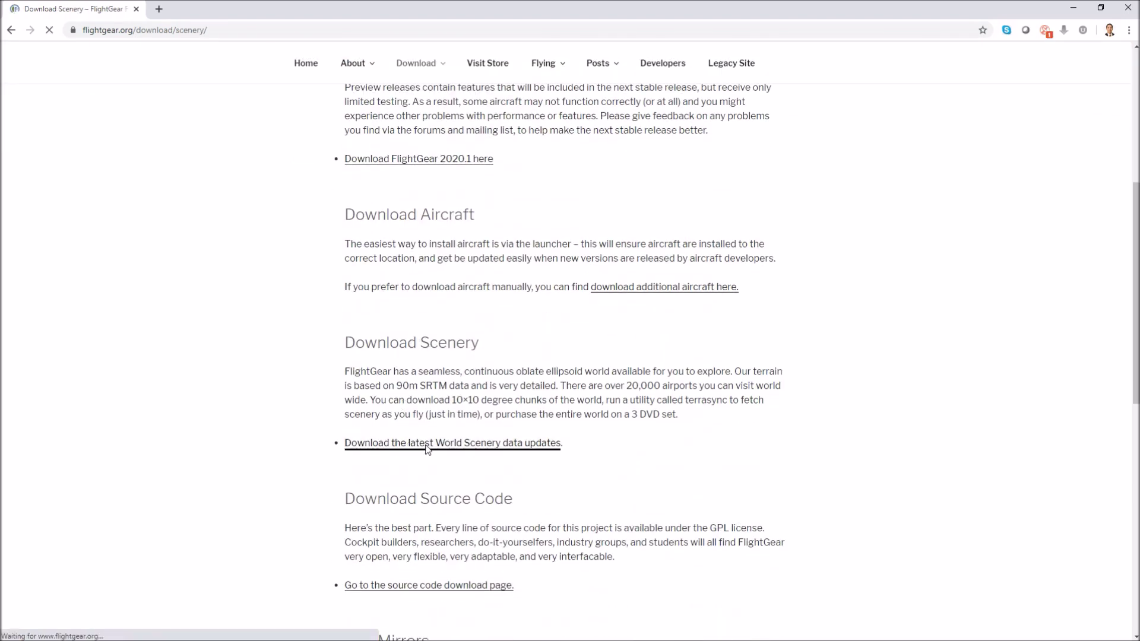
- Open the v2.0.1 "HD" graphical scenery download page and show the downloaded w130n40.zip in its folder
scroll(424, 274, "down", 4)
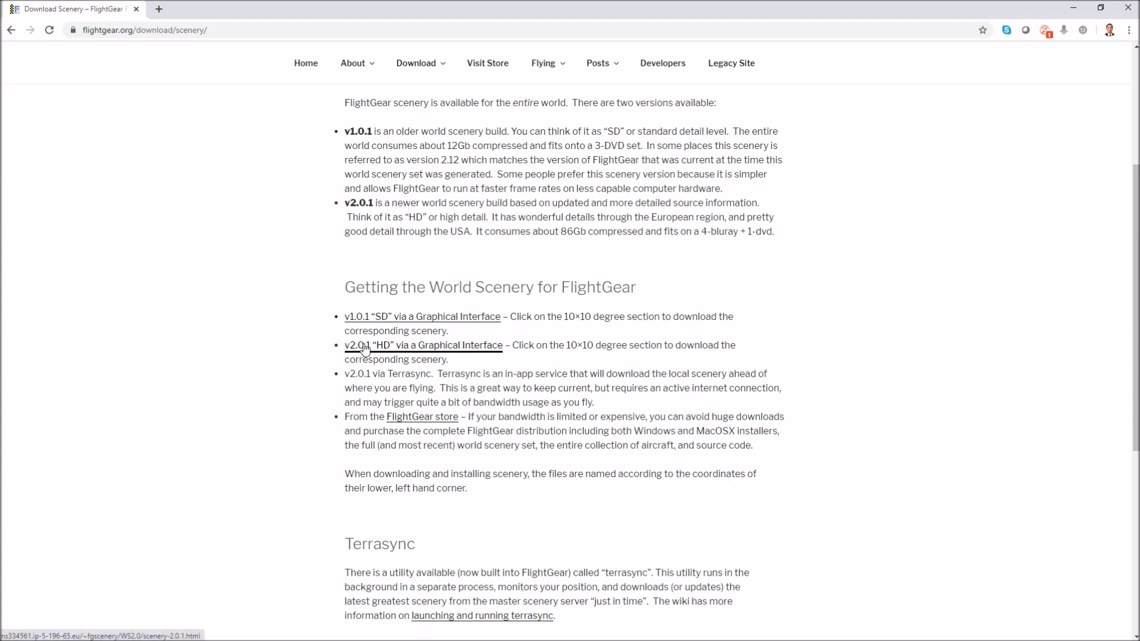
left_click(449, 349)
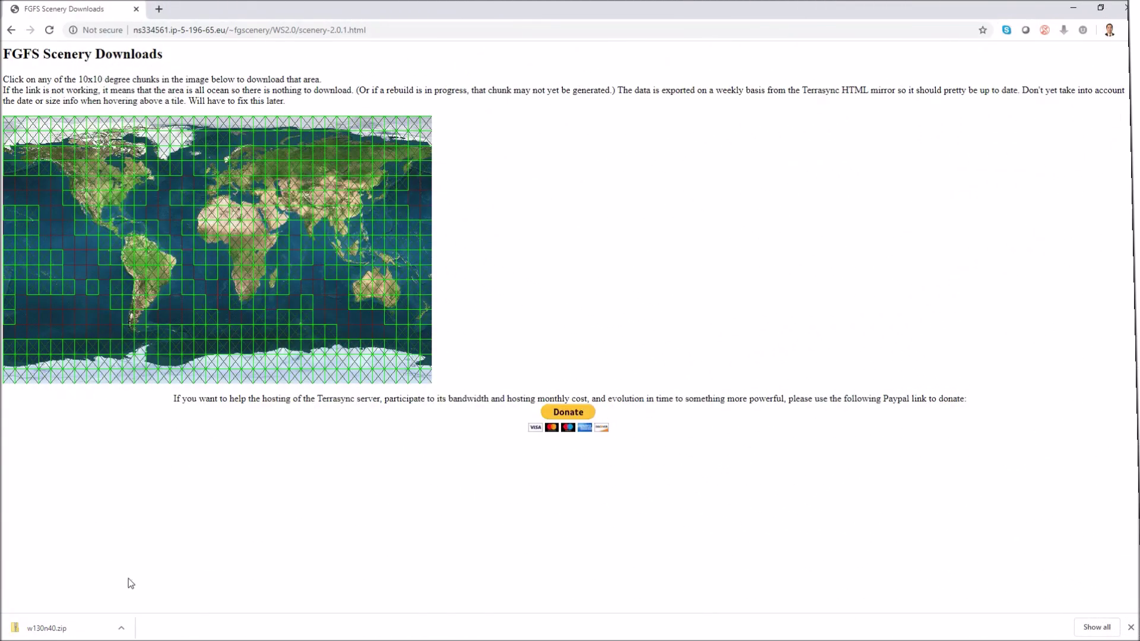
left_click(124, 632)
left_click(161, 587)
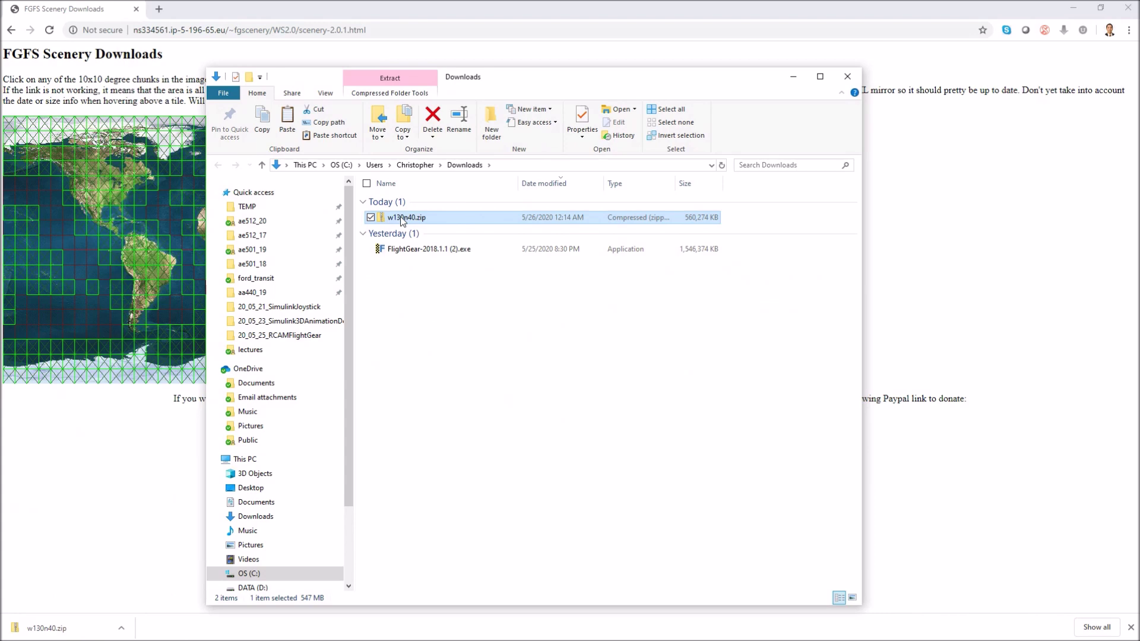
- Extract w130n40.zip into the Downloads\w130n40 folder and move the progress window aside
right_click(402, 218)
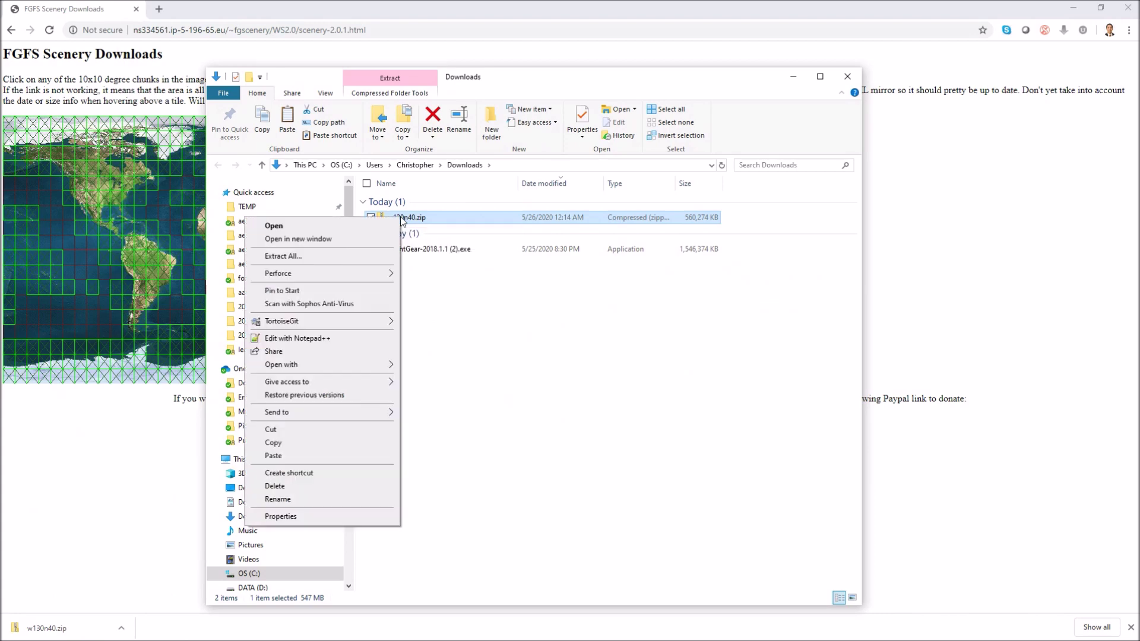
left_click(329, 256)
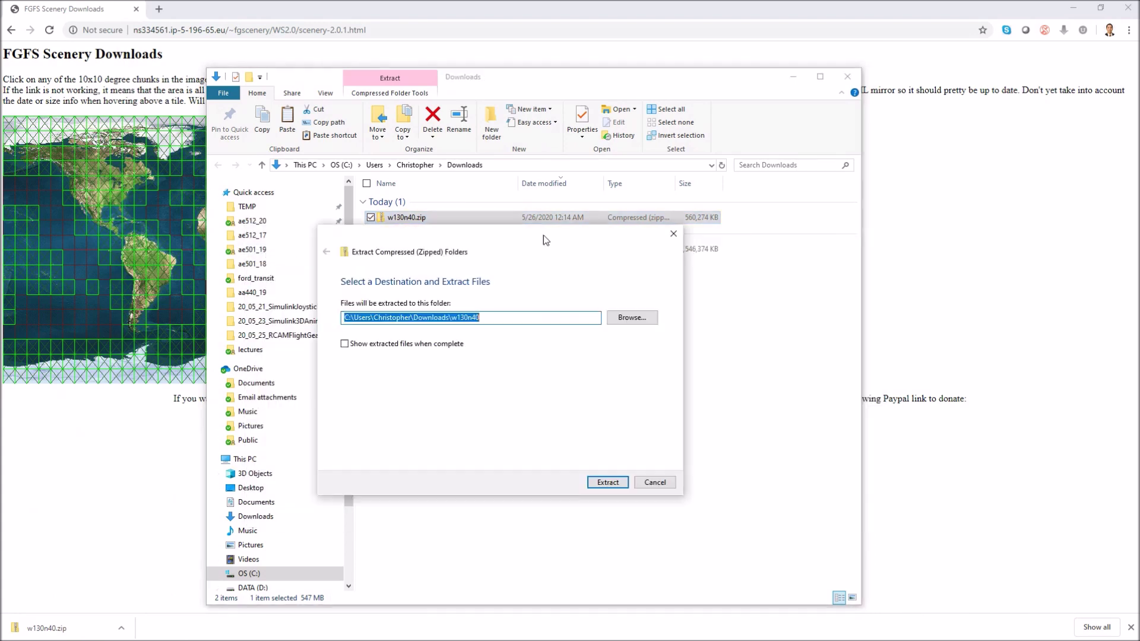
left_click(591, 480)
left_click(597, 479)
left_click_drag(596, 168, 297, 184)
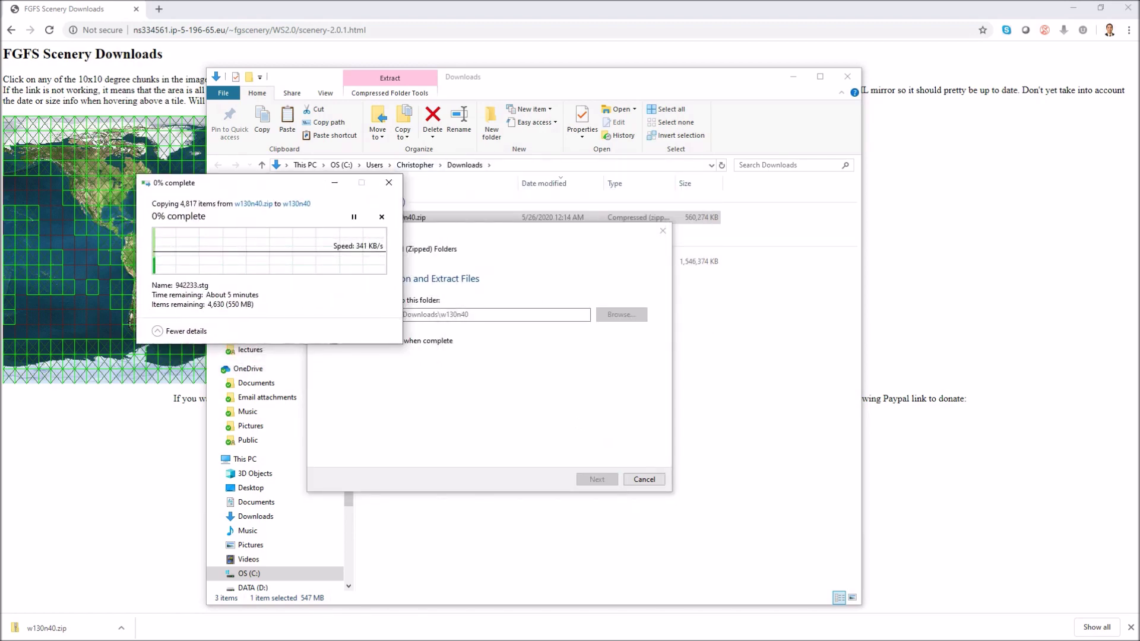
- In a second File Explorer window, open the folder C:\Program Files\FlightGear 2018.1.1\data\Scenery
left_click_drag(1139, 119, 659, 53)
left_click(526, 555)
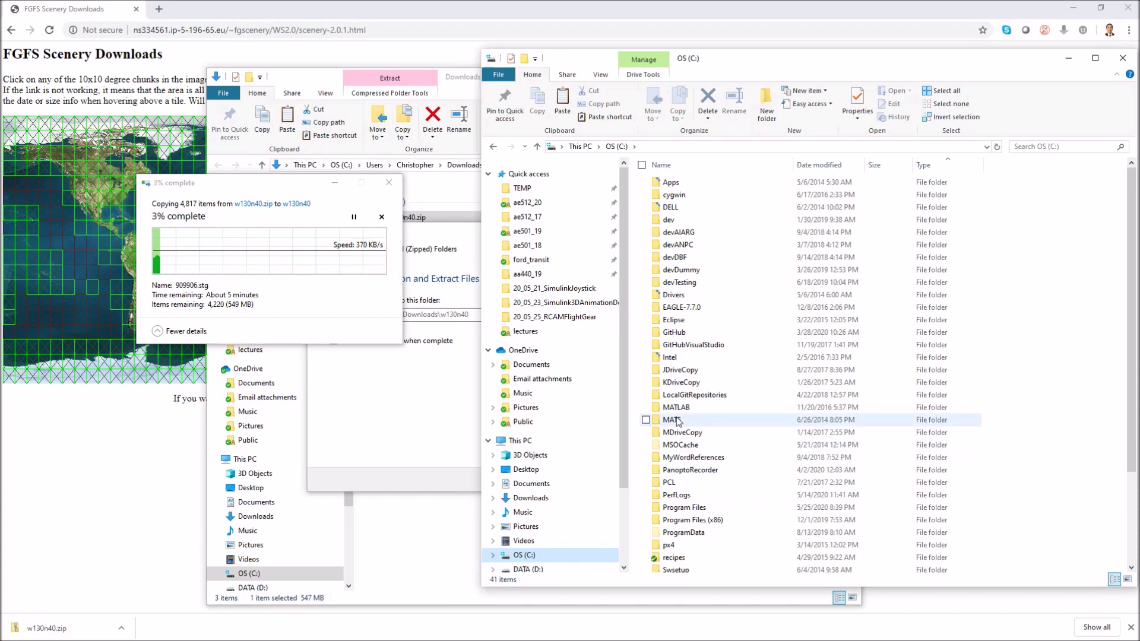
double_click(686, 508)
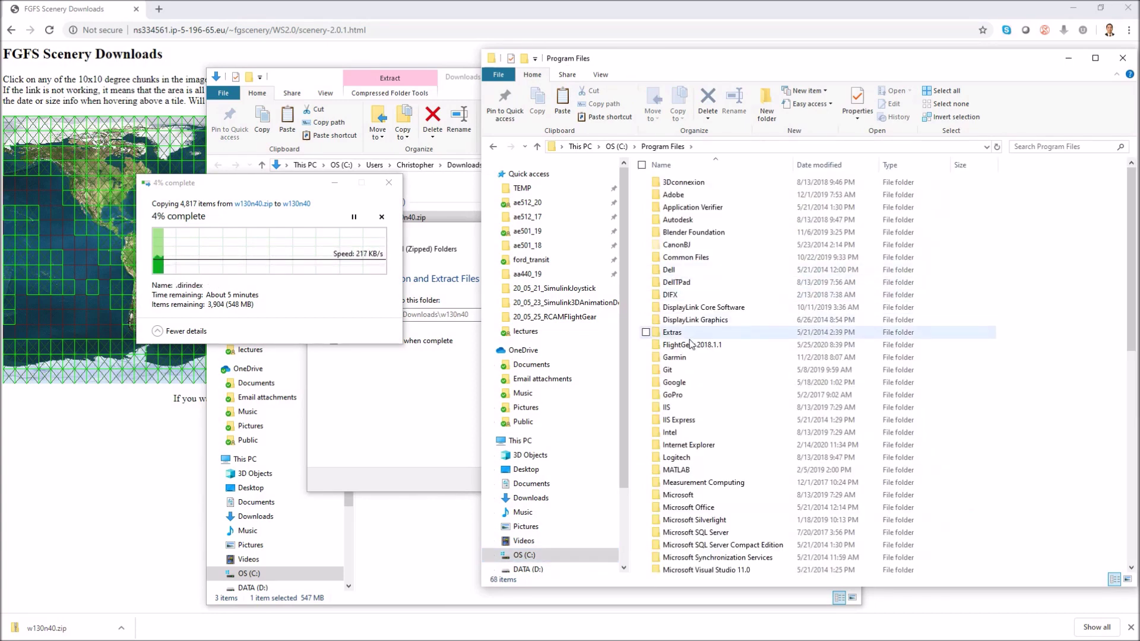
double_click(691, 345)
double_click(672, 195)
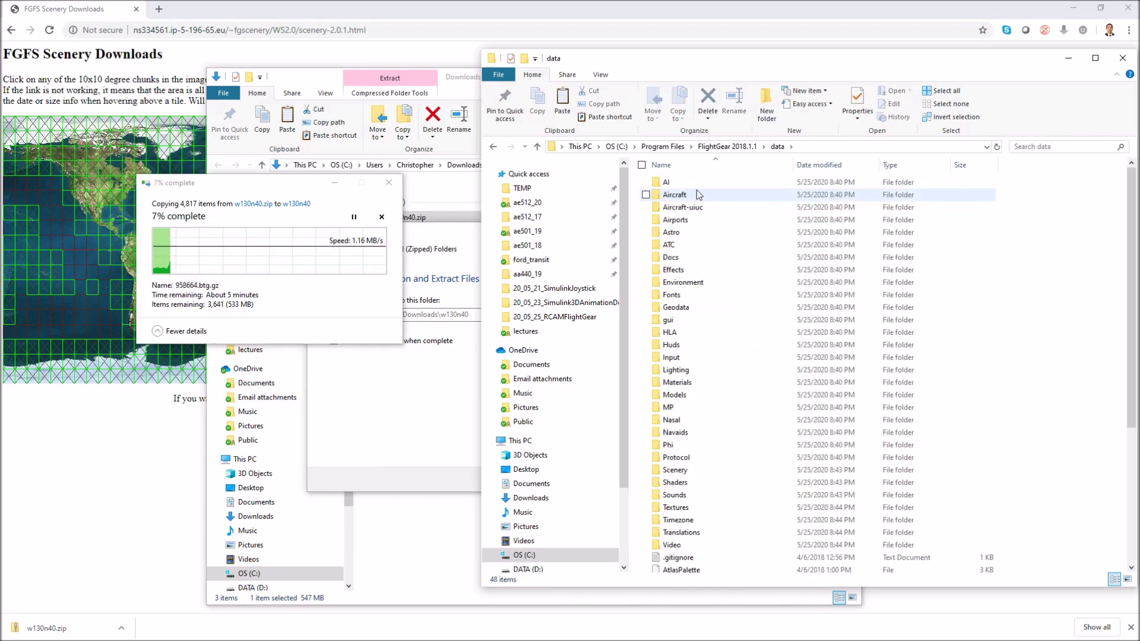
left_click(690, 468)
double_click(689, 468)
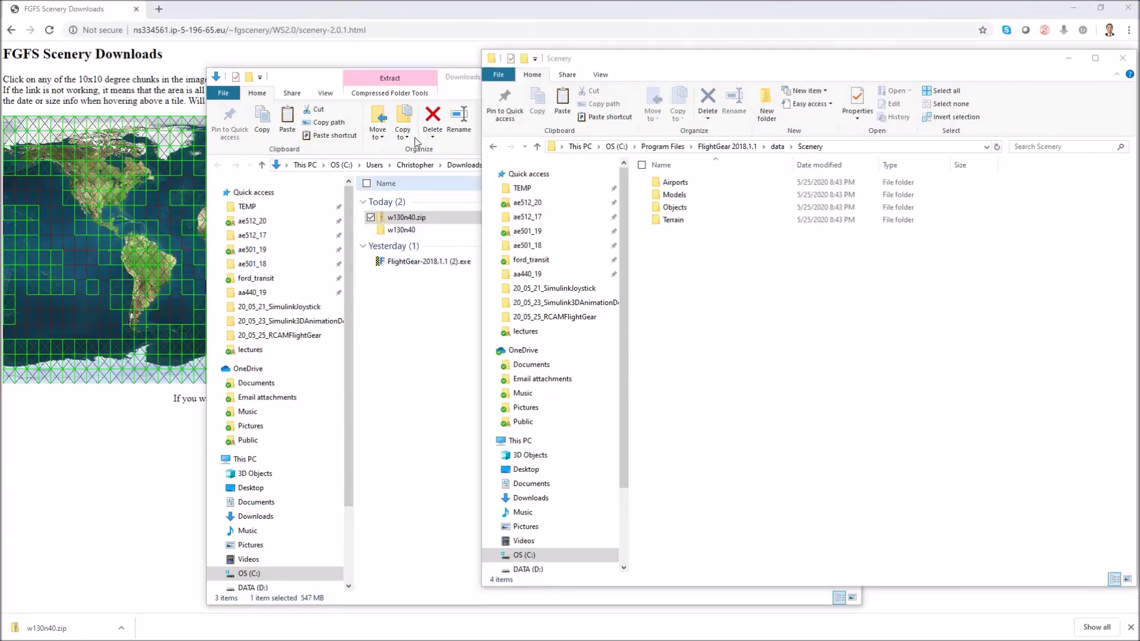
- Open the extracted w130n40 folder and arrange its window side by side with the FlightGear Scenery folder window
left_click(401, 82)
left_click_drag(400, 82, 228, 73)
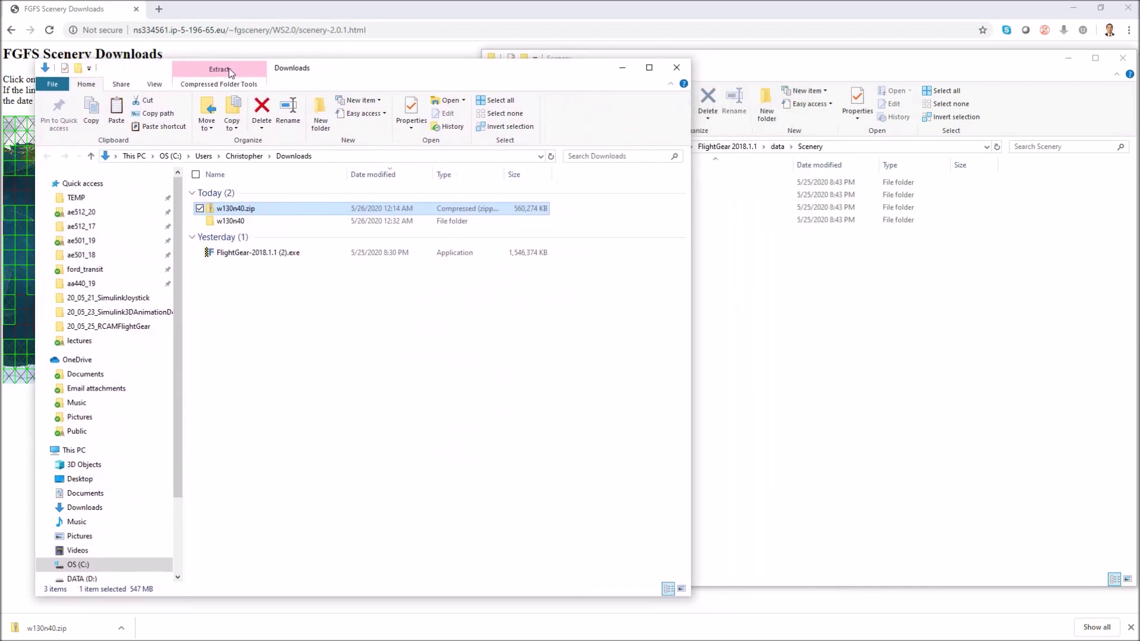
left_click(230, 223)
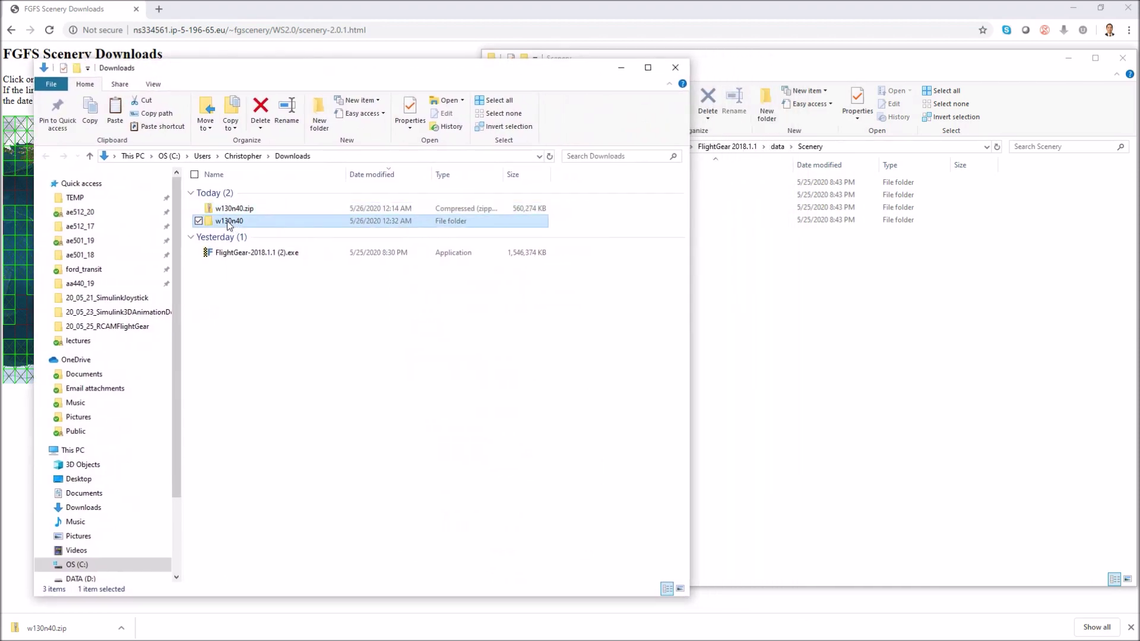
double_click(229, 223)
left_click_drag(347, 73, 312, 66)
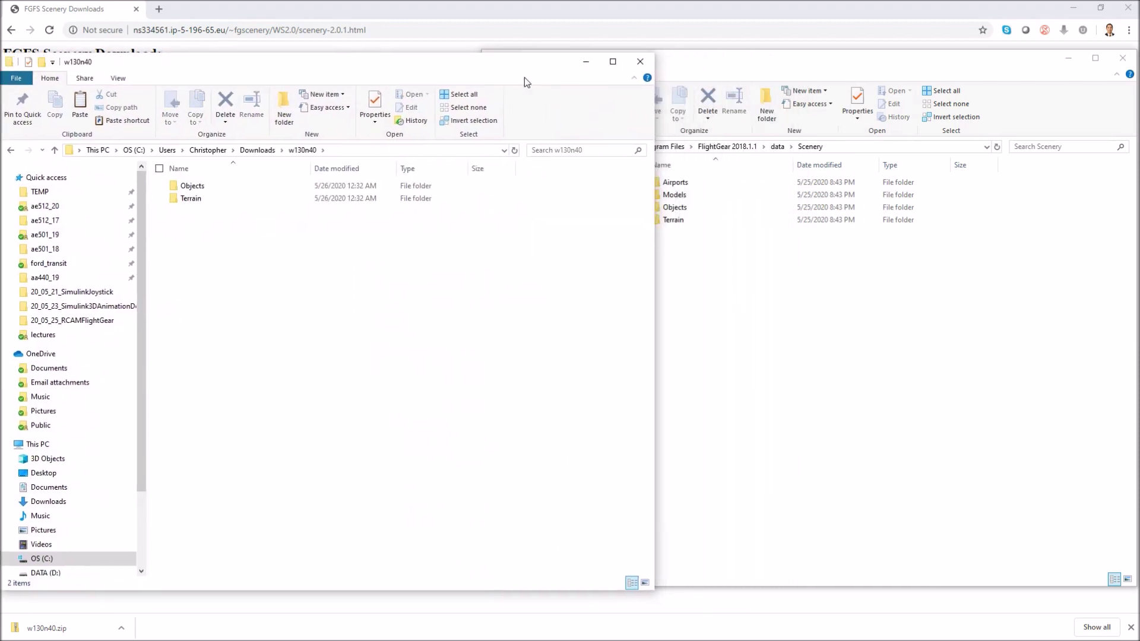
left_click(681, 63)
left_click_drag(681, 63, 840, 63)
left_click(623, 227)
left_click_drag(655, 219, 549, 229)
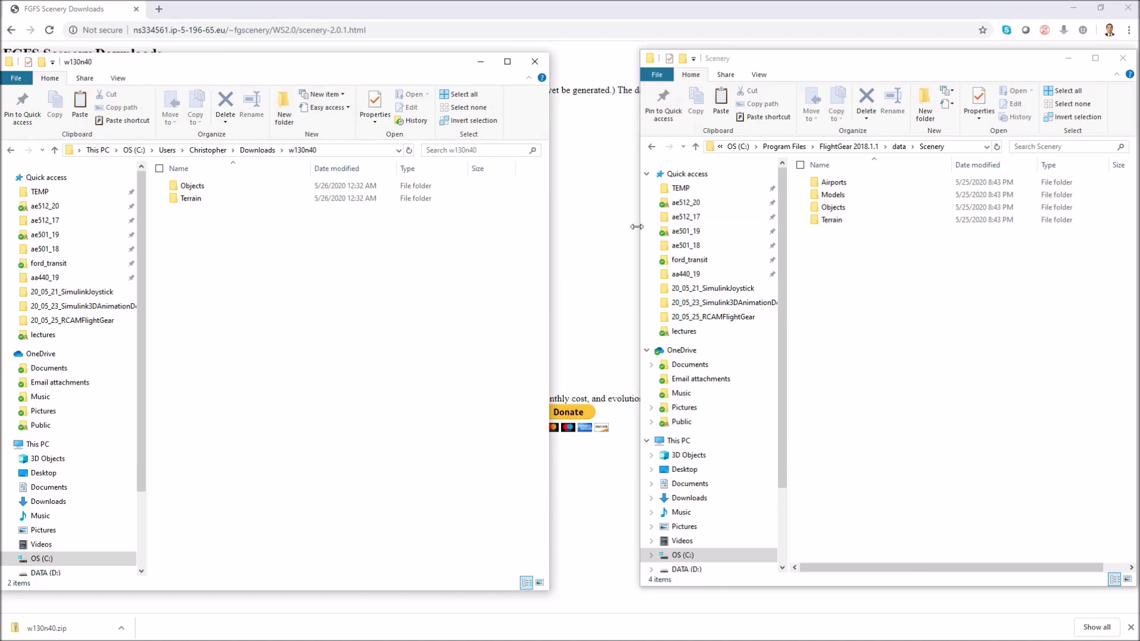
left_click_drag(637, 226, 600, 226)
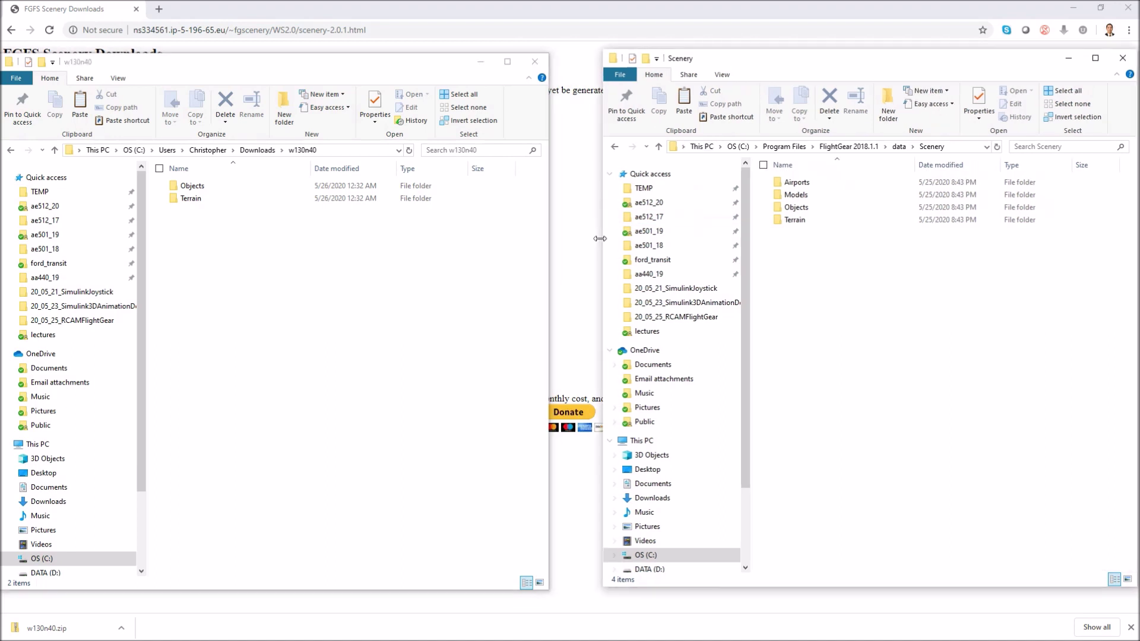
- Copy the w130n40 folder from the extracted Objects folder into FlightGear's Scenery\Objects folder, granting administrator permission
left_click(195, 187)
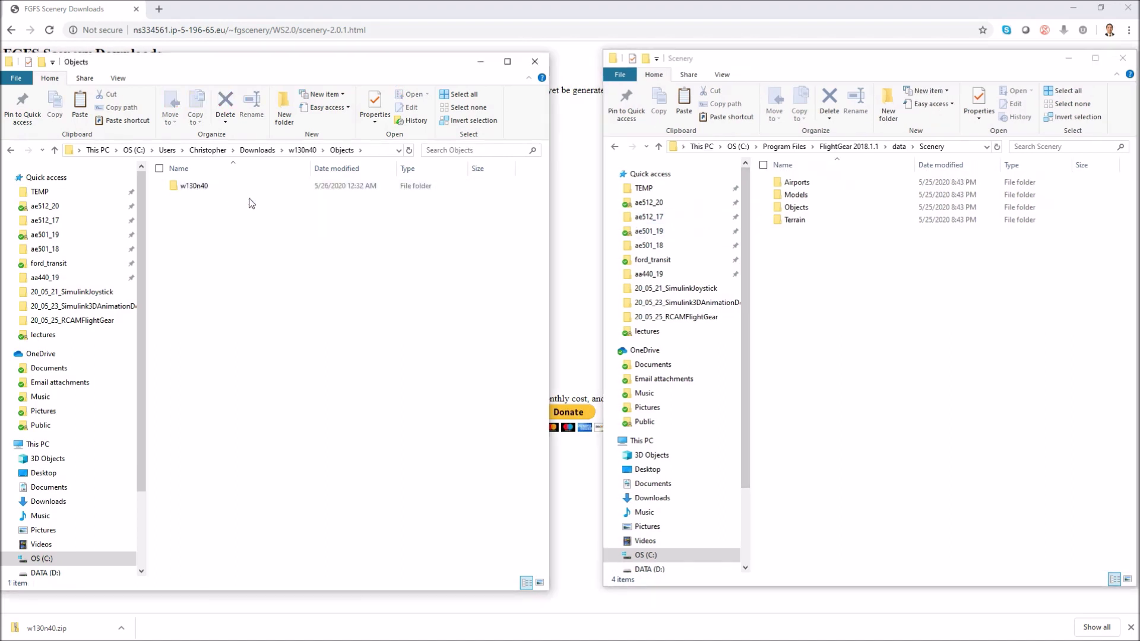
left_click(190, 186)
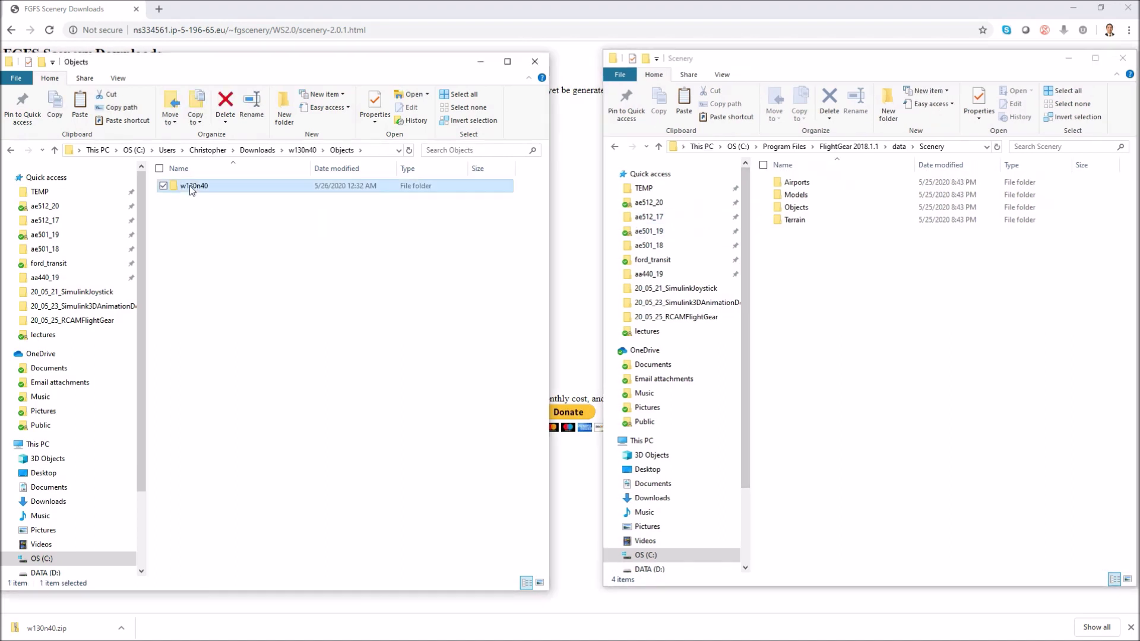
double_click(795, 208)
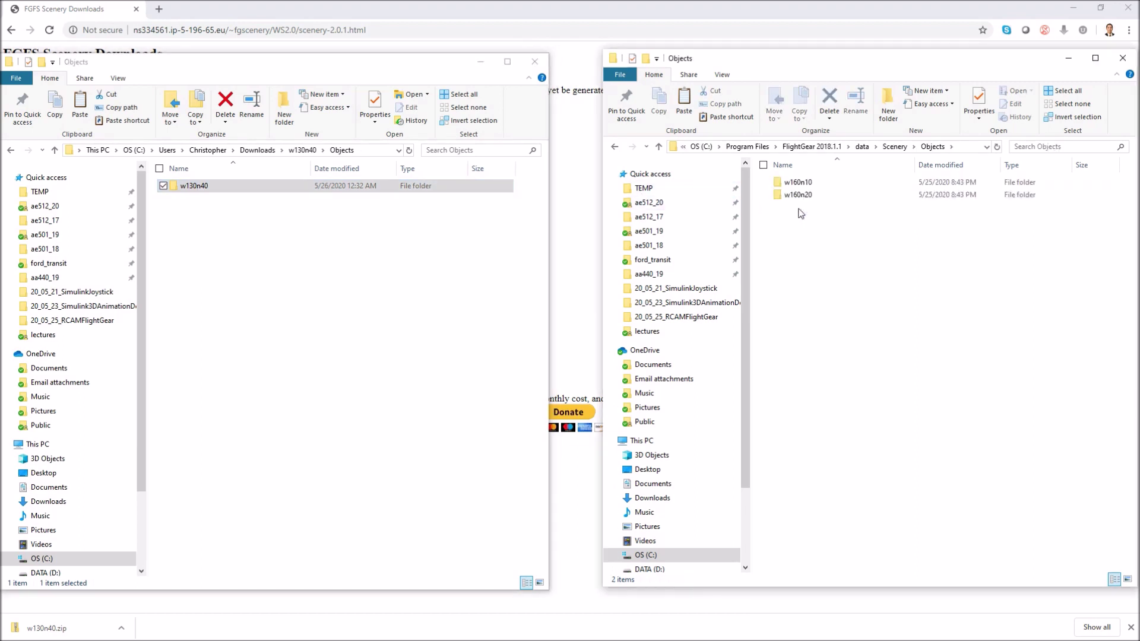
right_click(180, 186)
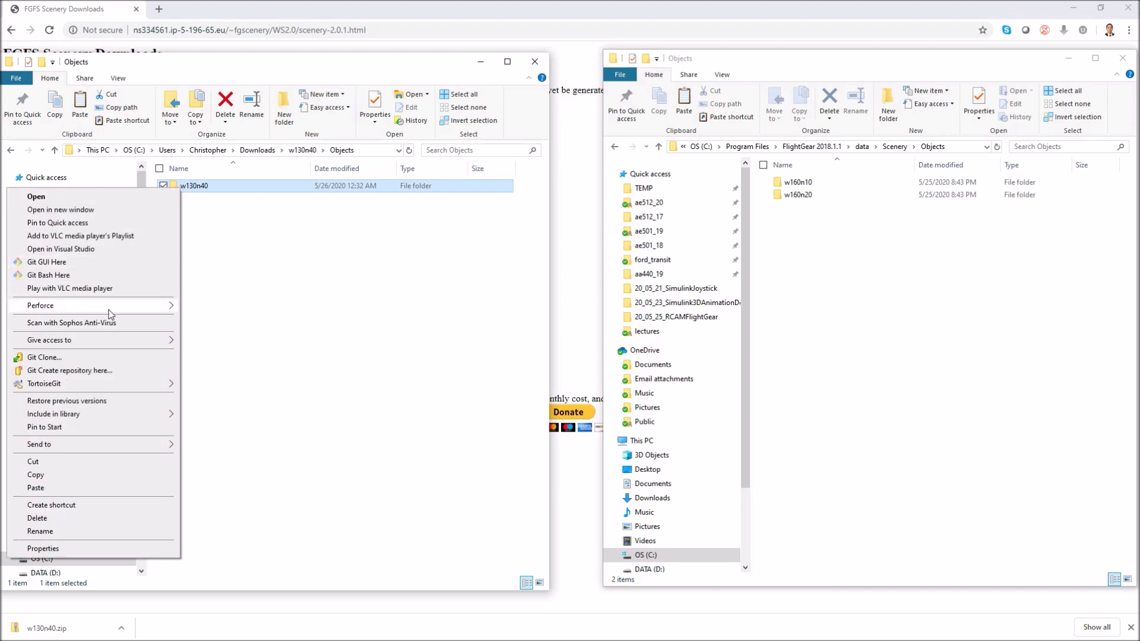
left_click(68, 475)
right_click(831, 276)
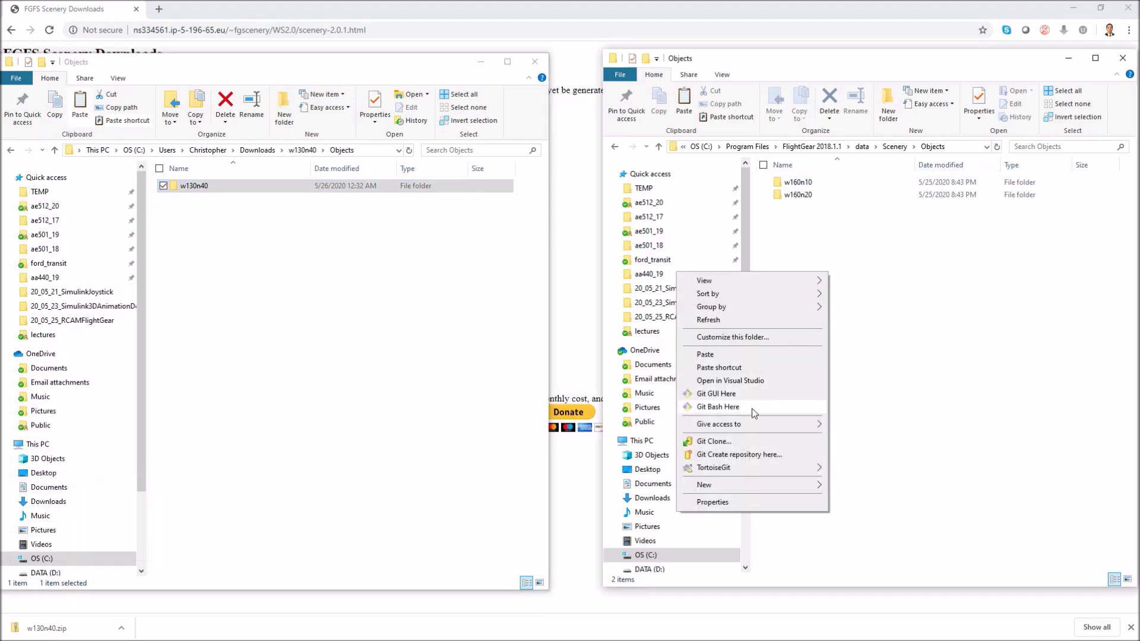
left_click(743, 356)
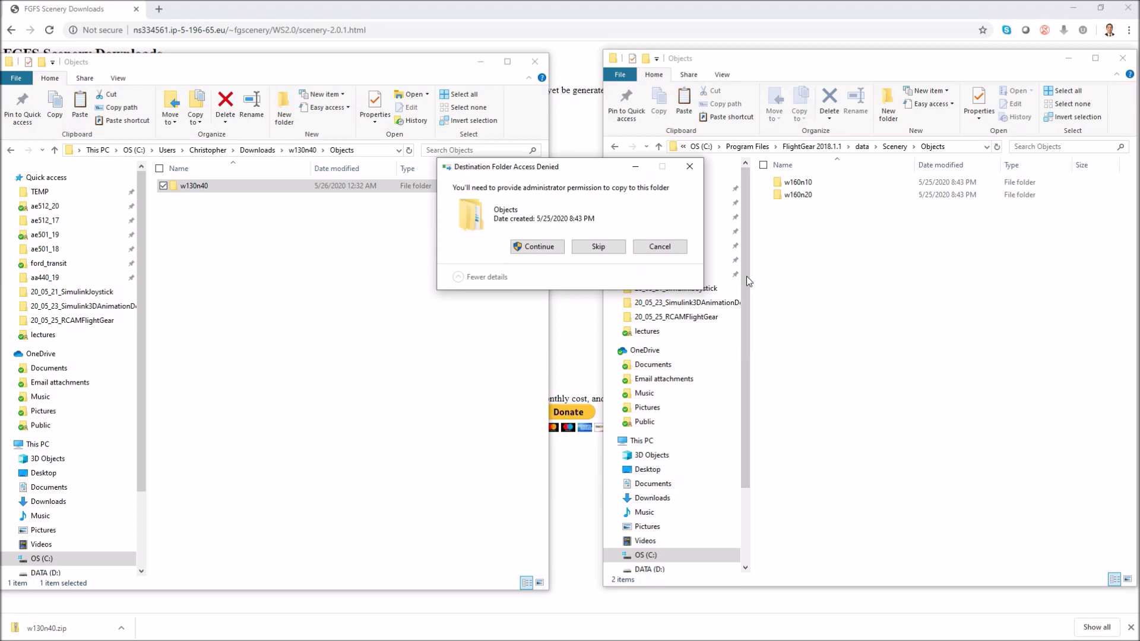
left_click(526, 247)
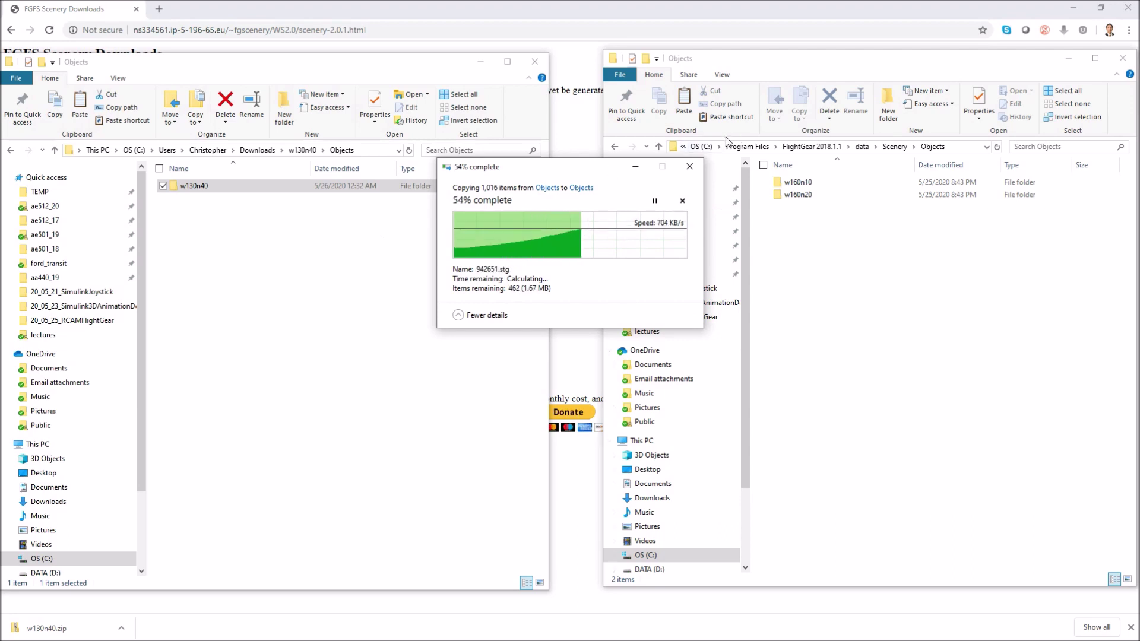
- Copy the w130n40 folder from the extracted Terrain folder into FlightGear's Scenery\Terrain folder, granting administrator permission
left_click(300, 150)
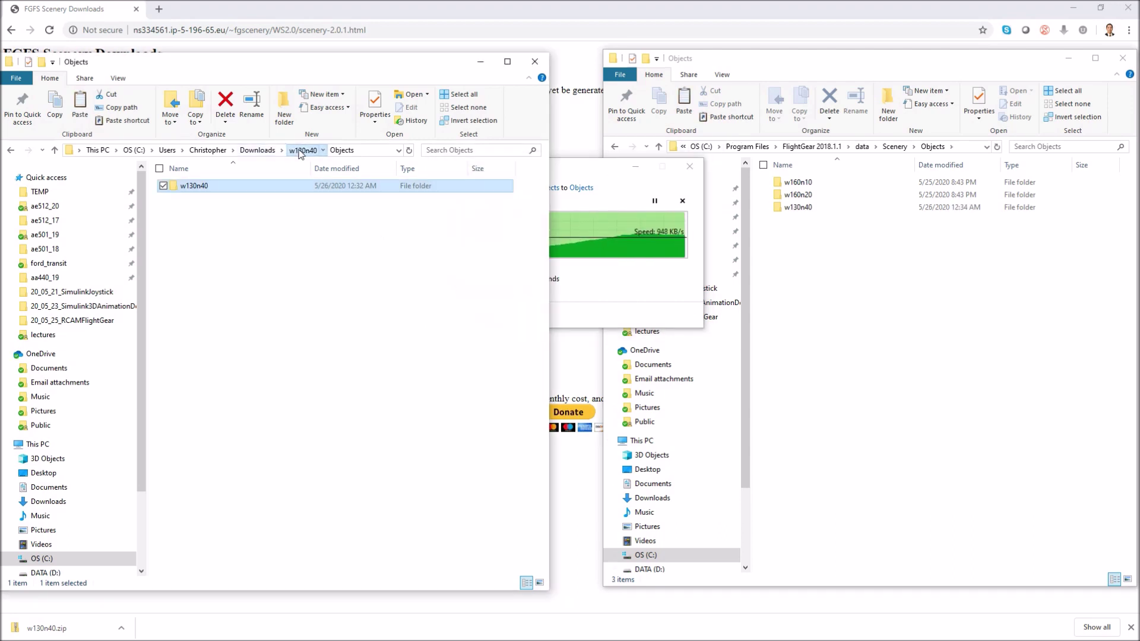
double_click(194, 199)
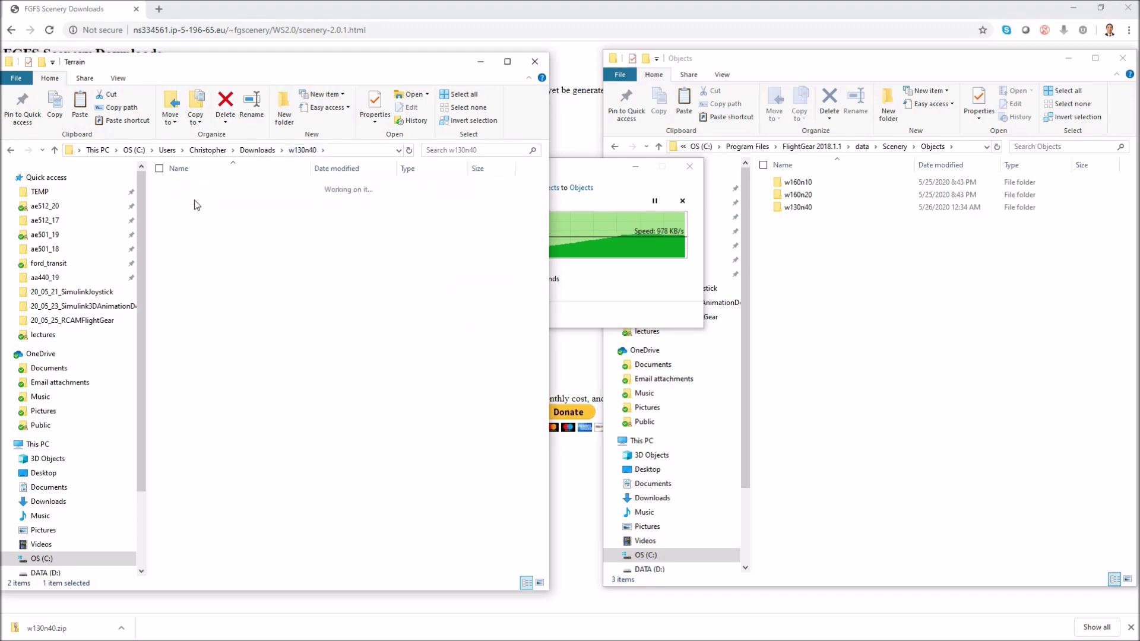
left_click(257, 188)
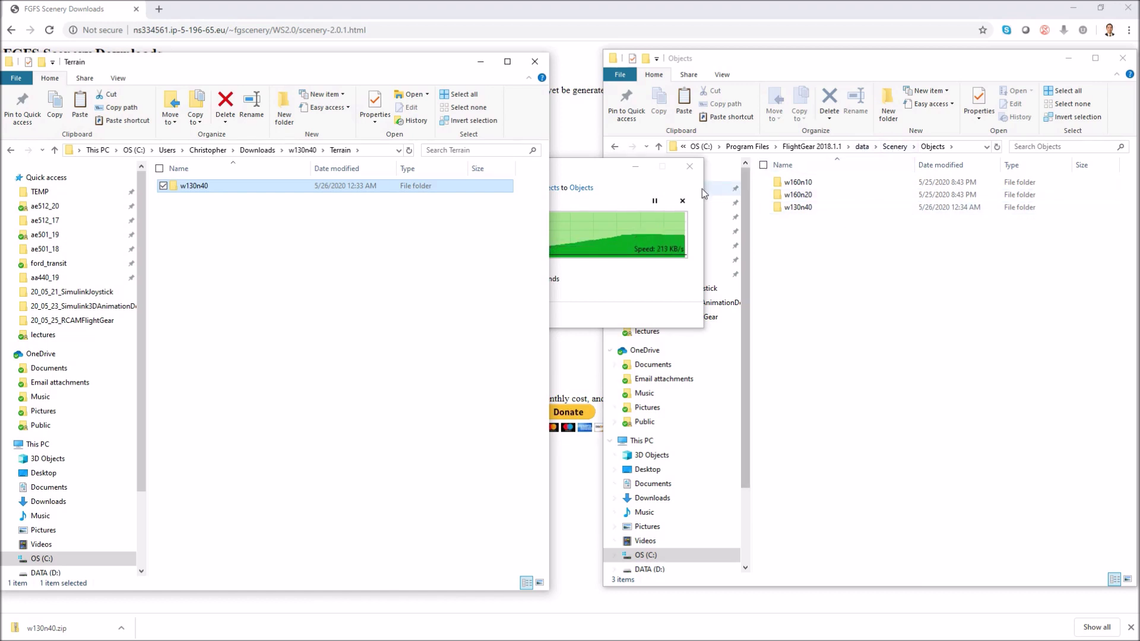
left_click(863, 283)
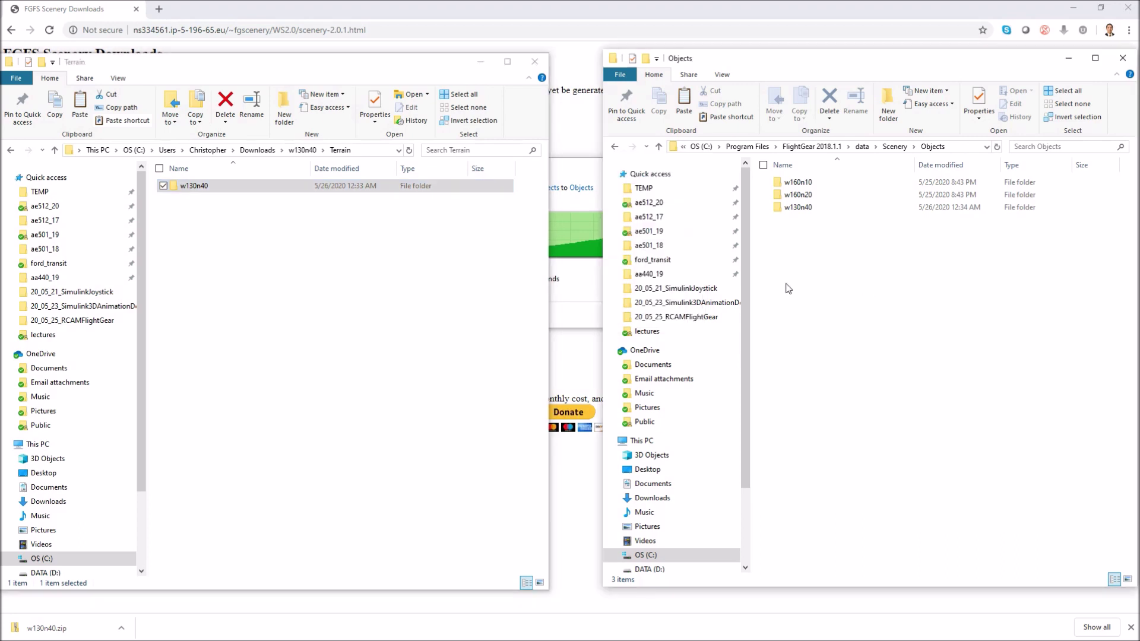
left_click_drag(563, 170, 872, 353)
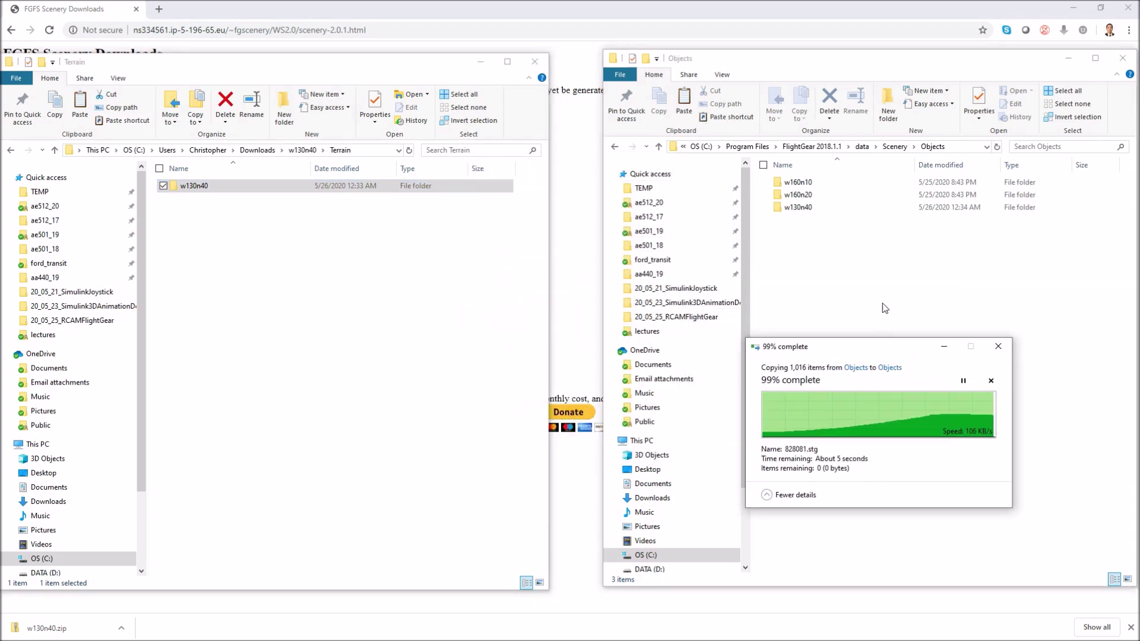
left_click(892, 149)
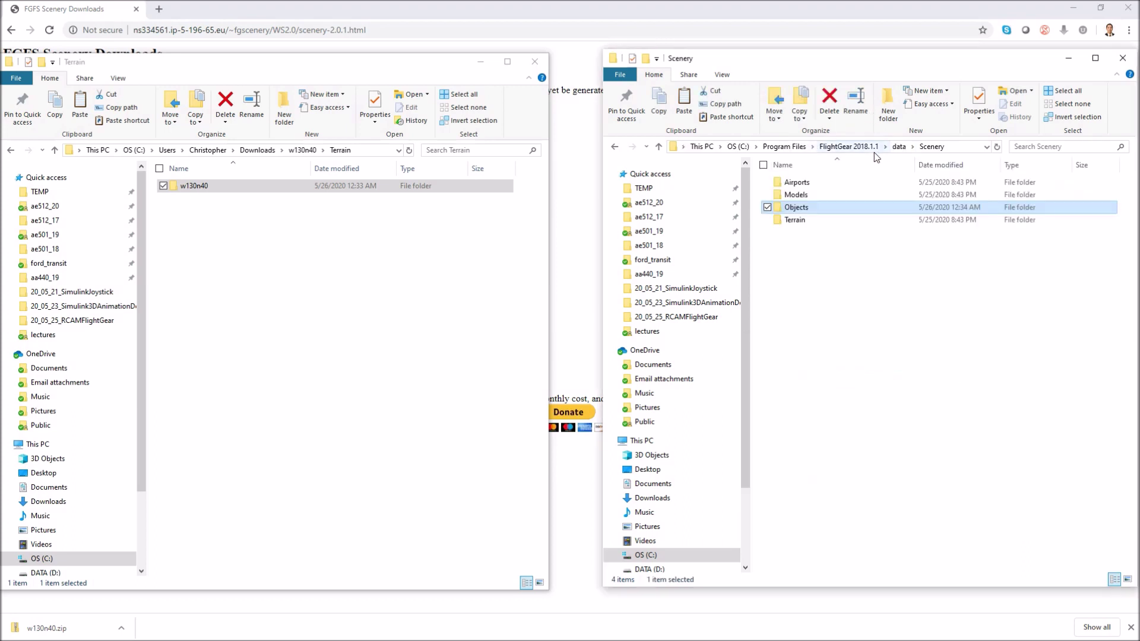
double_click(791, 221)
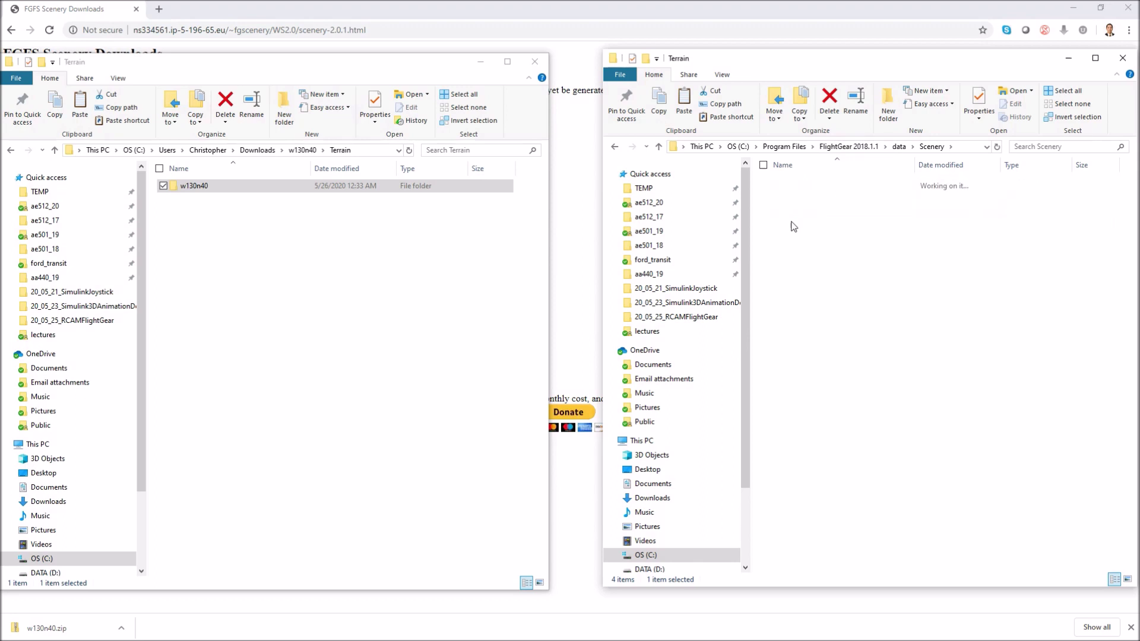
right_click(188, 185)
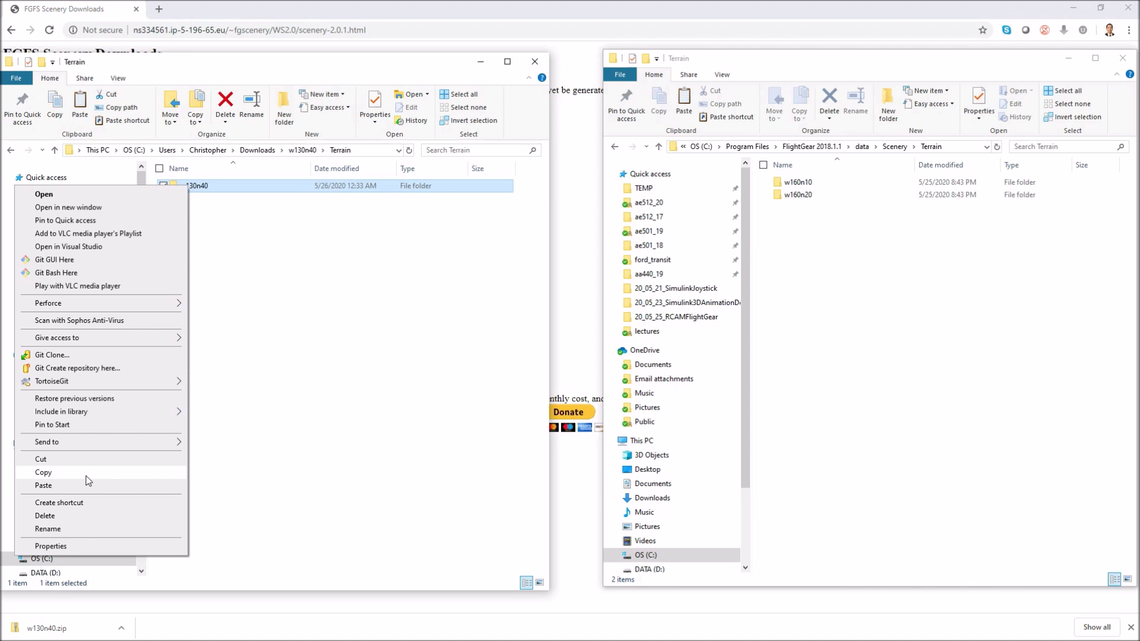
left_click(43, 473)
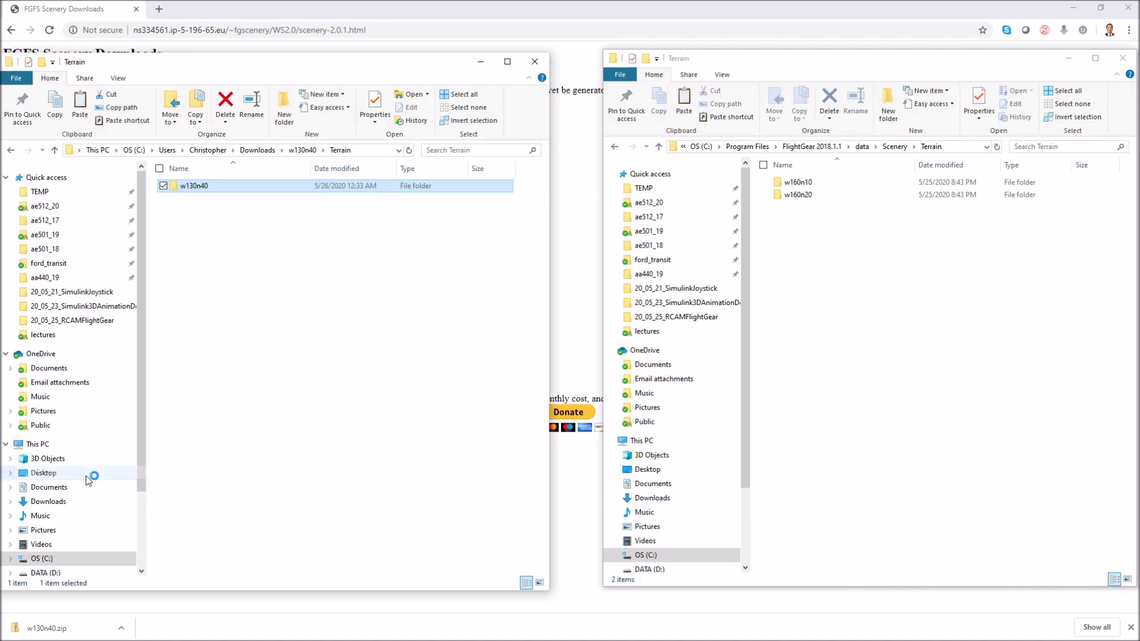
right_click(823, 240)
left_click(732, 325)
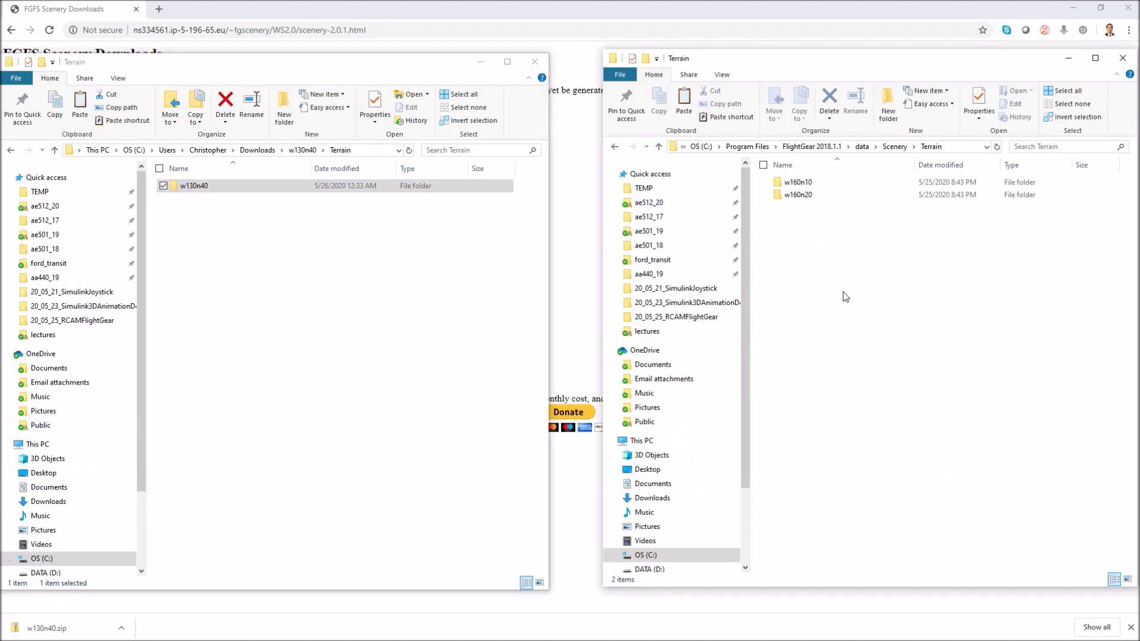
left_click(533, 250)
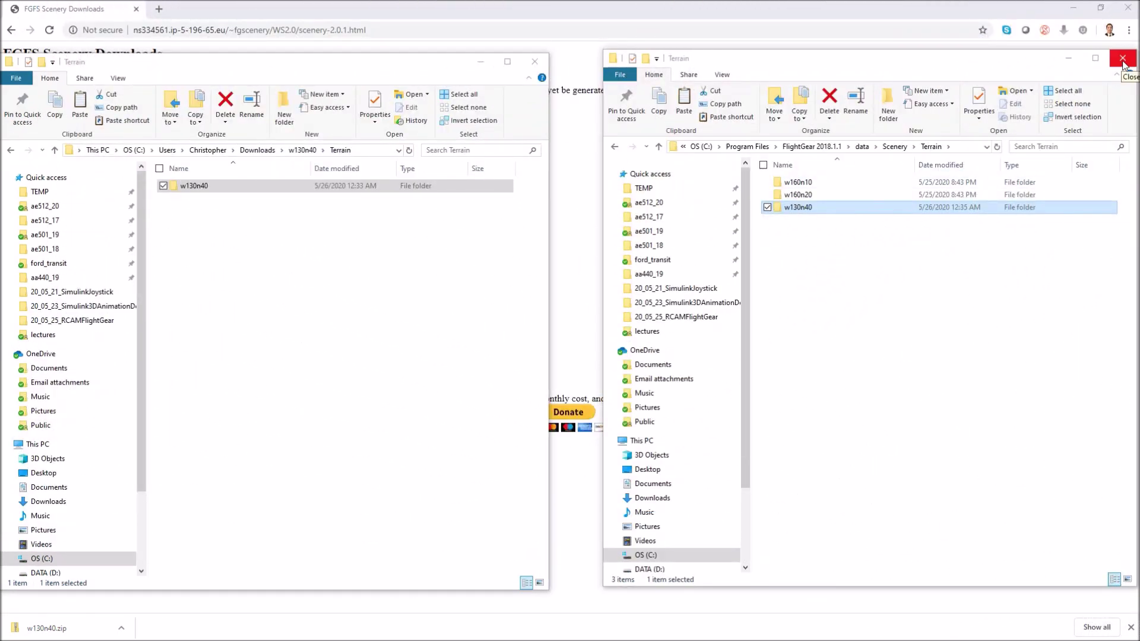
- Close both scenery folder windows and bring up the 20_05_25_RCAMFlightGear\matlab project folder window
left_click(1123, 60)
left_click(535, 64)
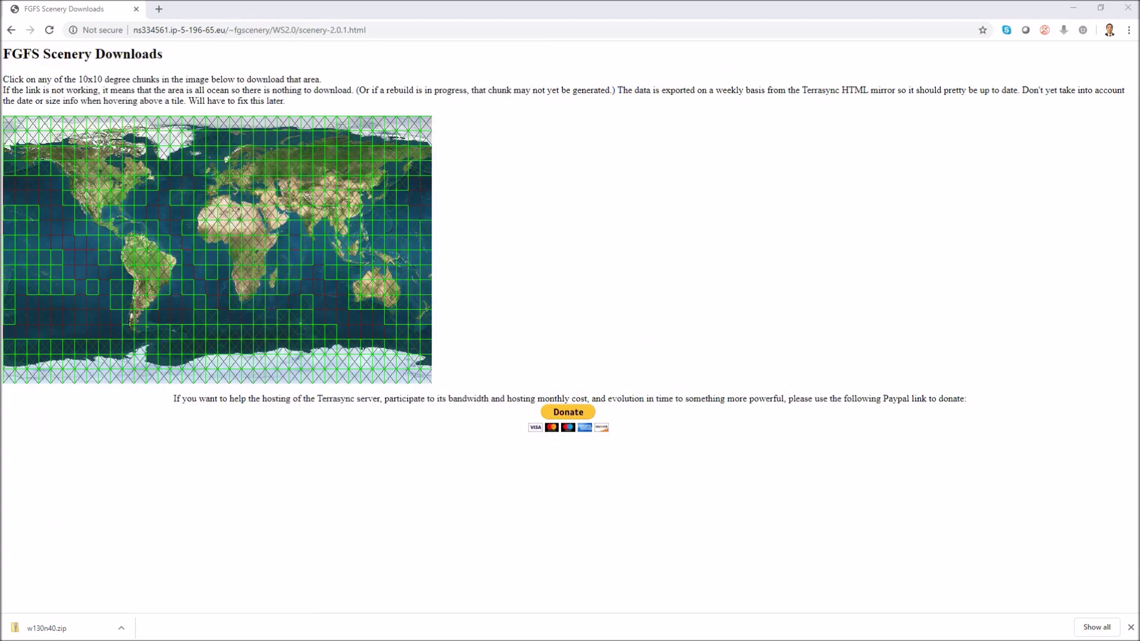
left_click_drag(1139, 137, 518, 42)
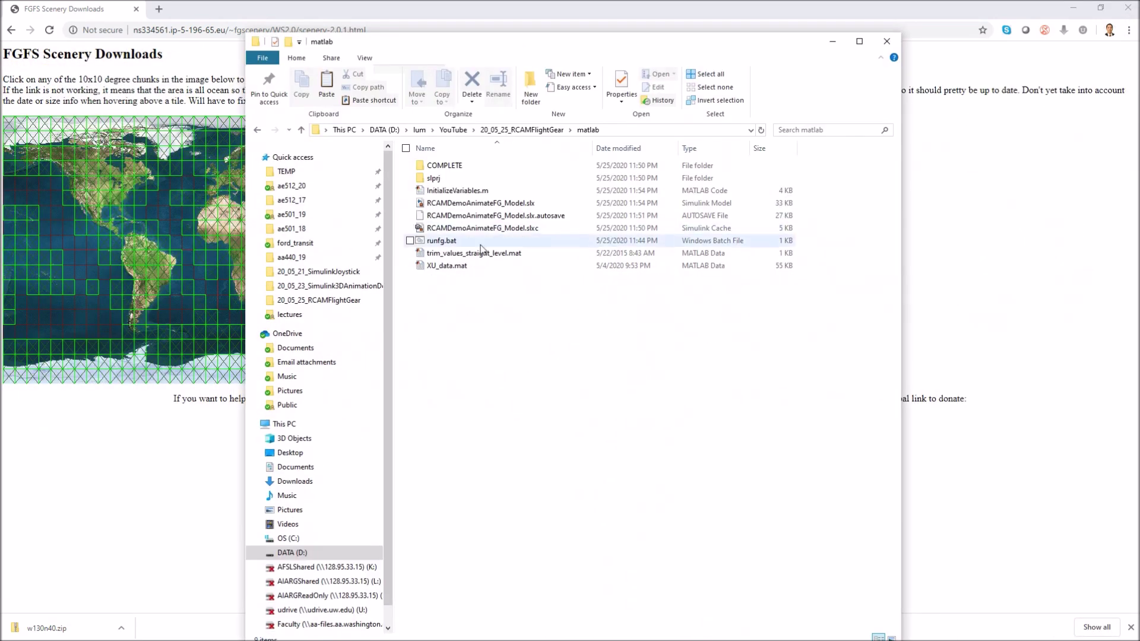
- Start FlightGear by running runfg.bat from the matlab project folder and move the resulting window aside
left_click(448, 242)
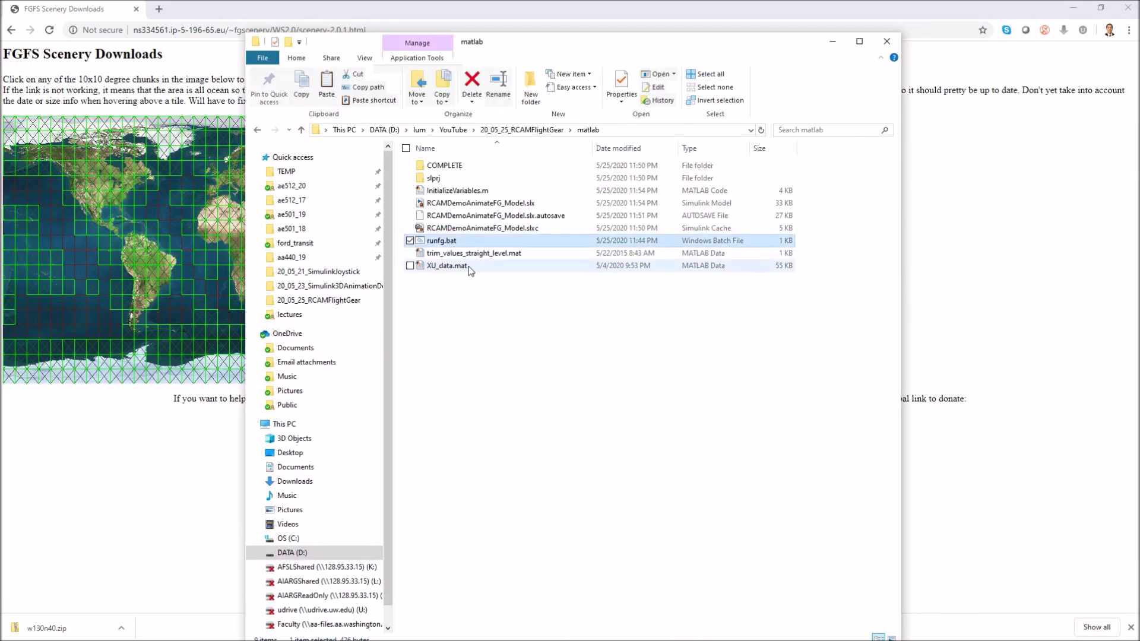
double_click(441, 244)
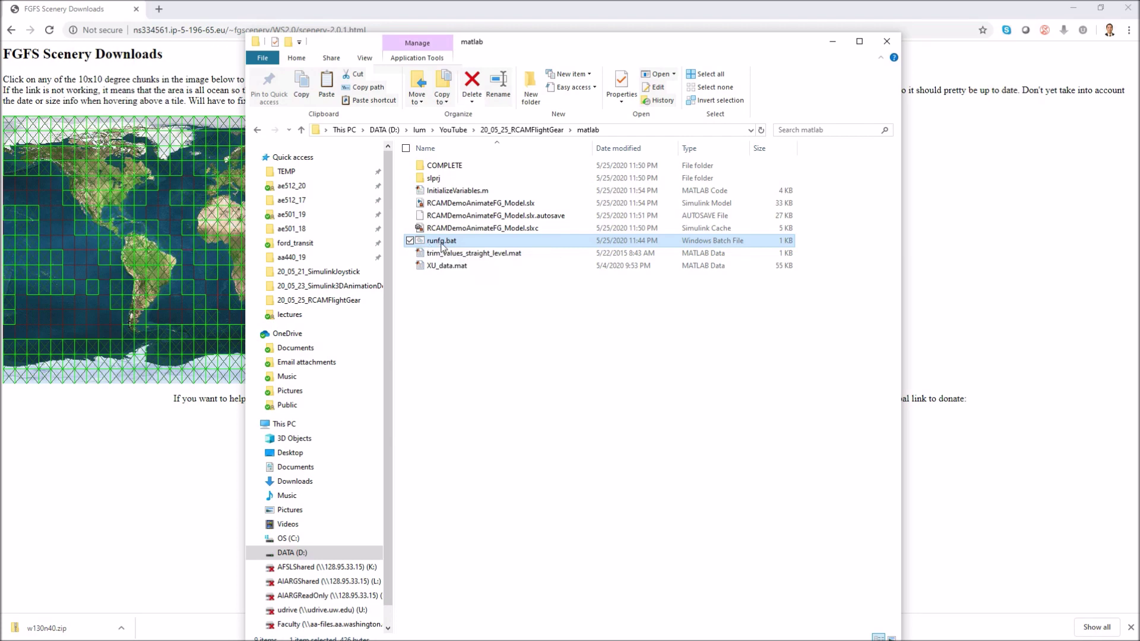
left_click_drag(402, 195, 106, 159)
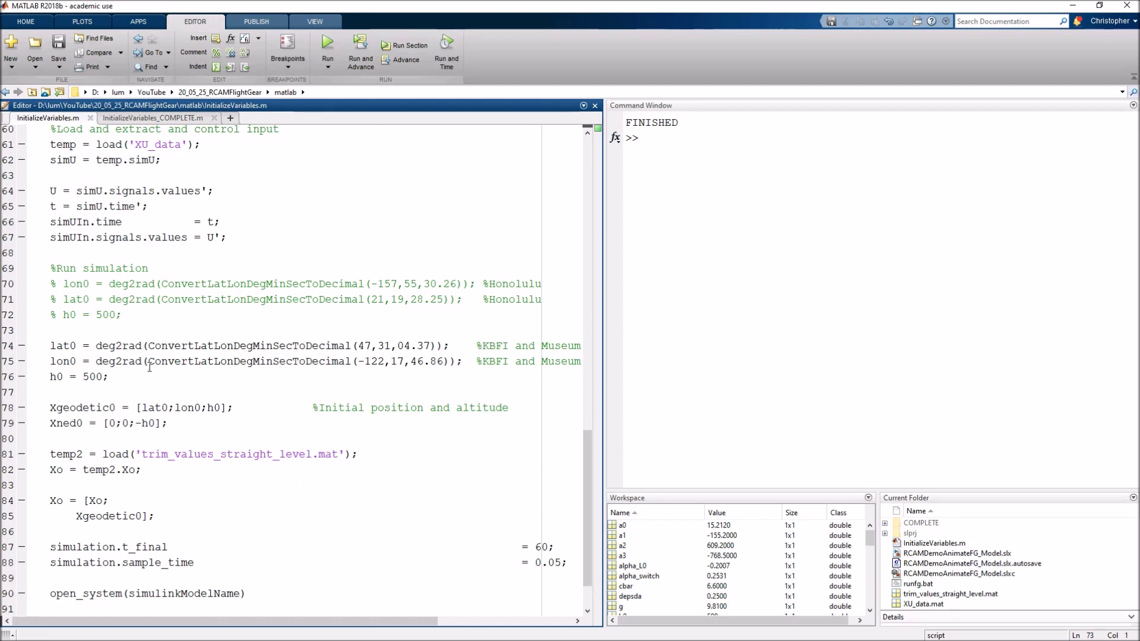
- Run InitializeVariables.m with the KBFI latitude, longitude and 500 m starting altitude to load the variables and open the Simulink model
left_click_drag(51, 345, 131, 372)
left_click(166, 379)
left_click(327, 44)
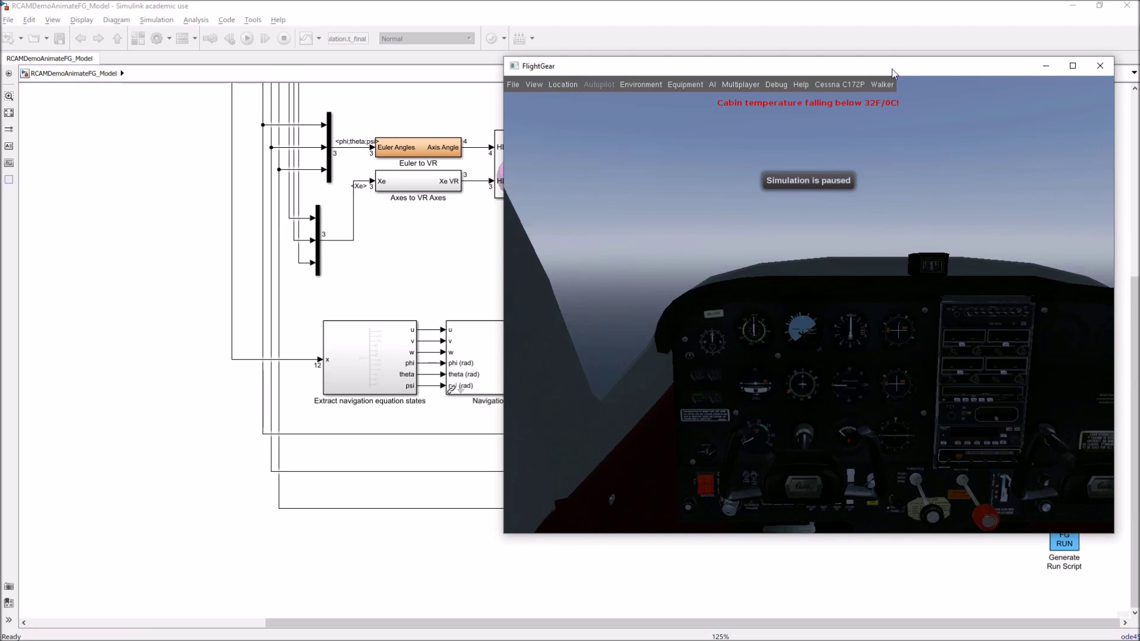
- Arrange the Simulink model window and the FlightGear window side by side, narrowing the Simulink window
left_click_drag(894, 74, 833, 111)
left_click_drag(751, 11, 752, 20)
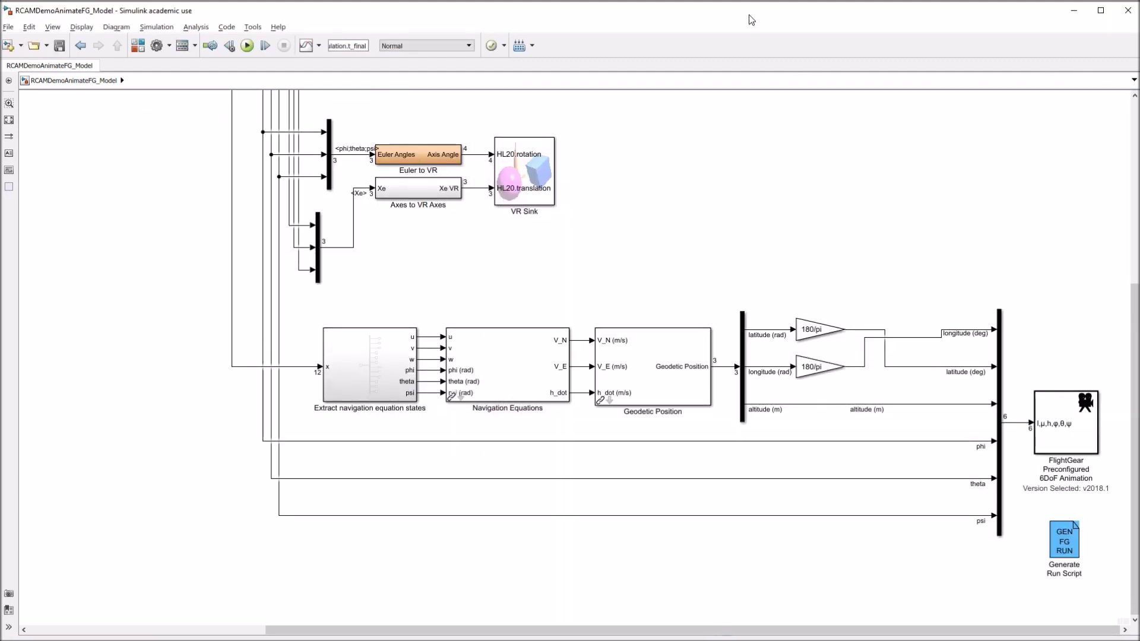
key("super+Left")
left_click(652, 190)
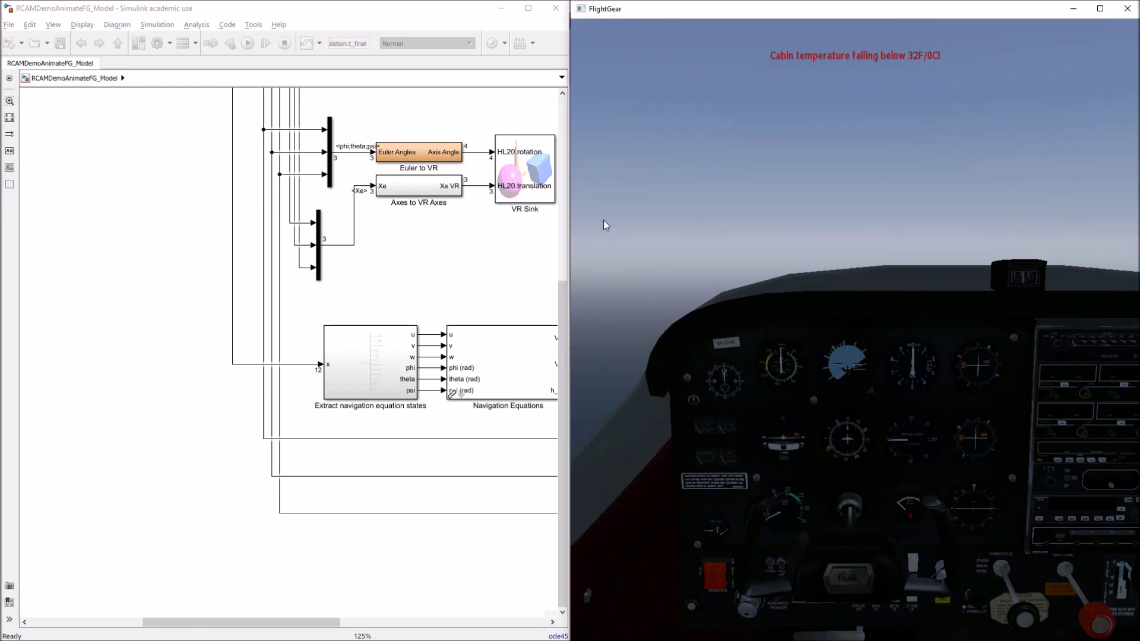
left_click_drag(764, 10, 725, 126)
left_click(408, 256)
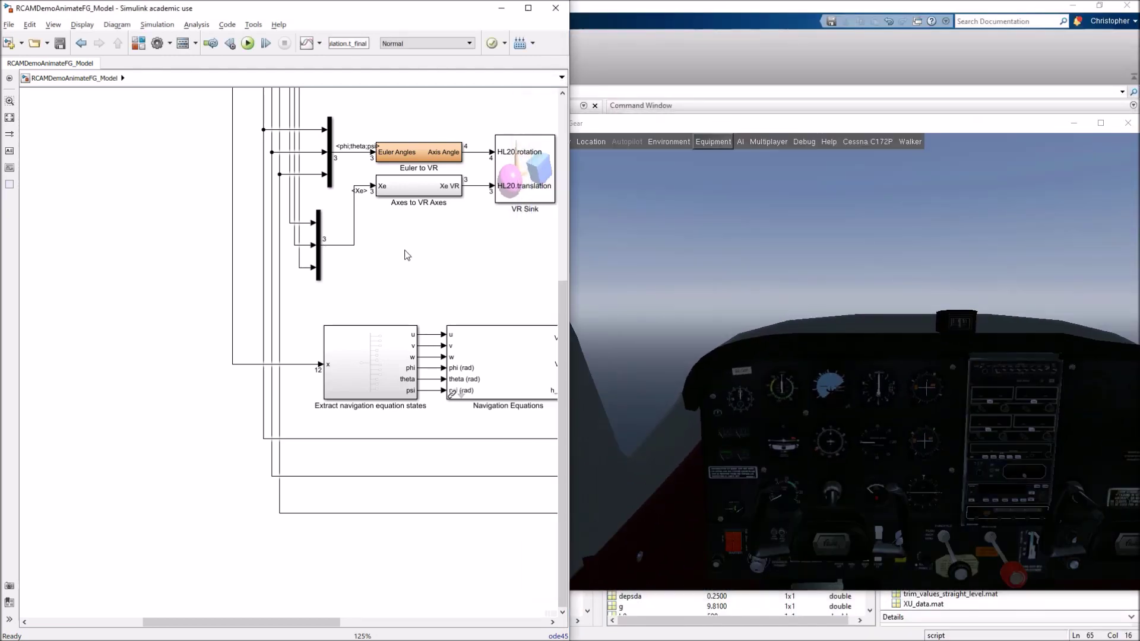
left_click_drag(568, 224, 505, 231)
- Run the Simulink simulation to fly over the scenery in FlightGear and pause it at about 33 s
left_click(247, 42)
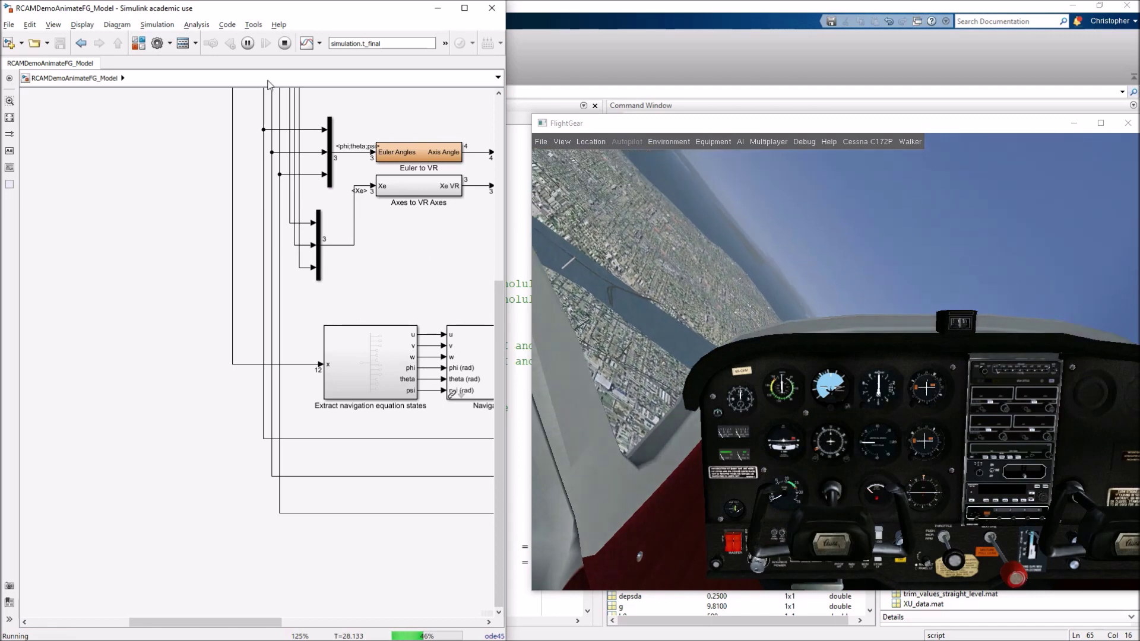
left_click(248, 45)
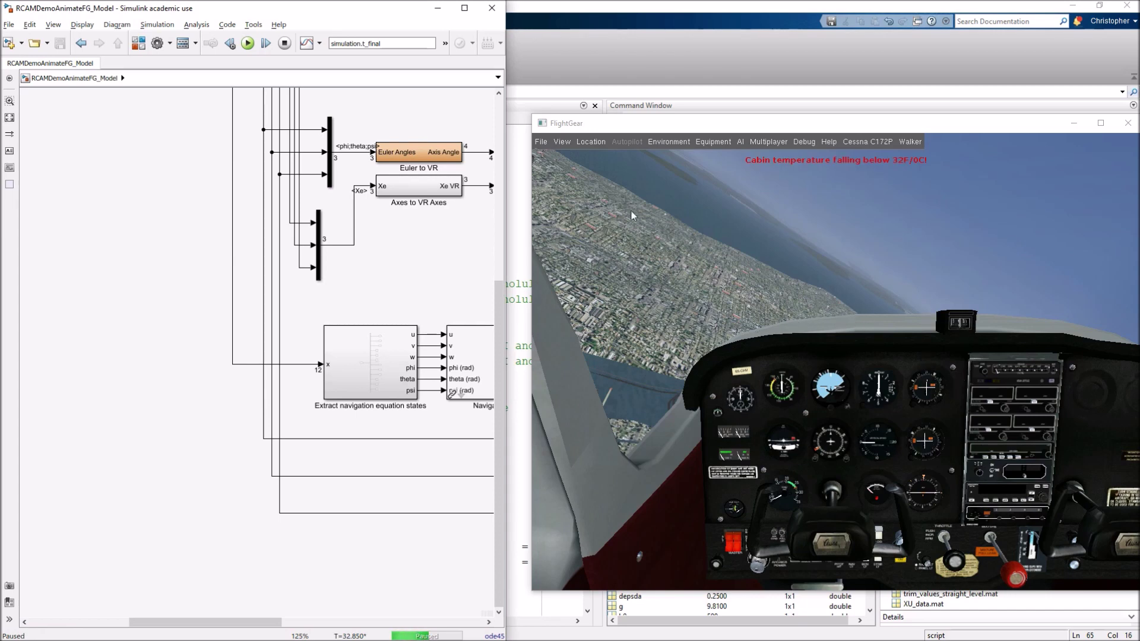
- Review FlightGear's view options, the geodetic position blocks in the Simulink model, and FlightGear's time settings
left_click(562, 142)
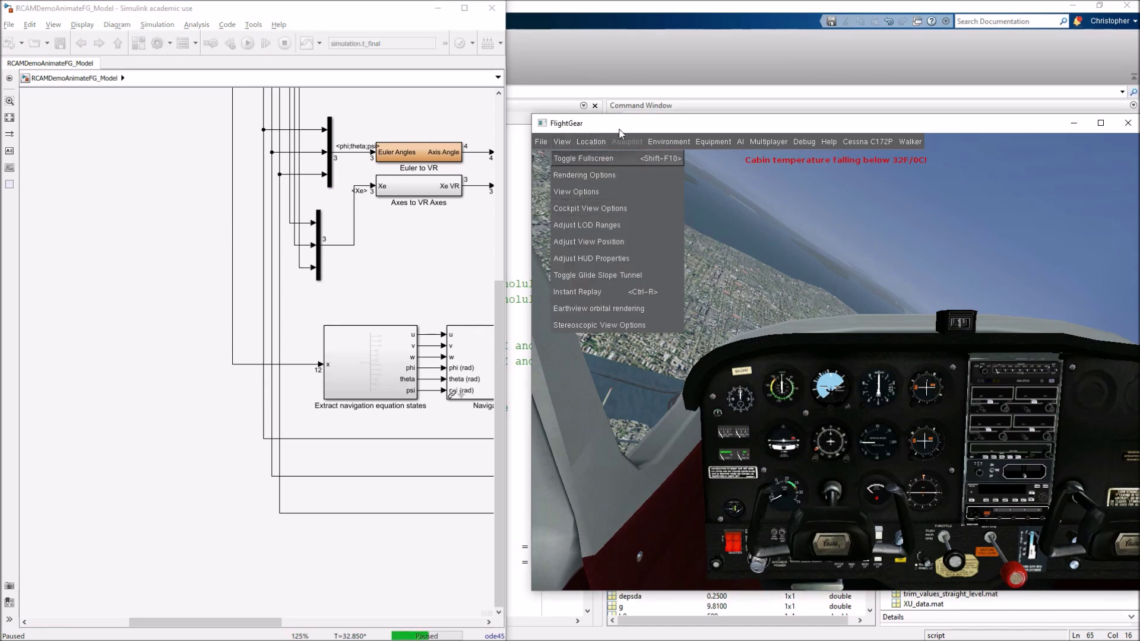
left_click(263, 476)
left_click_drag(229, 622, 340, 610)
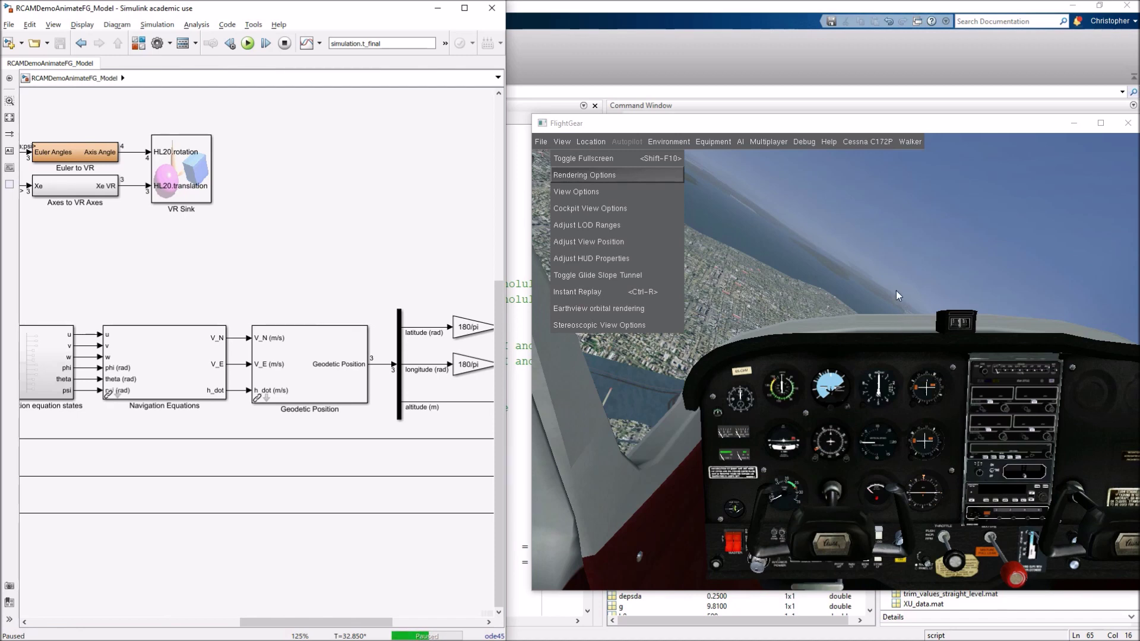
left_click(795, 126)
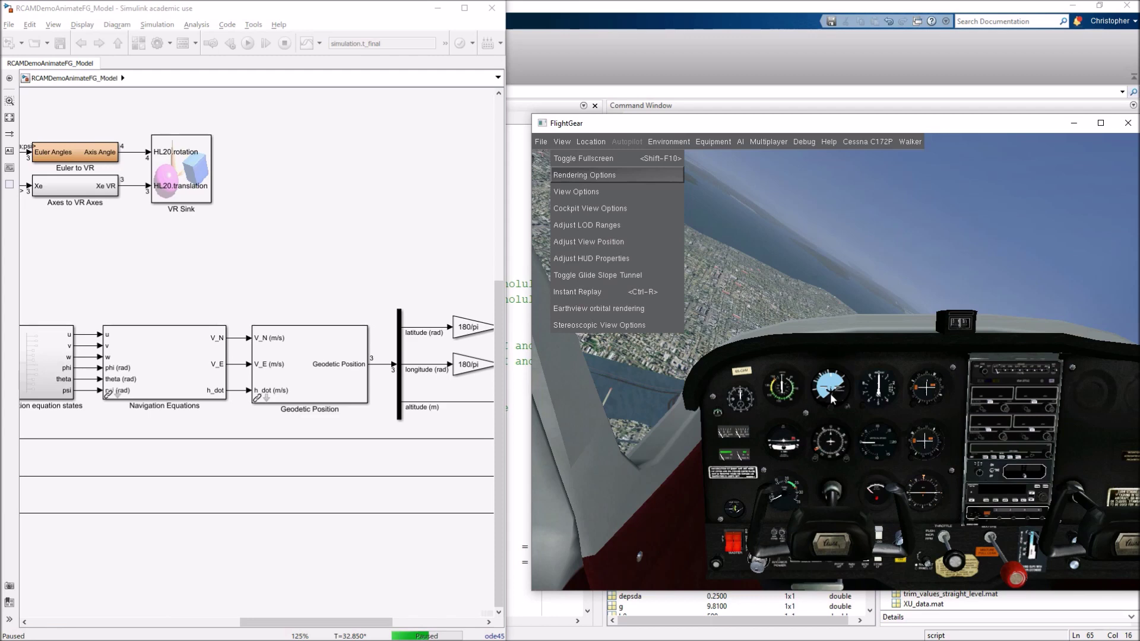
left_click(675, 141)
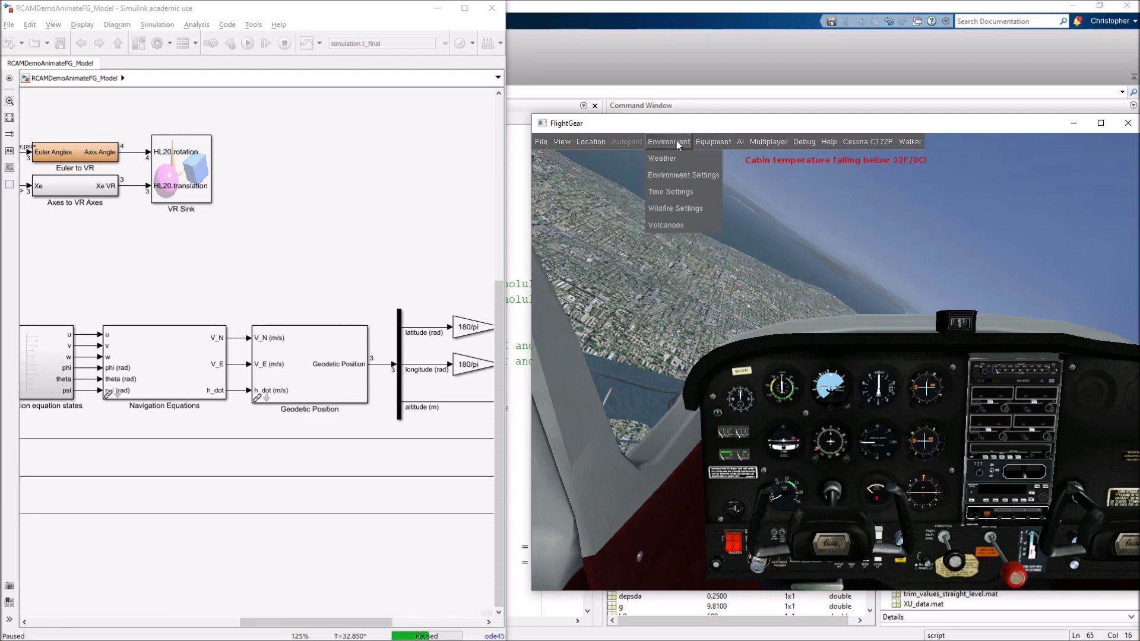
left_click(674, 191)
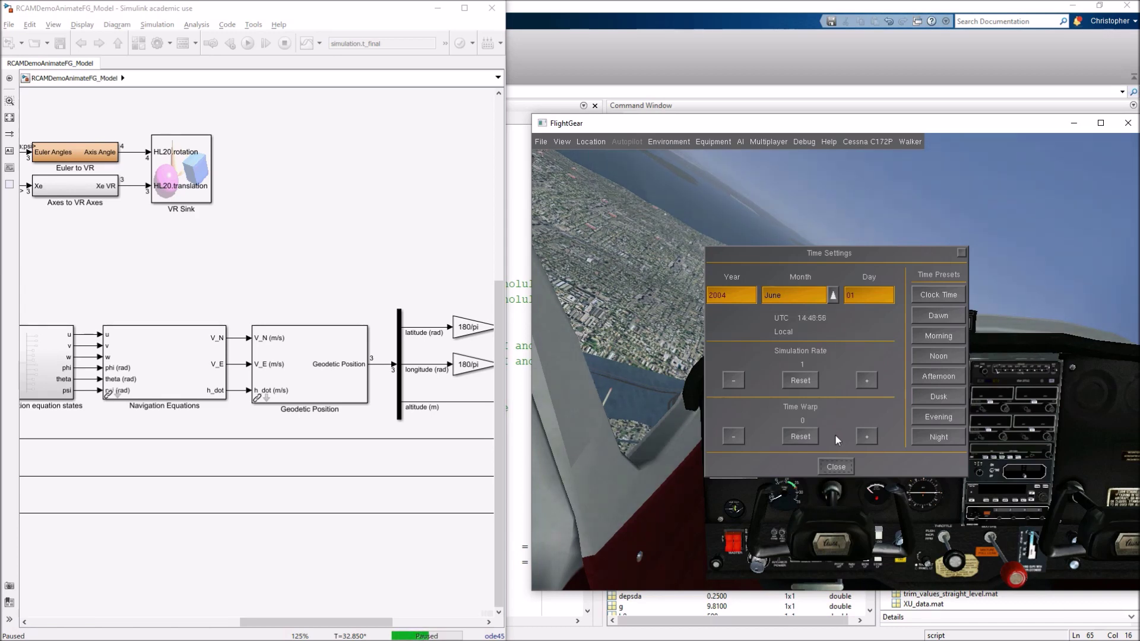
left_click(833, 468)
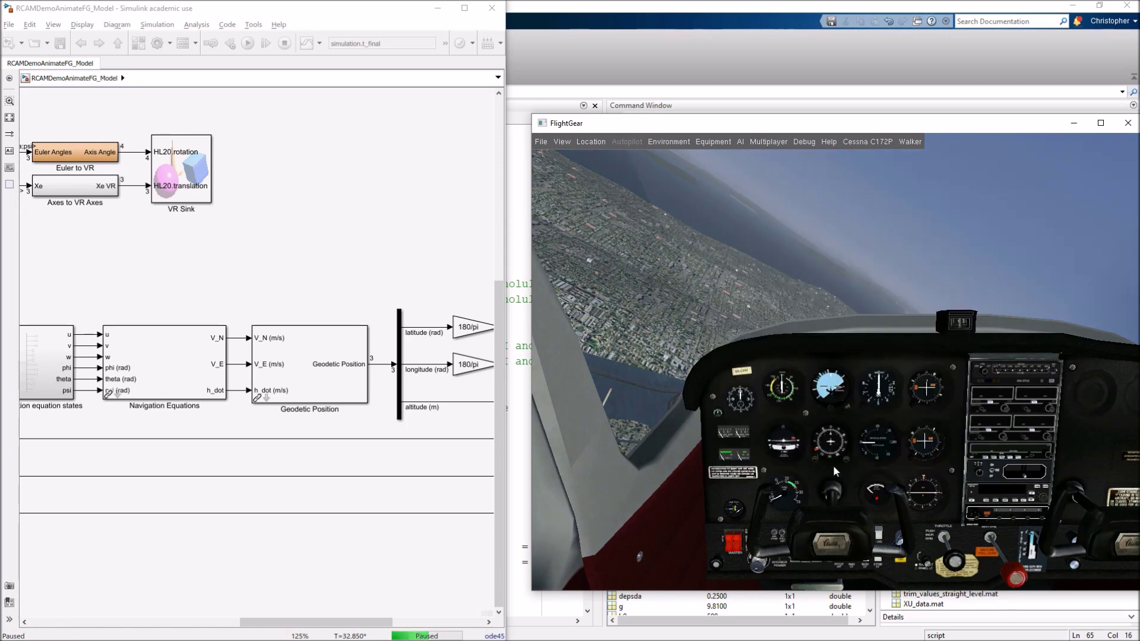
- Move FlightGear's view position back past 11 m so the aircraft is seen from behind
left_click(565, 140)
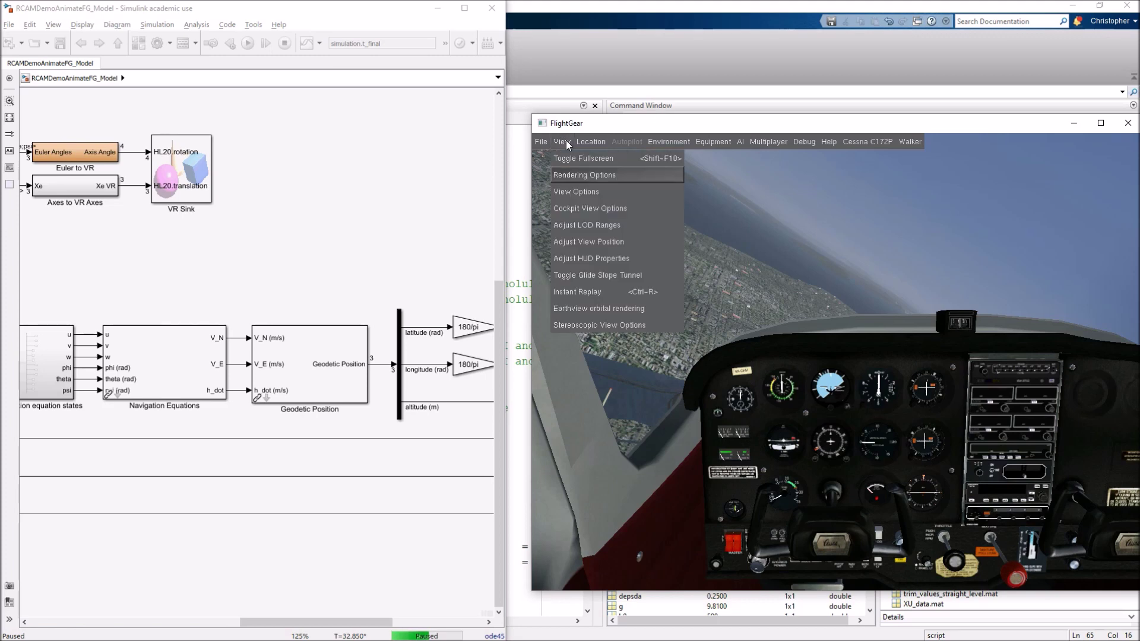
left_click(595, 241)
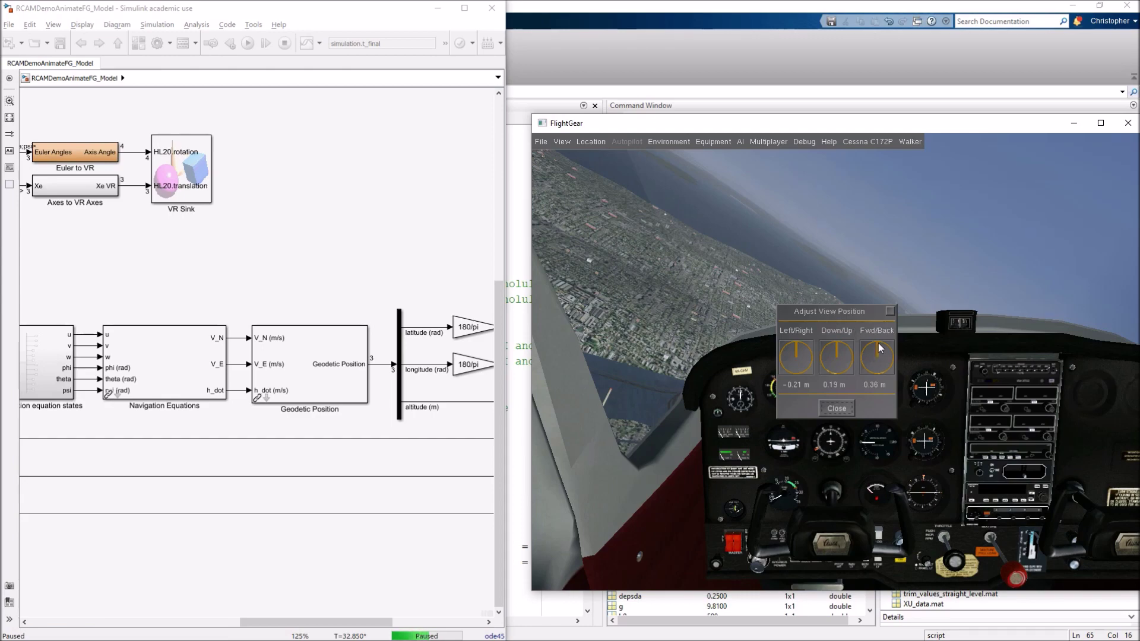
scroll(877, 354, "up", 10)
scroll(883, 350, "up", 5)
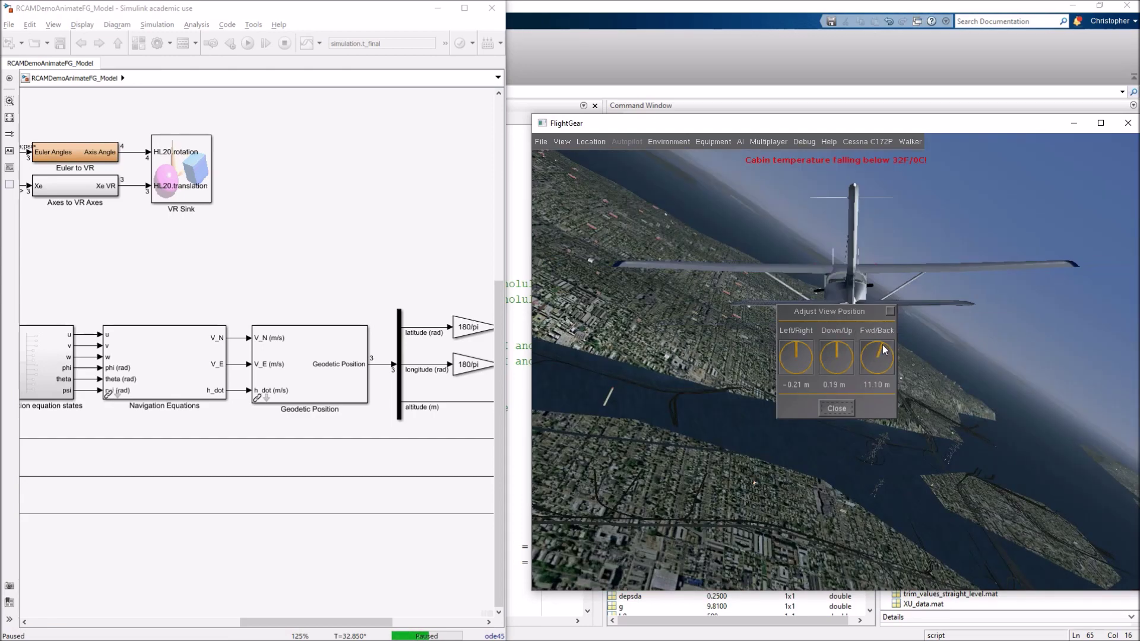
left_click(837, 407)
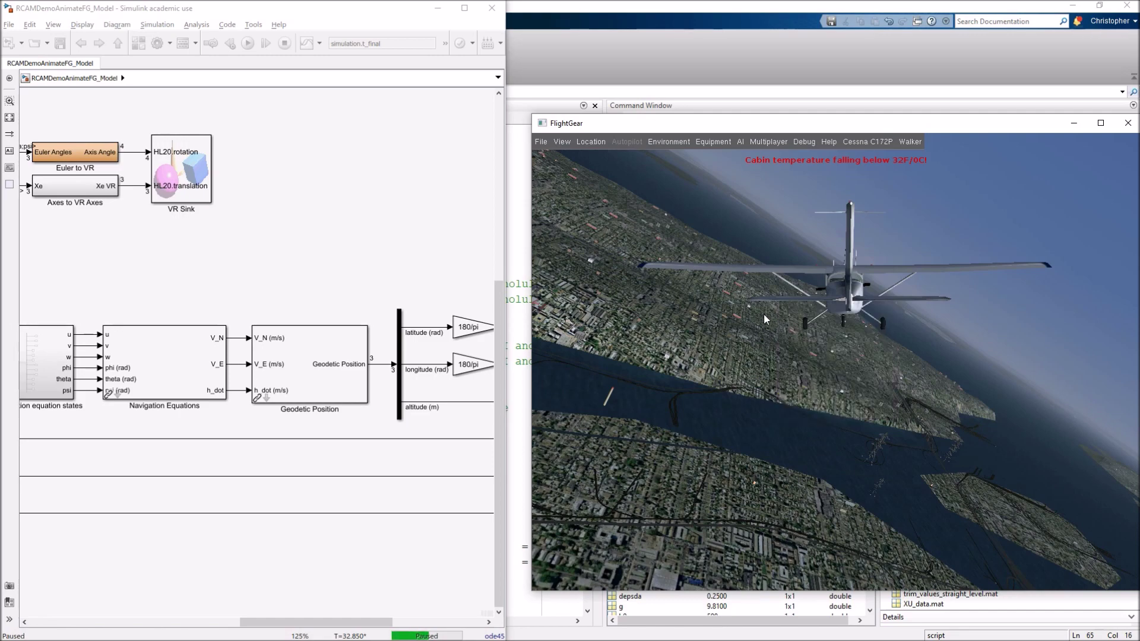
- End the paused Simulink simulation and run the model again from the start with the external aircraft view
left_click(315, 132)
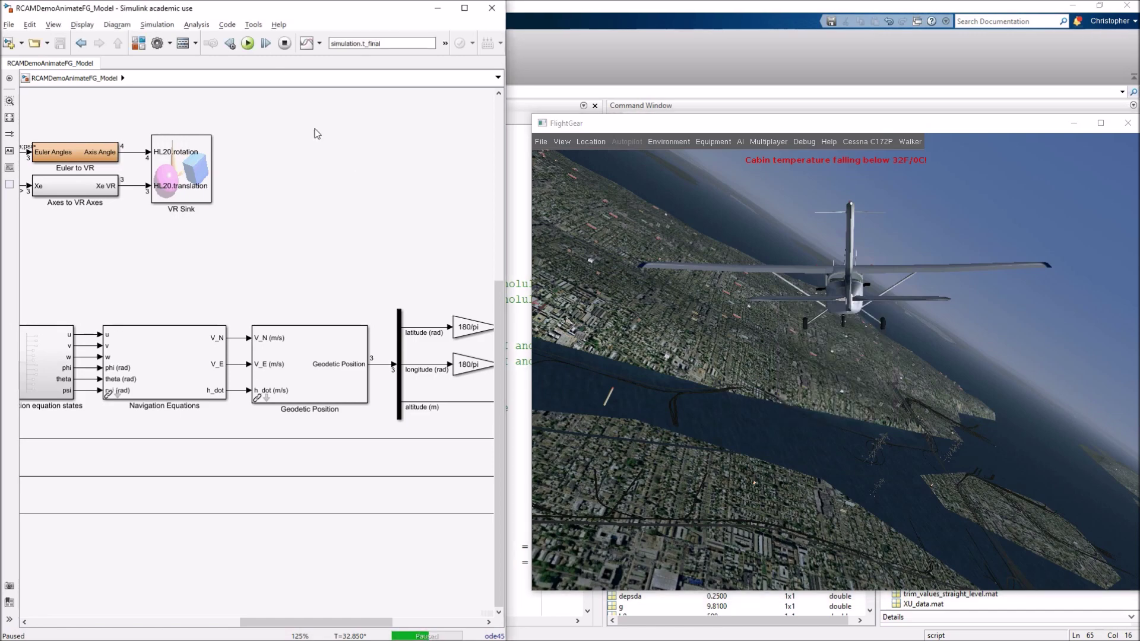
left_click(247, 44)
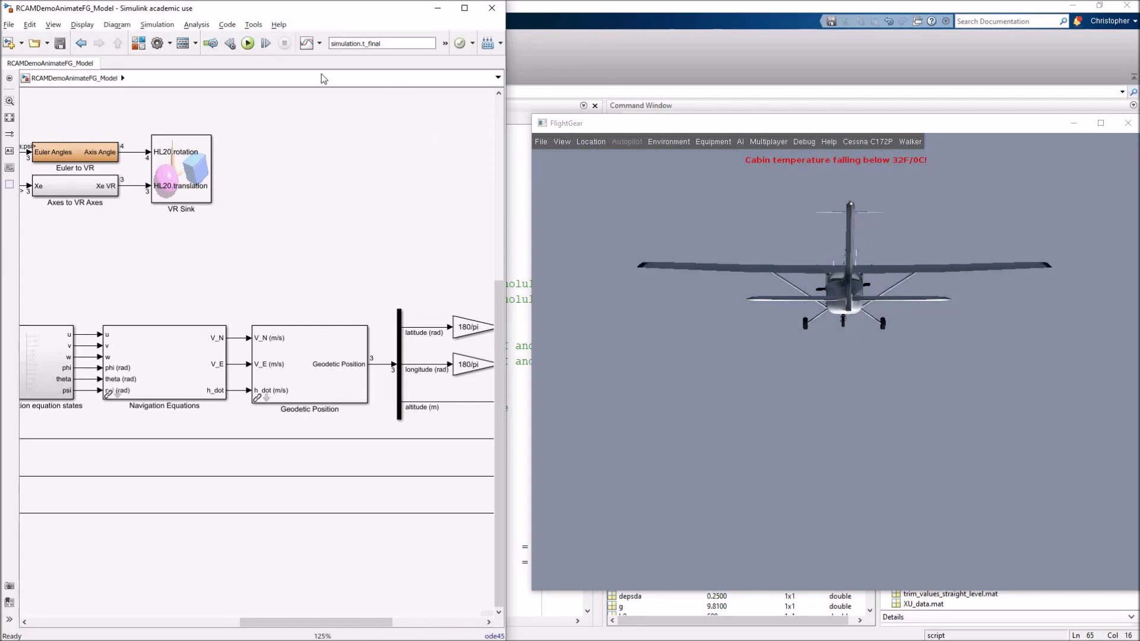
left_click_drag(324, 622, 189, 621)
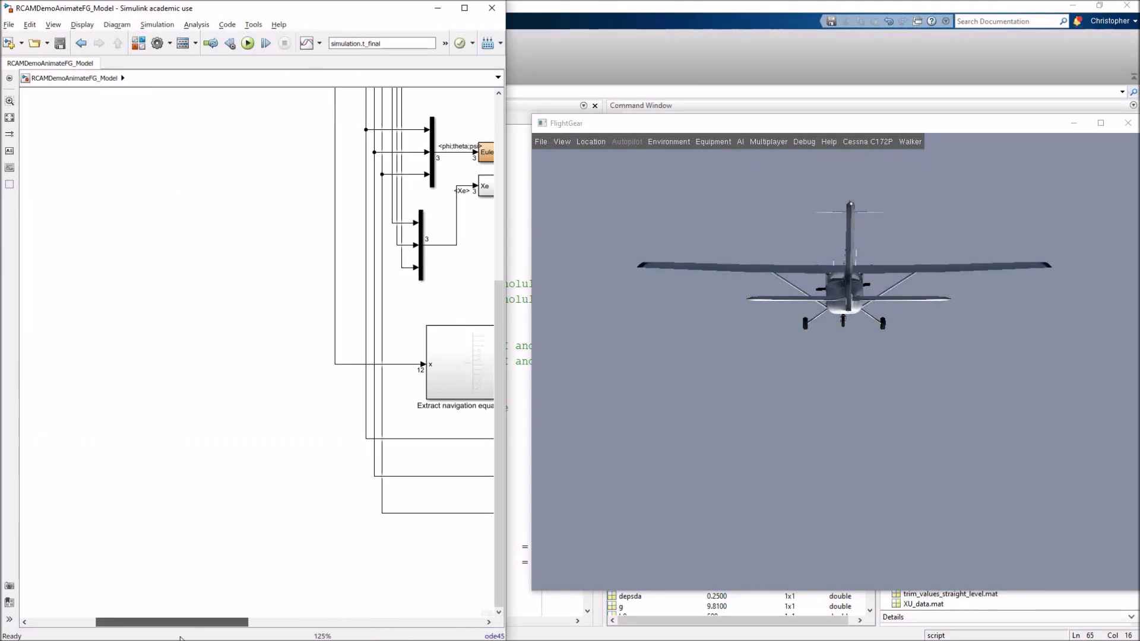
left_click(248, 43)
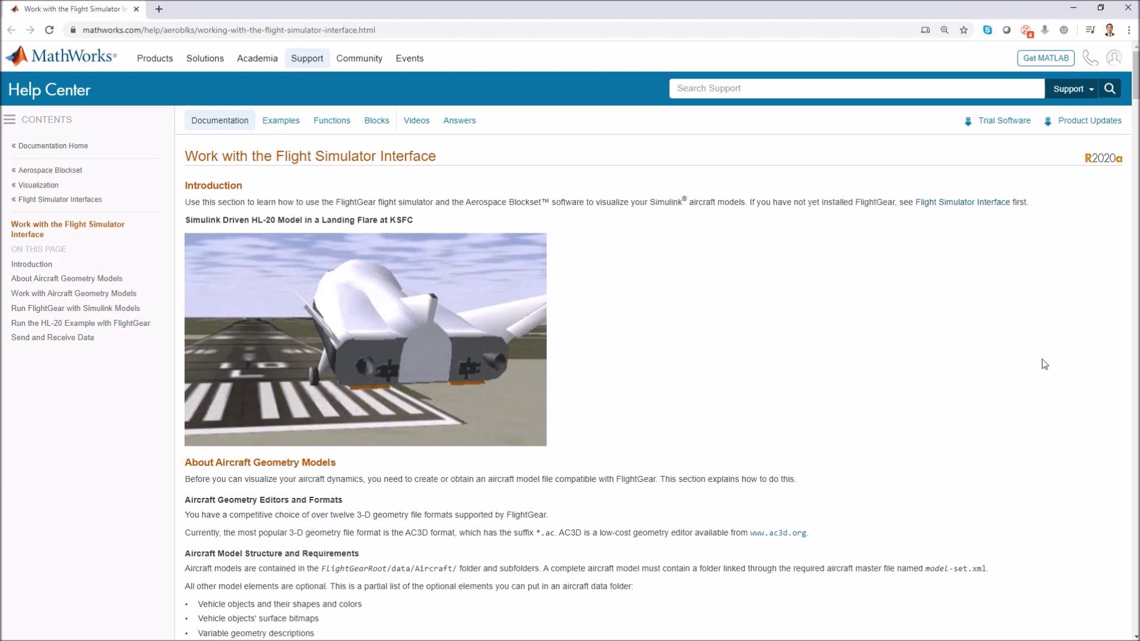
- Look through the MathWorks page "Work with the Flight Simulator Interface" down to the section on running the HL-20 example
left_click(396, 29)
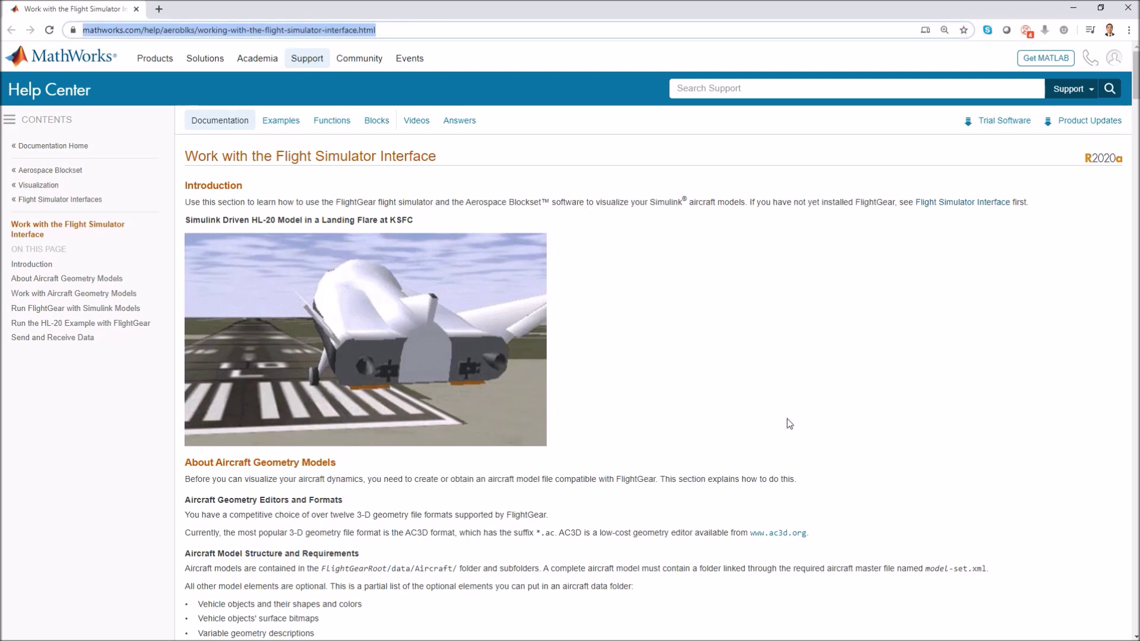
scroll(720, 365, "down", 3)
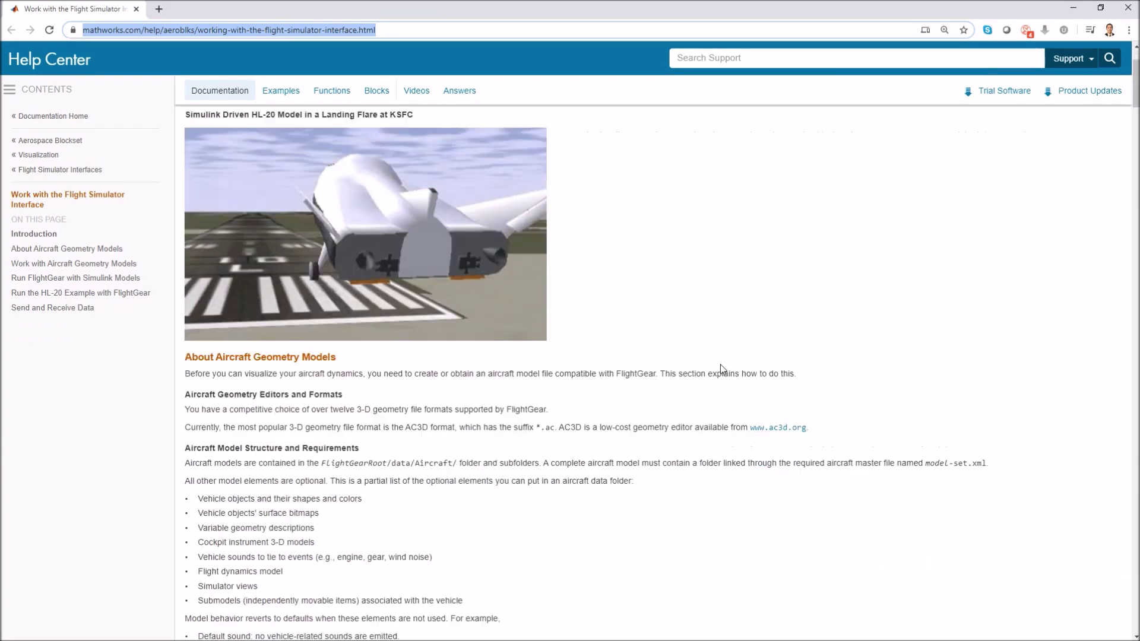
scroll(721, 369, "down", 20)
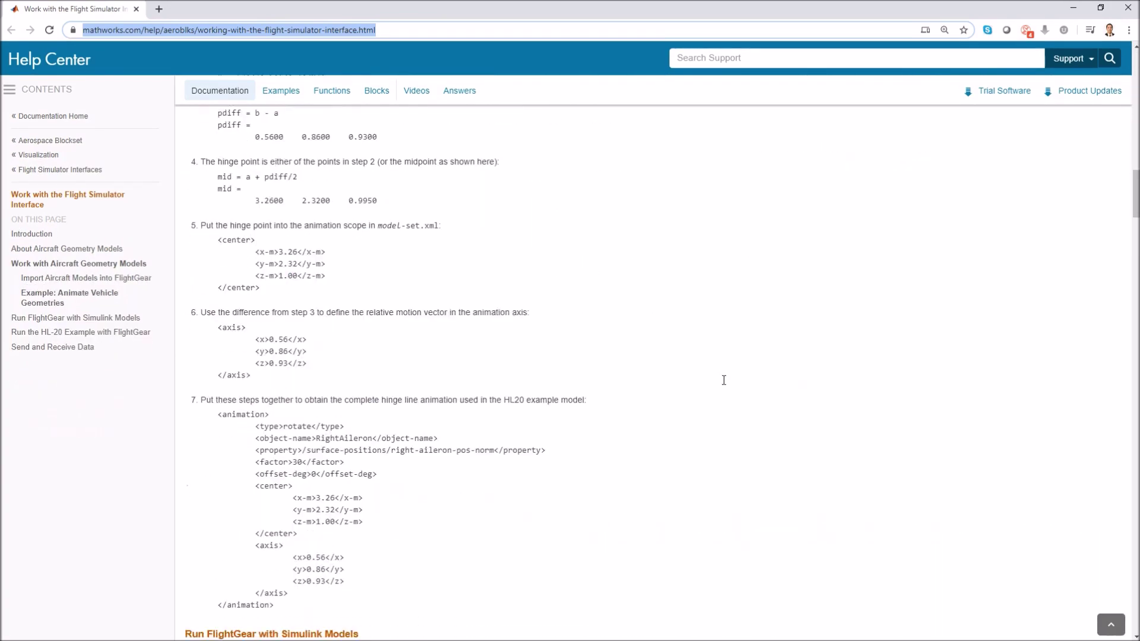
scroll(724, 390, "down", 15)
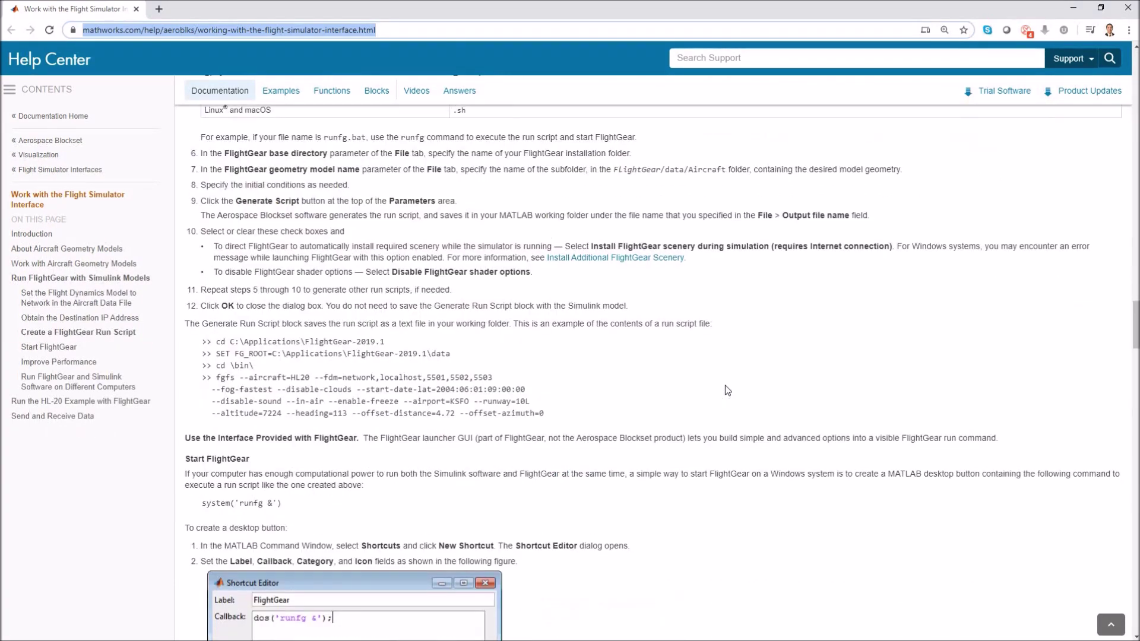
scroll(725, 386, "down", 20)
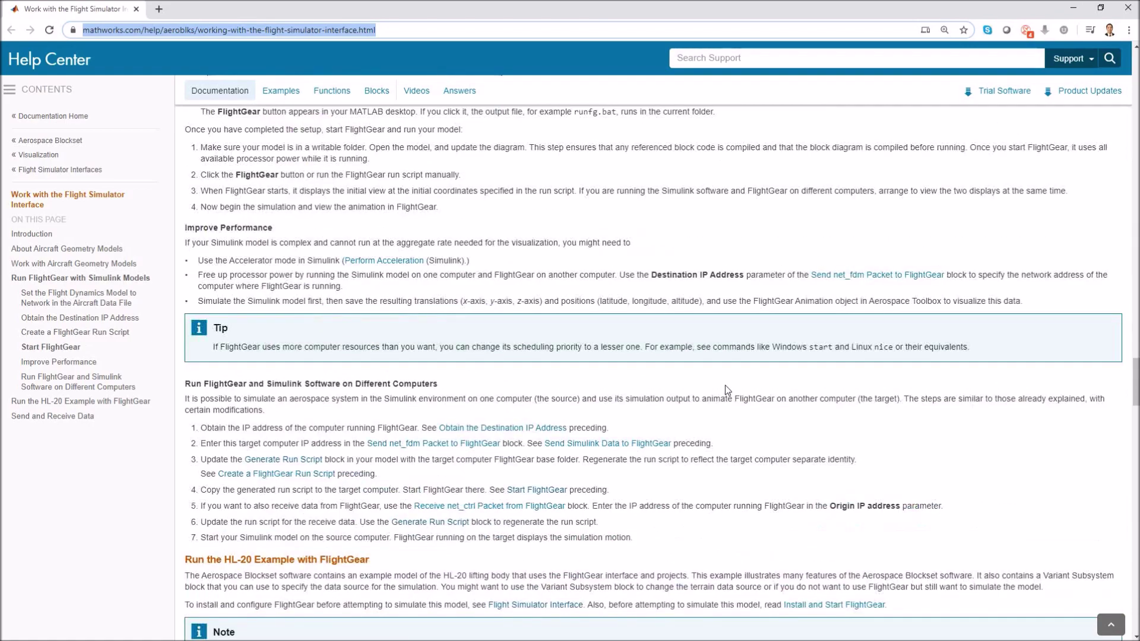
scroll(728, 390, "down", 5)
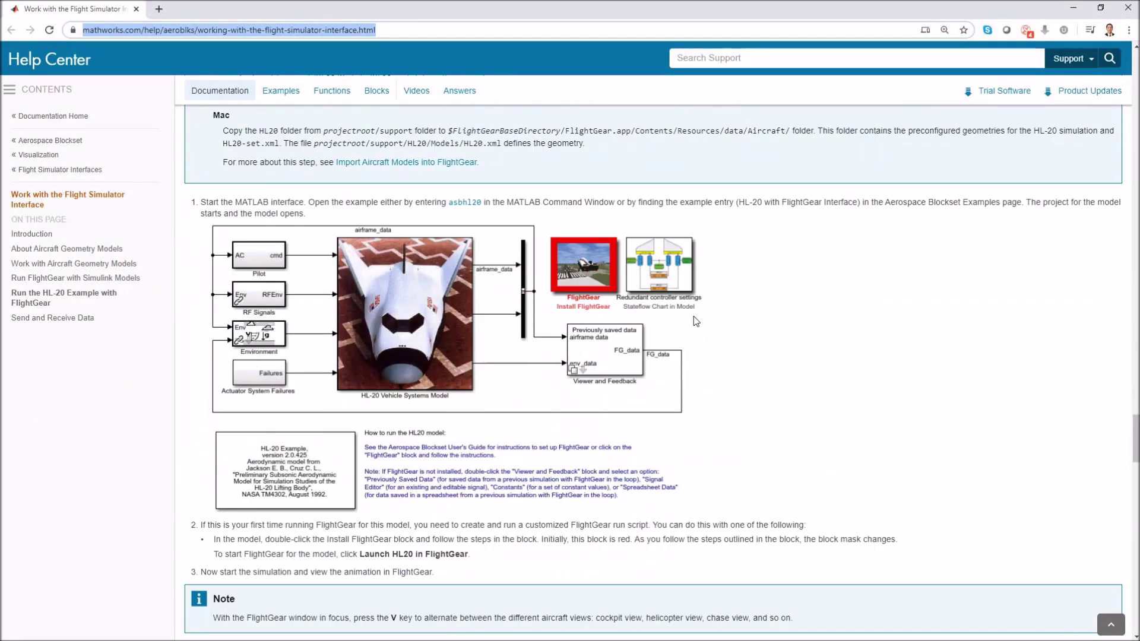
scroll(578, 252, "down", 1)
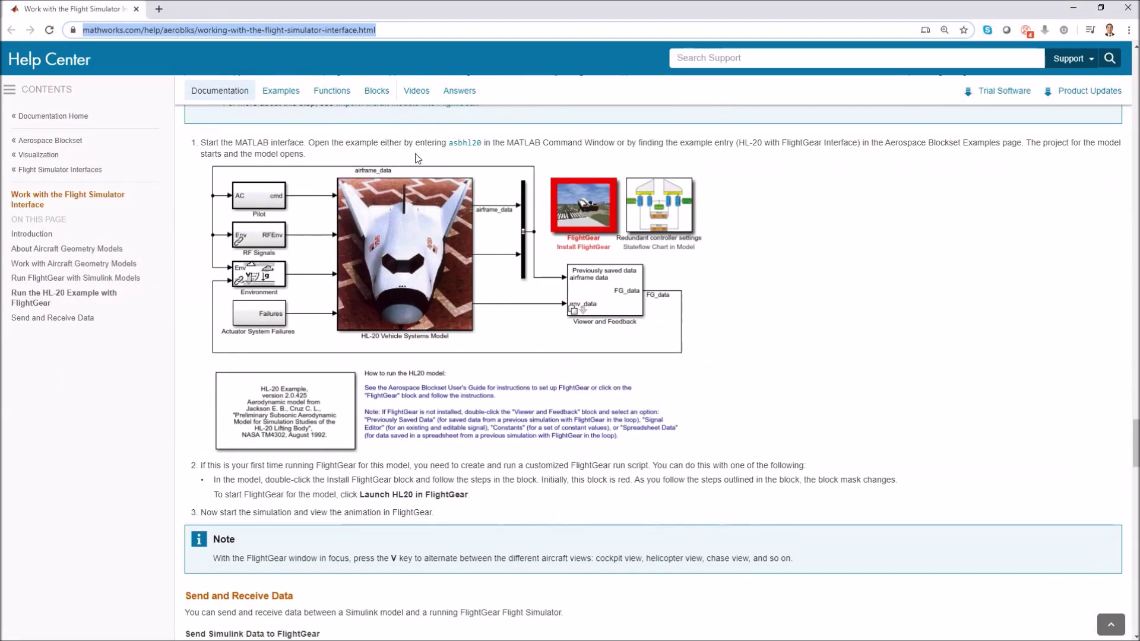
left_click_drag(481, 143, 454, 144)
right_click(467, 145)
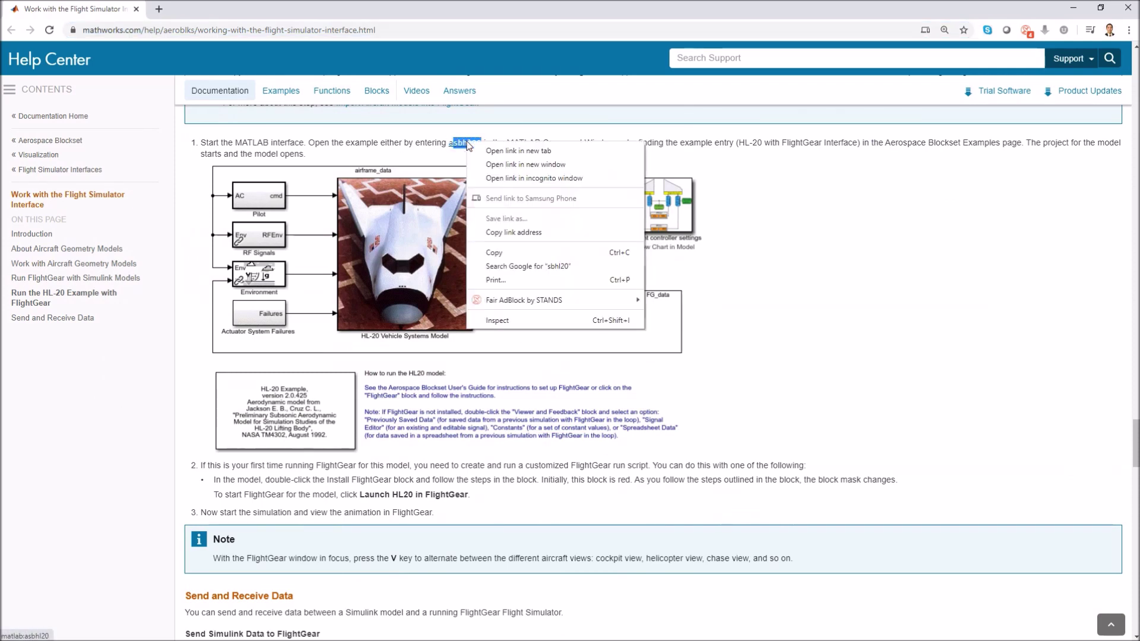
left_click(447, 141)
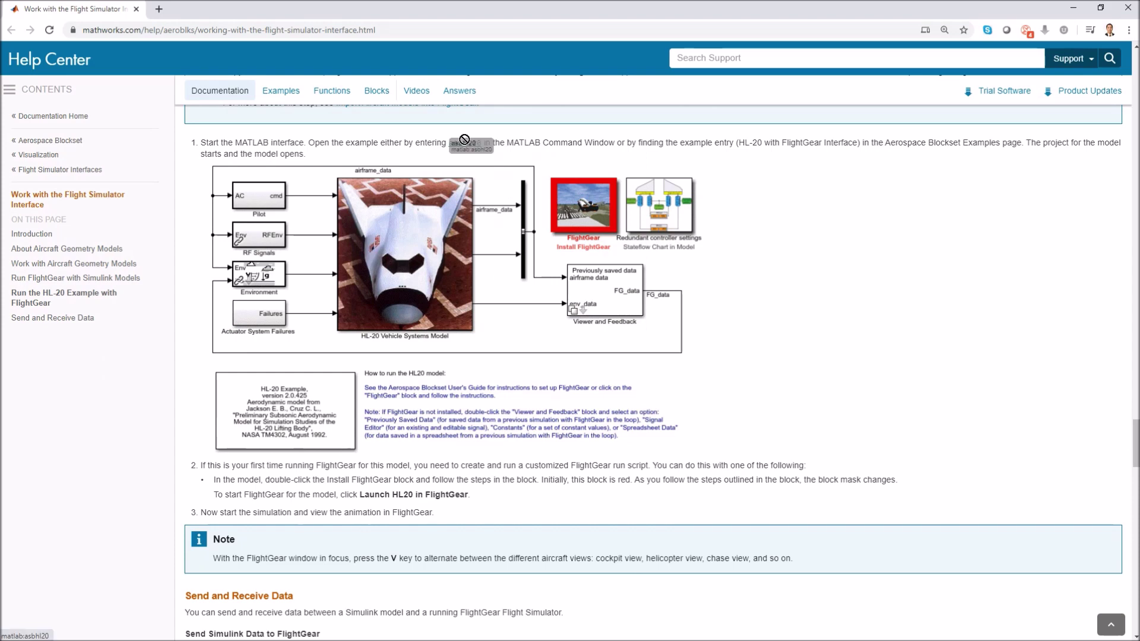
- Copy the asbhl20 command from the help page, run it in the MATLAB Command Window, and reposition the opened HL-20 model window
left_click_drag(484, 142, 462, 140)
right_click(462, 148)
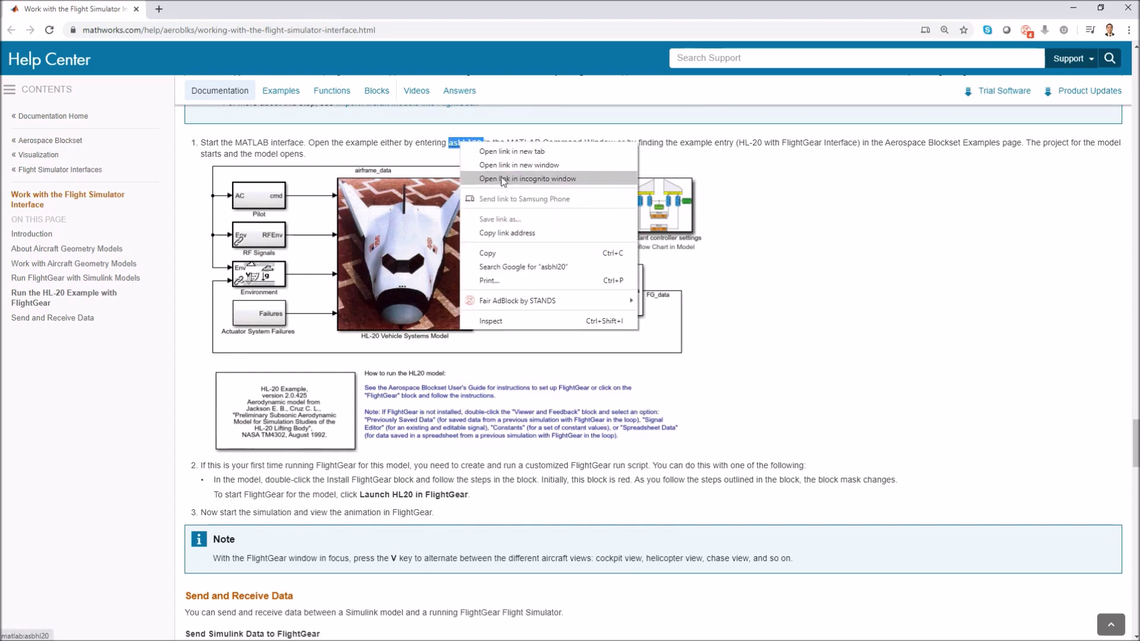
left_click(514, 250)
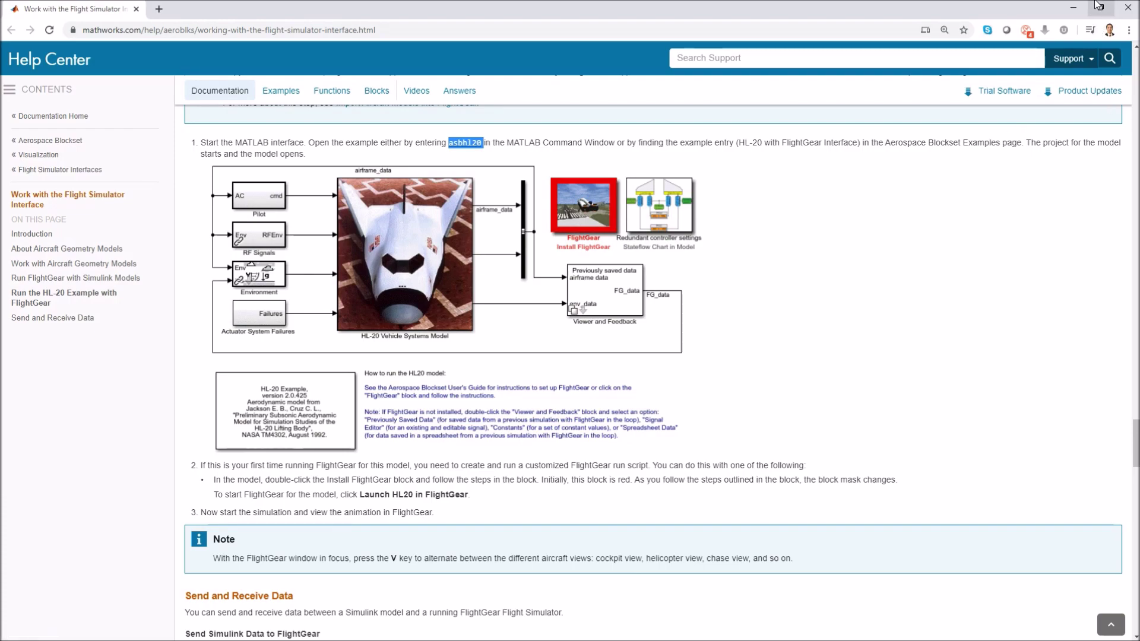
left_click(1073, 8)
right_click(701, 143)
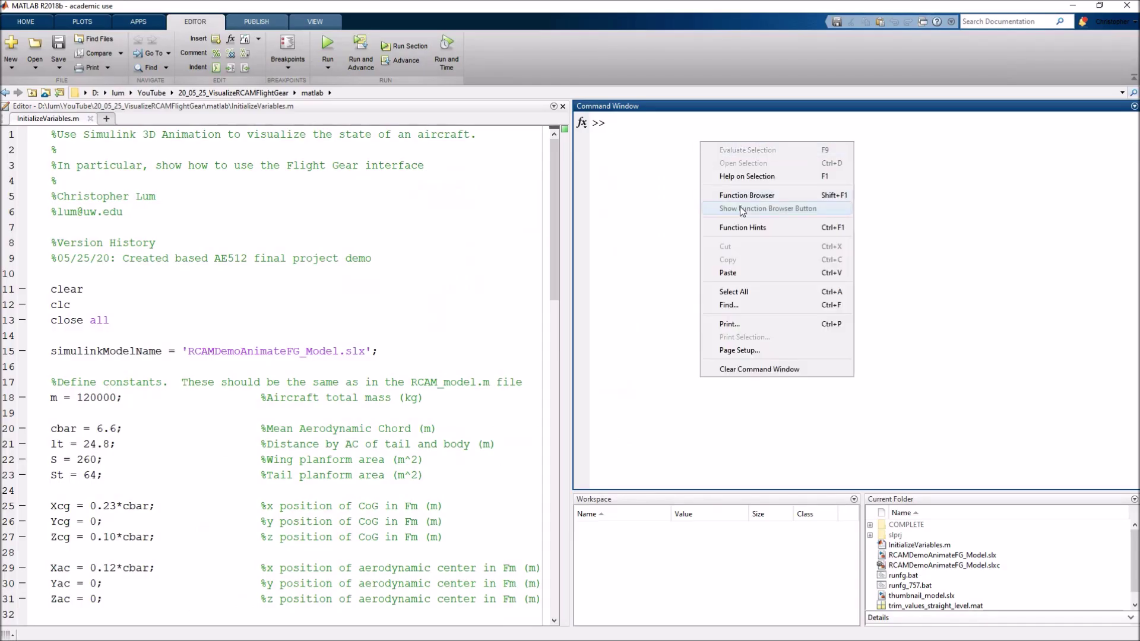
left_click(725, 272)
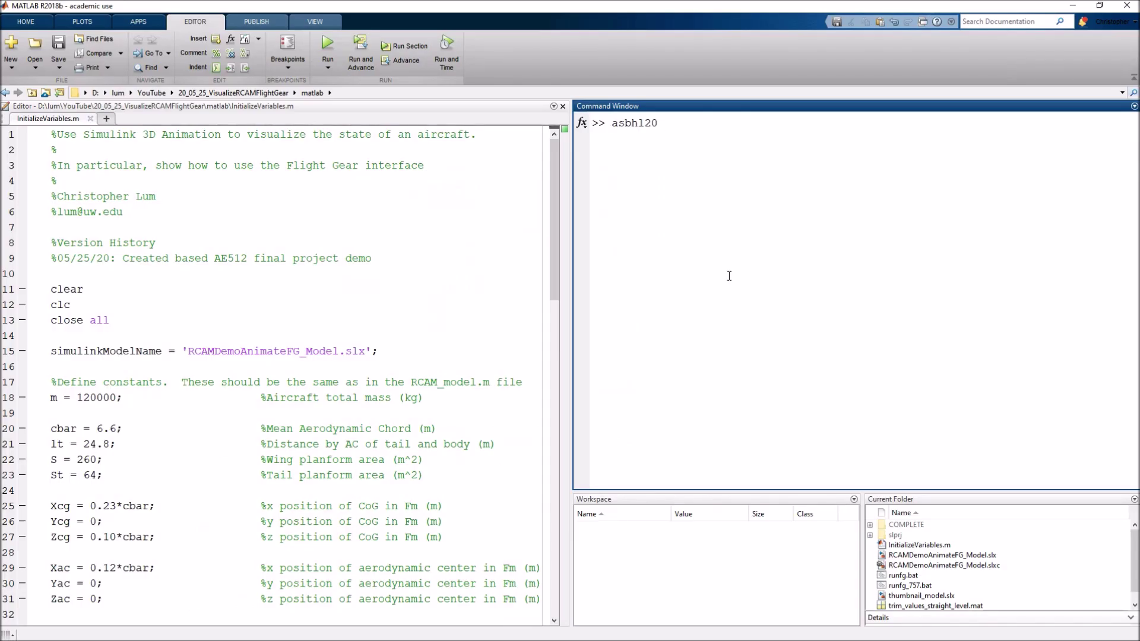
key("Return")
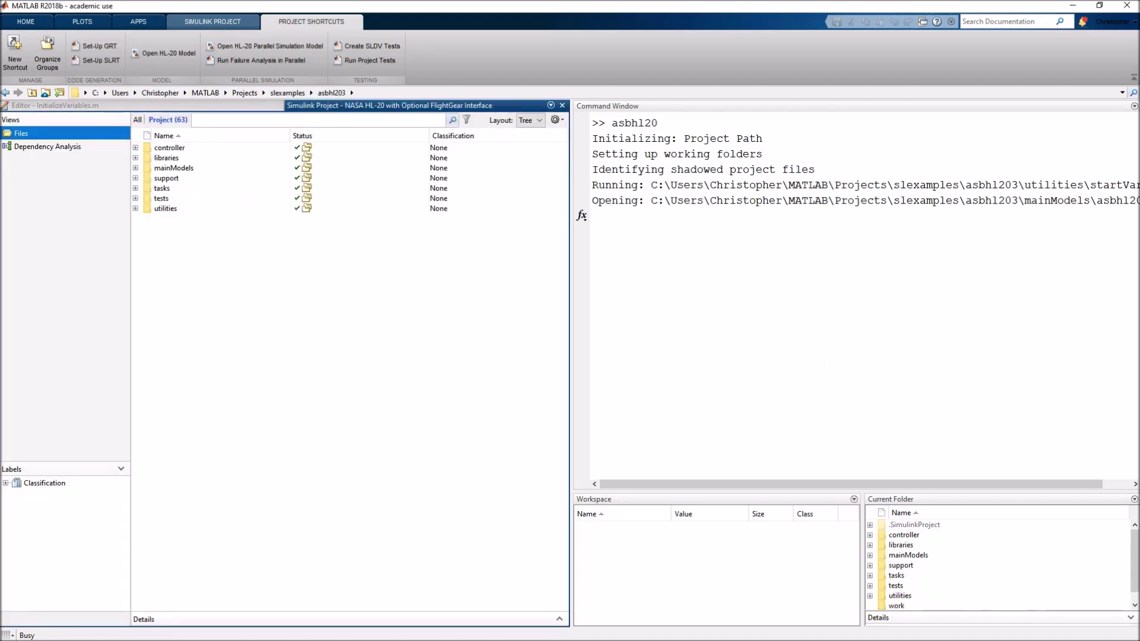
left_click_drag(708, 171, 349, 88)
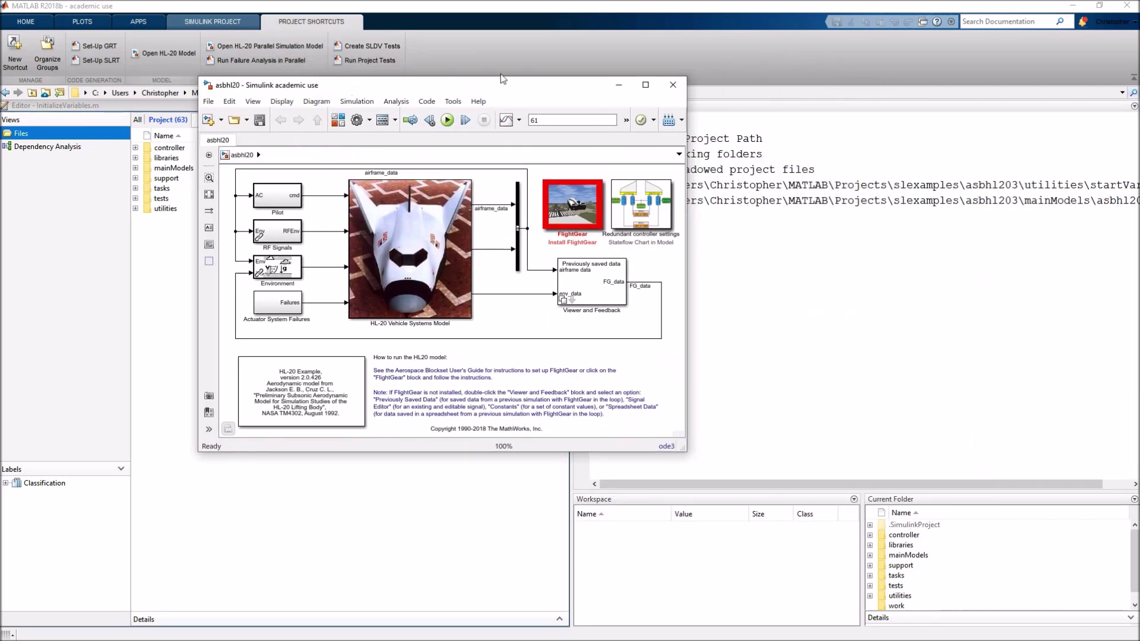
left_click_drag(500, 87, 371, 82)
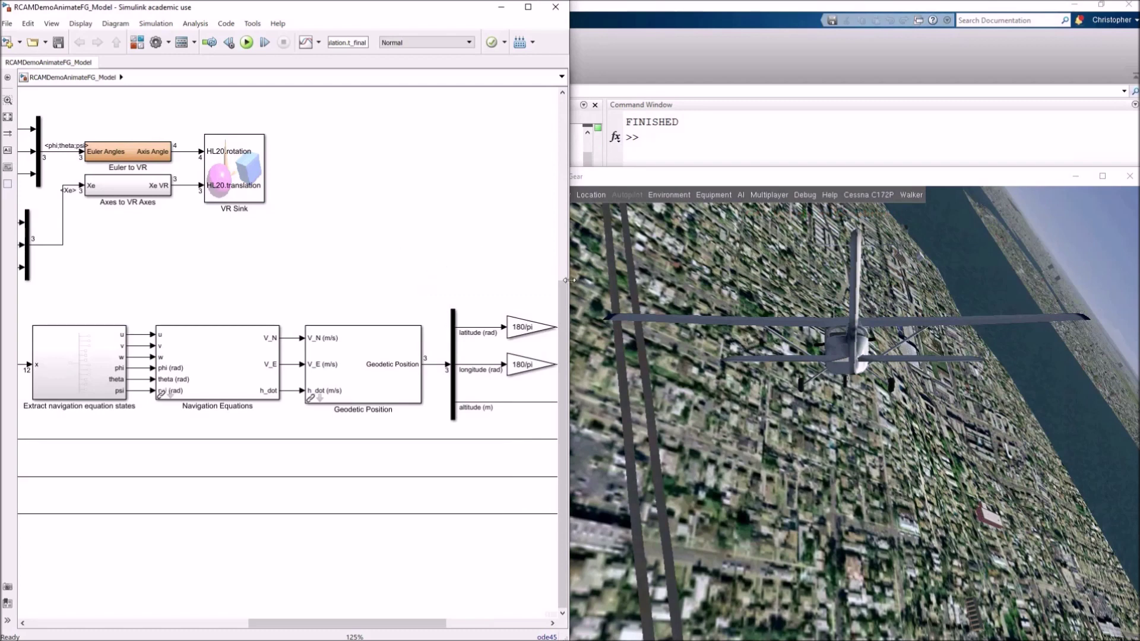
- Open the VR Sink viewer of the RCAM model and arrange it above the FlightGear window, widened to show both animations
left_click(247, 169)
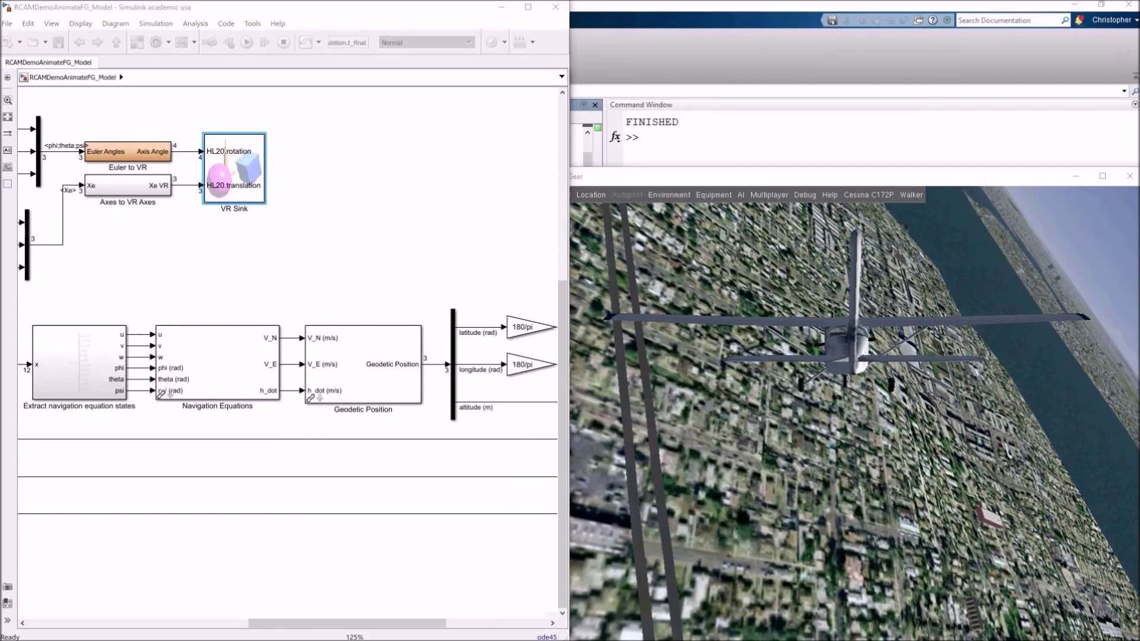
left_click_drag(782, 46, 892, 12)
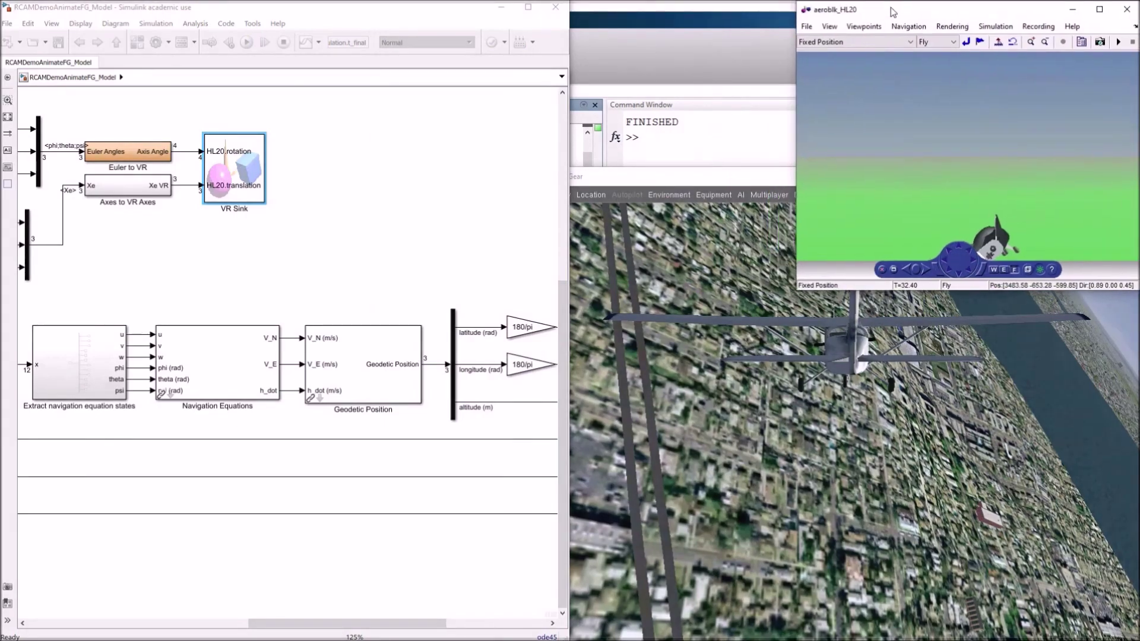
double_click(892, 12)
left_click_drag(754, 8, 960, 19)
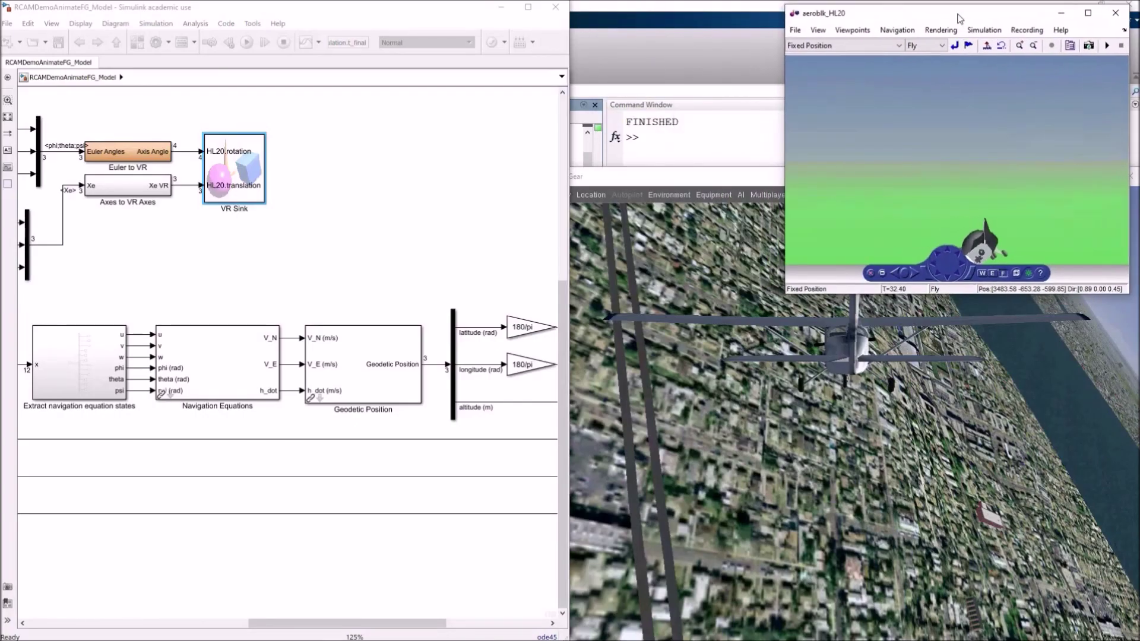
left_click(702, 175)
left_click_drag(706, 171, 654, 300)
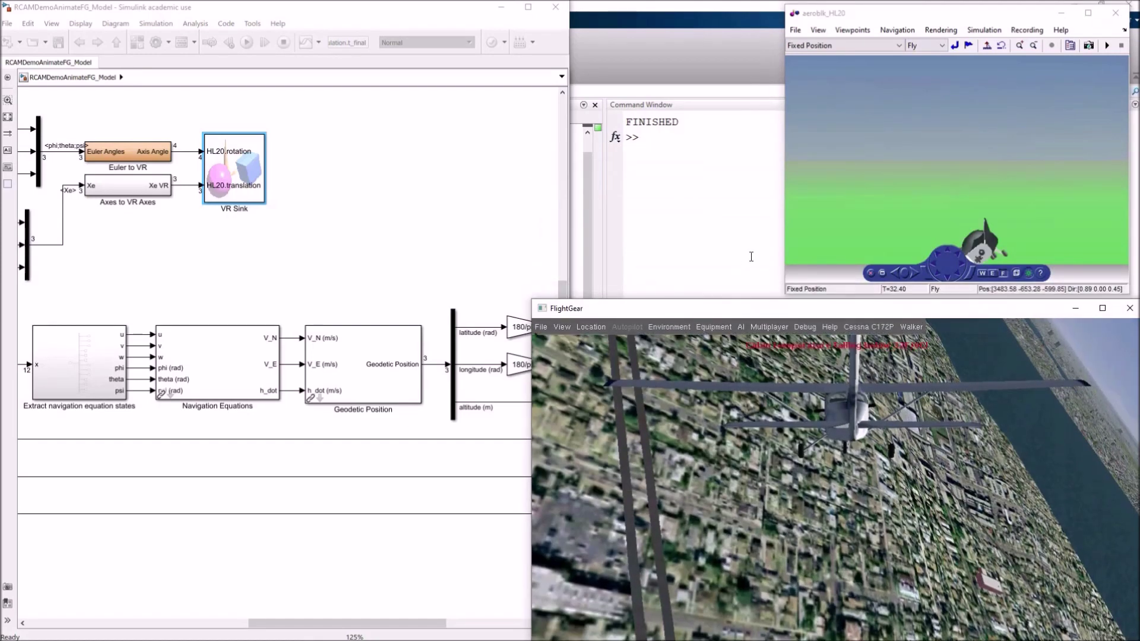
left_click_drag(786, 237, 559, 261)
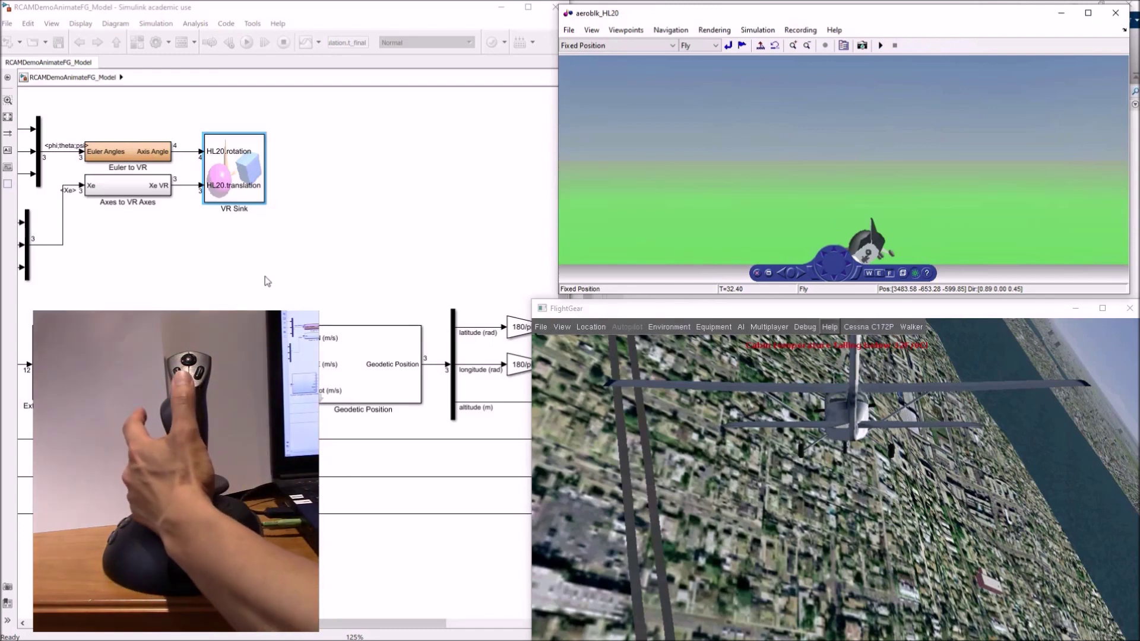
- Run the RCAMDemoAnimateFG_Model simulation with the VR Sink viewer and FlightGear both in view
left_click(386, 214)
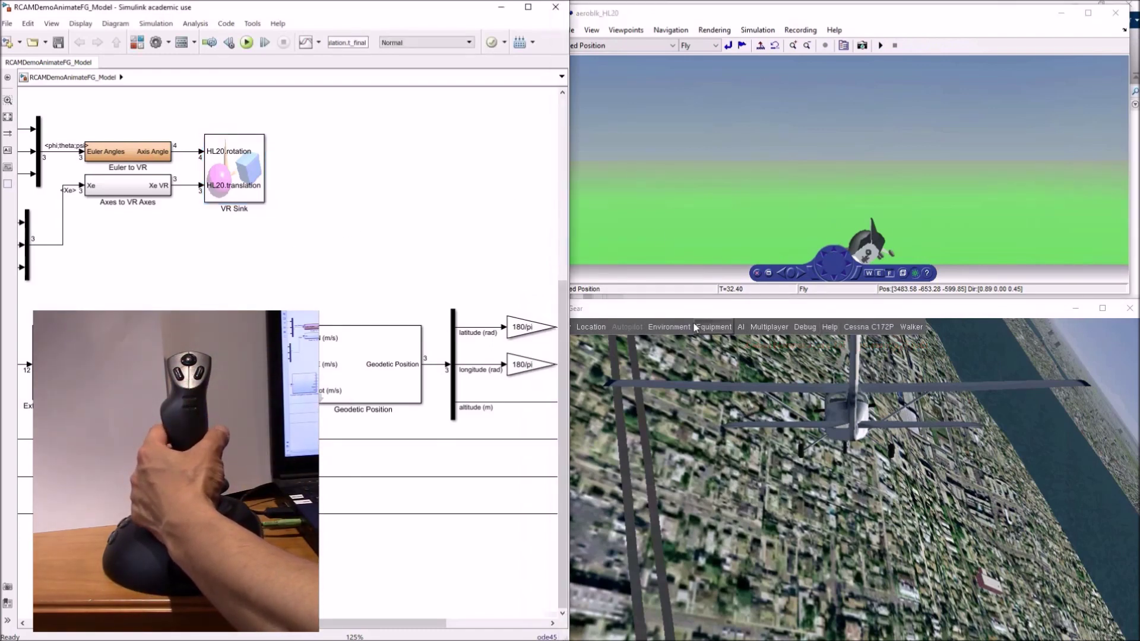
left_click(246, 44)
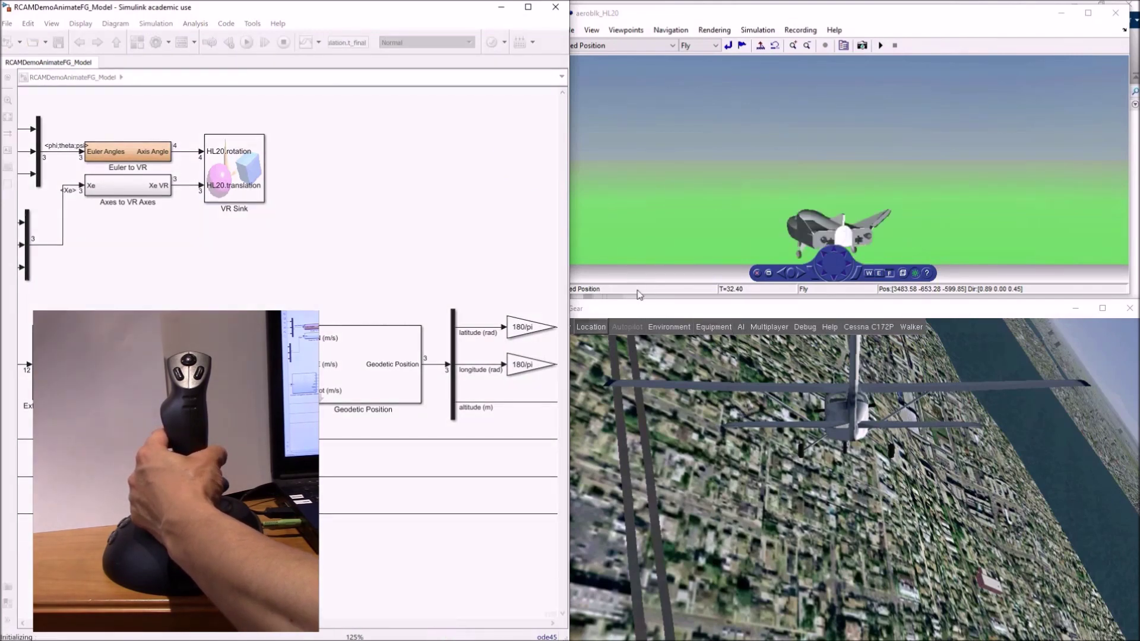